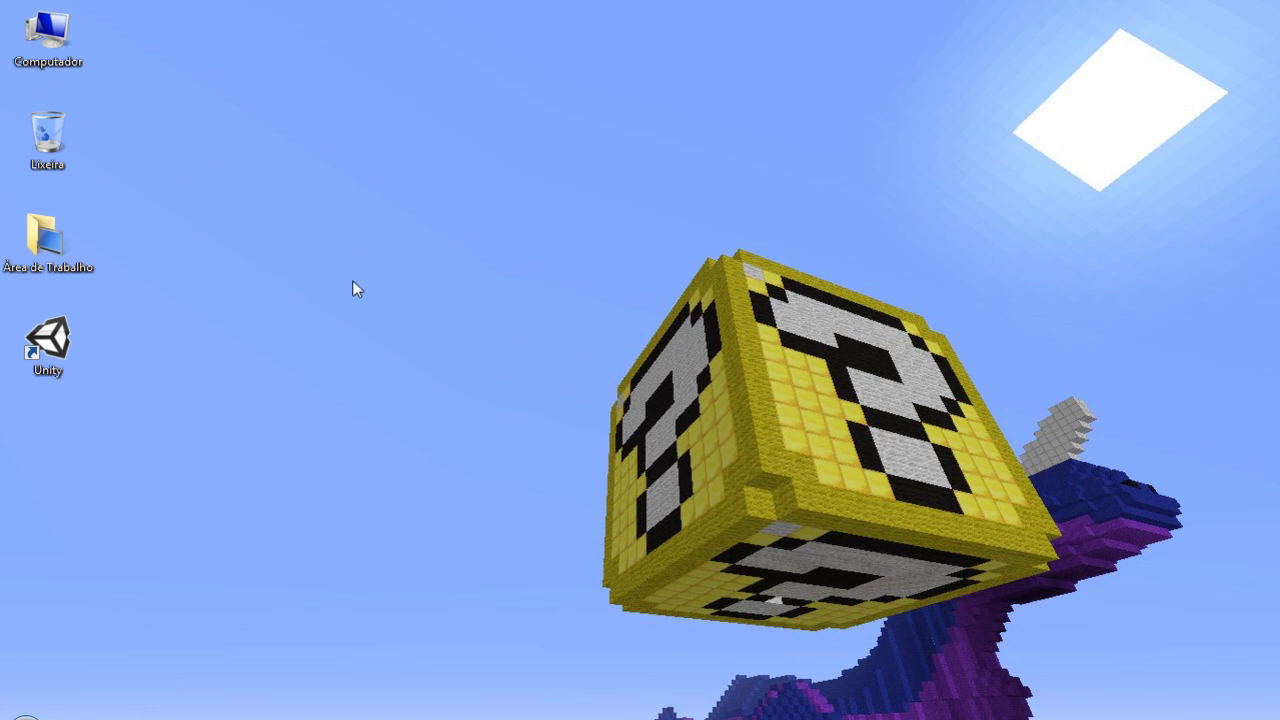
Launch Unity from its desktop shortcut, opening the AngryBots project
double_click(52, 345)
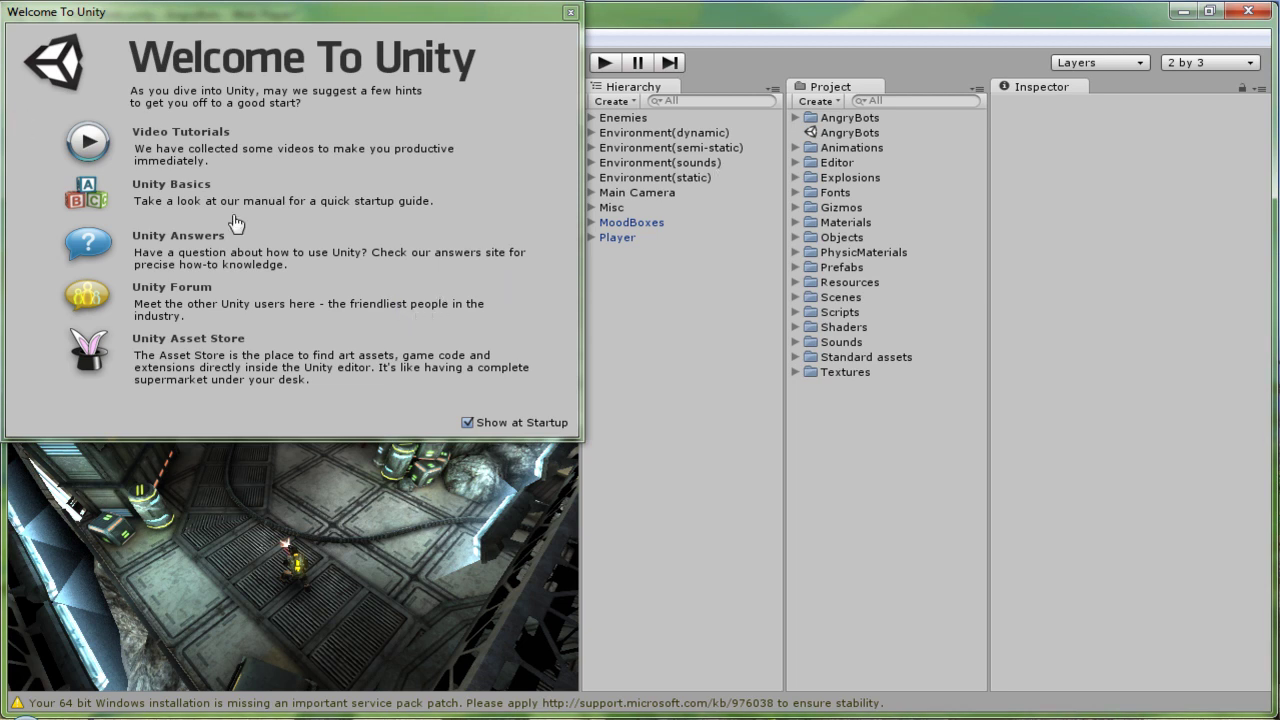
Close the welcome window, switch to the Wide layout, and show the Game view
click(570, 12)
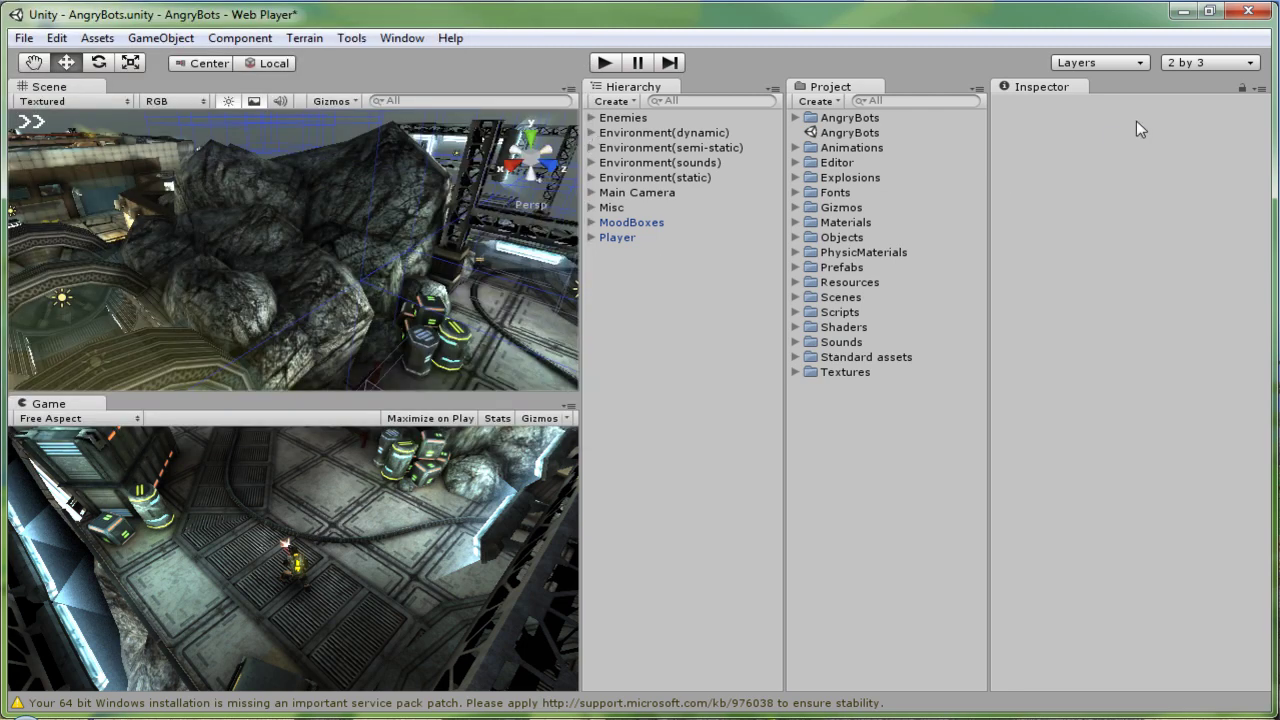
click(1240, 66)
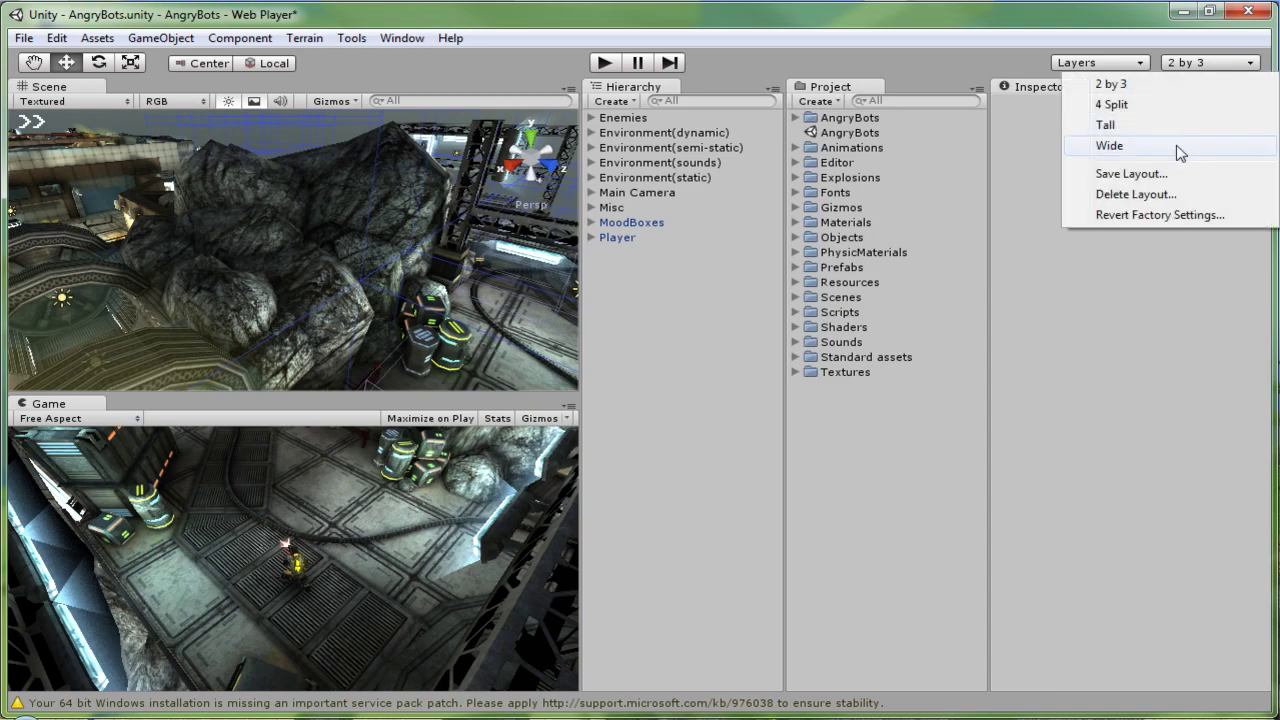
click(1109, 145)
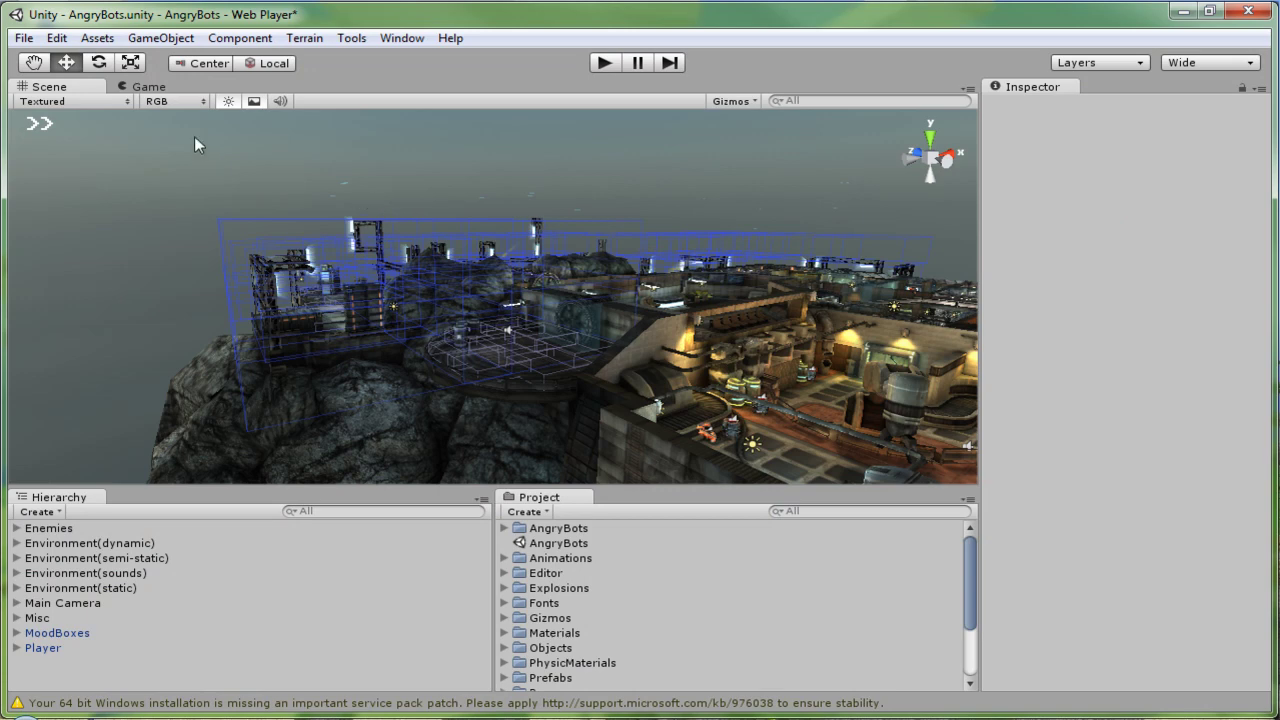
click(154, 91)
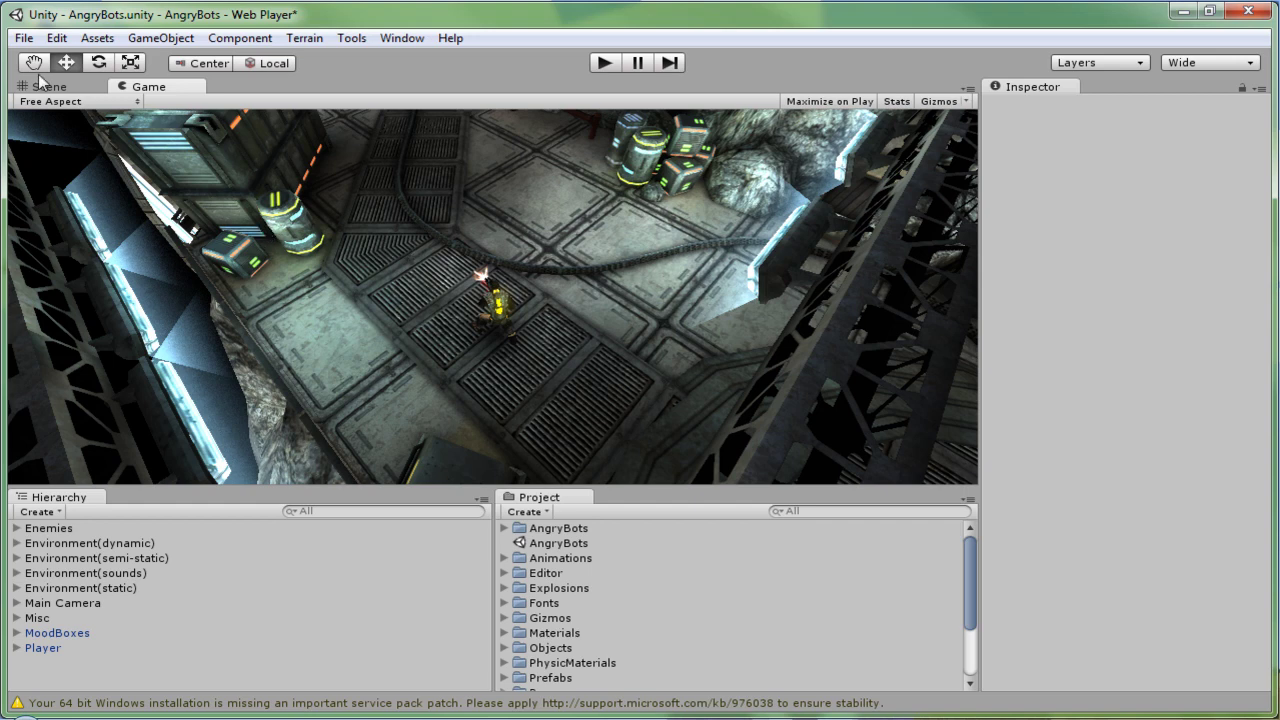
Open the Project Wizard through File > New Project
click(25, 40)
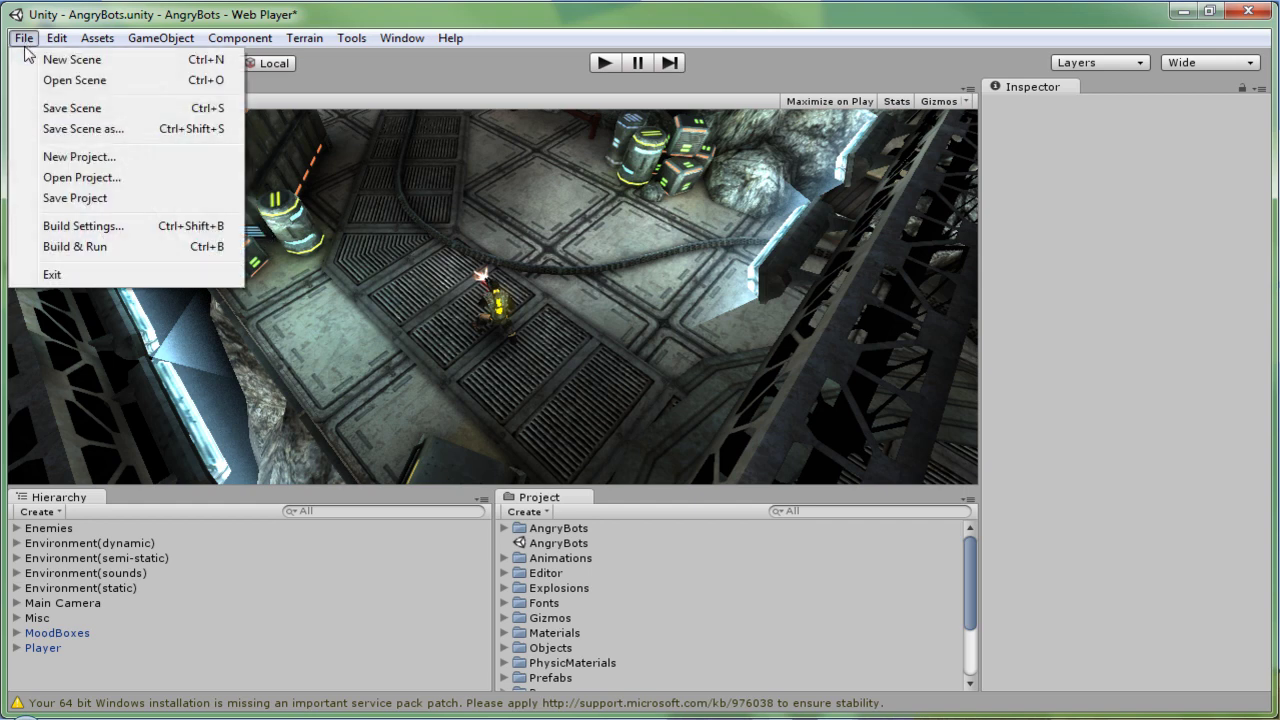
click(133, 161)
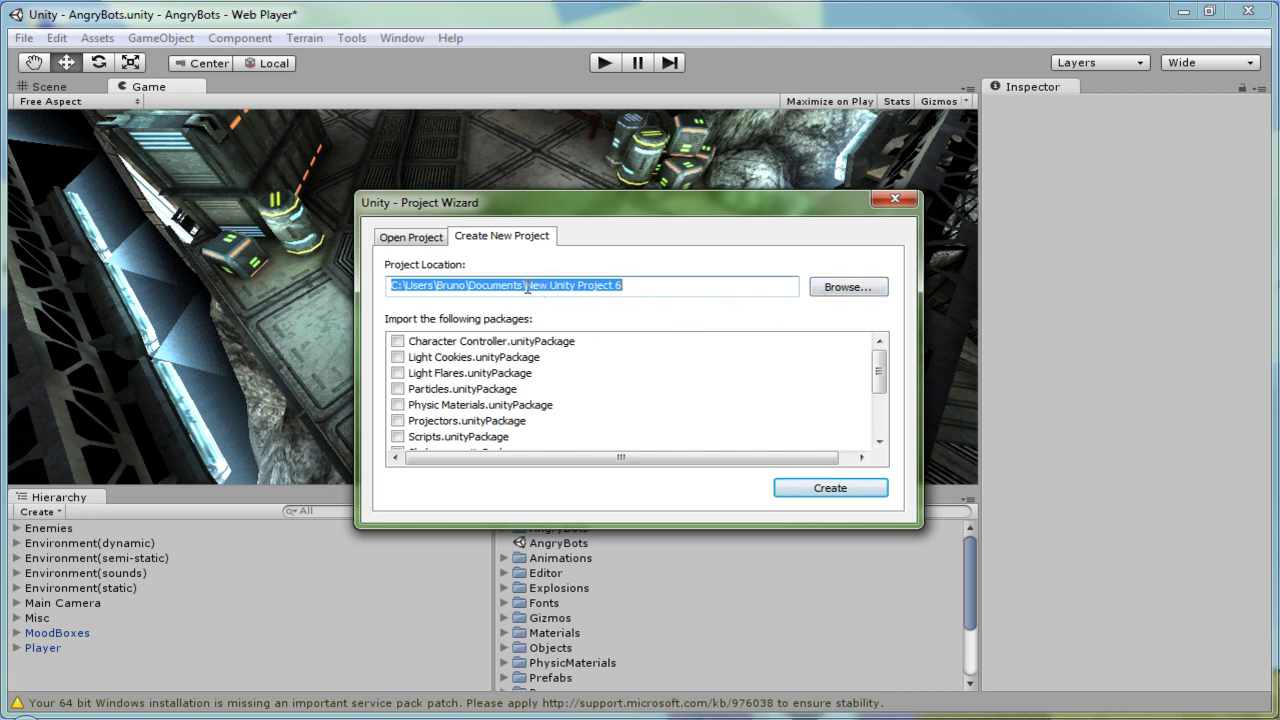
Rename the project folder from 'New Unity Project 6' to Aula under Documents
drag(527, 288, 632, 288)
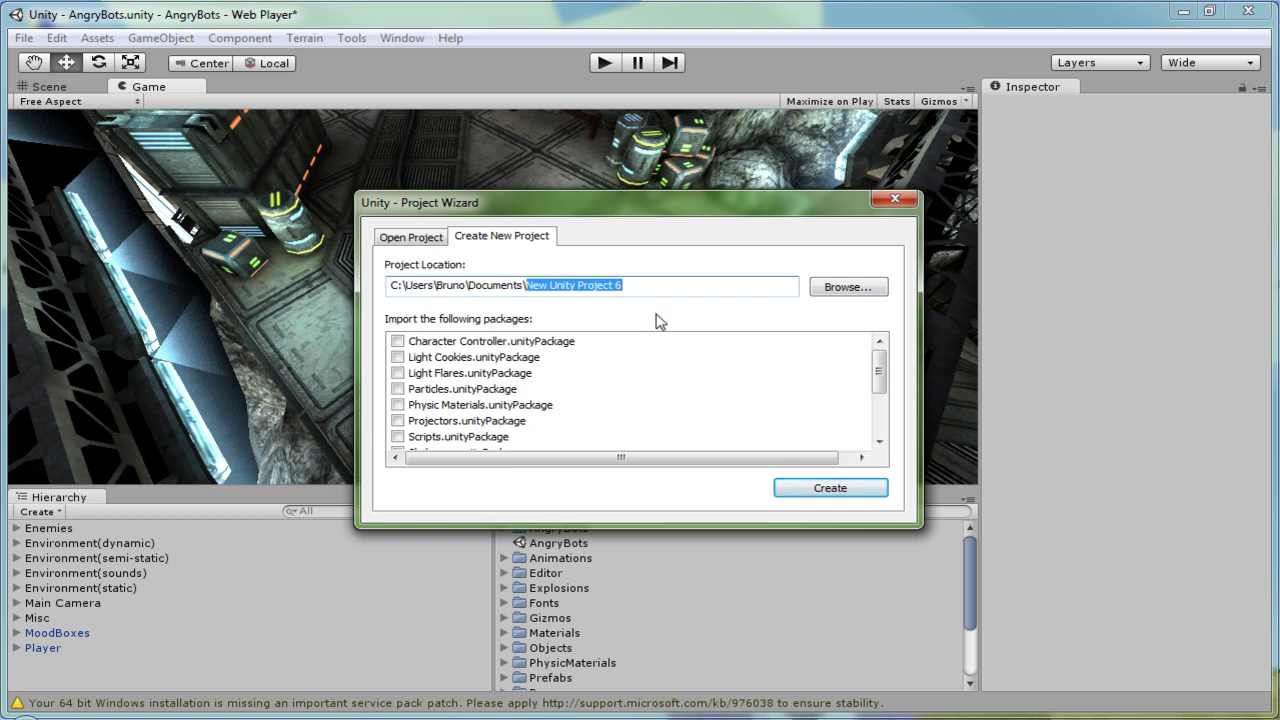
key(BackSpace)
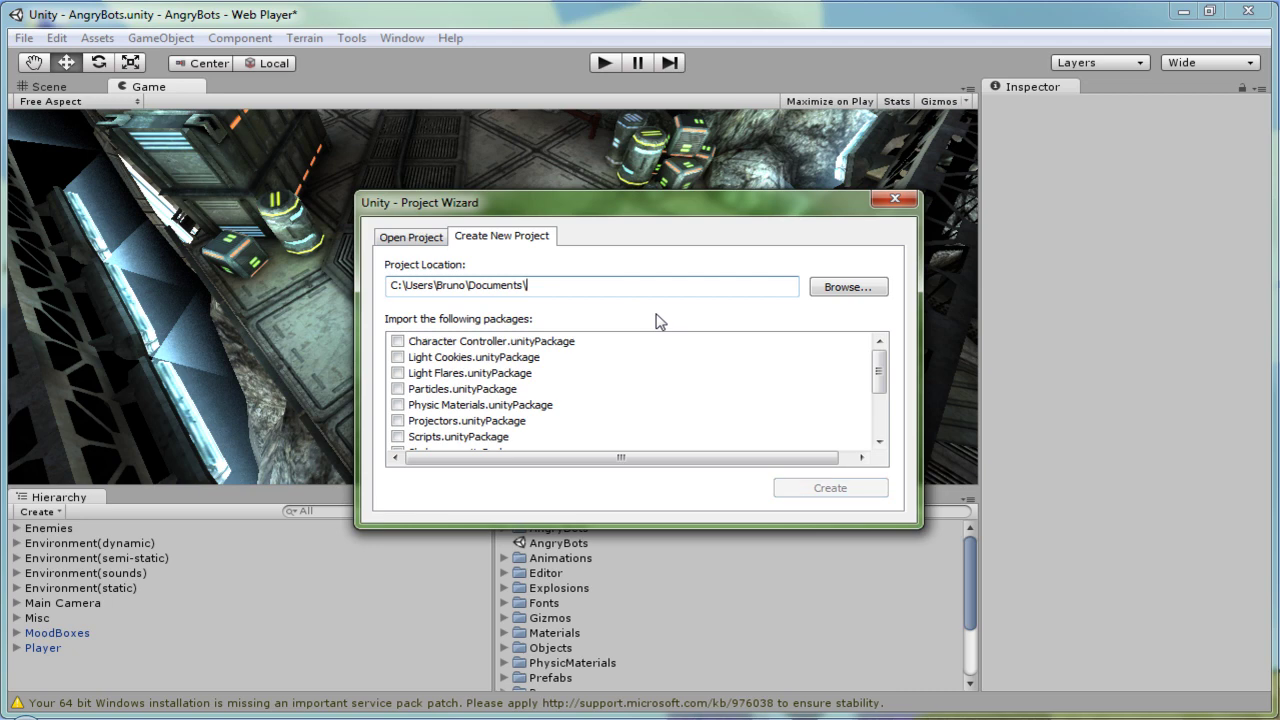
text(Au)
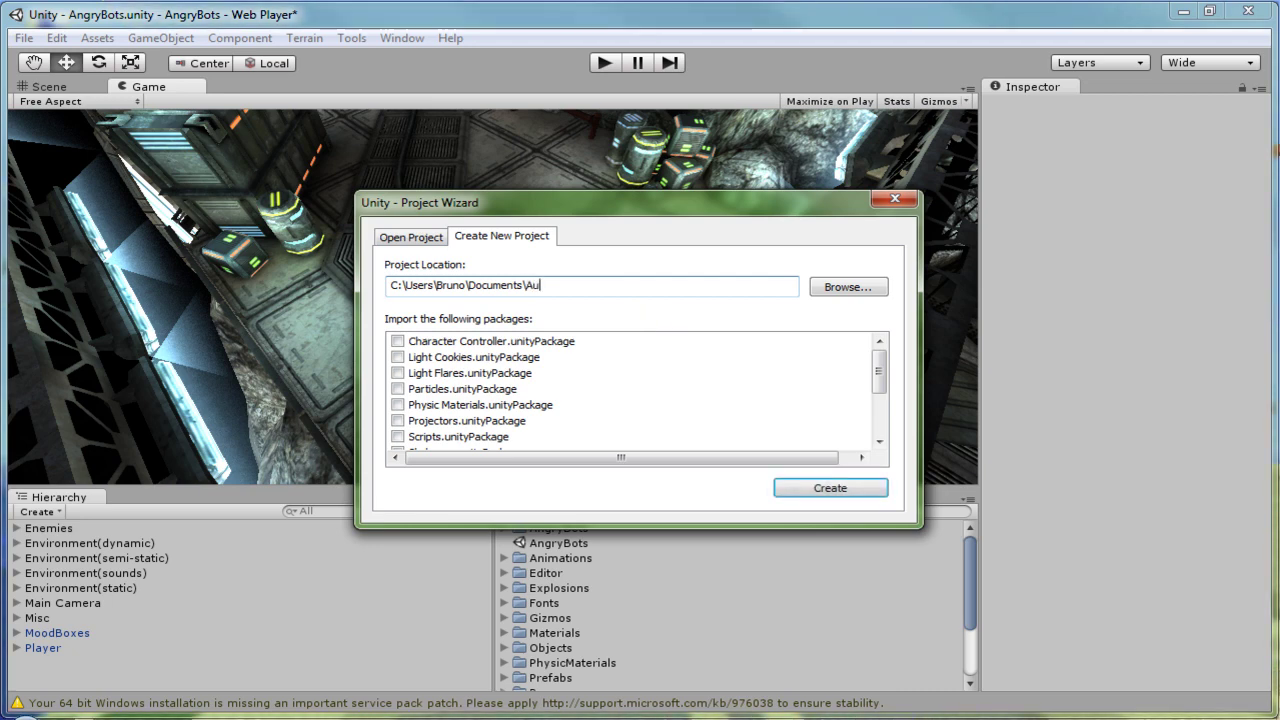
text(la)
text(\)
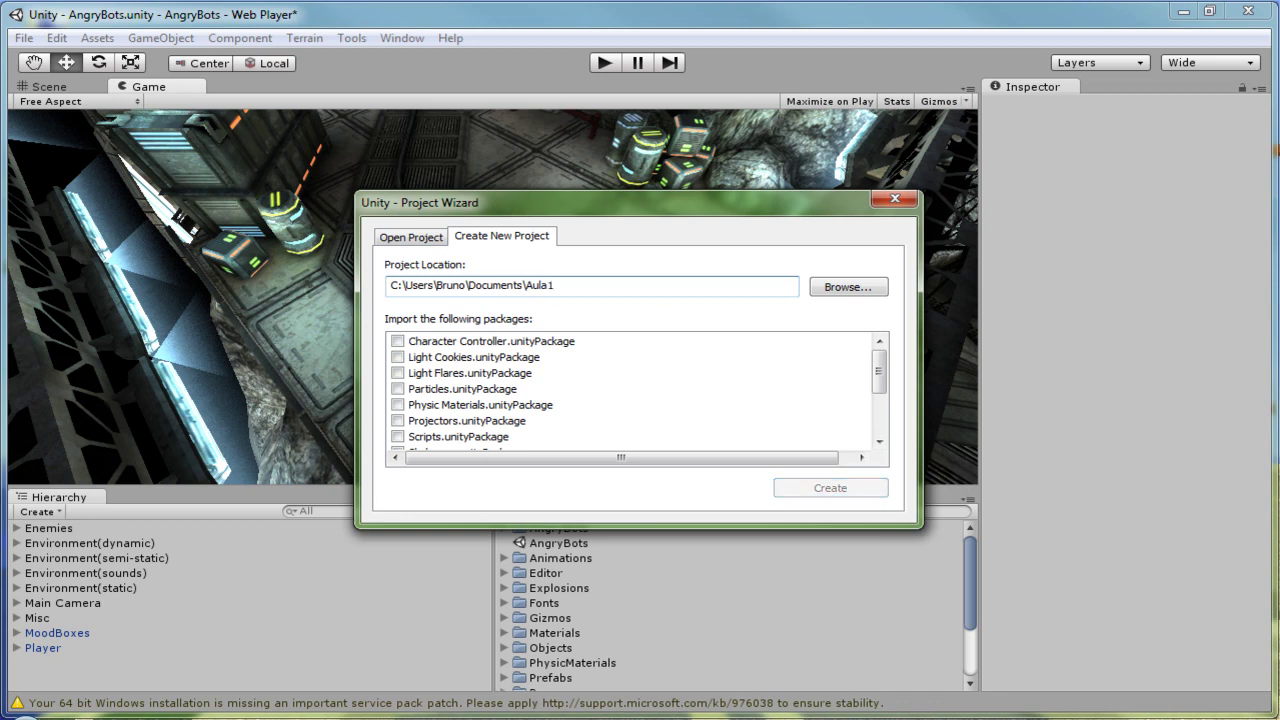
key(BackSpace)
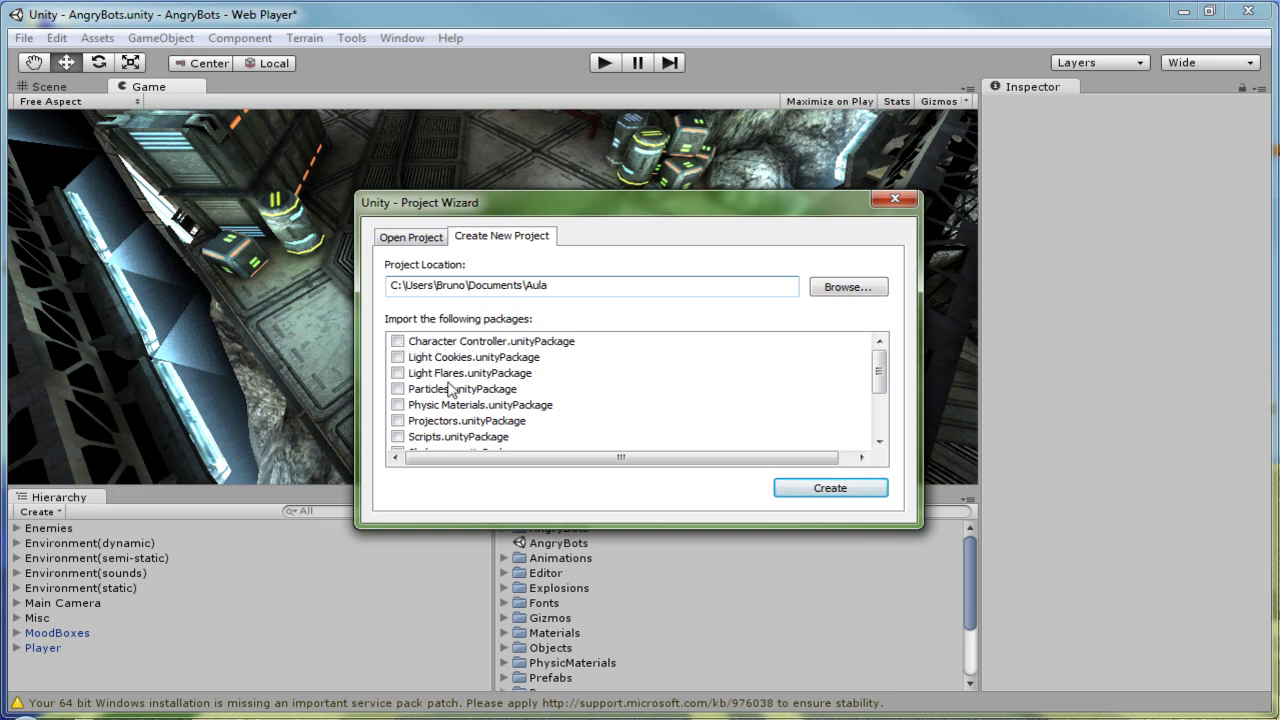
Tick the Character Controller, Light Cookies, Light Flares, Particles, Physic Materials, Projectors and Scripts packages
click(398, 341)
click(398, 357)
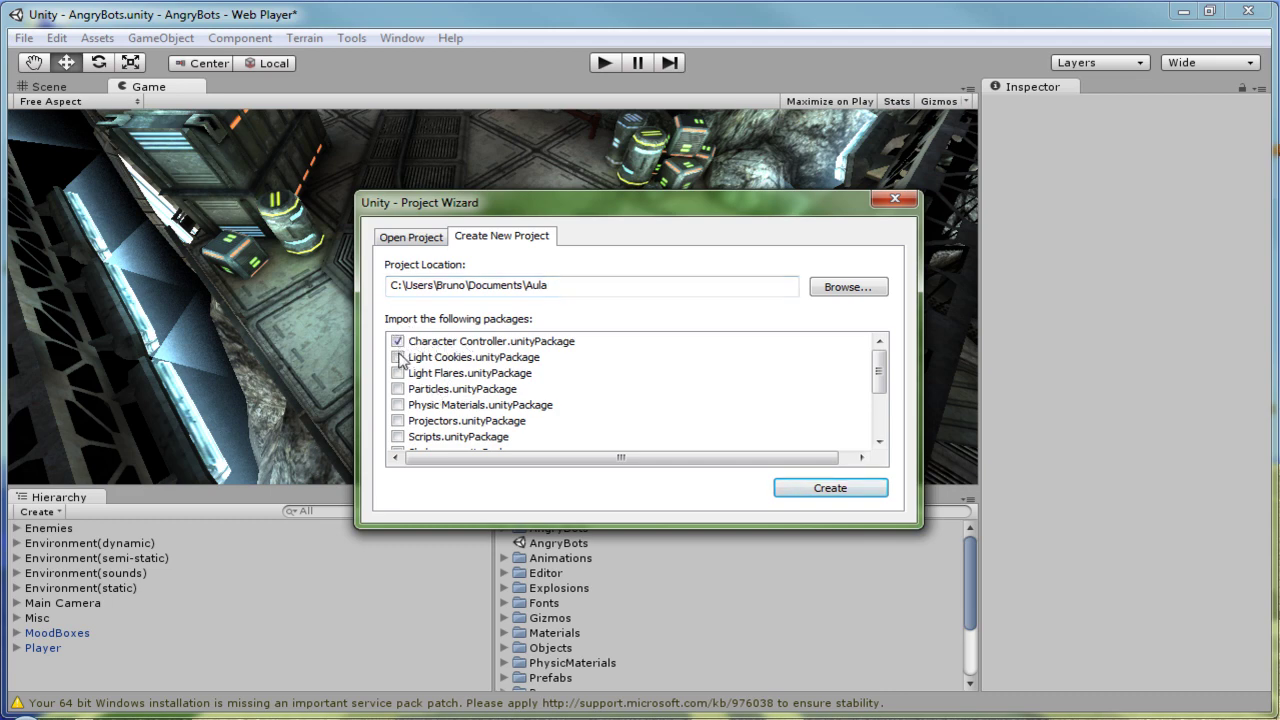
click(398, 373)
click(398, 389)
click(398, 405)
click(398, 421)
click(398, 437)
Tick Skyboxes, Standard Assets (Mobile), Terrain Assets, Toon Shading, Tree Creator, Water (Basic), then create the project
click(879, 442)
click(879, 442)
click(879, 442)
click(879, 442)
click(879, 442)
click(879, 442)
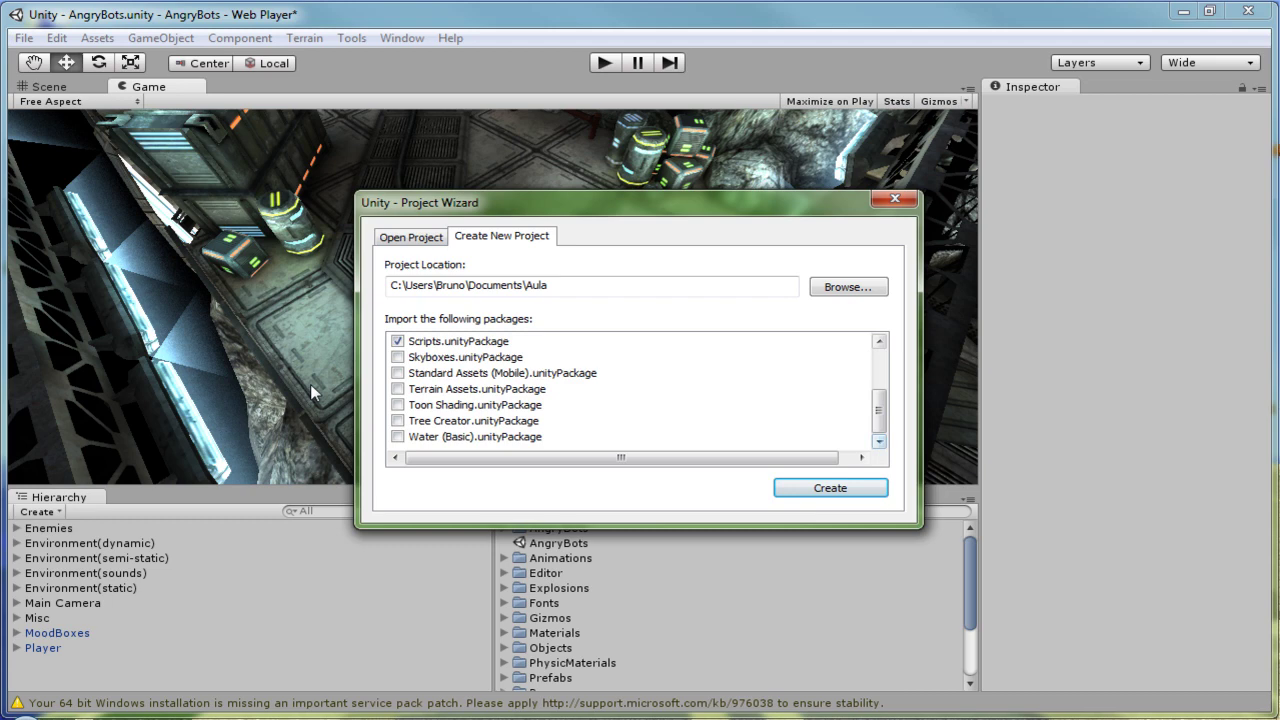
click(398, 357)
click(398, 373)
click(398, 389)
click(398, 405)
click(398, 421)
click(398, 438)
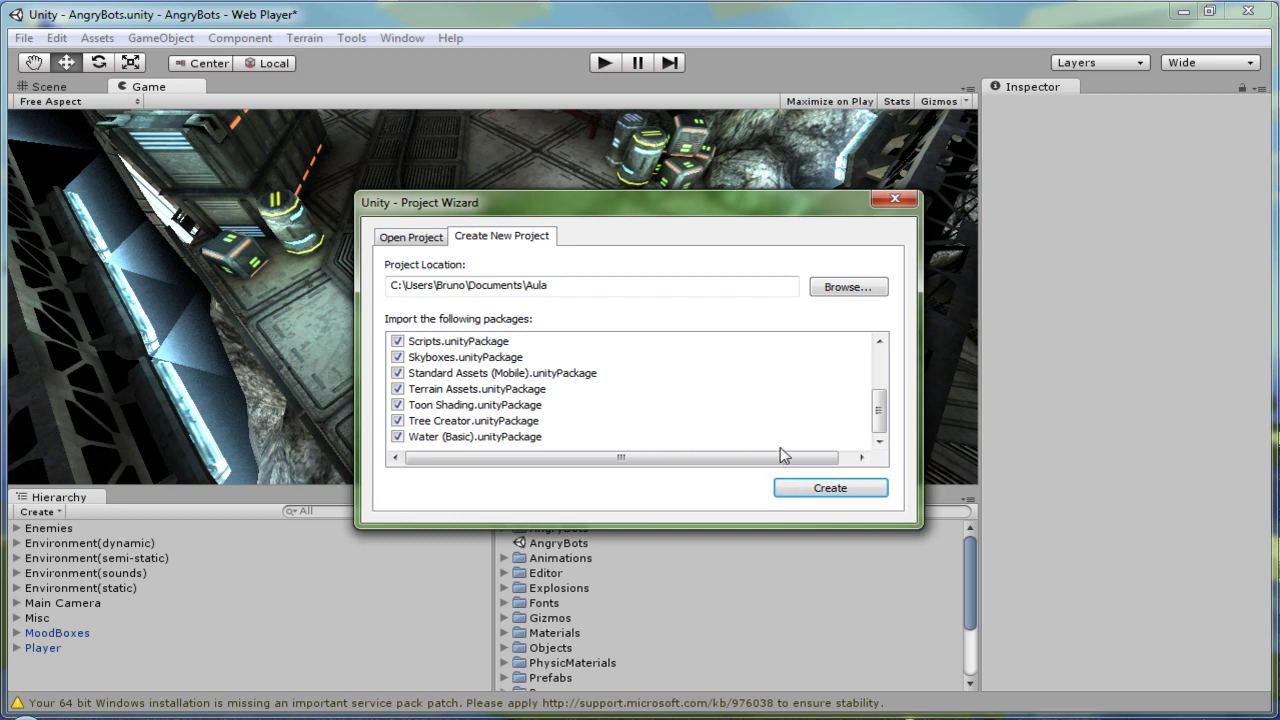
click(825, 491)
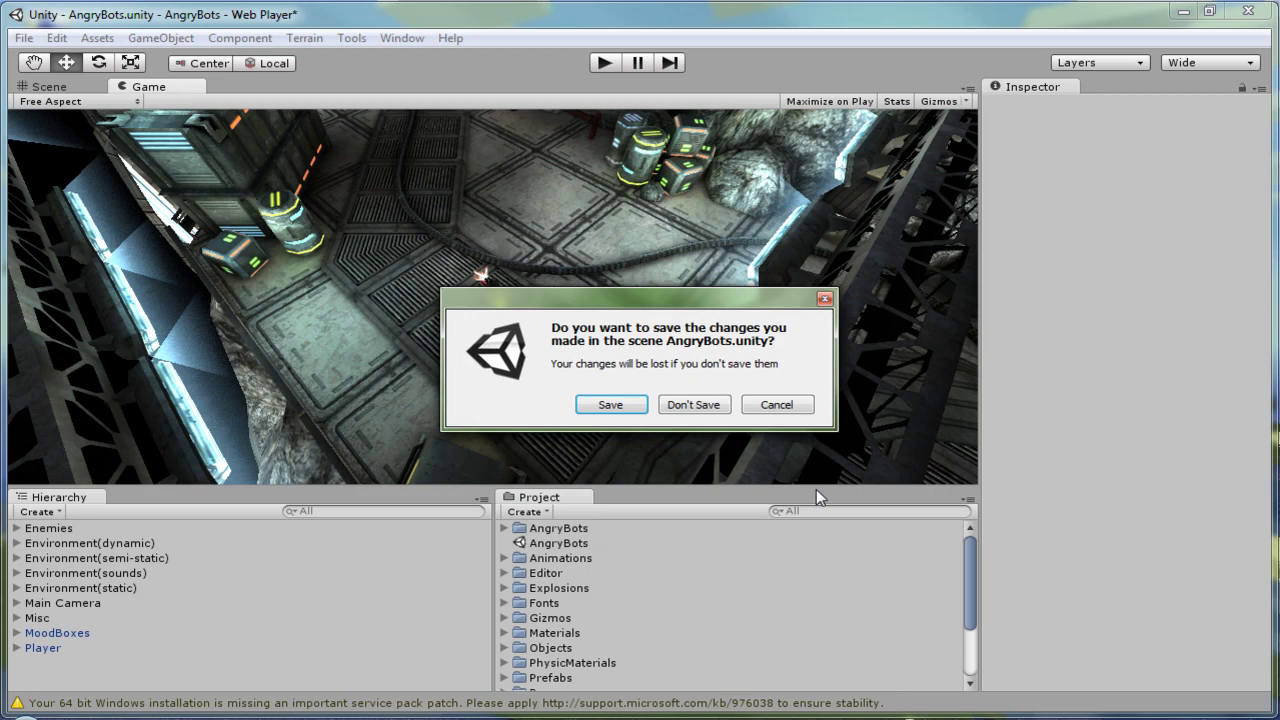
Choose Don't Save for the AngryBots scene changes so the Aula project opens
click(694, 406)
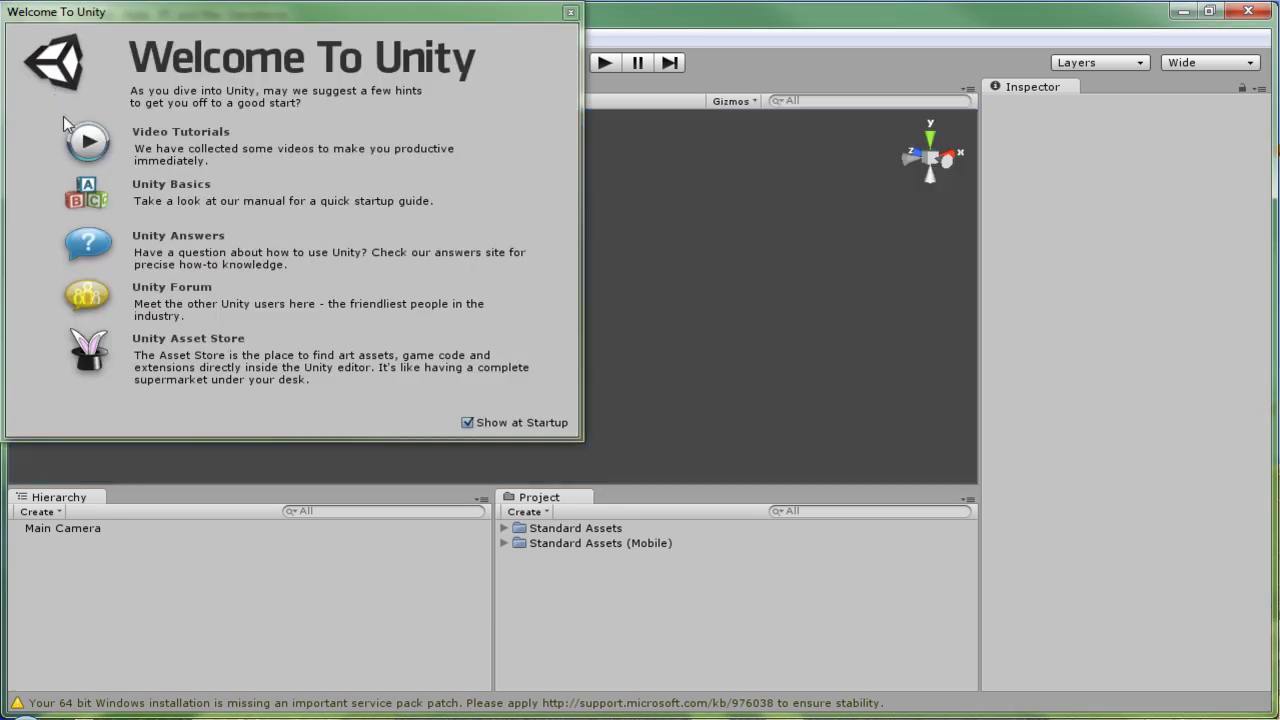
Close the welcome window and toggle between the Game and Scene views, ending on the Scene view
click(570, 14)
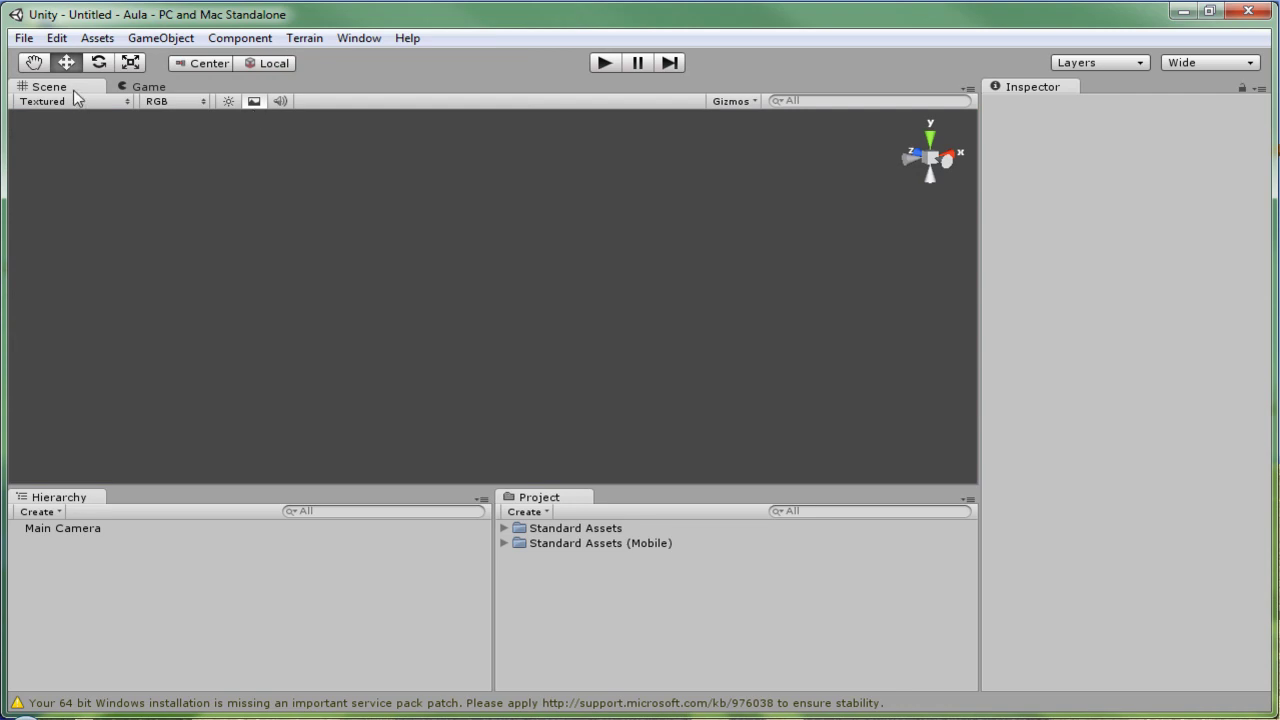
click(156, 87)
click(104, 86)
click(123, 90)
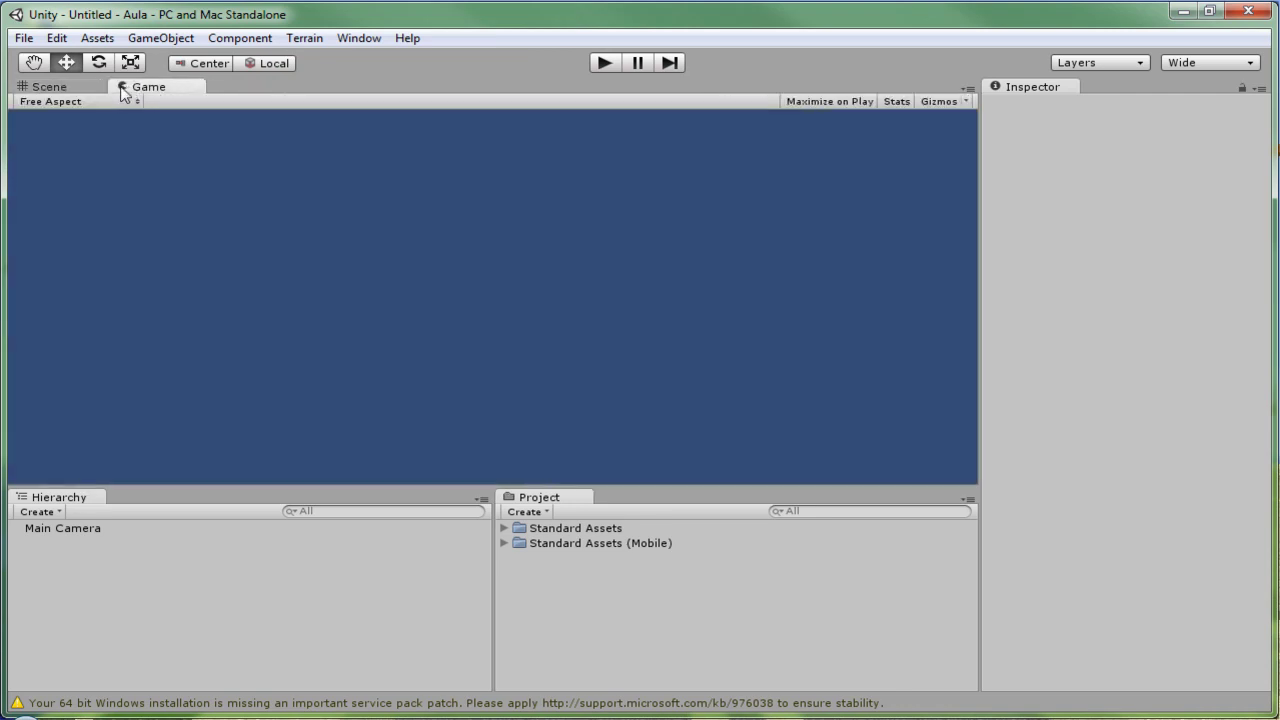
click(77, 90)
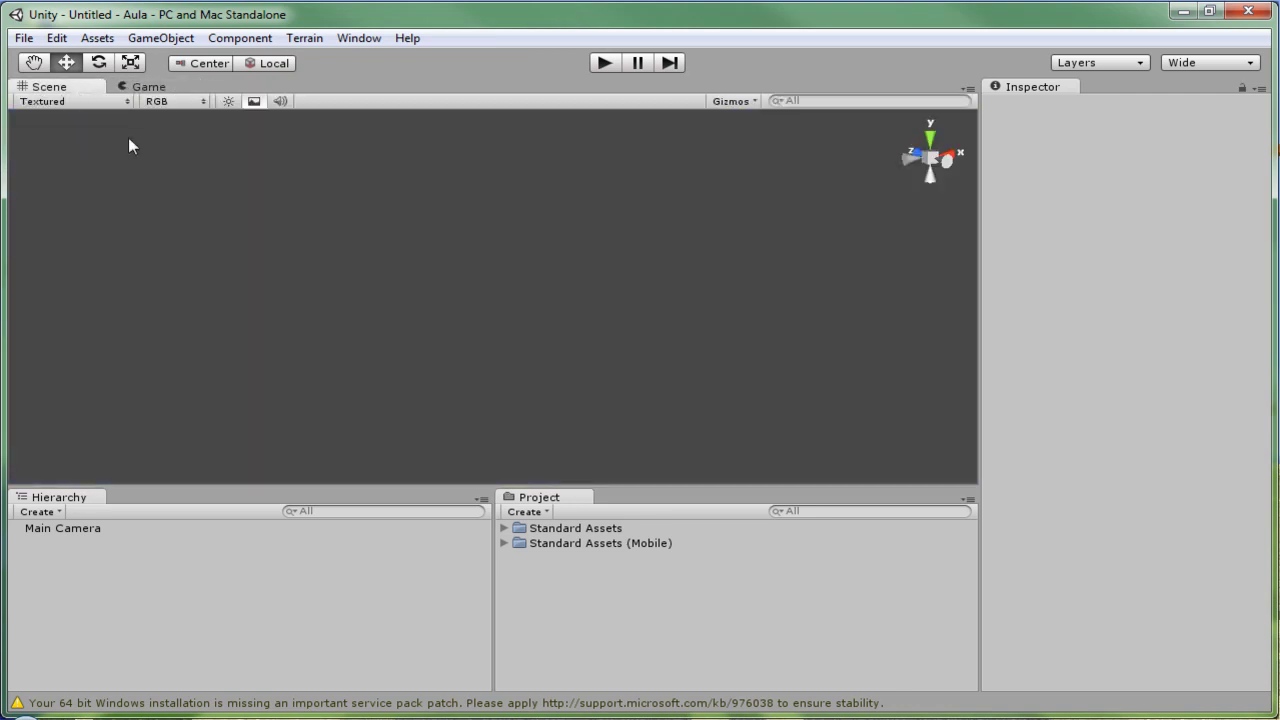
click(152, 90)
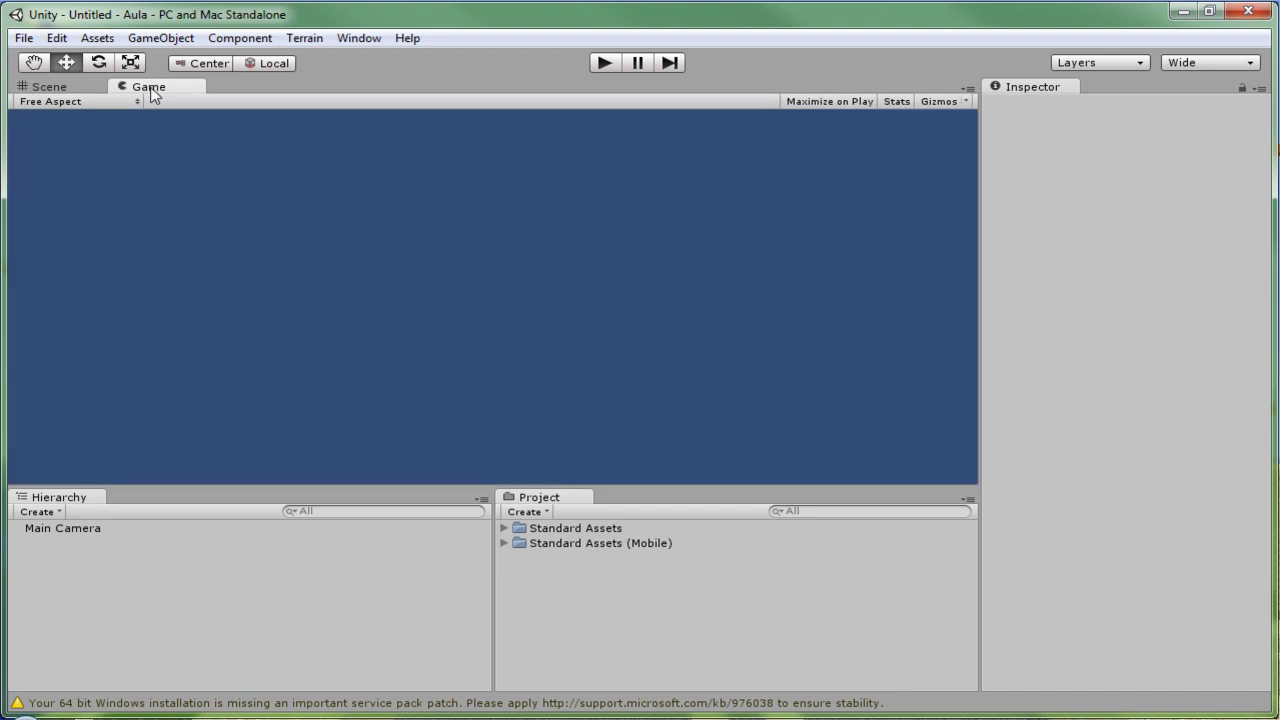
click(81, 89)
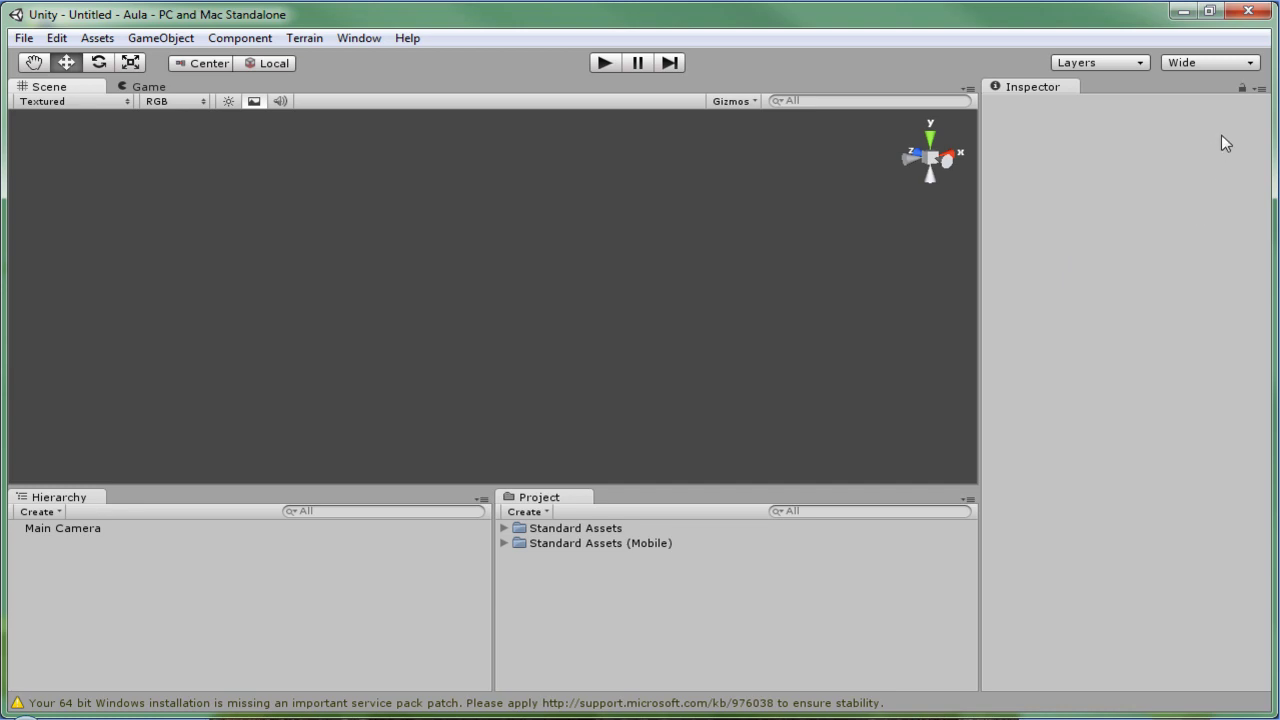
Change the editor layout to 2 by 3
click(1251, 65)
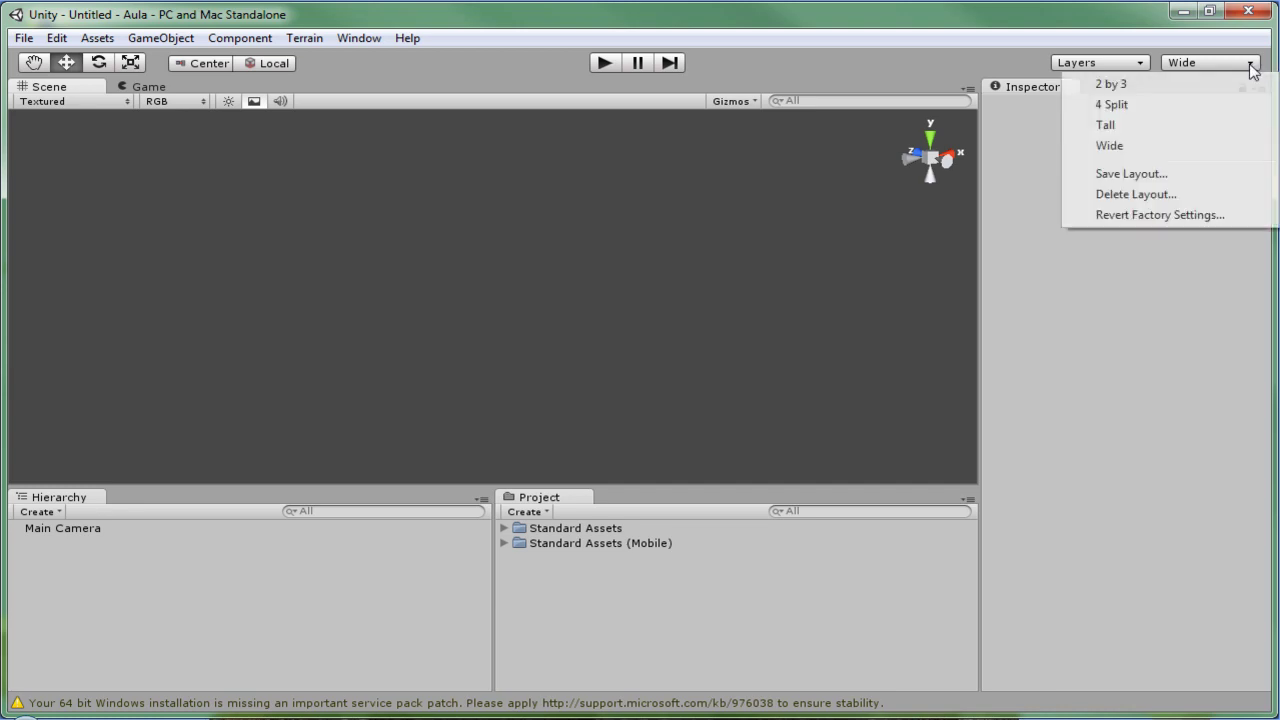
click(1135, 87)
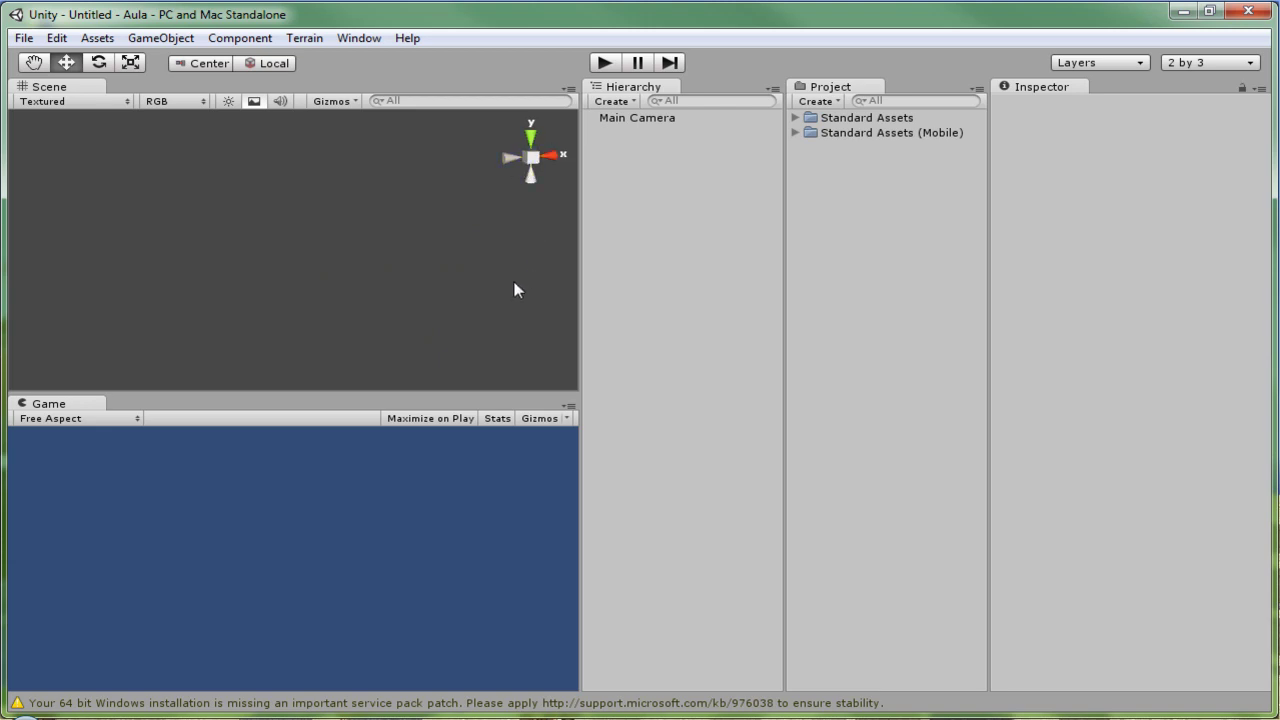
click(530, 176)
click(511, 157)
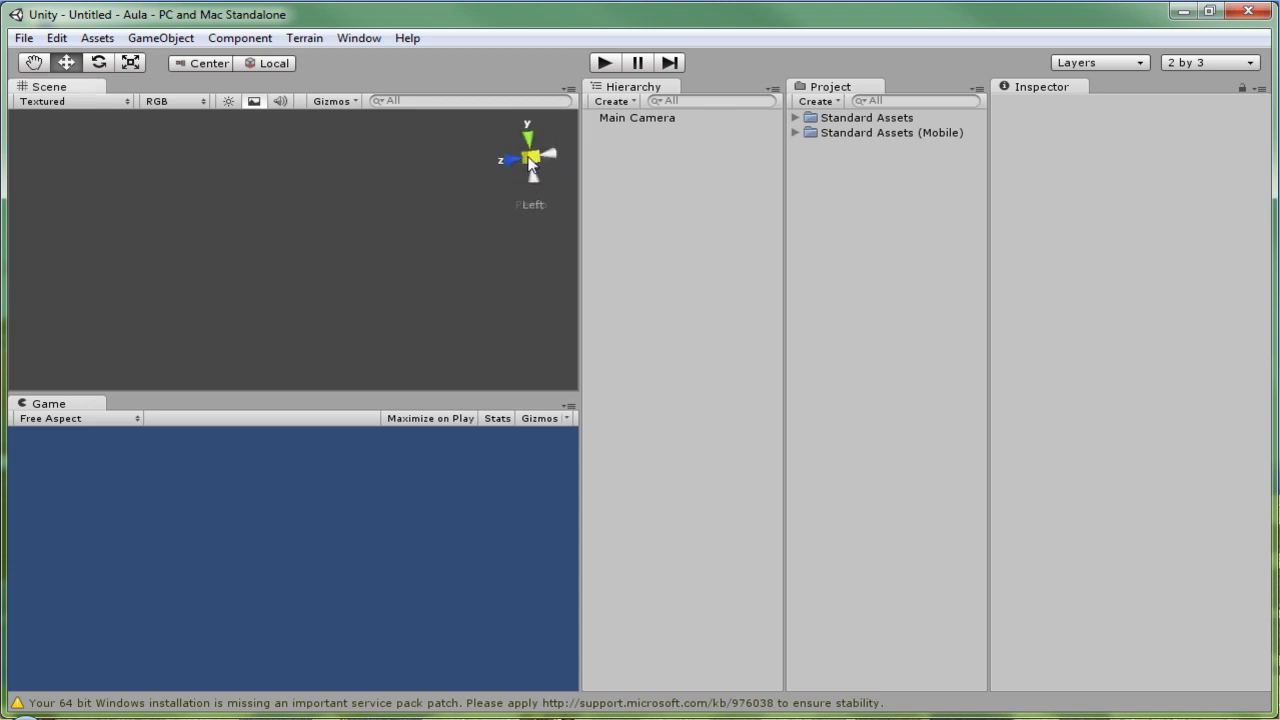
click(531, 156)
click(533, 148)
click(550, 158)
click(550, 158)
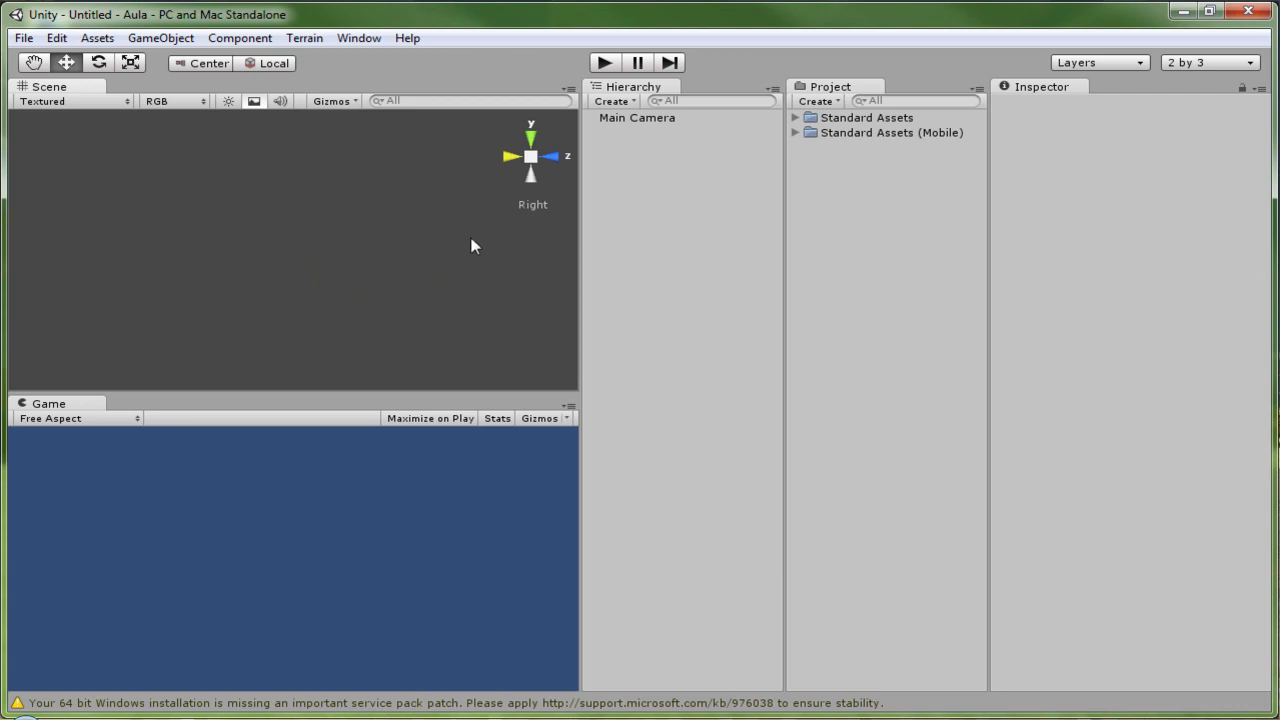
click(524, 166)
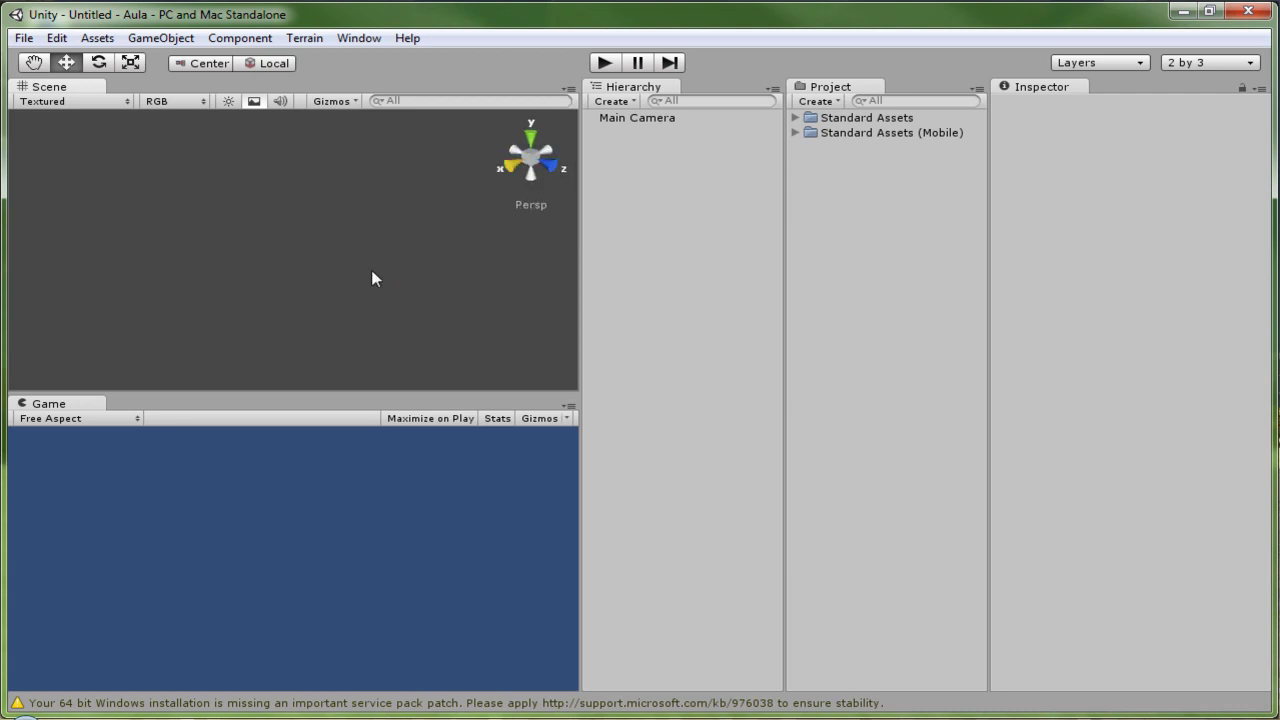
click(505, 168)
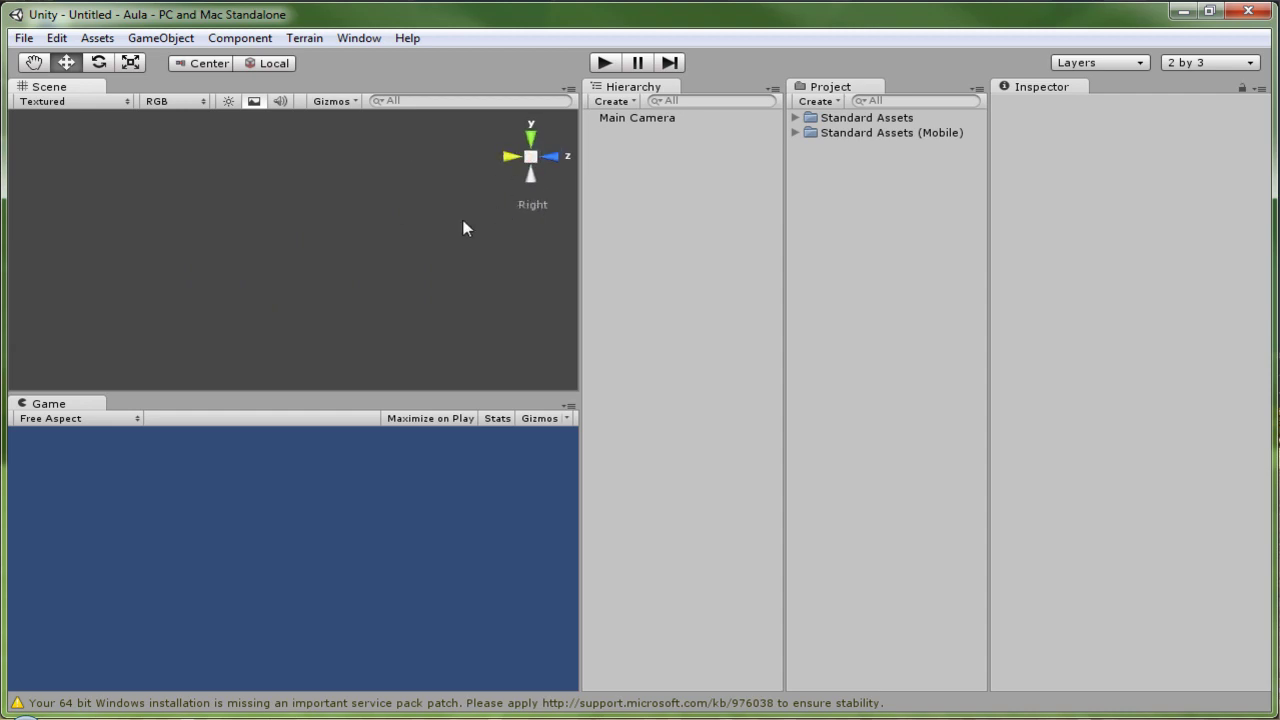
click(531, 157)
click(551, 166)
click(531, 157)
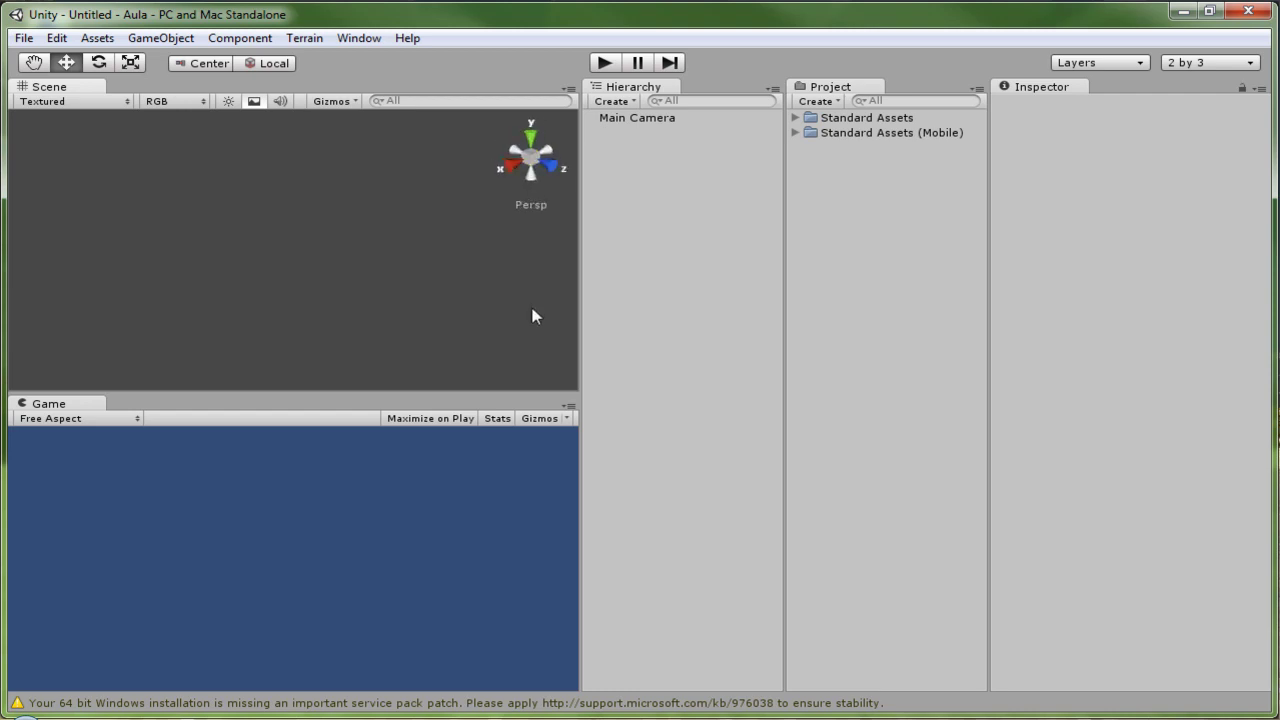
click(549, 165)
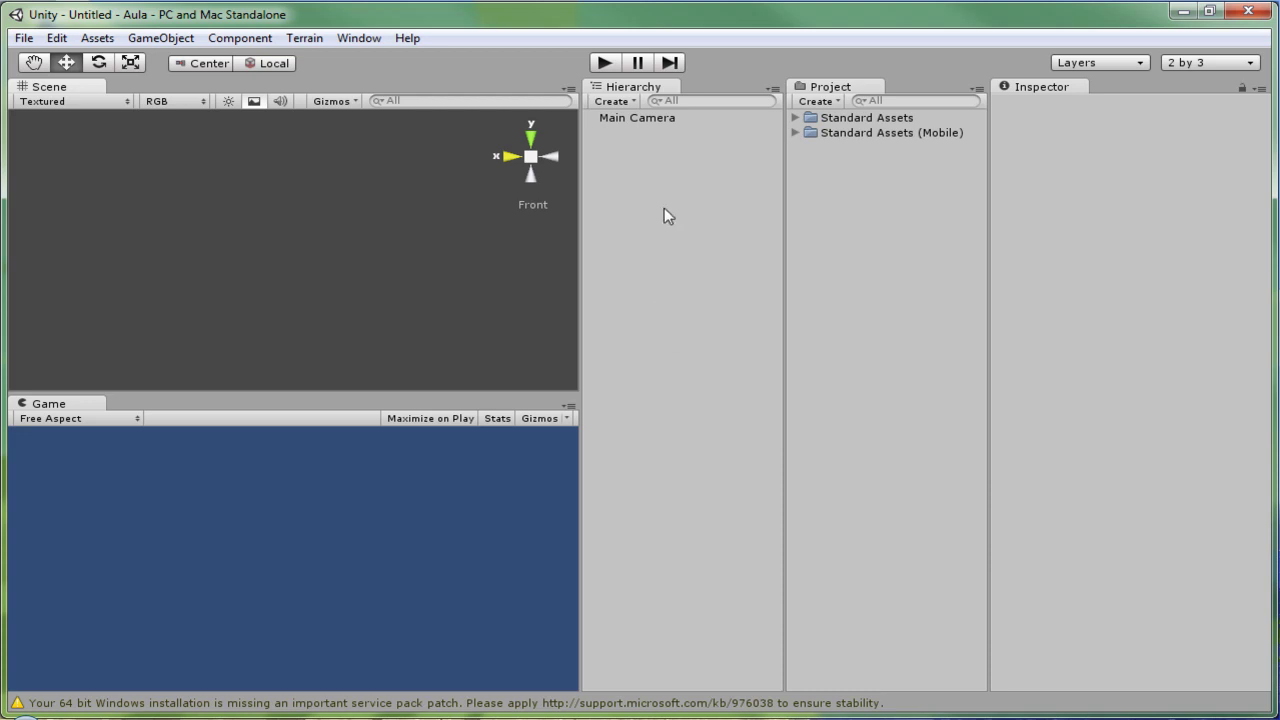
Select the Main Camera and rotate the scene view through Left, Top and Bottom to perspective
click(669, 120)
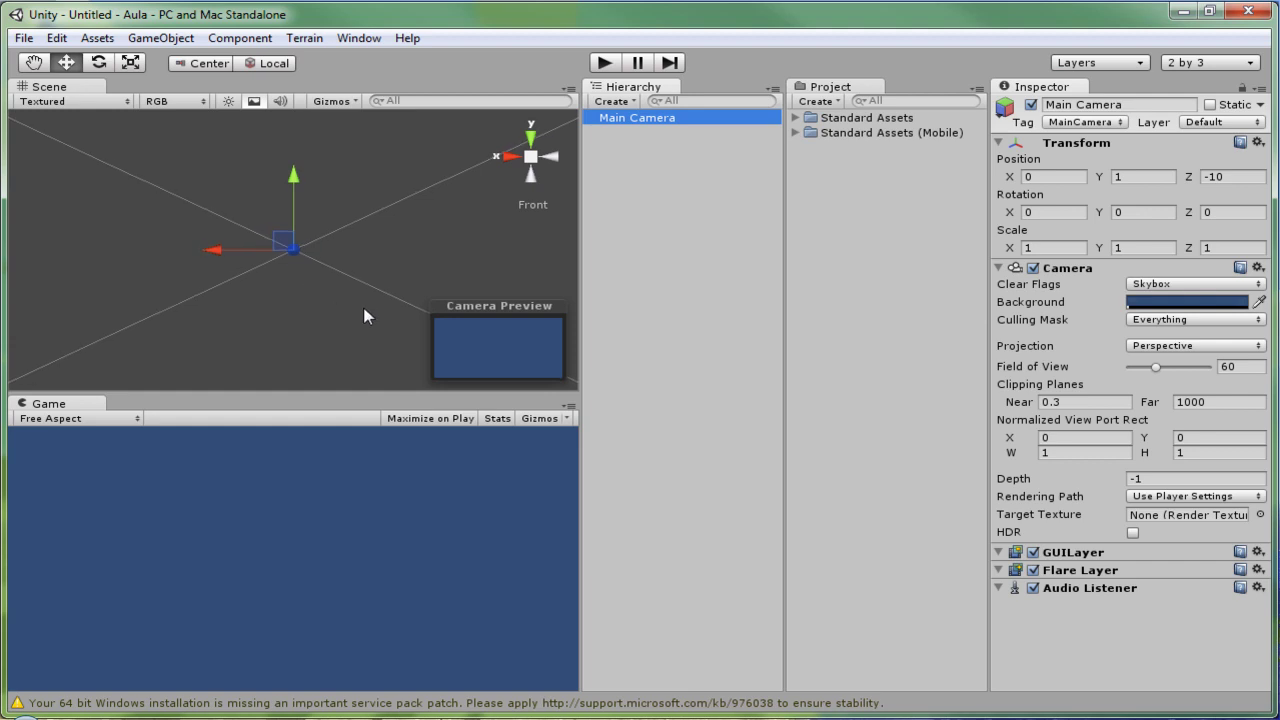
click(551, 158)
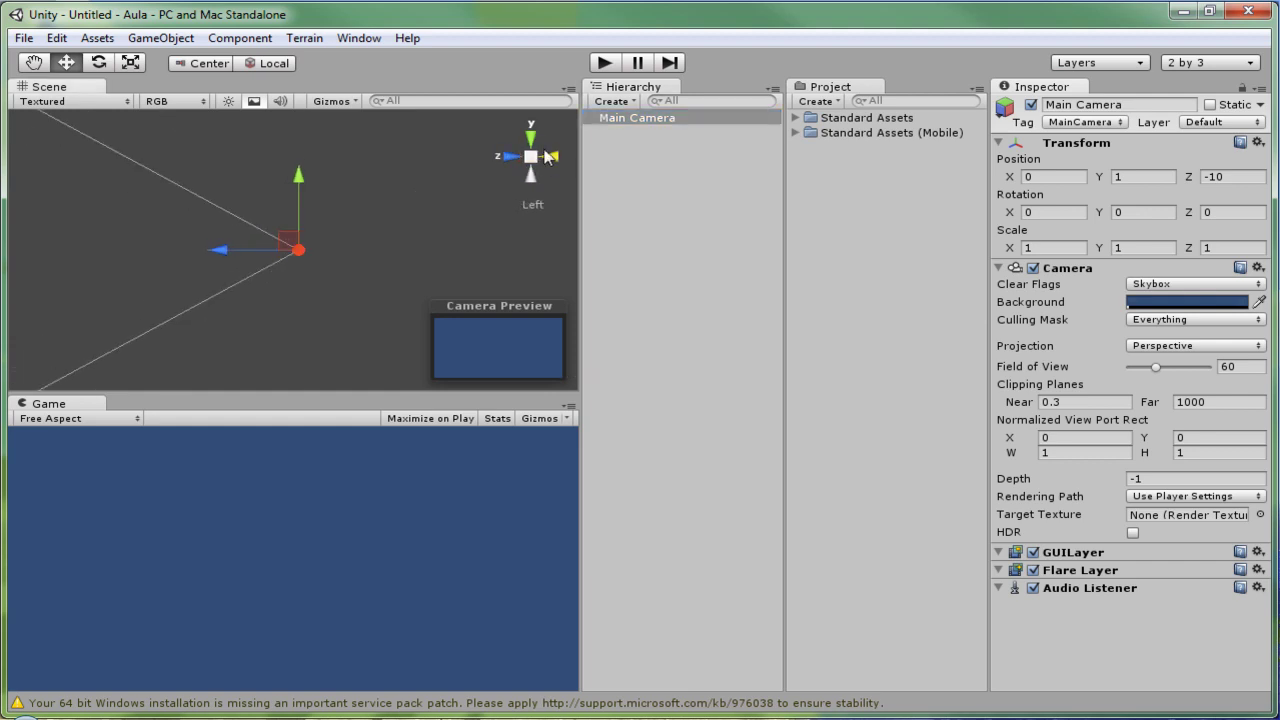
click(531, 138)
click(529, 157)
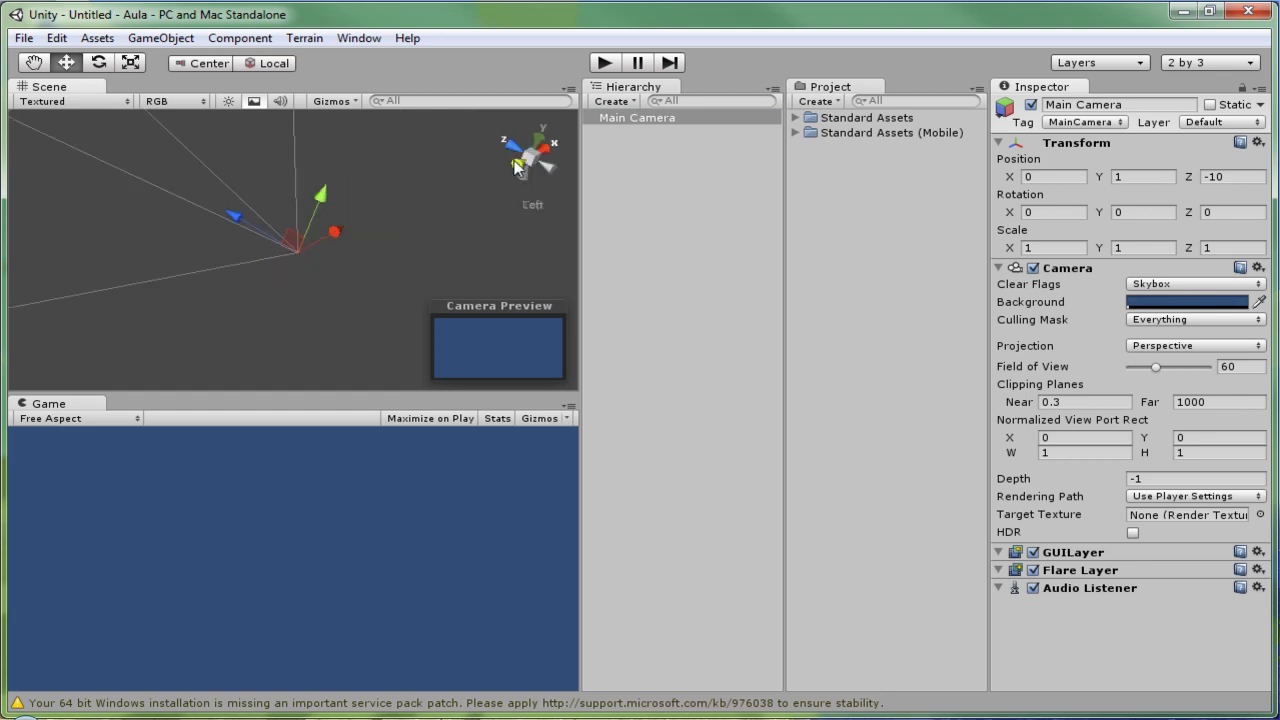
click(531, 158)
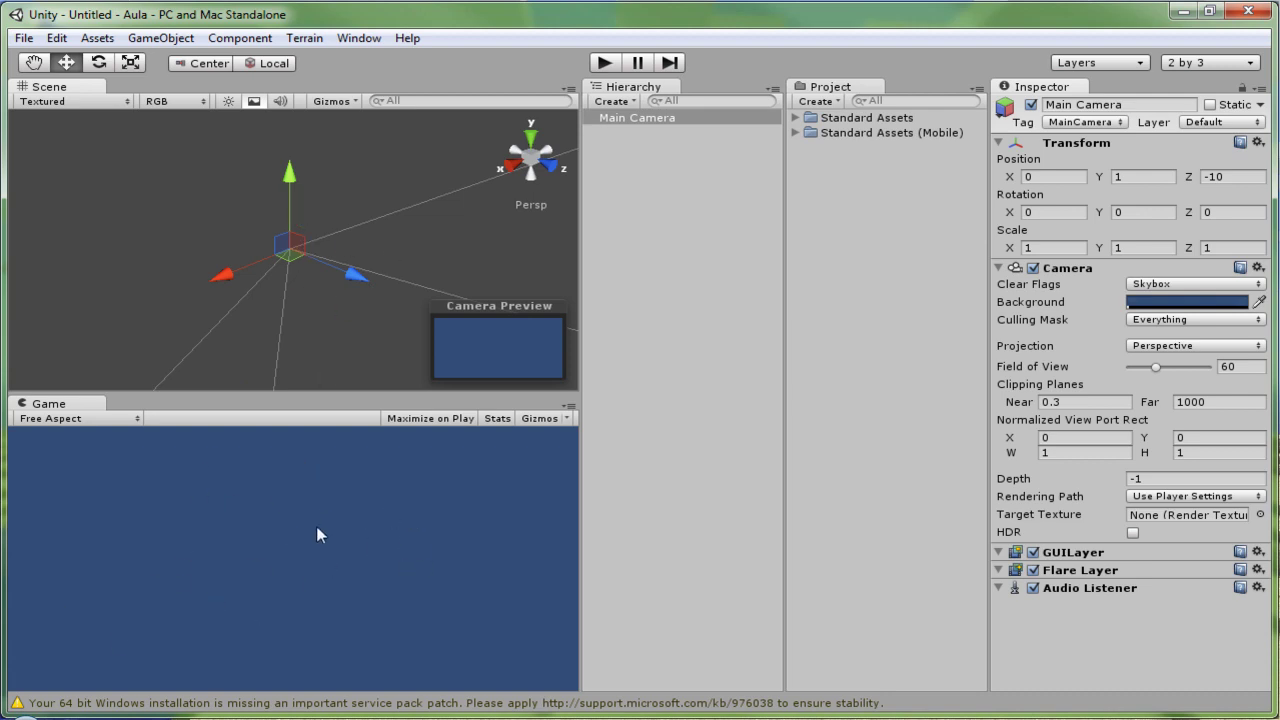
click(640, 120)
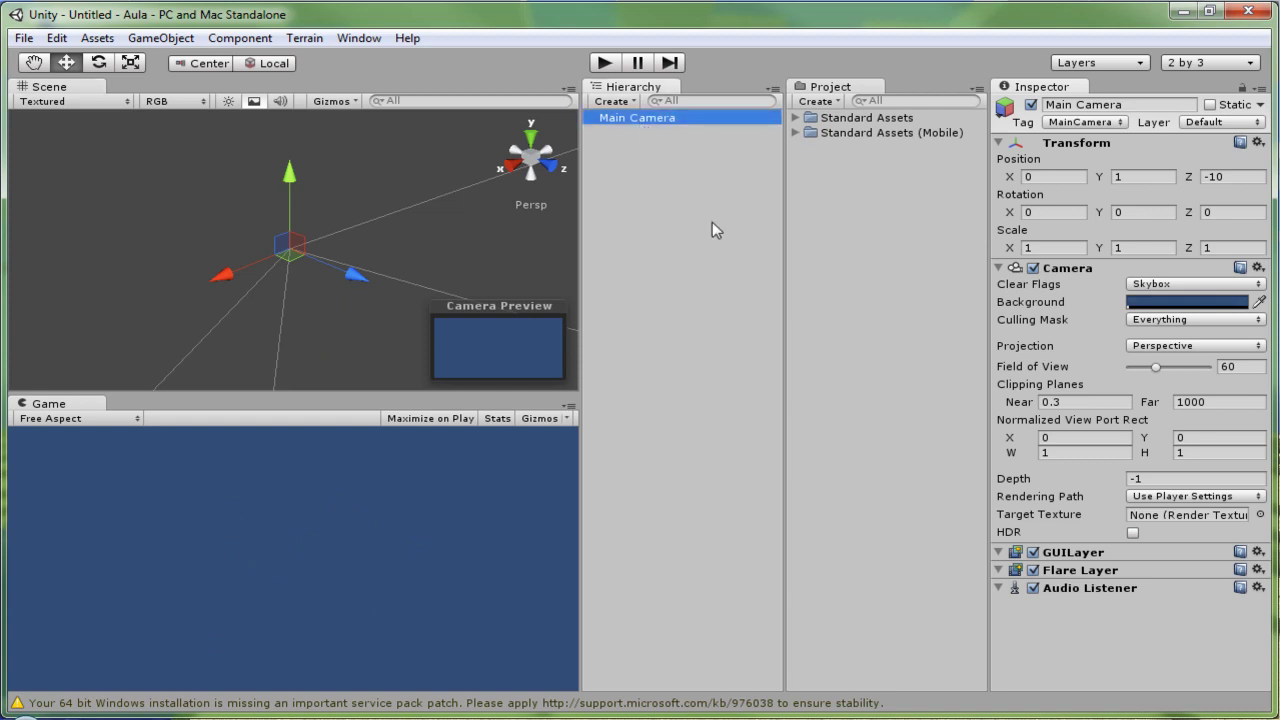
Delete the Main Camera from the scene
key(Delete)
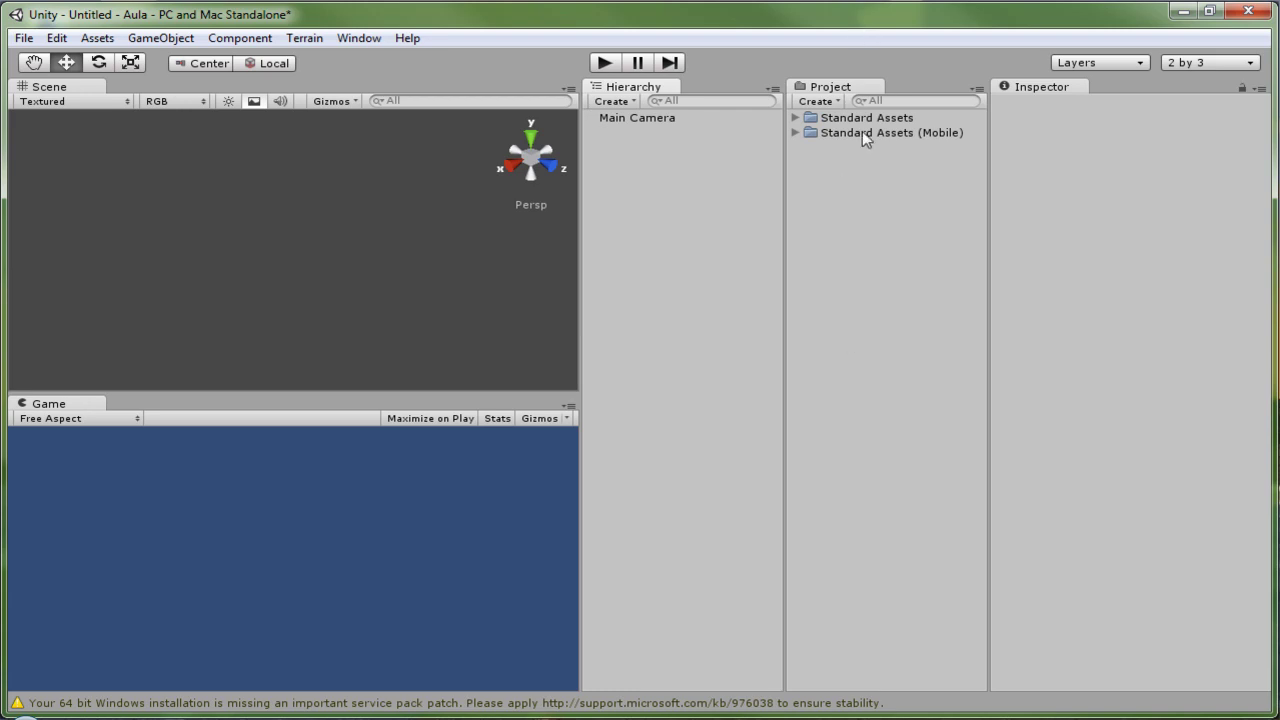
Expand Standard Assets to list its subfolders, briefly expanding and collapsing Standard Assets (Mobile)
click(796, 118)
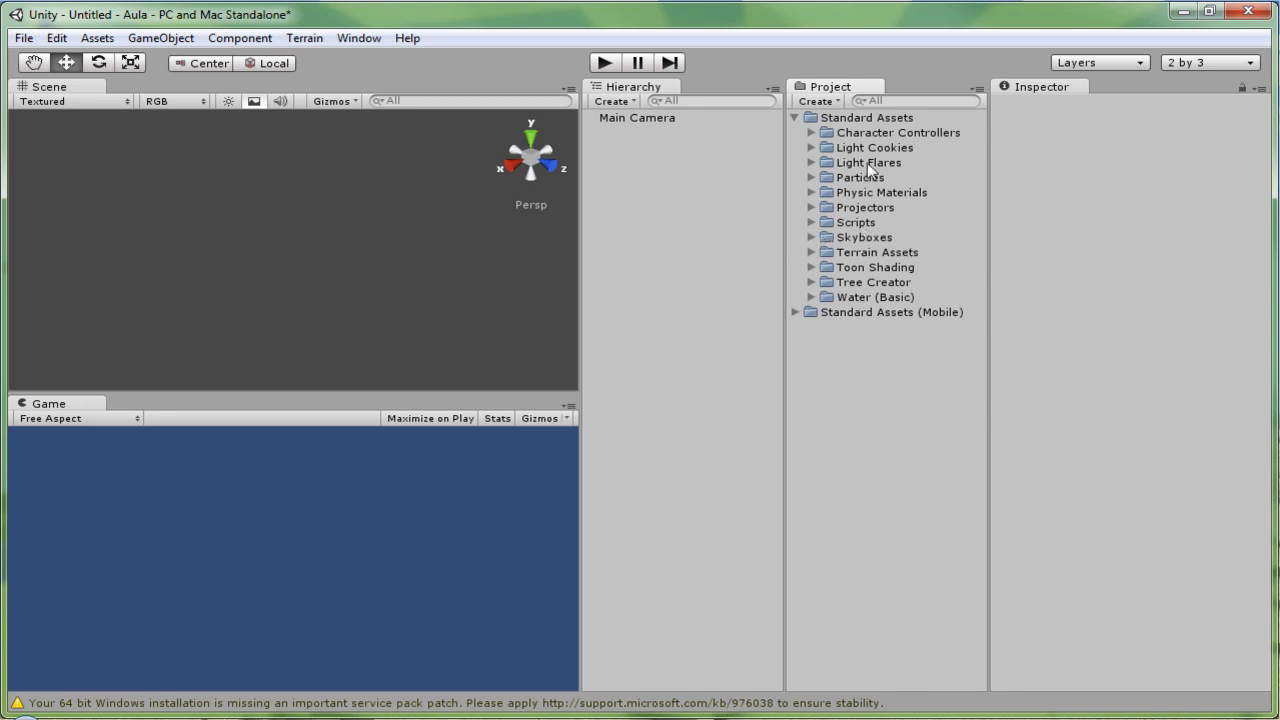
click(795, 312)
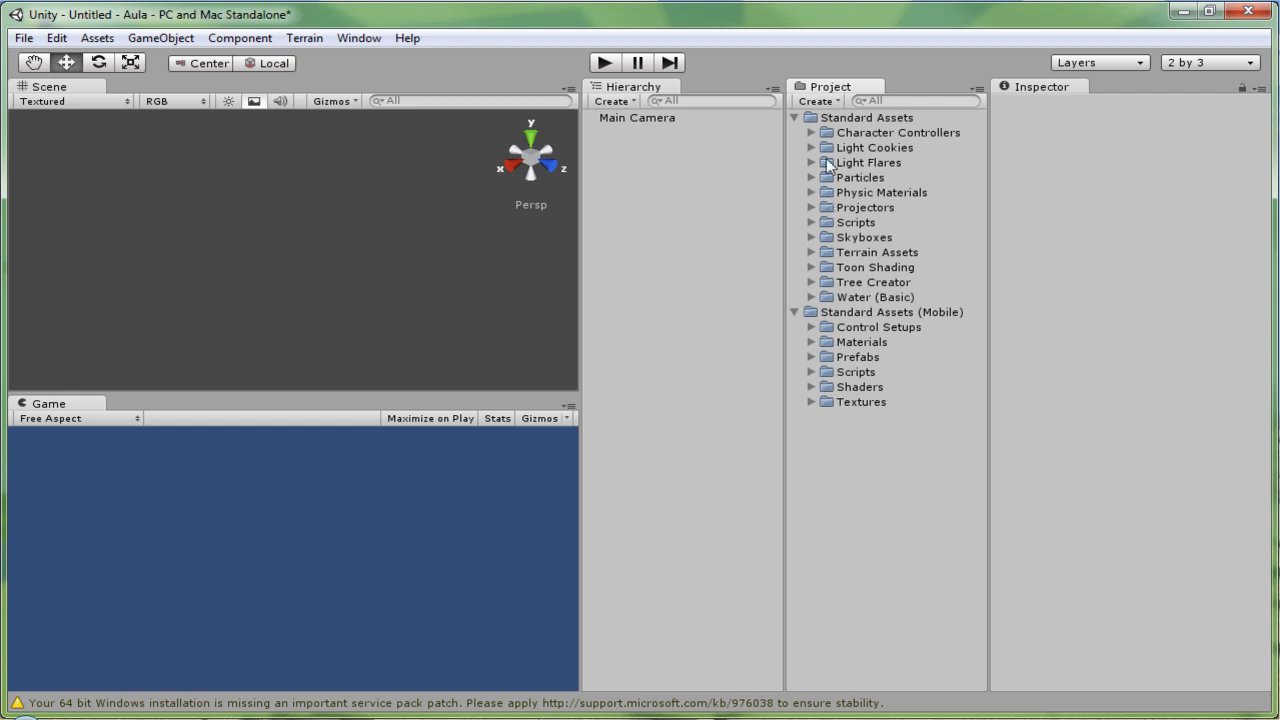
click(795, 312)
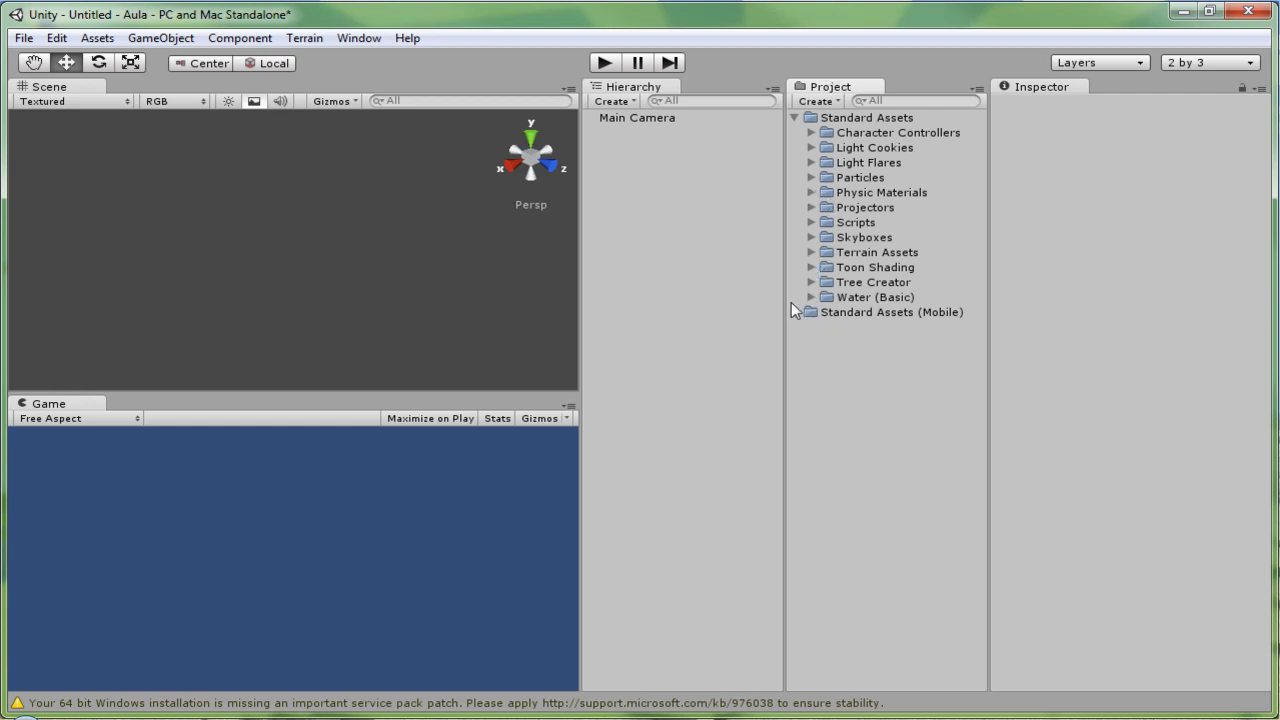
Collapse Standard Assets and create a new project folder named Pasta
click(796, 118)
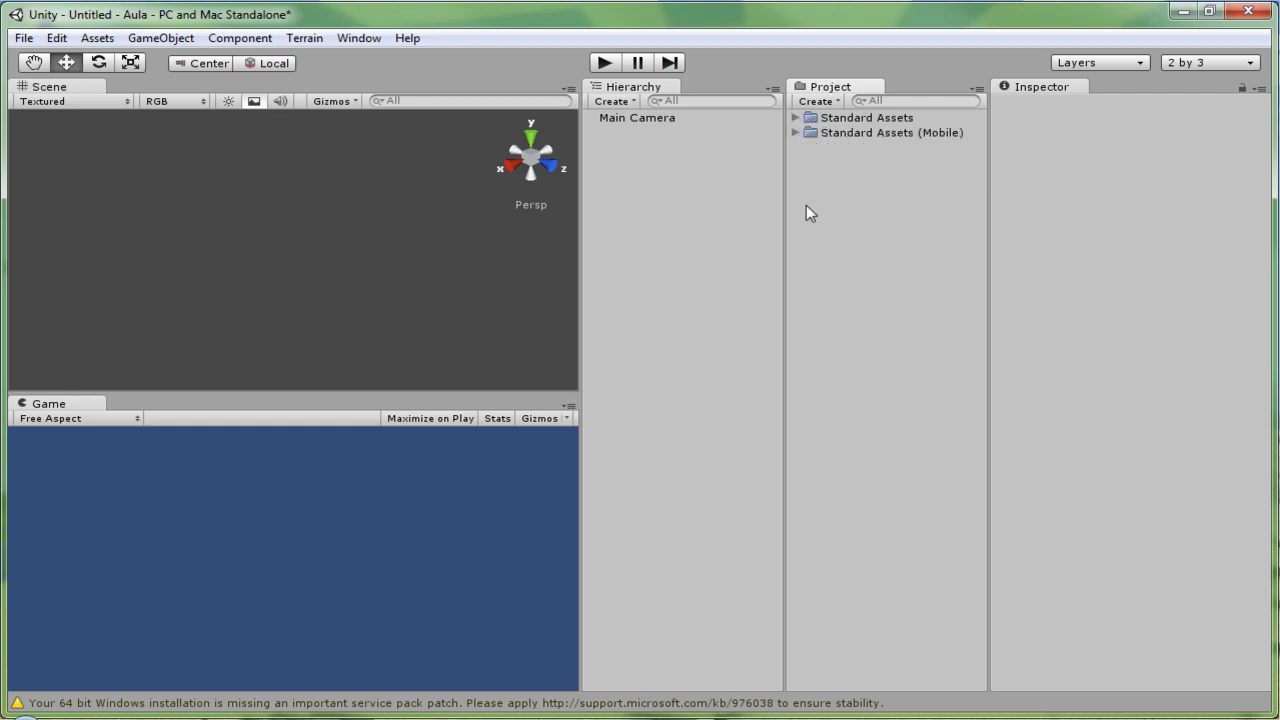
right_click(810, 171)
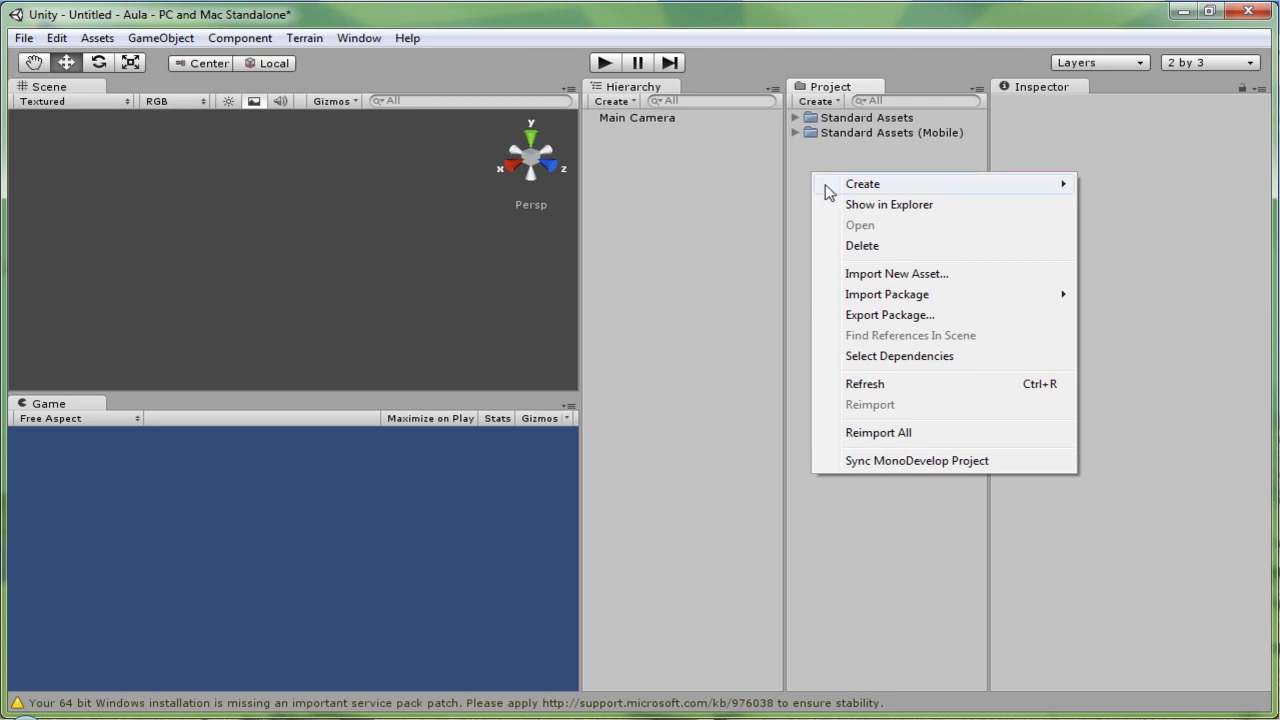
mouse_move(829, 186)
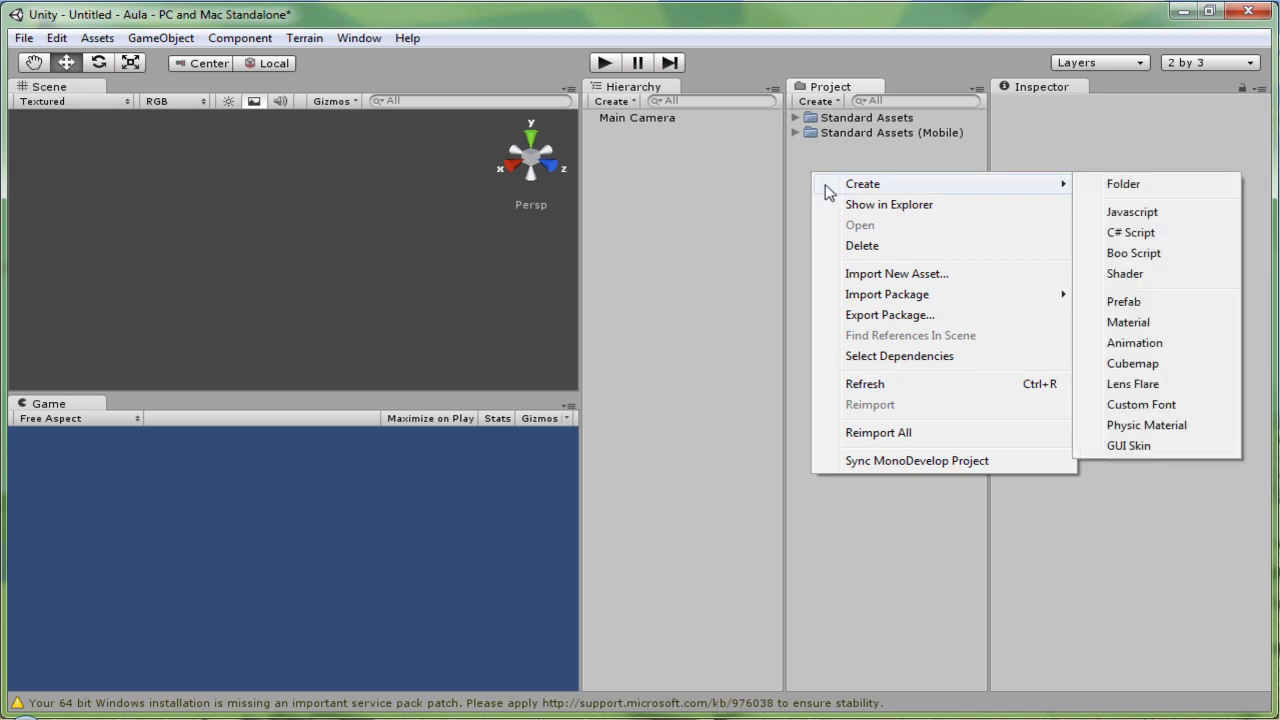
click(1102, 186)
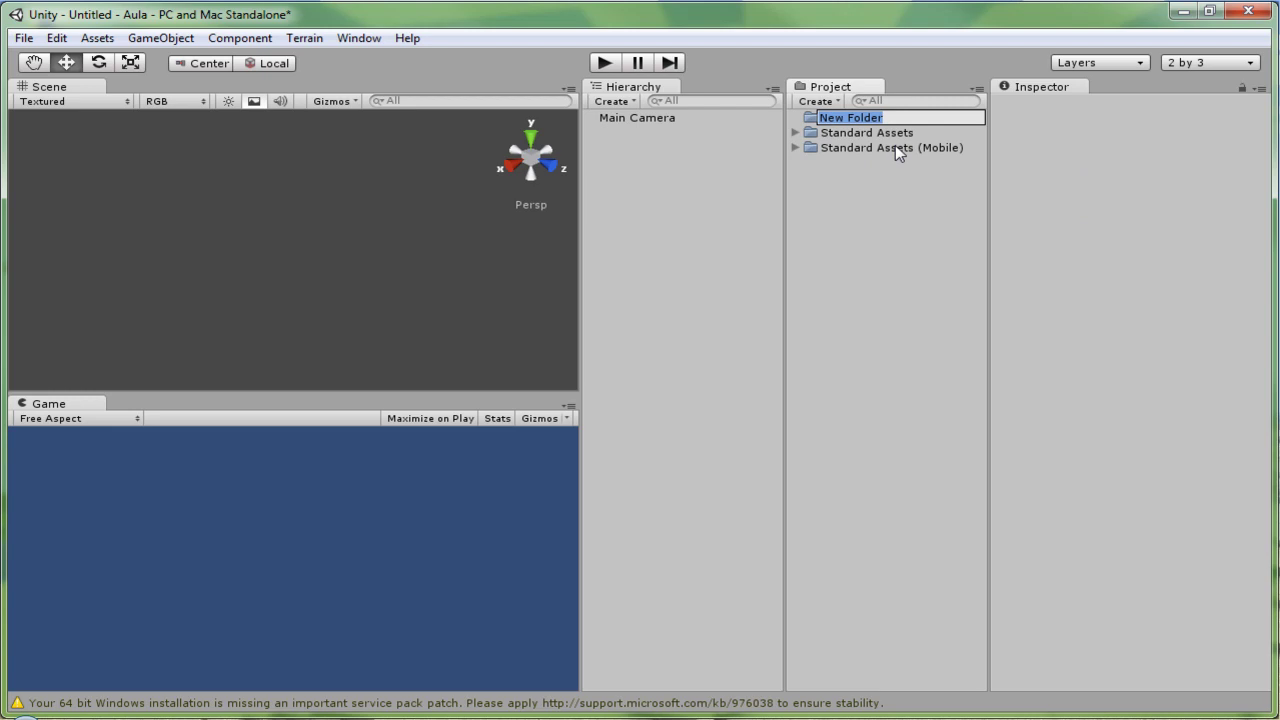
text(Pas)
text(ta)
key(Return)
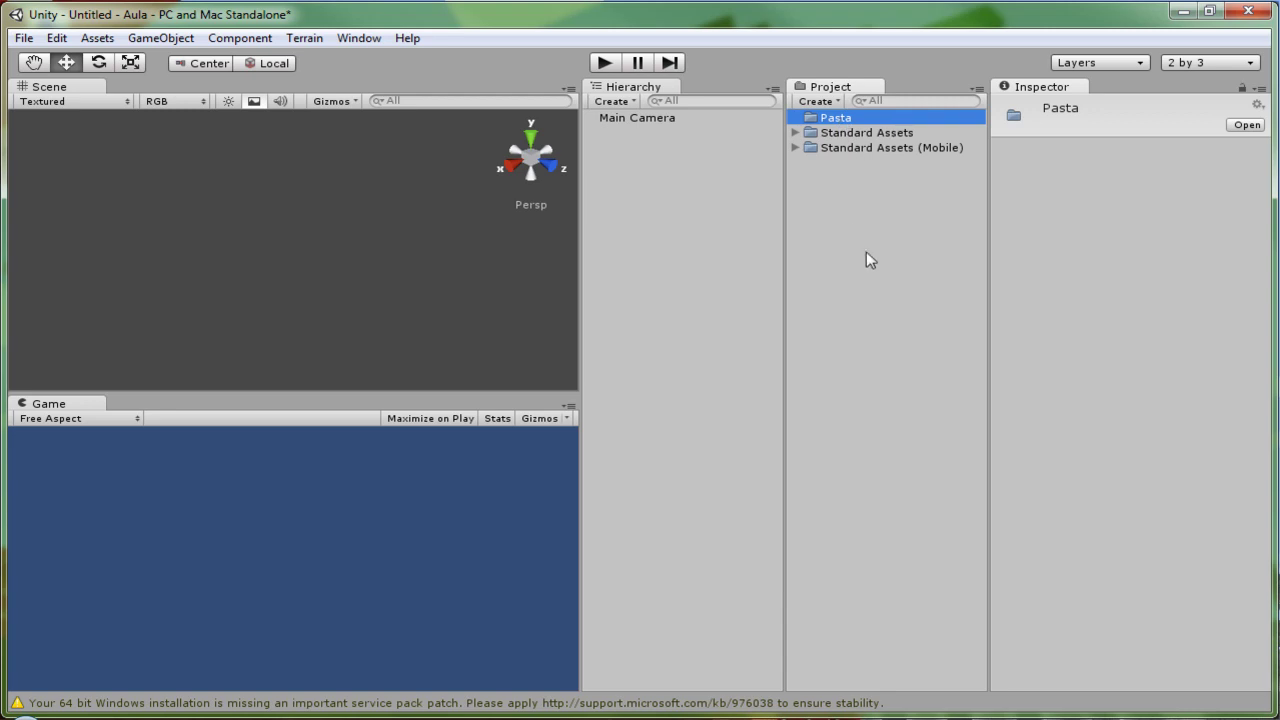
Dismiss the Project panel's context menu and select Main Camera in the Hierarchy
right_click(845, 207)
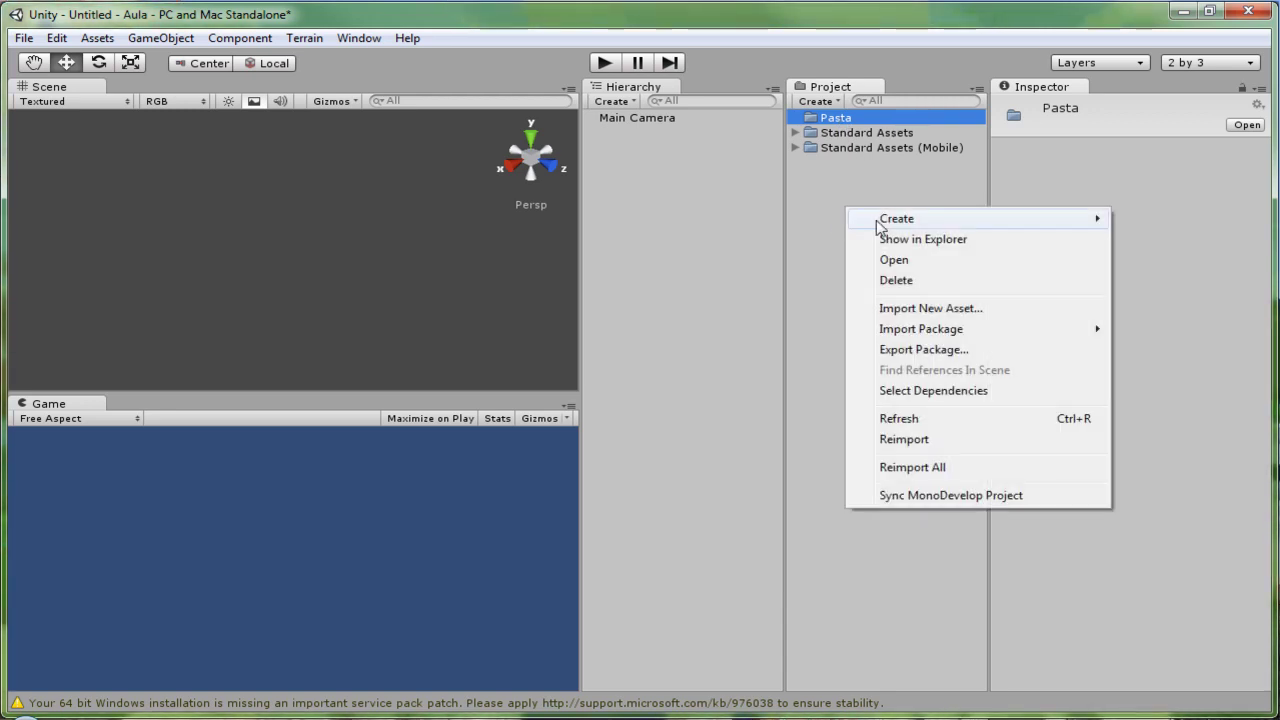
click(874, 166)
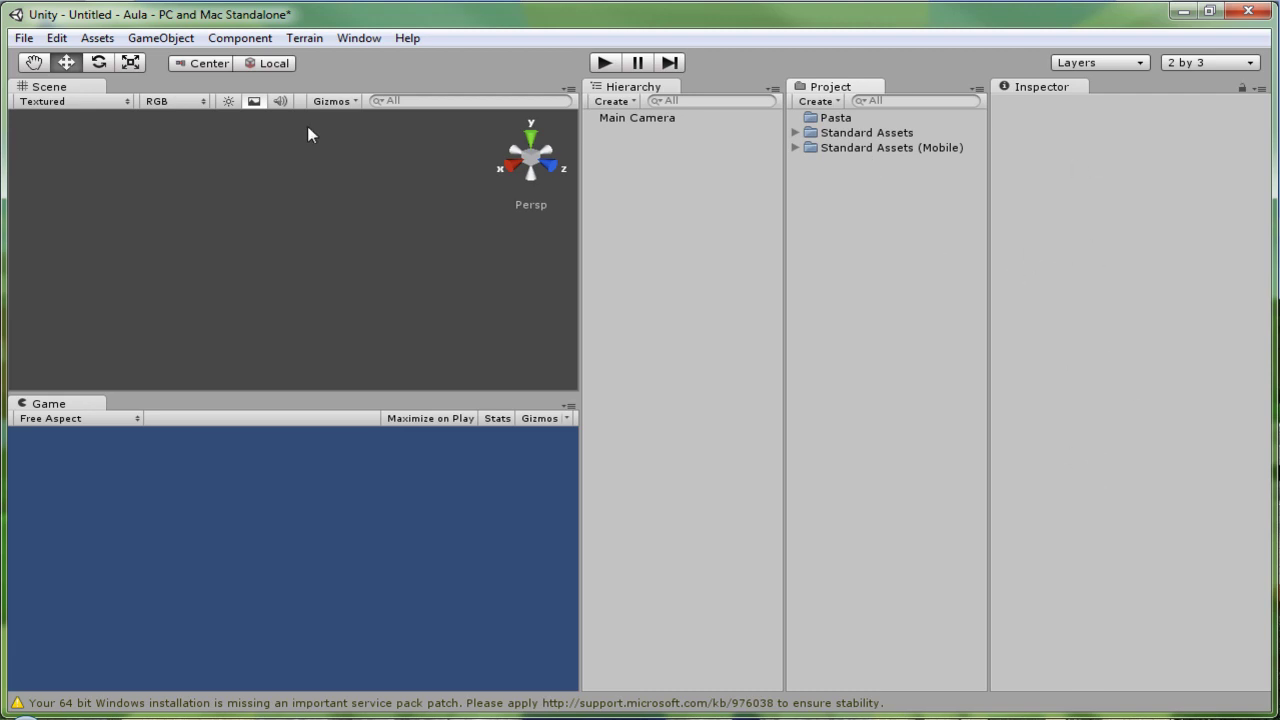
click(647, 120)
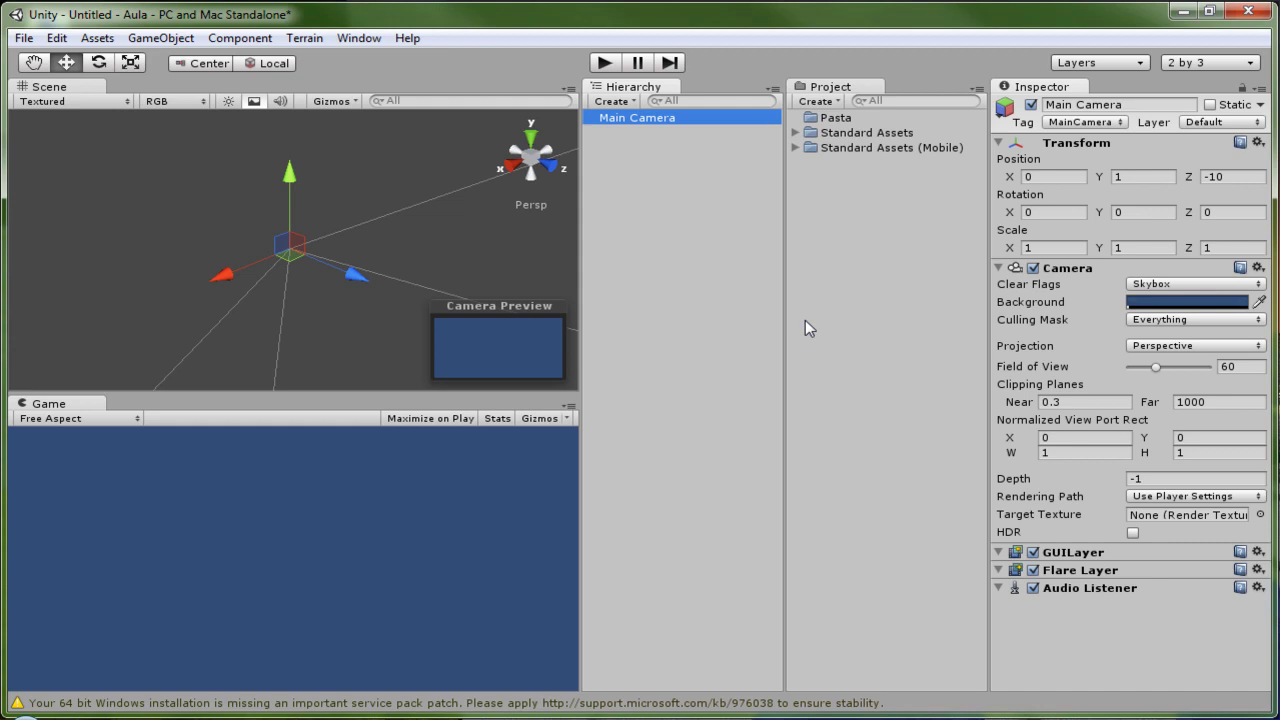
Set the camera's Position Y to 1 and try a first light blue background colour
click(1120, 176)
text(1)
click(1145, 302)
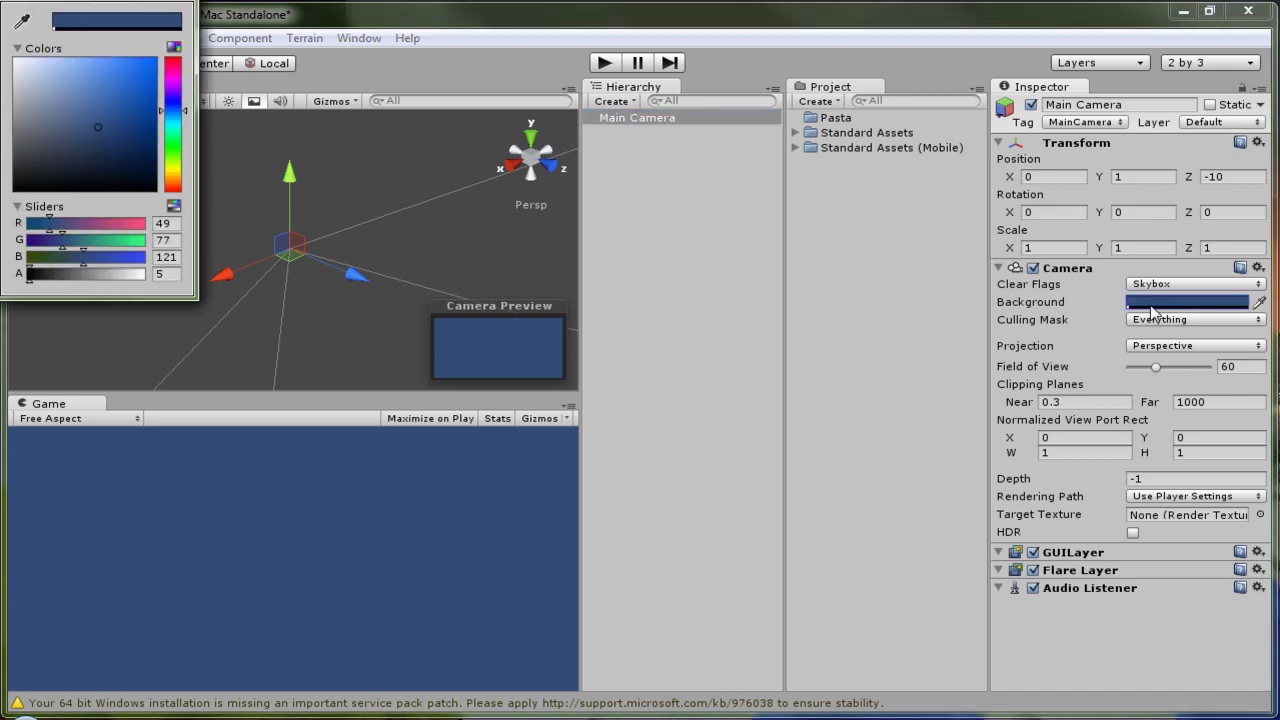
click(67, 71)
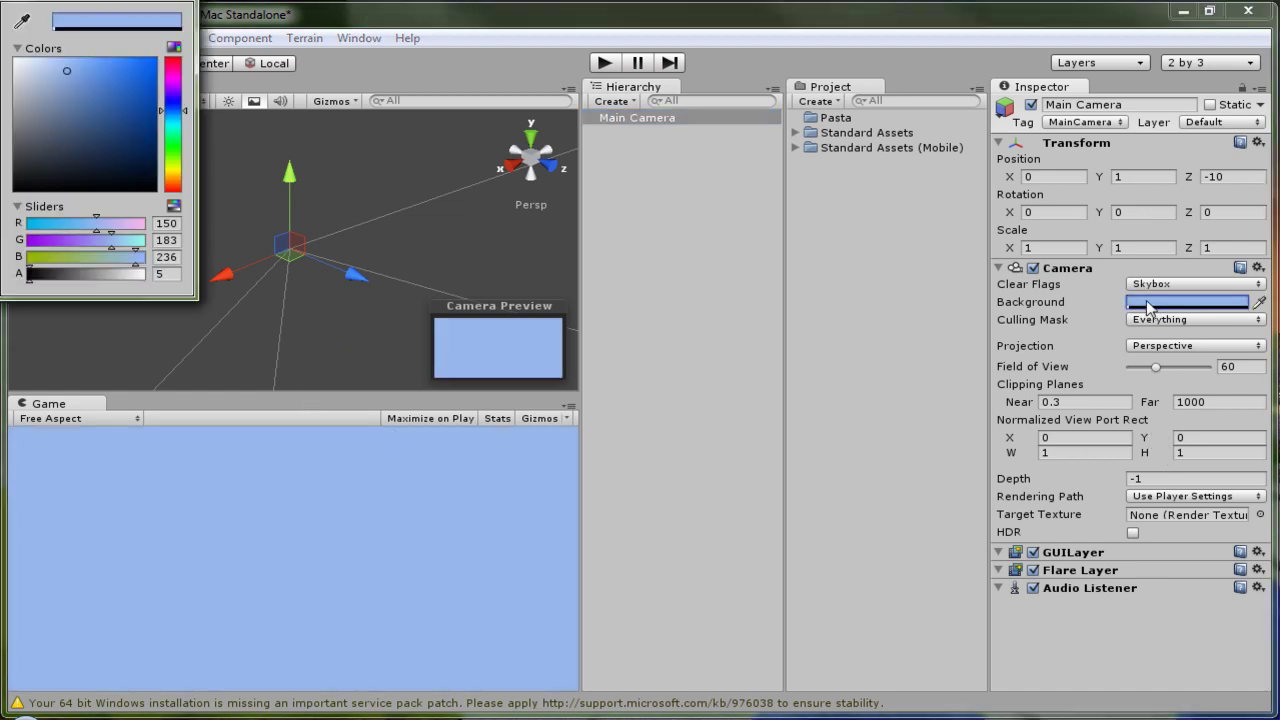
drag(186, 3, 189, 75)
click(188, 63)
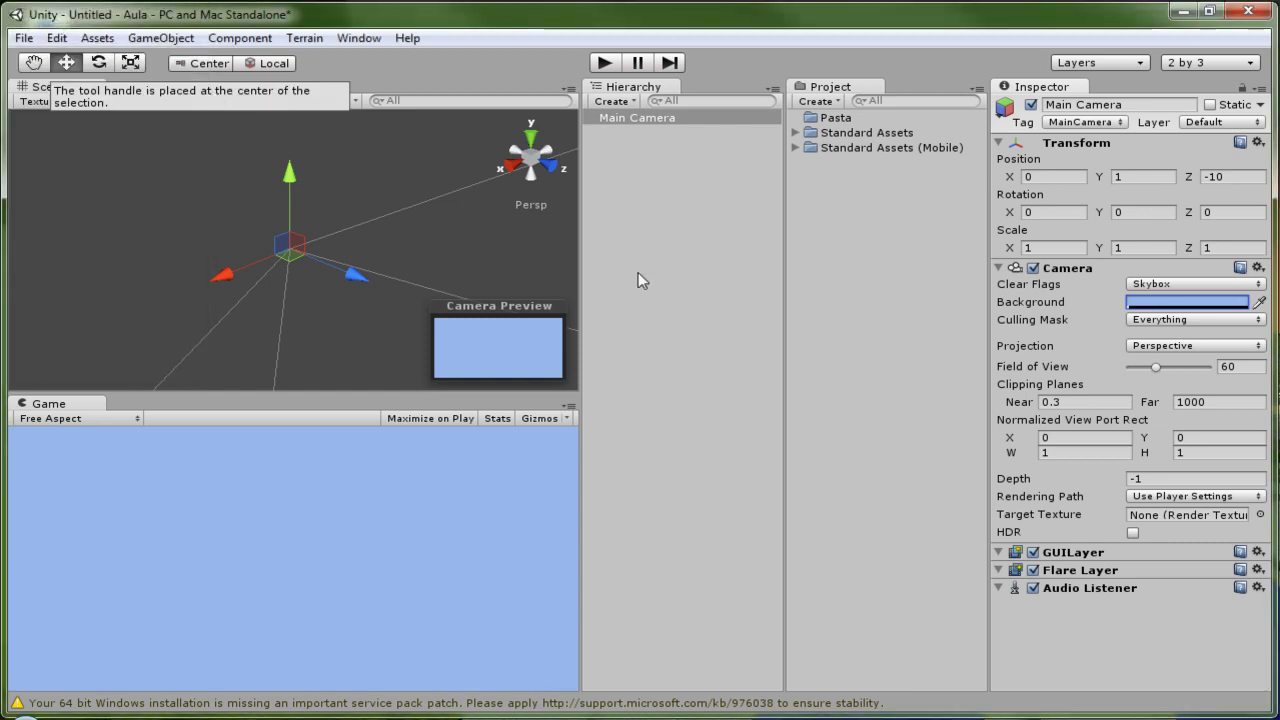
Adjust the camera background to a bright periwinkle blue (92, 111, 251)
click(1234, 307)
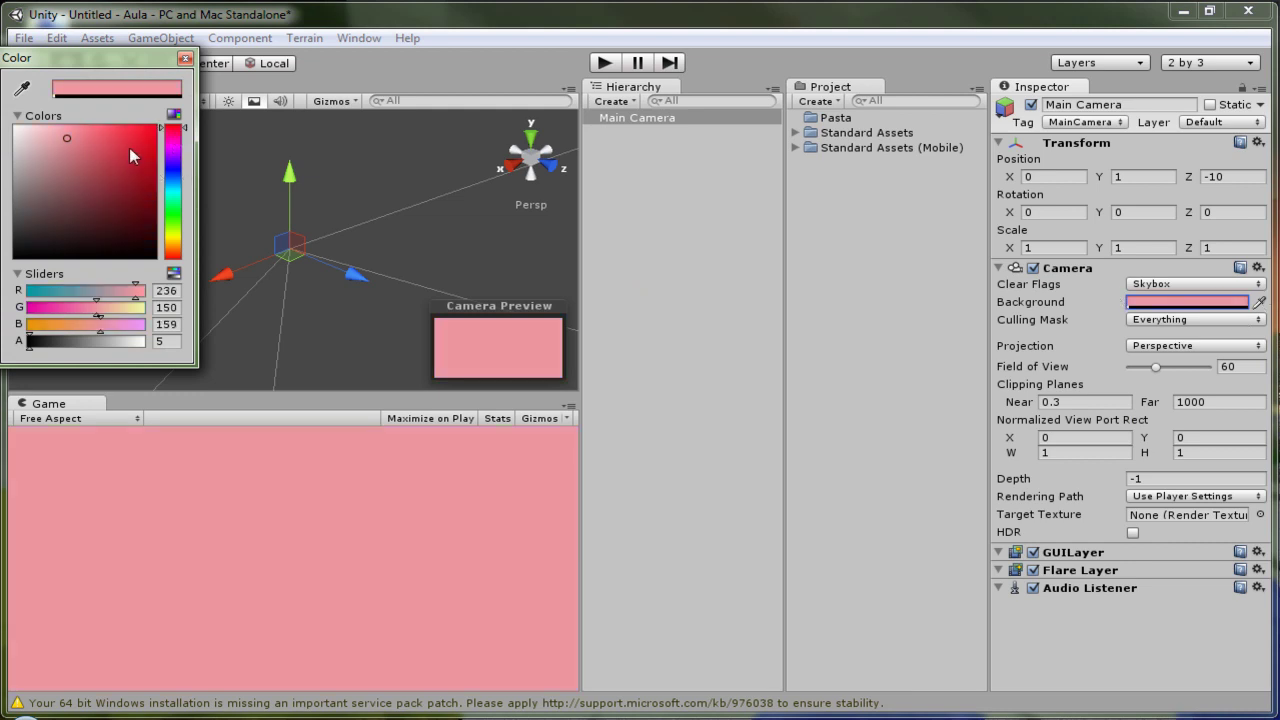
drag(129, 147, 150, 127)
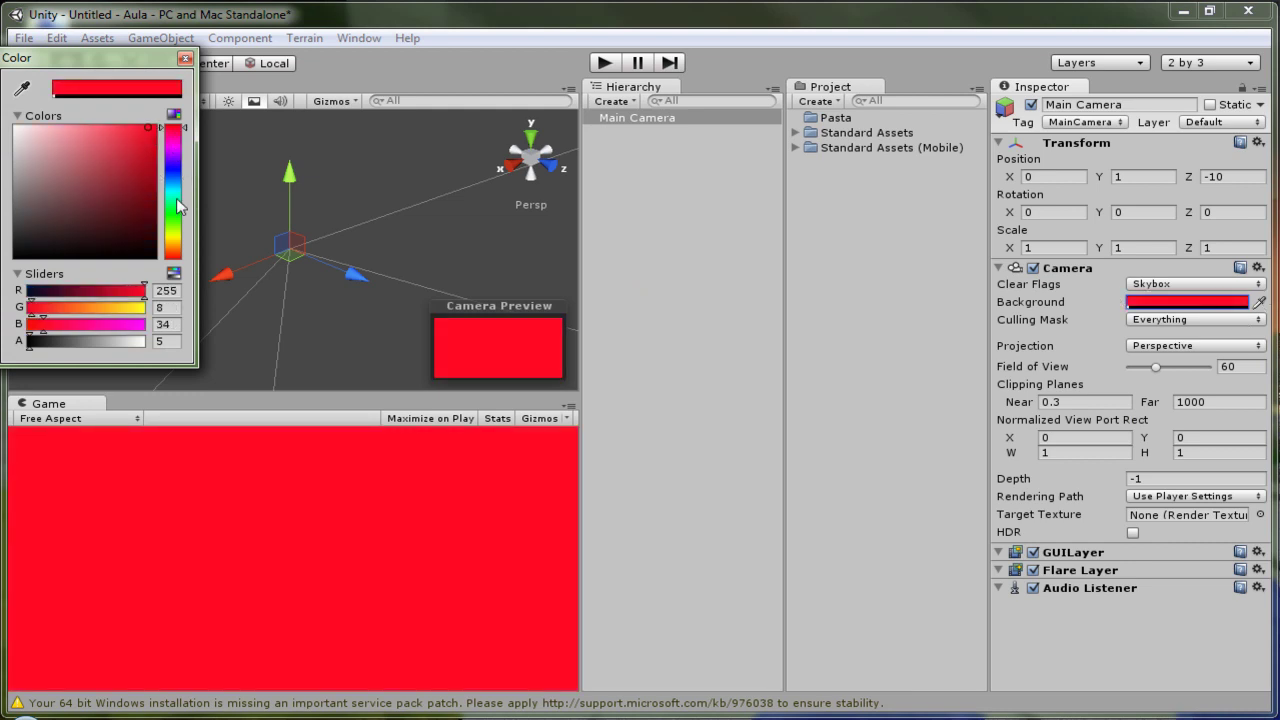
mouse_move(182, 205)
mouse_down()
mouse_move(177, 225)
mouse_move(177, 210)
mouse_up()
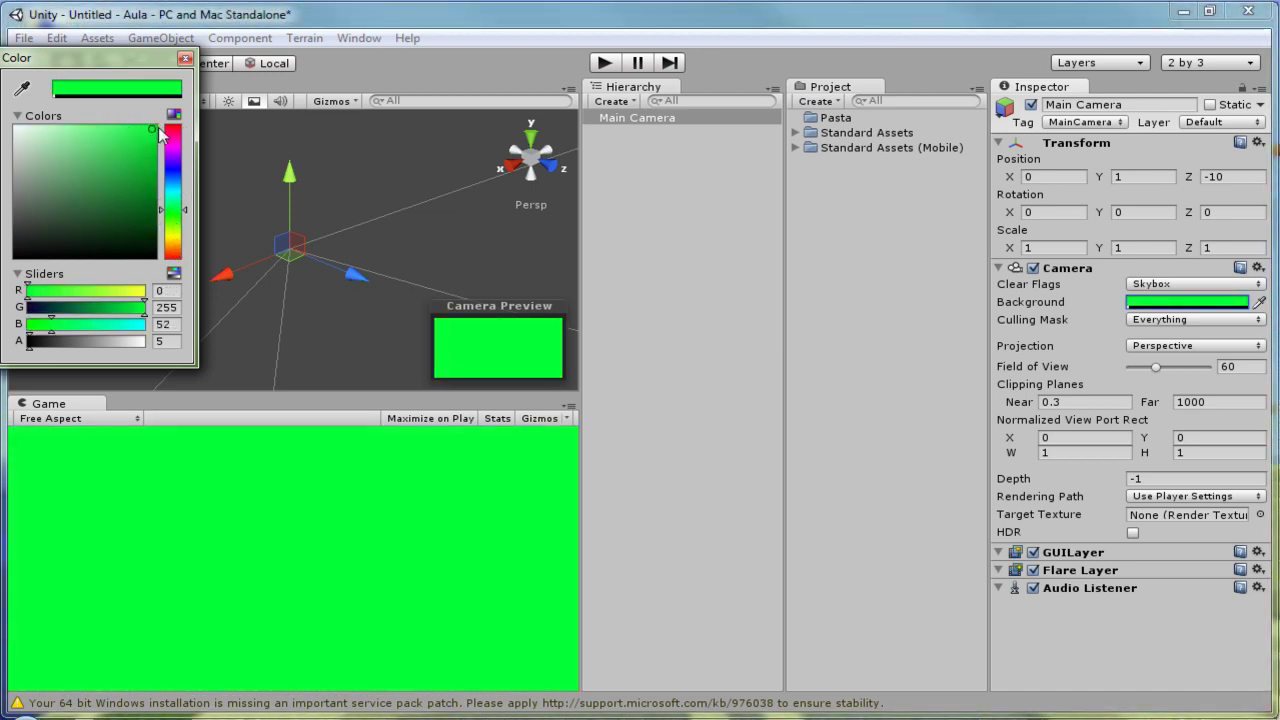
click(179, 173)
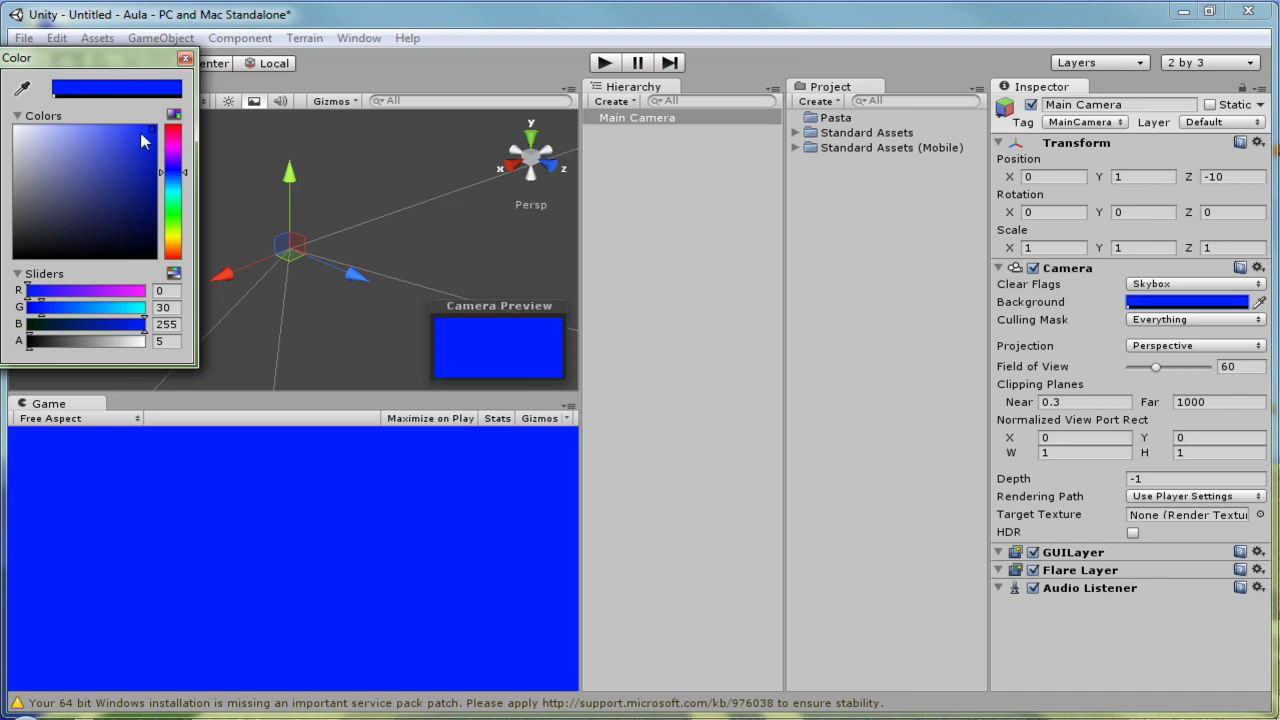
click(103, 131)
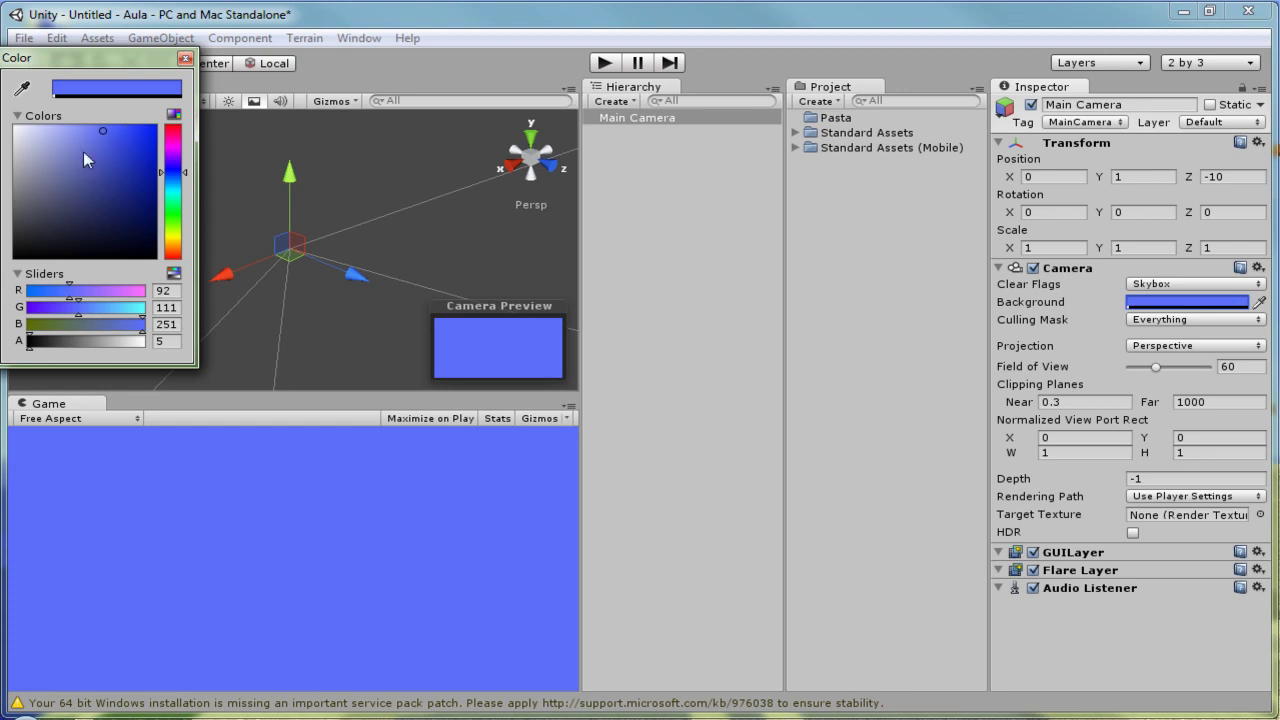
click(184, 58)
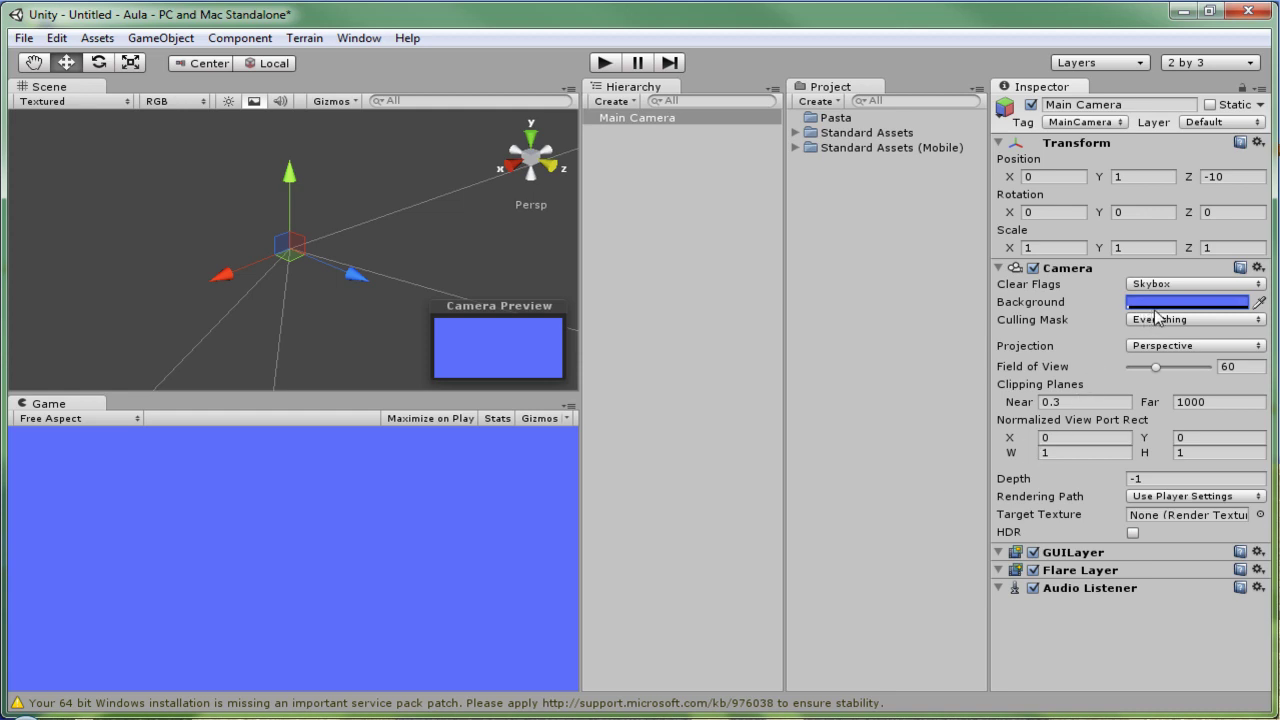
Add a Cube at the scene origin via GameObject > Create Other > Cube
ctrl+click(647, 122)
click(646, 124)
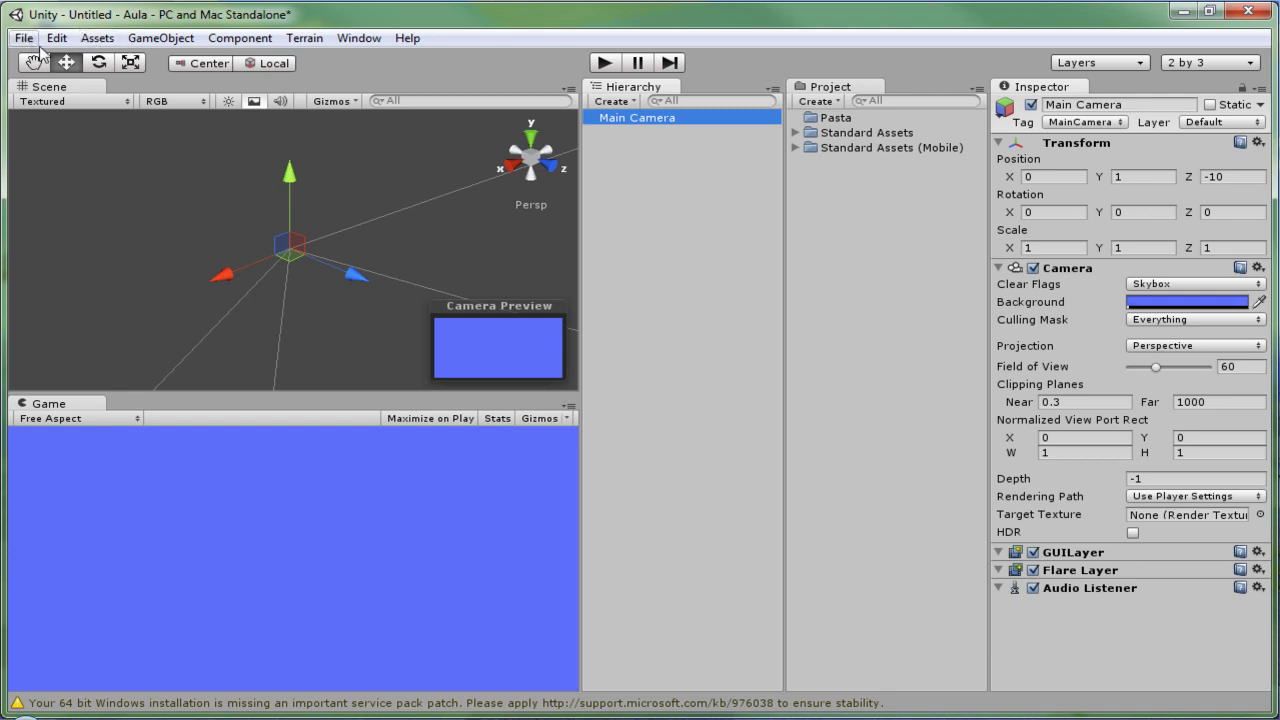
click(184, 42)
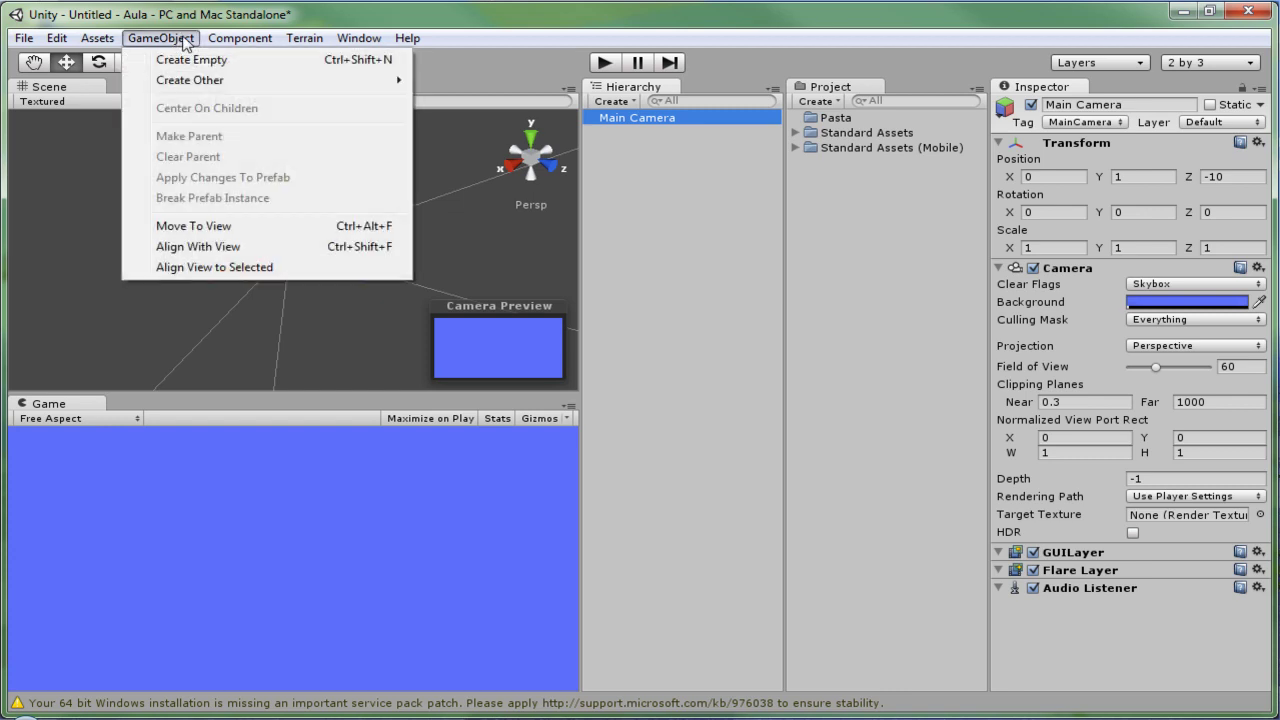
mouse_move(165, 88)
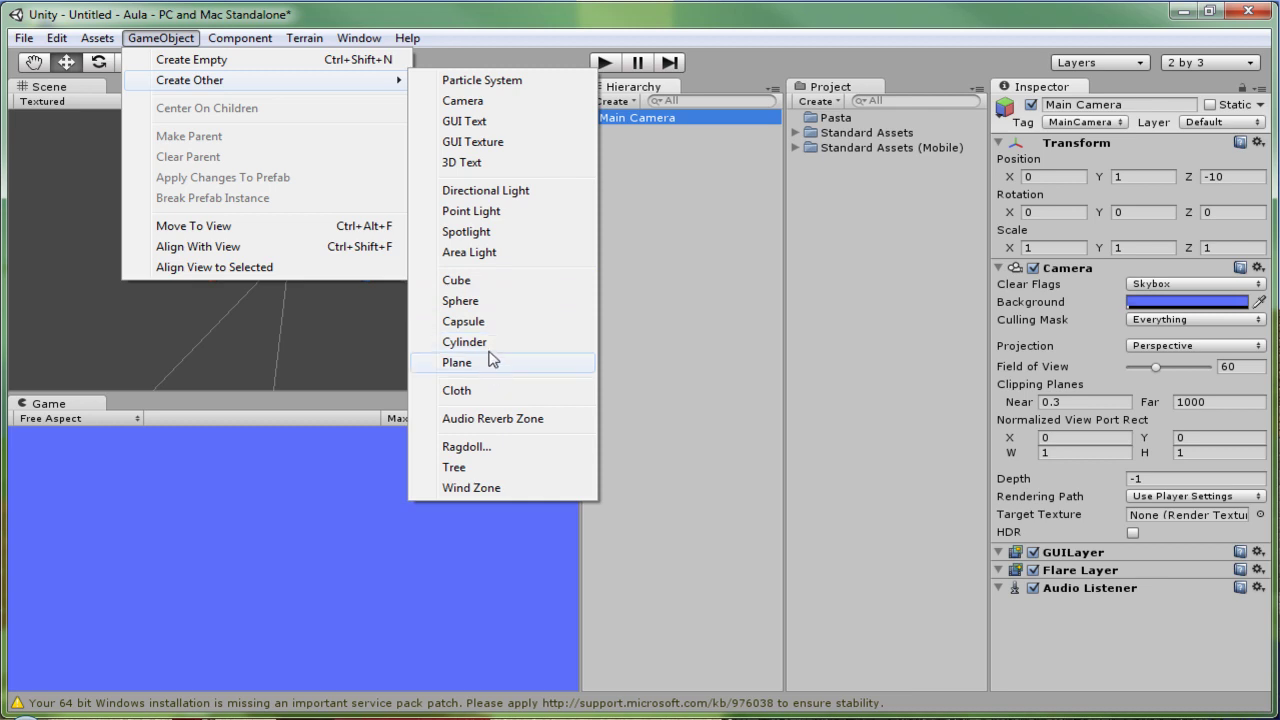
click(491, 291)
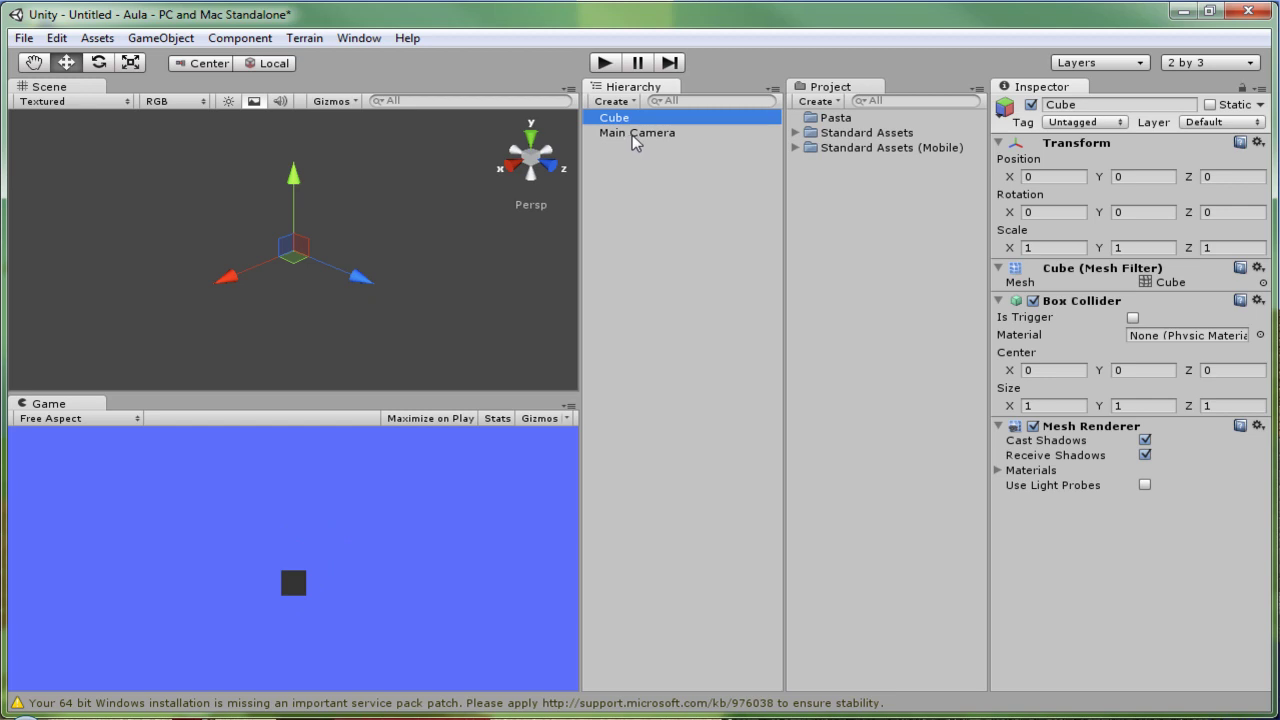
click(634, 138)
click(630, 119)
click(630, 132)
click(627, 119)
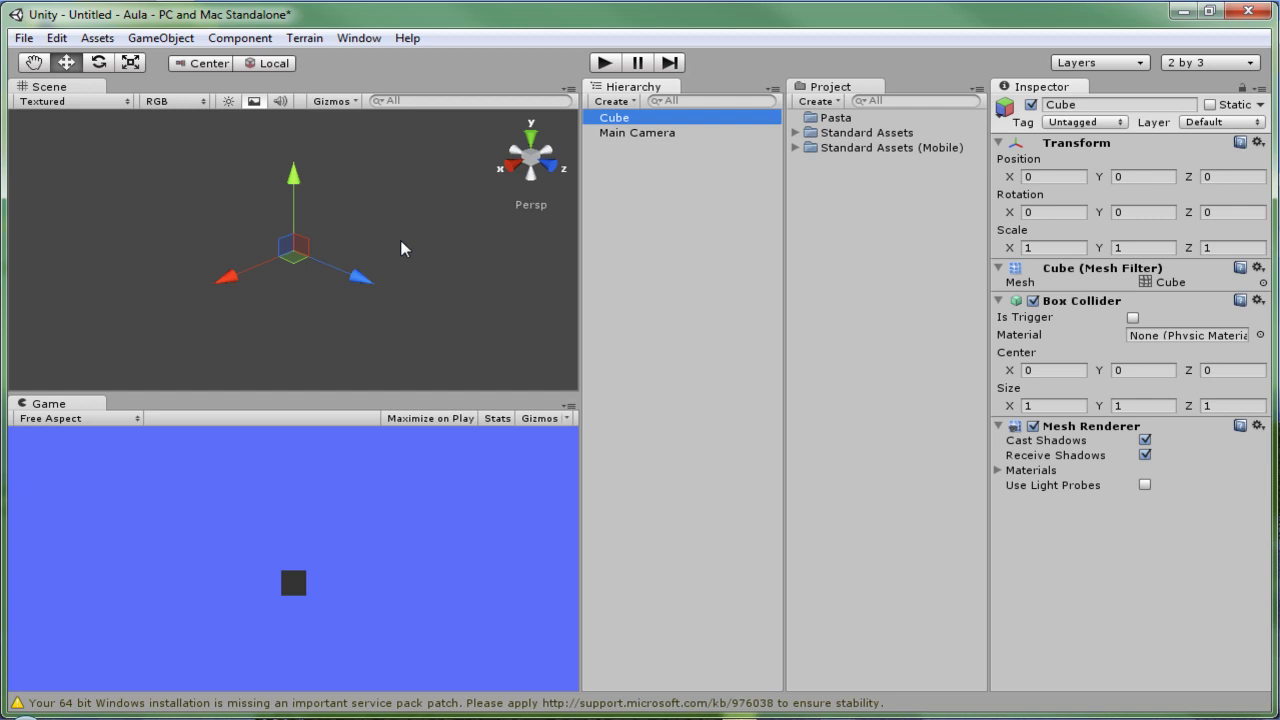
right_click(401, 248)
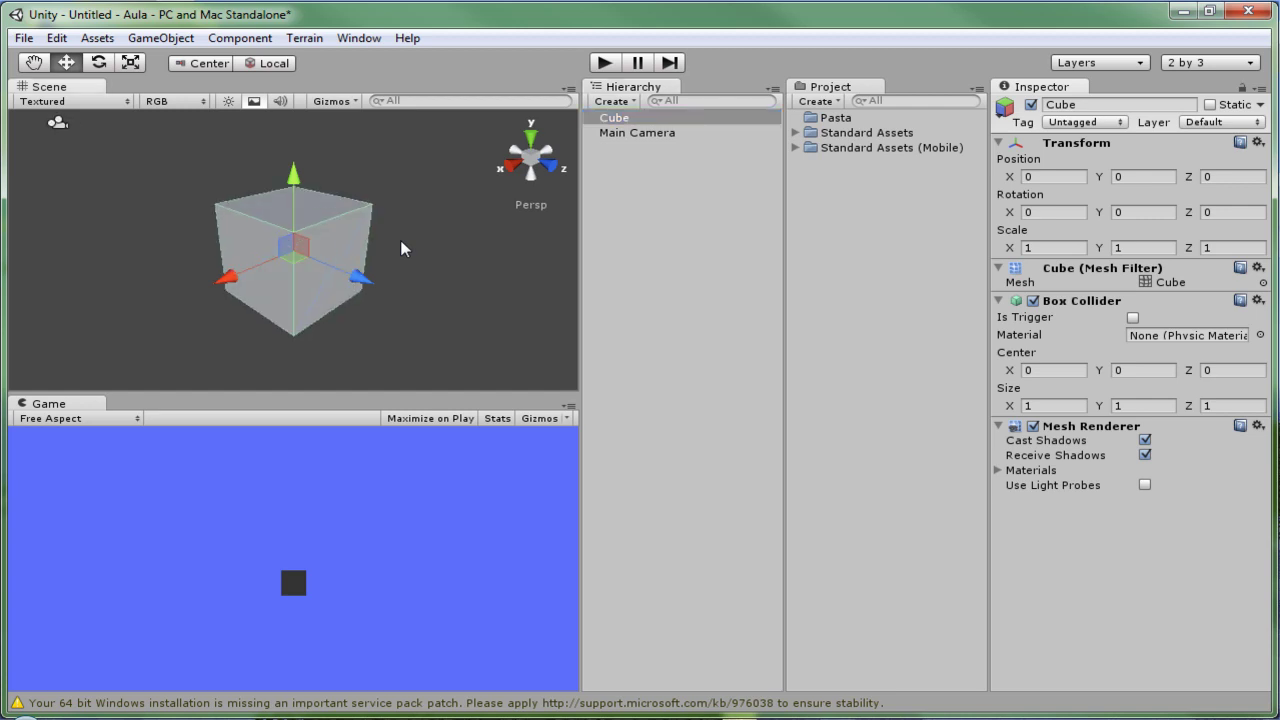
scroll(401, 248, down, 2)
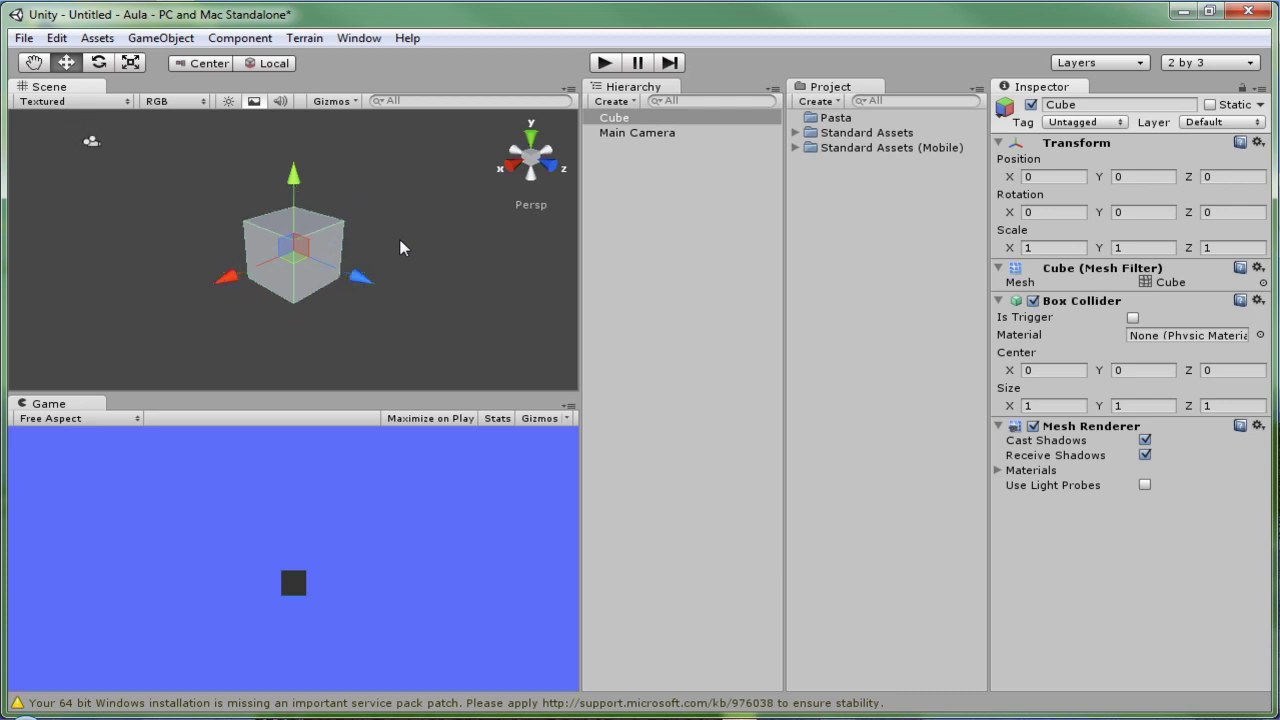
scroll(401, 248, down, 2)
scroll(401, 248, down, 1)
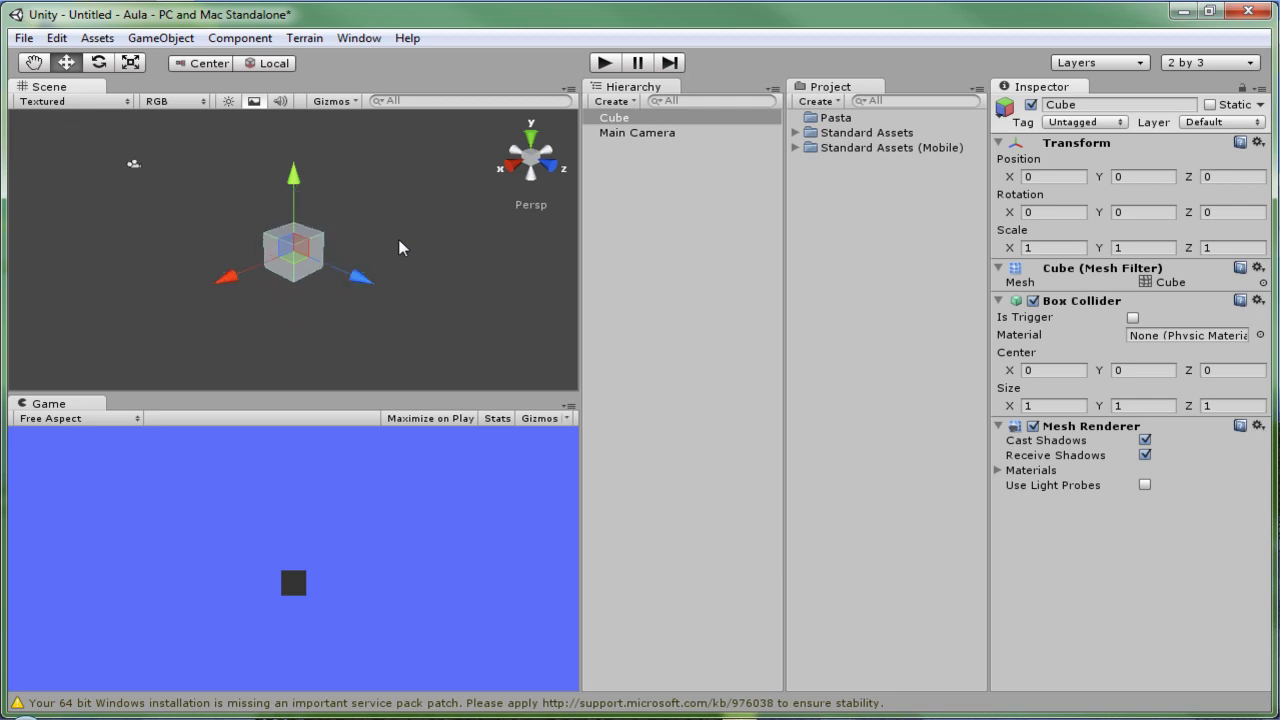
scroll(401, 248, down, 1)
scroll(399, 248, down, 1)
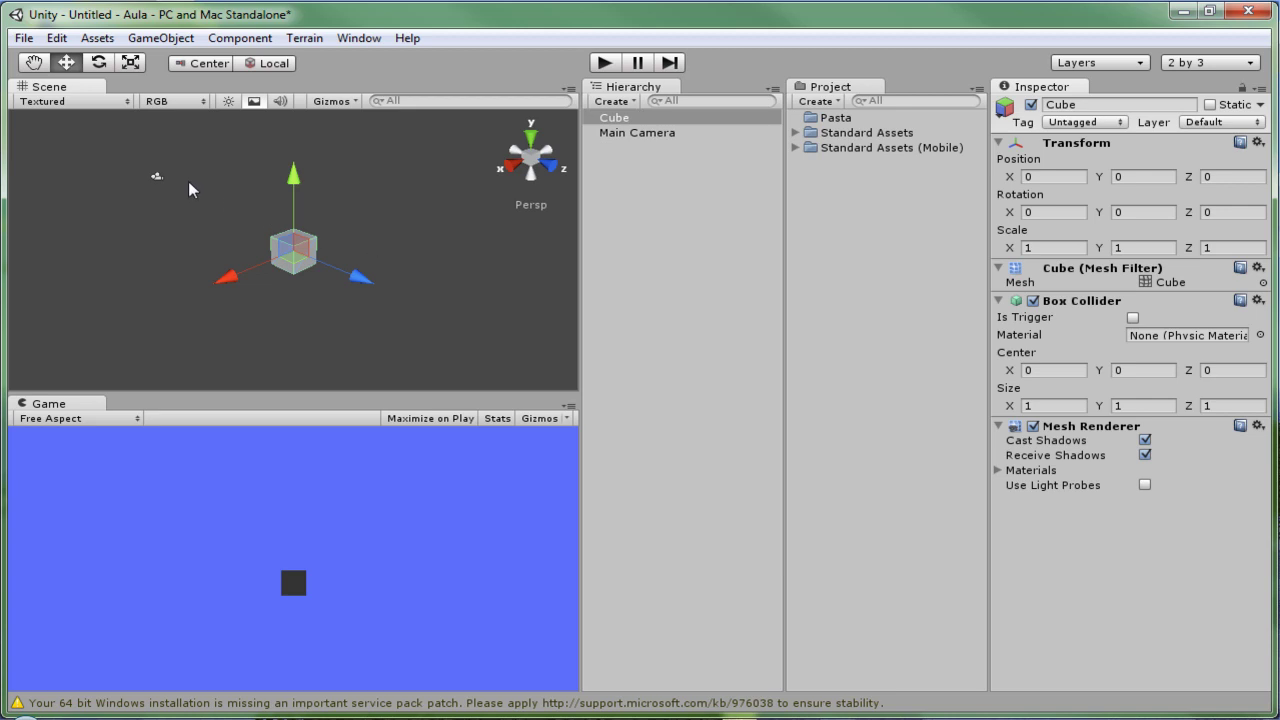
click(158, 178)
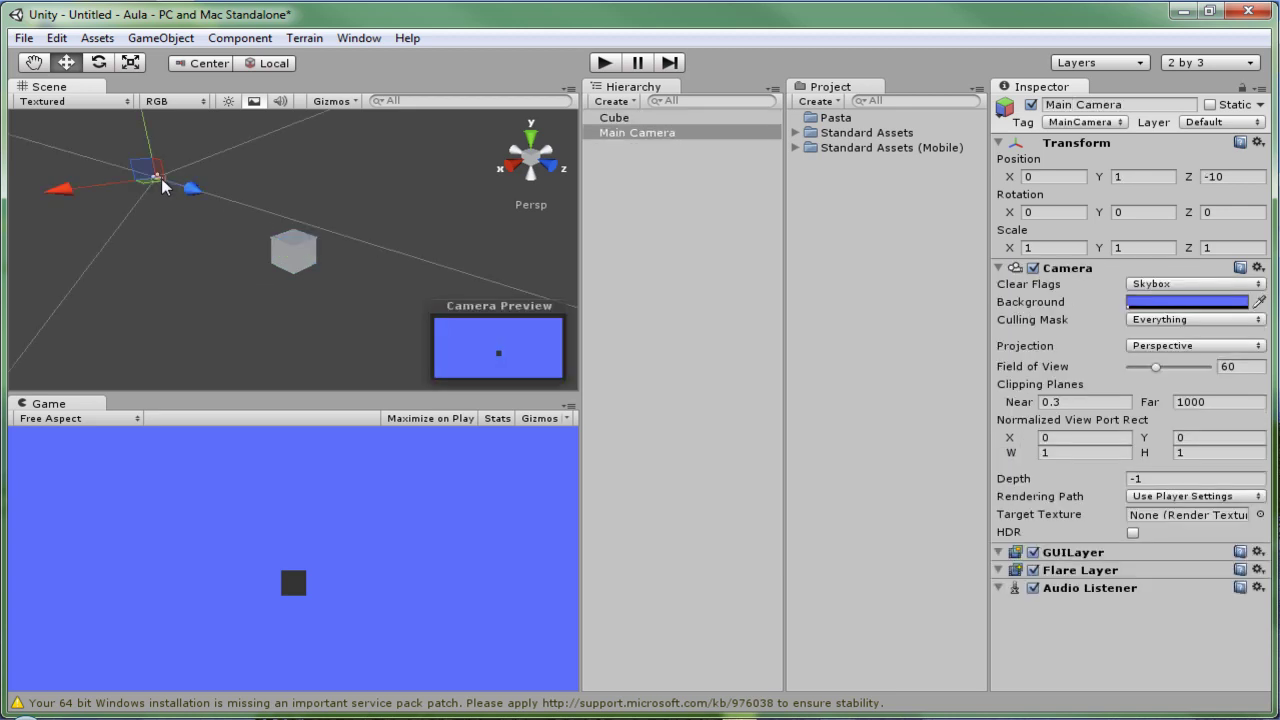
click(285, 252)
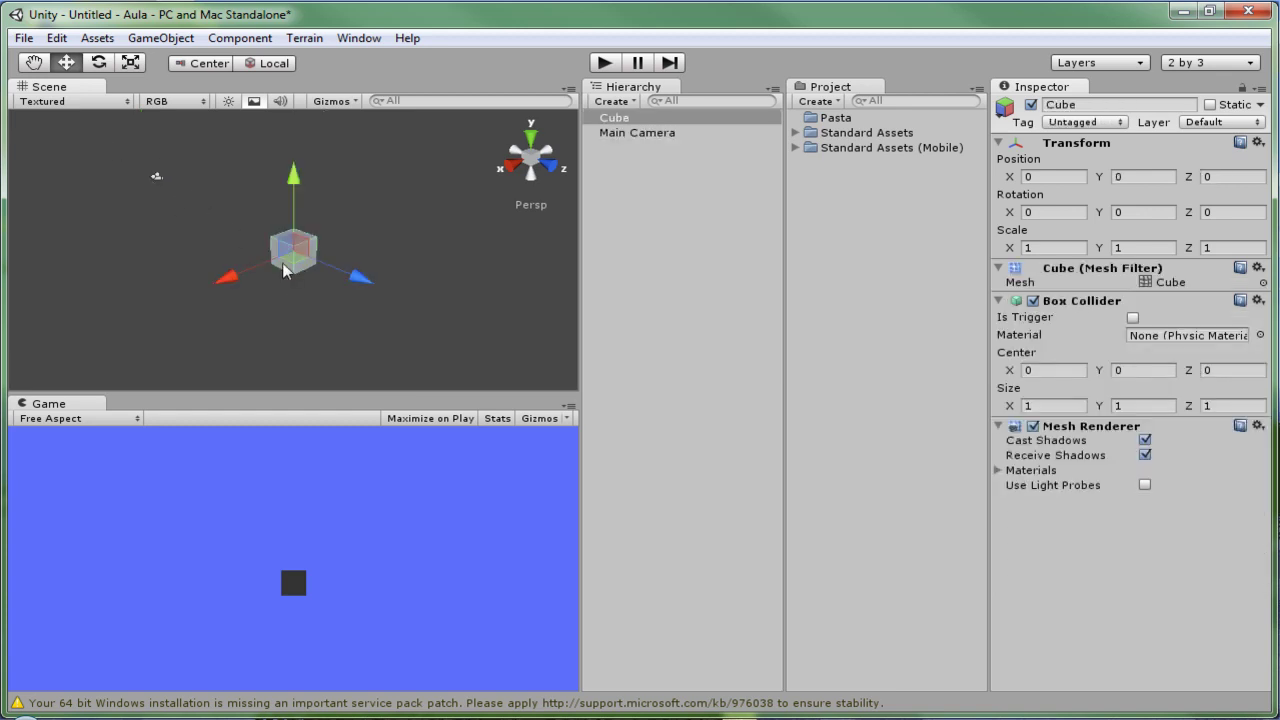
click(617, 134)
click(617, 119)
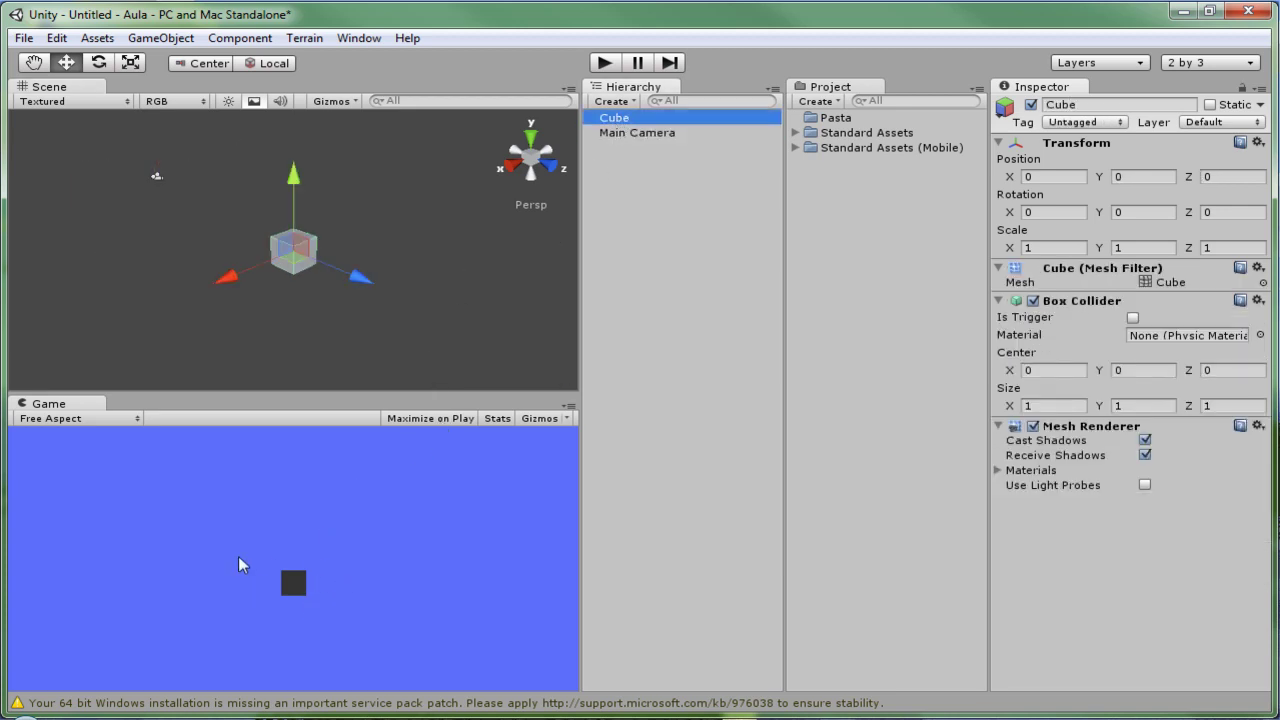
scroll(330, 250, down, 3)
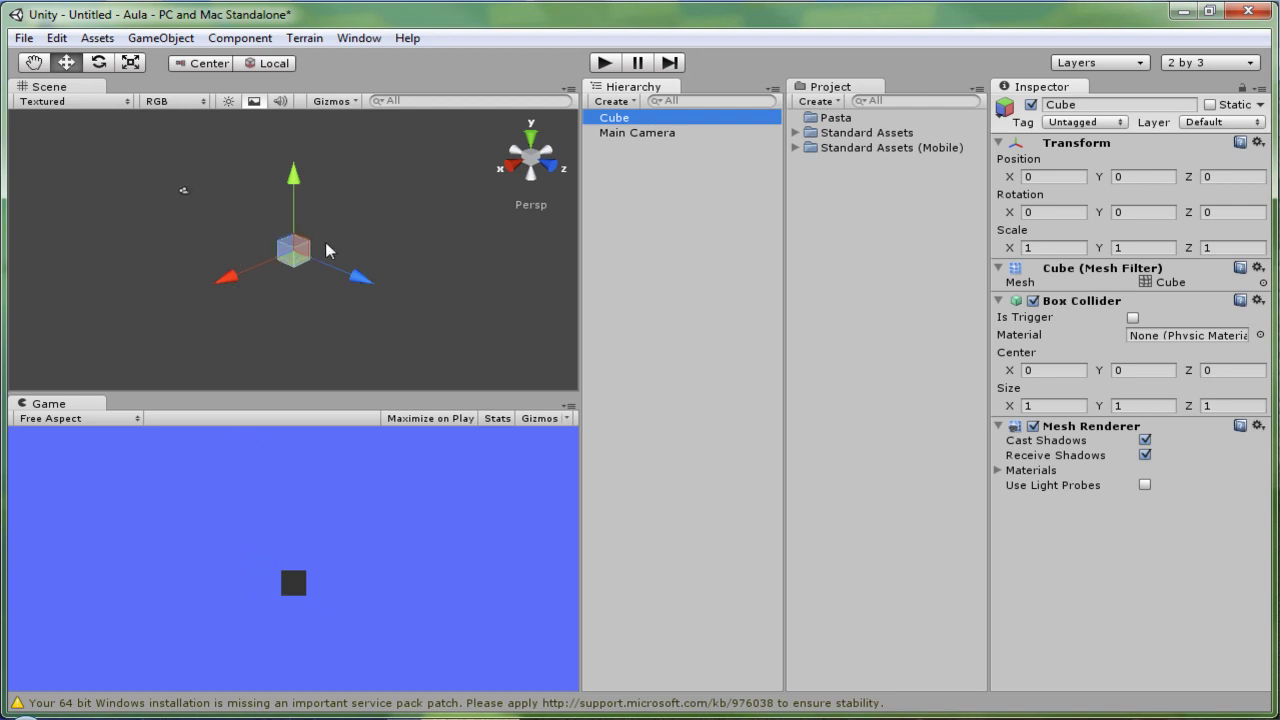
double_click(618, 134)
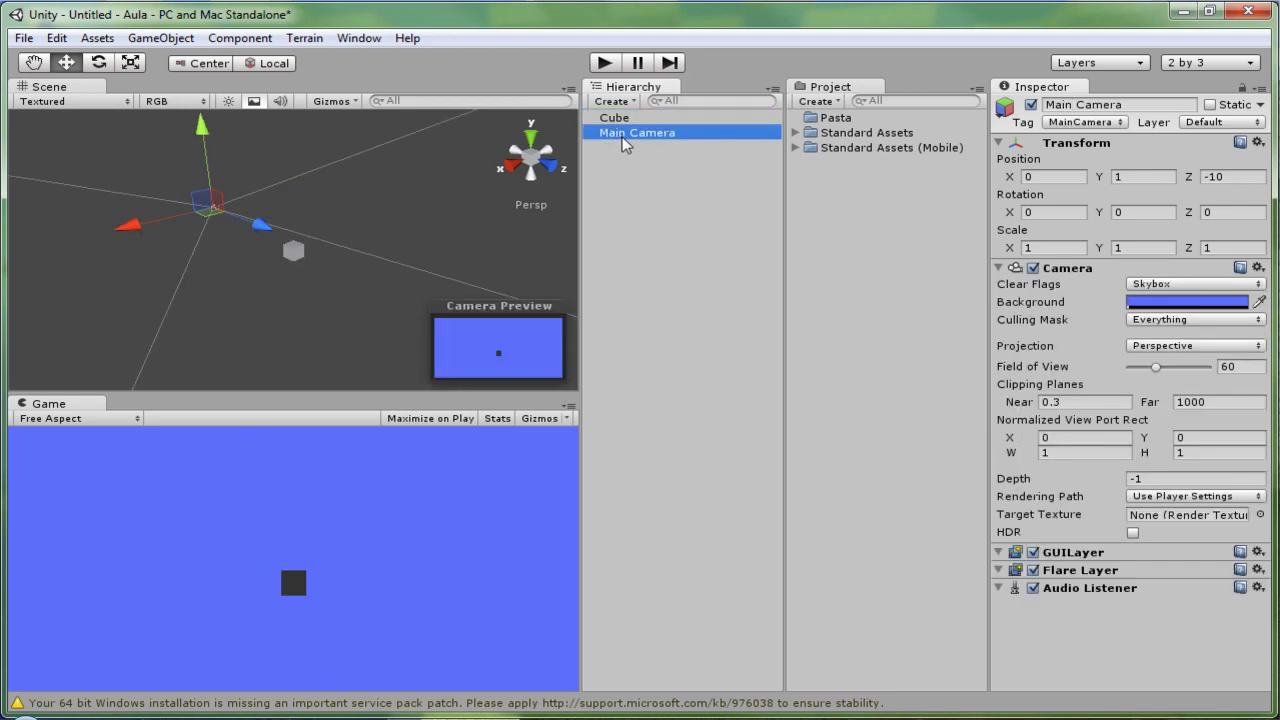
double_click(616, 118)
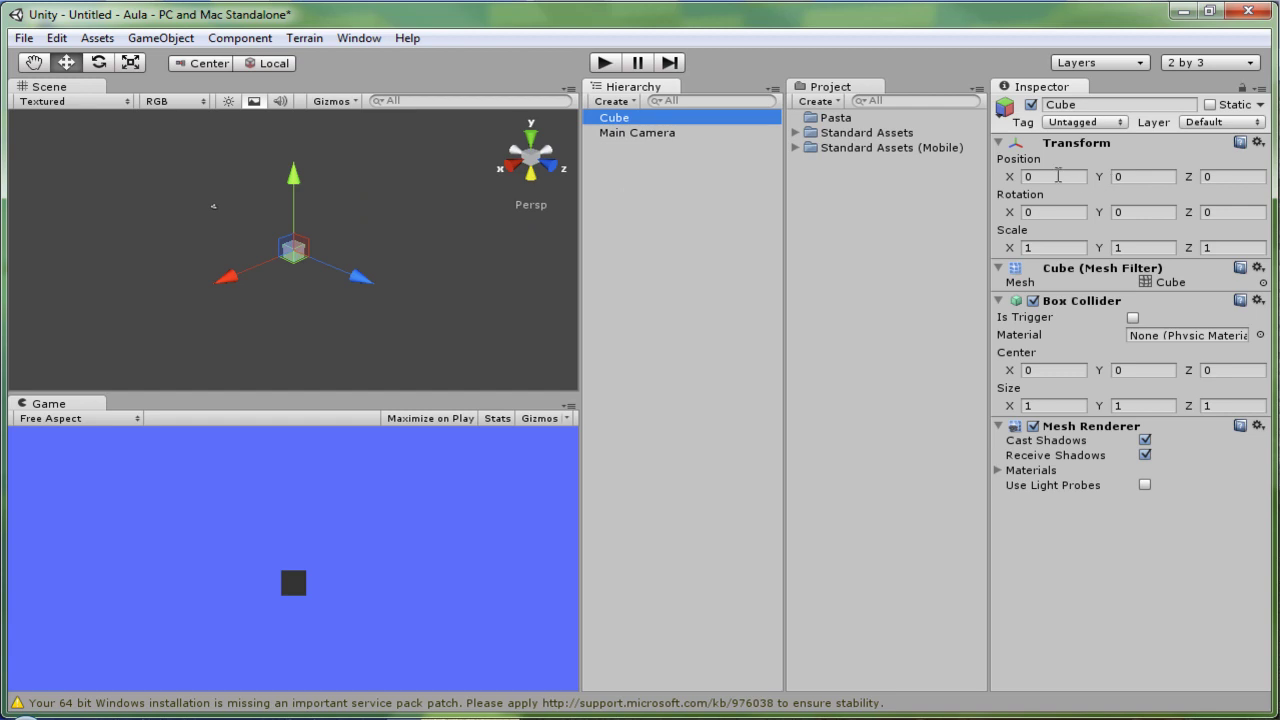
Set the cube's position to X 1, Y 2, Z 3
click(1058, 176)
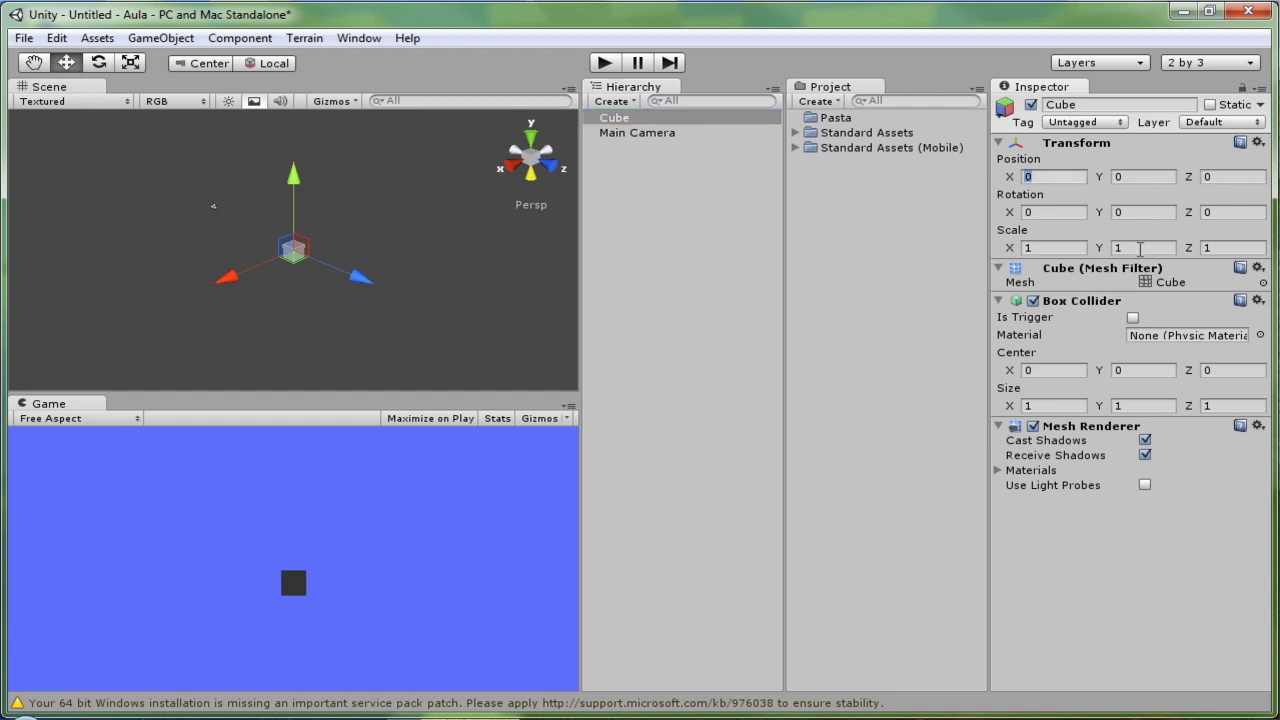
text(1)
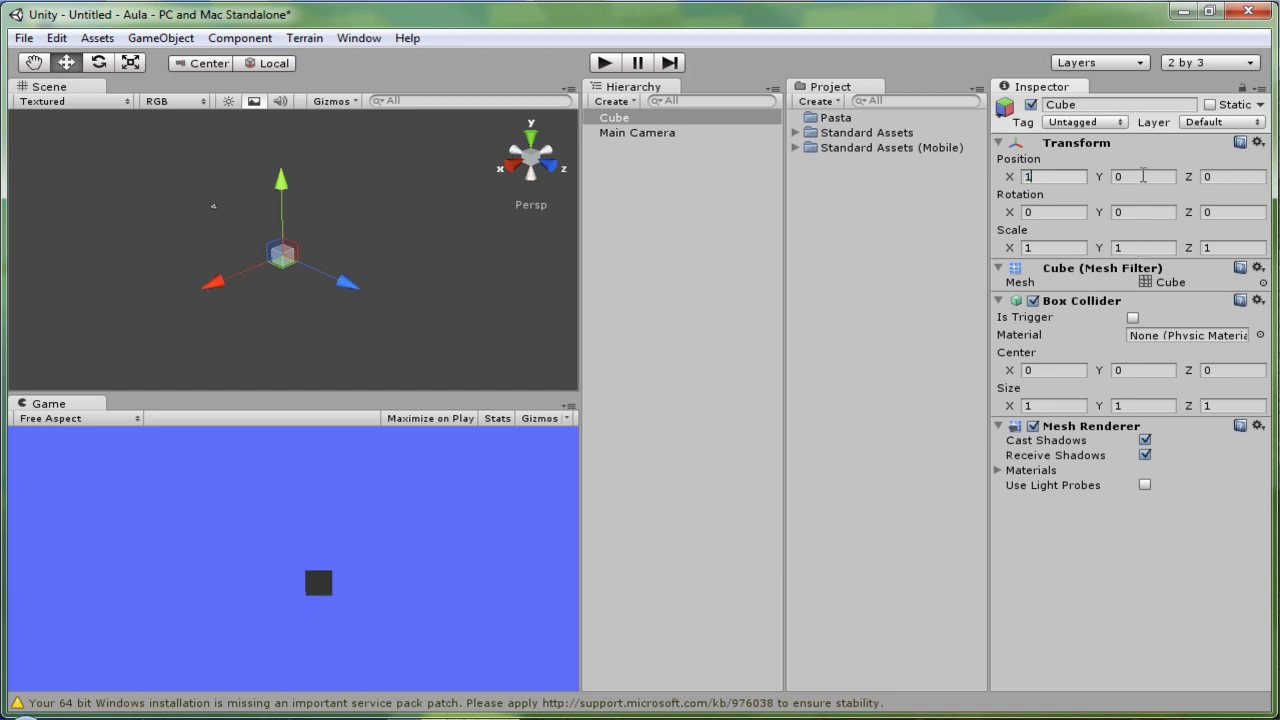
click(1145, 176)
text(2)
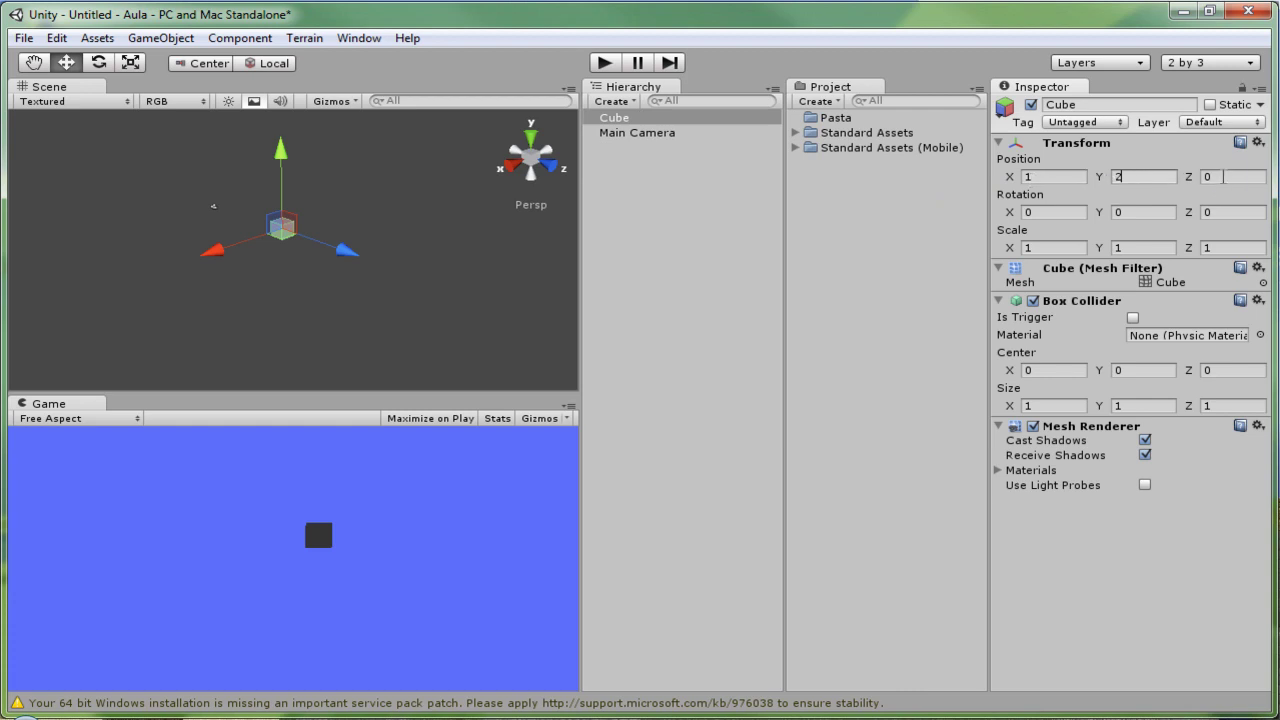
click(1238, 176)
text(3)
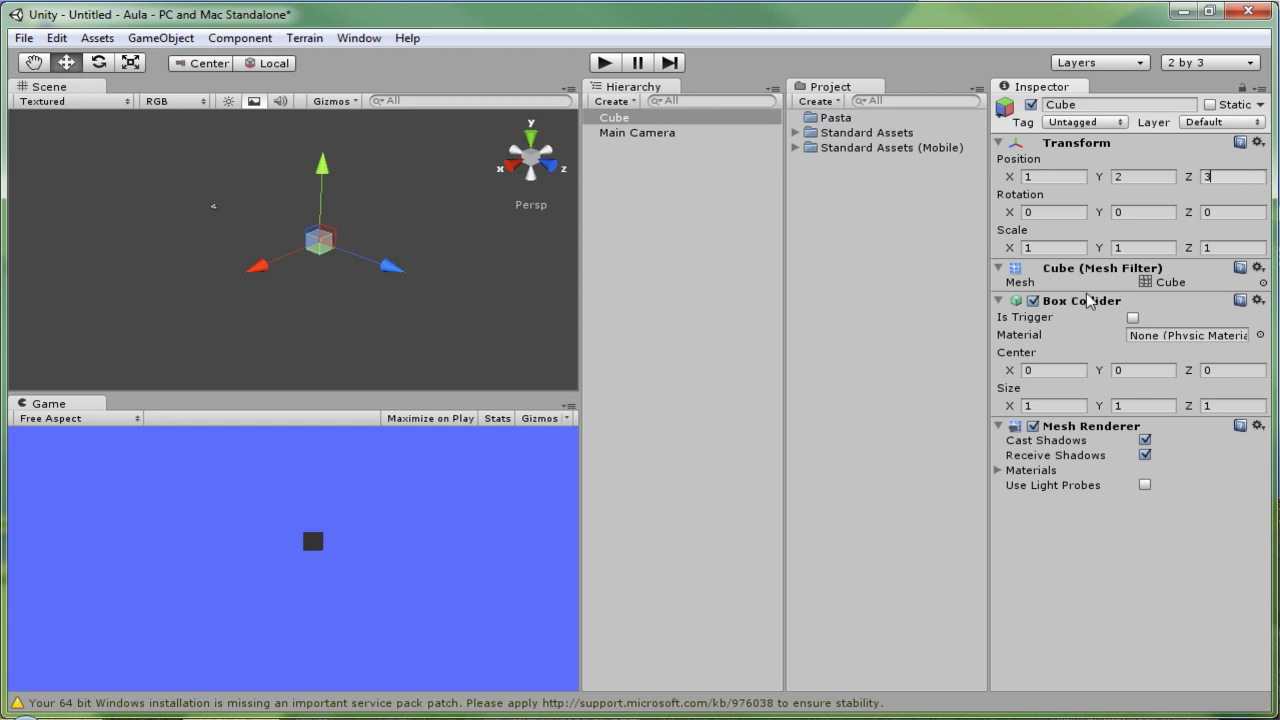
Set the cube's rotation to X 45, Y 10, Z 76
click(1058, 212)
text(45)
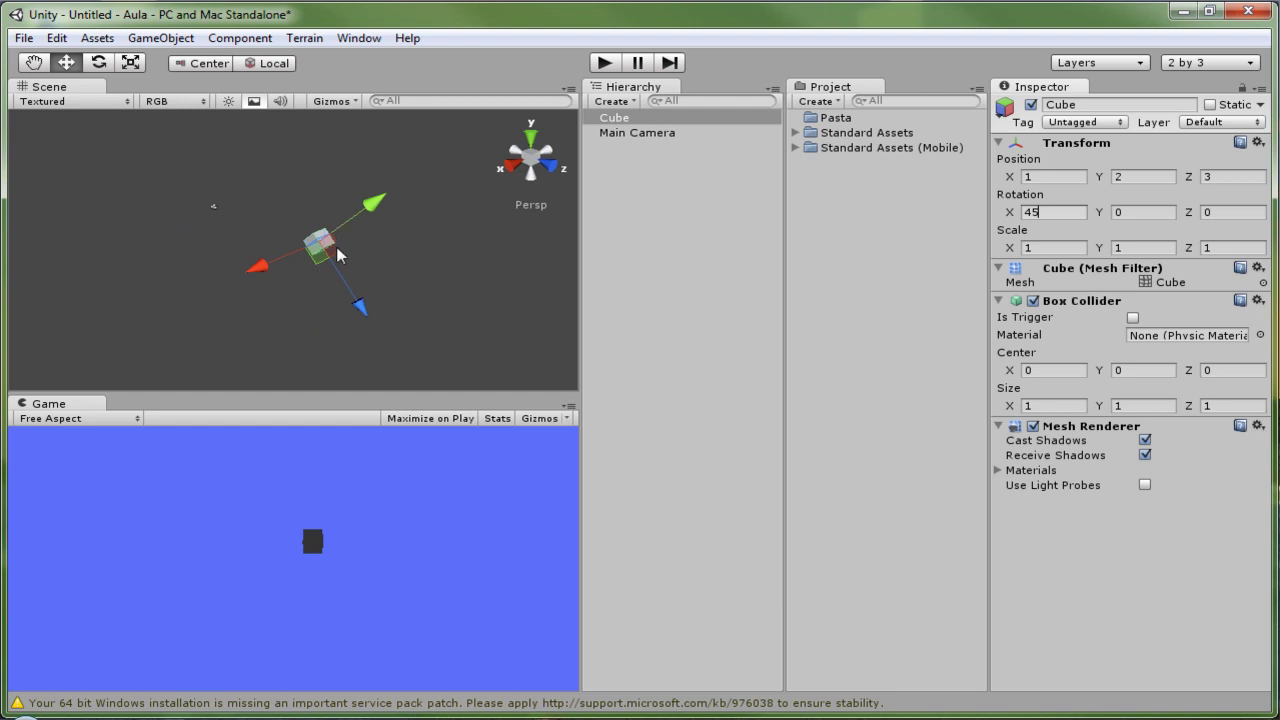
click(418, 302)
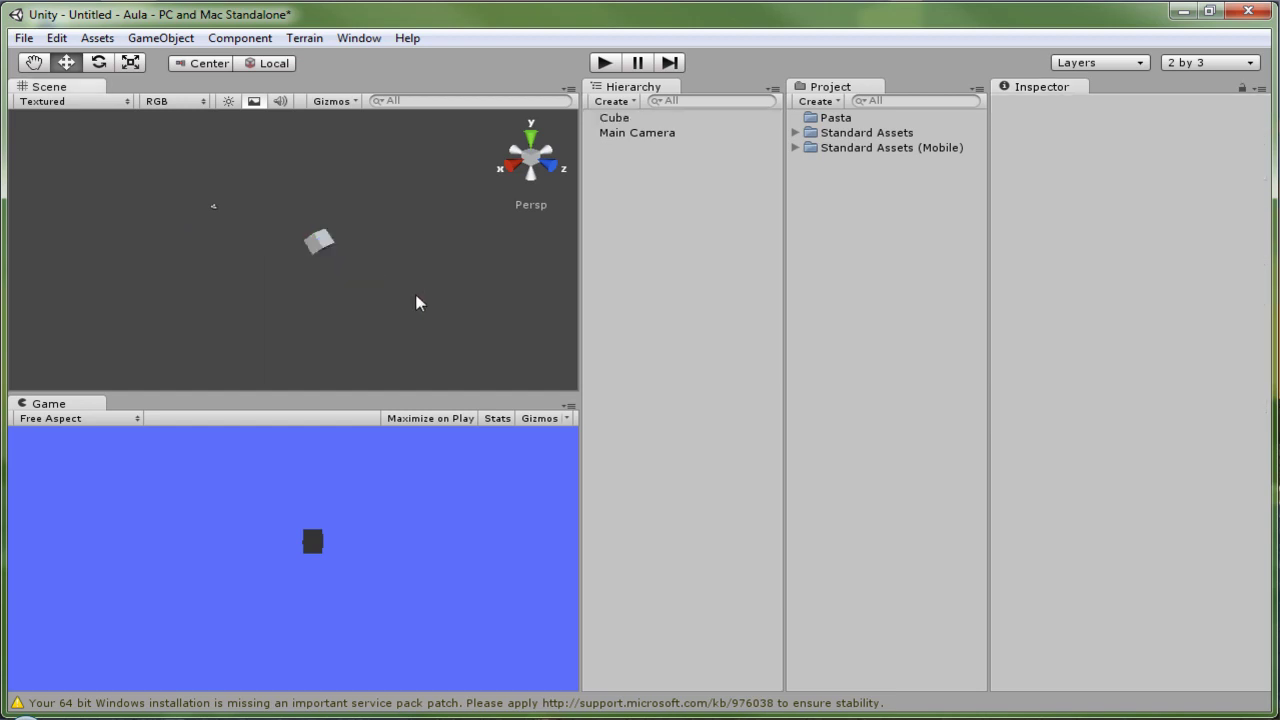
click(320, 243)
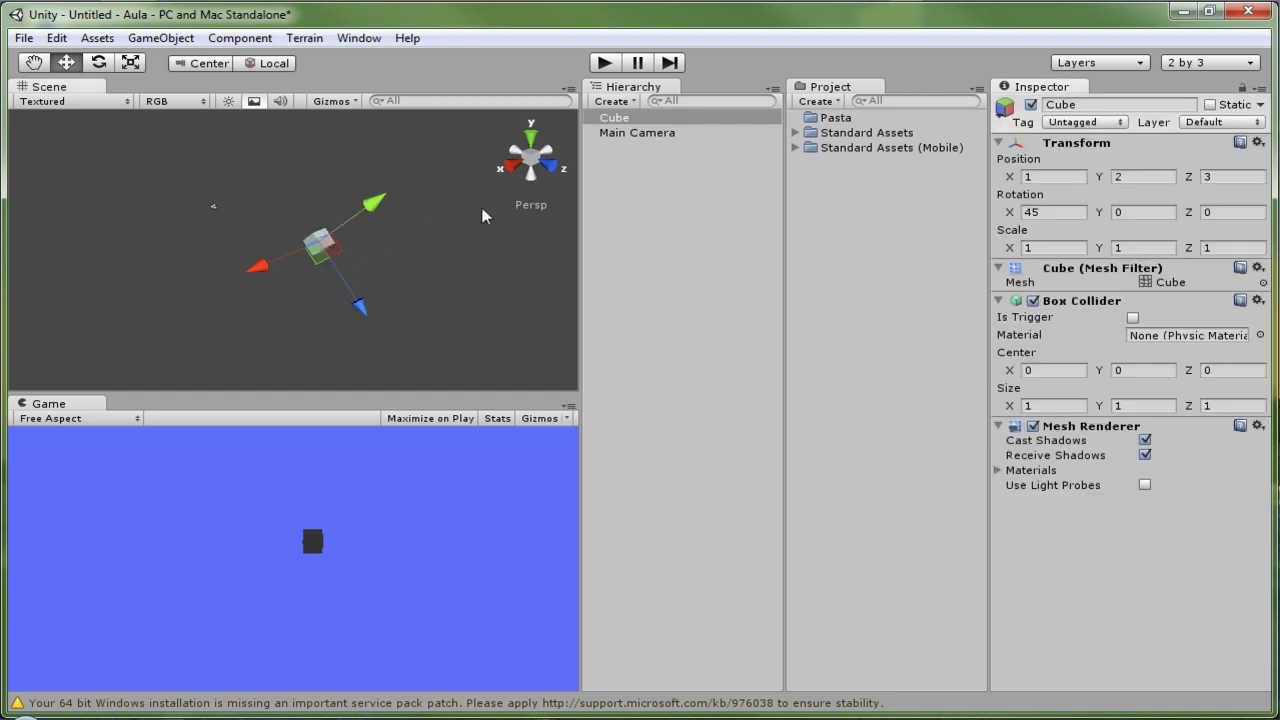
click(1130, 216)
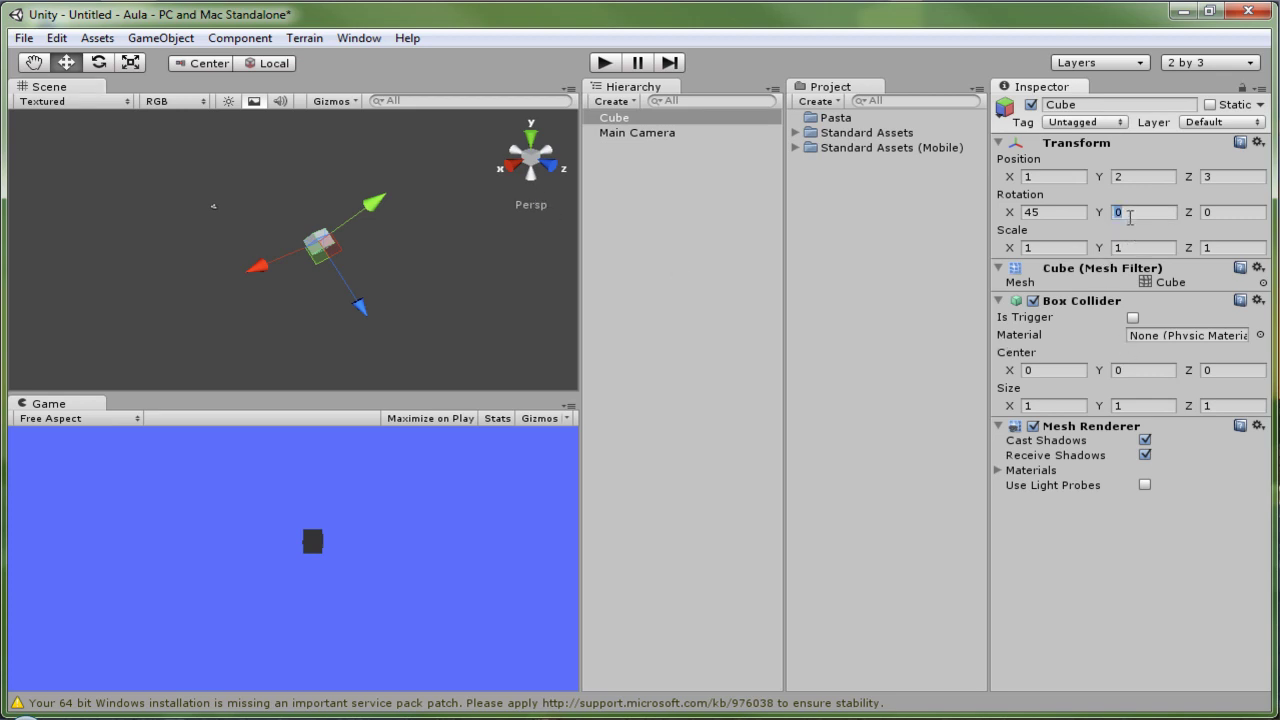
text(10)
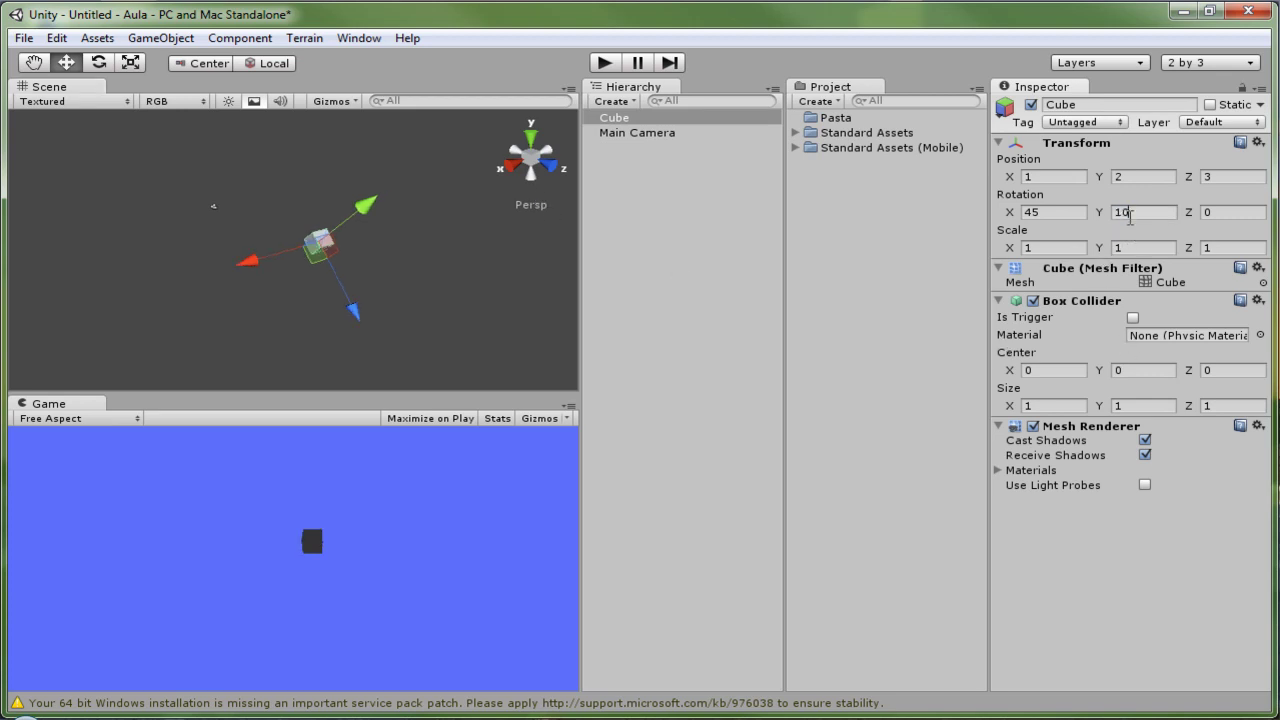
click(1237, 214)
text(90)
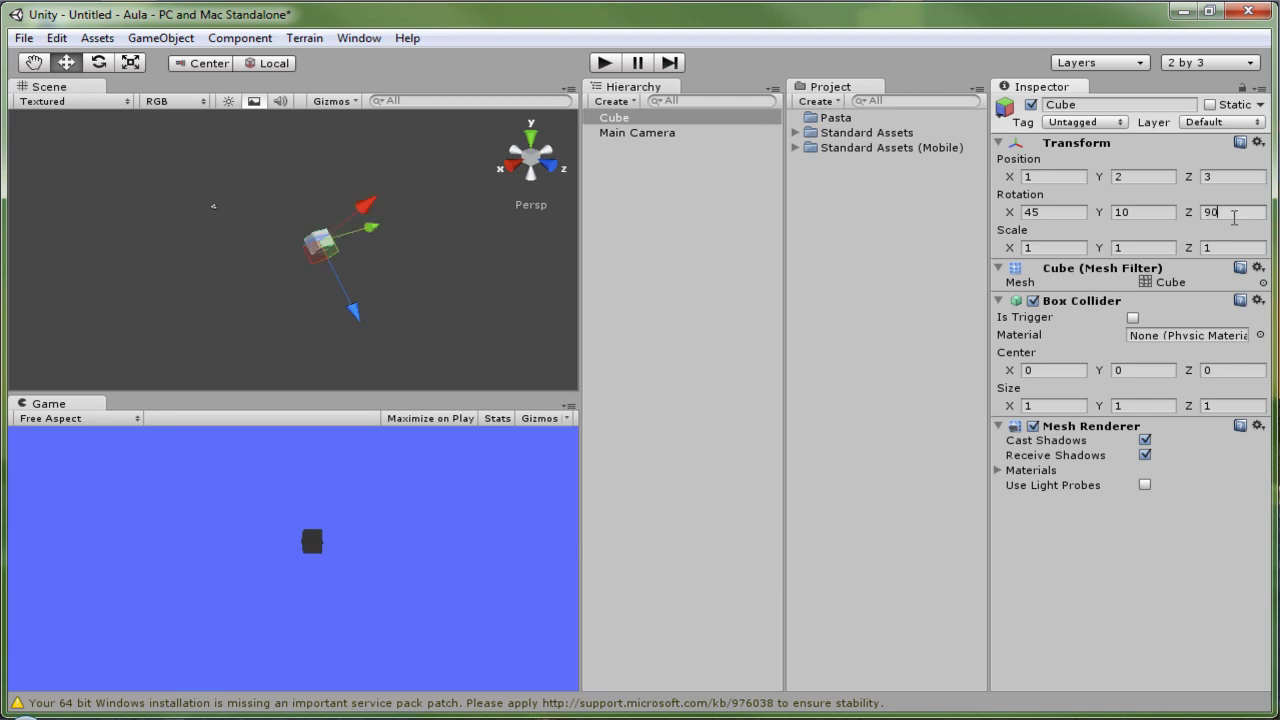
key(BackSpace)
key(BackSpace)
text(76)
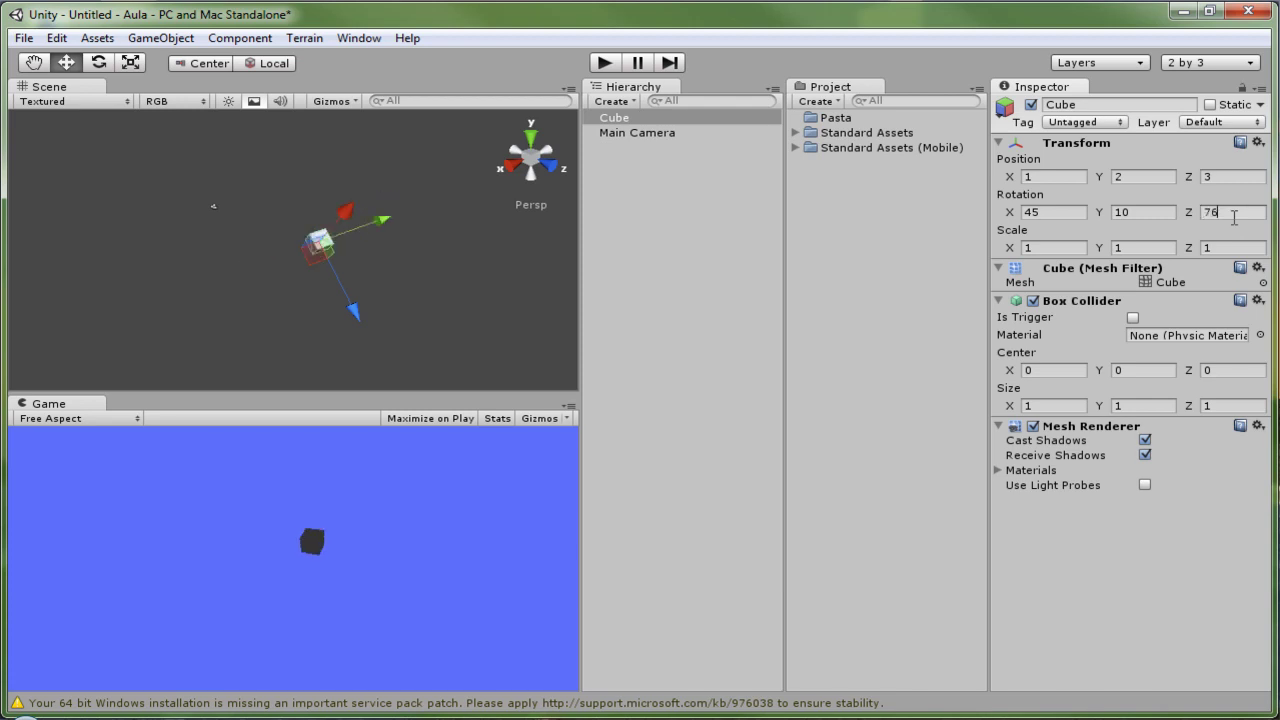
click(461, 278)
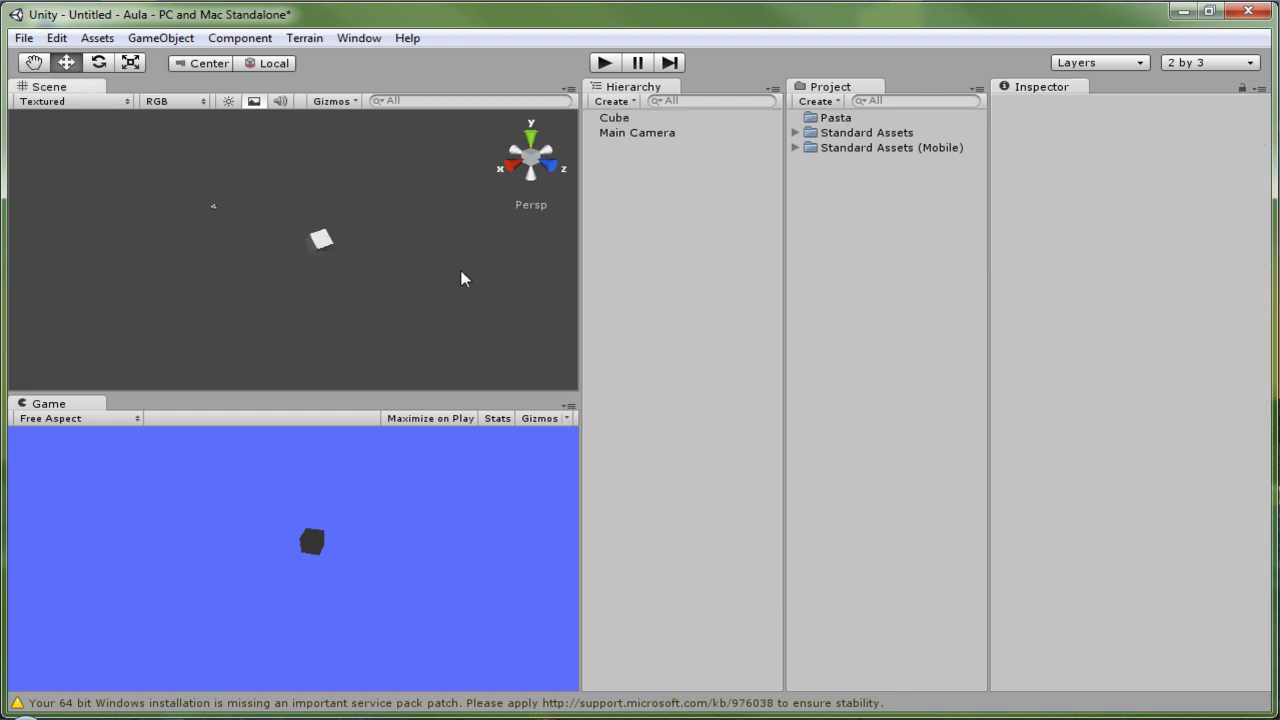
Set the cube's scale to X 12, Y 4, Z 6
click(322, 248)
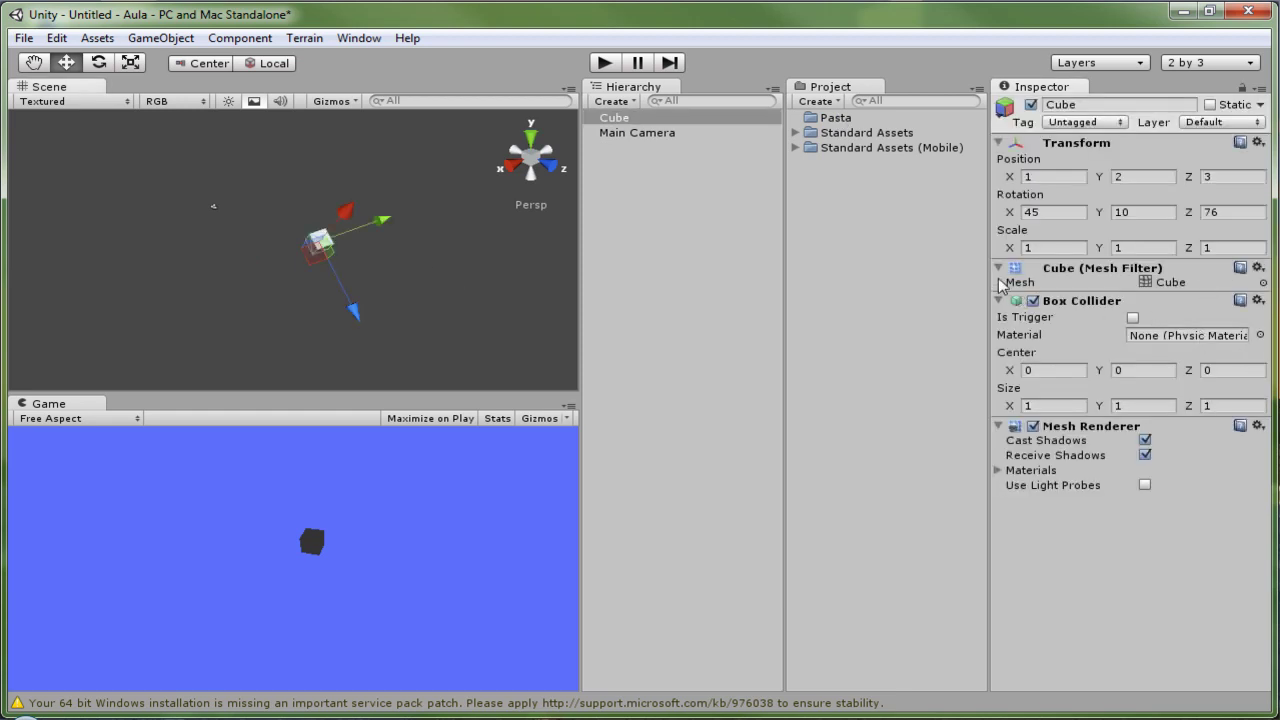
click(1056, 249)
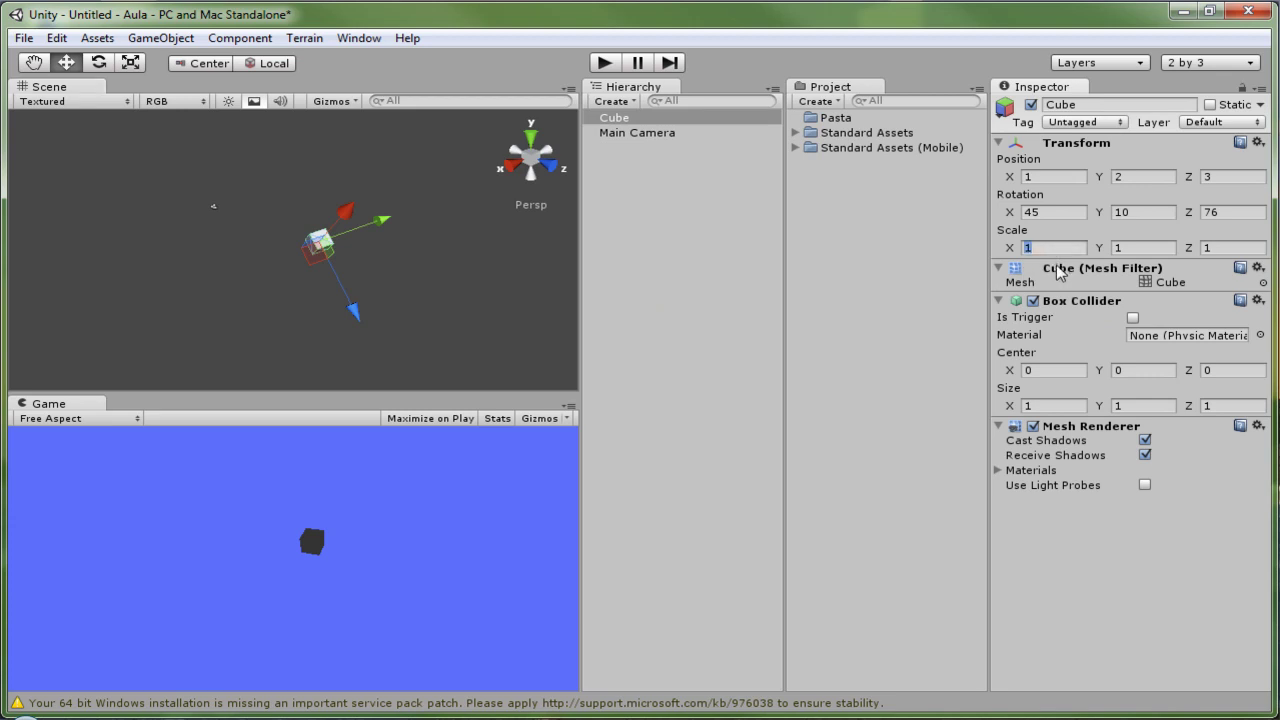
text(2)
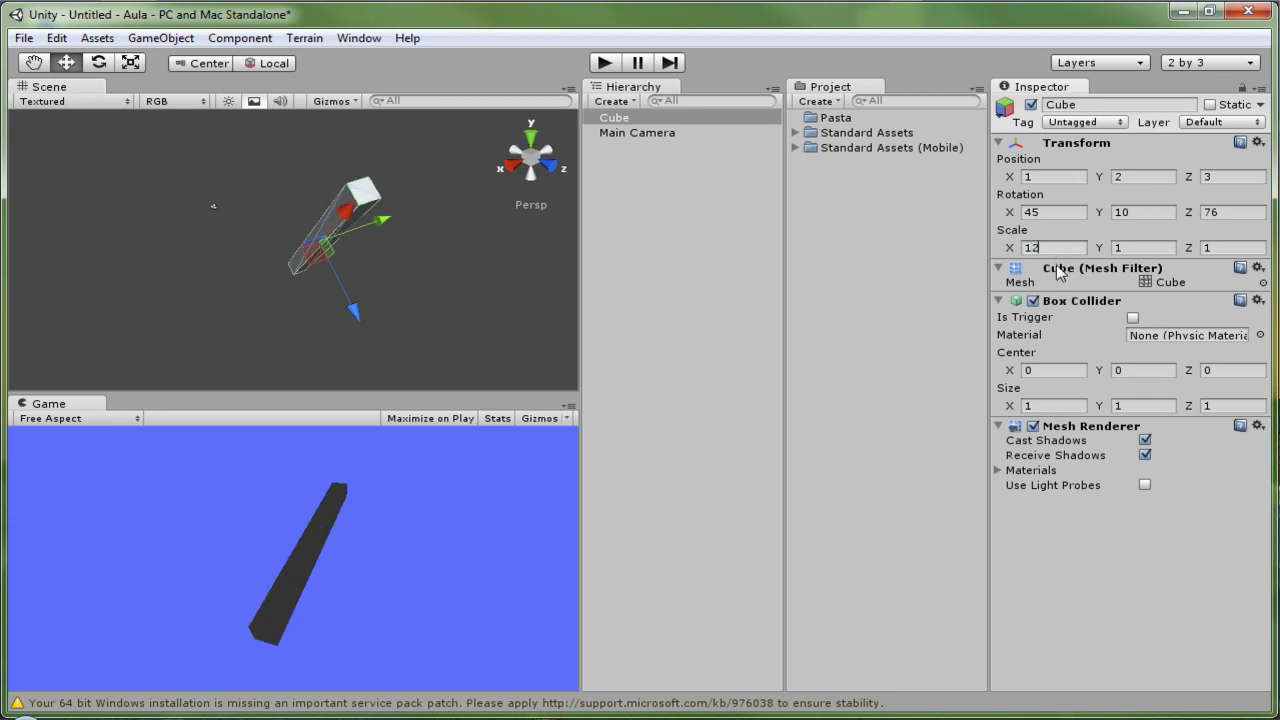
click(1122, 246)
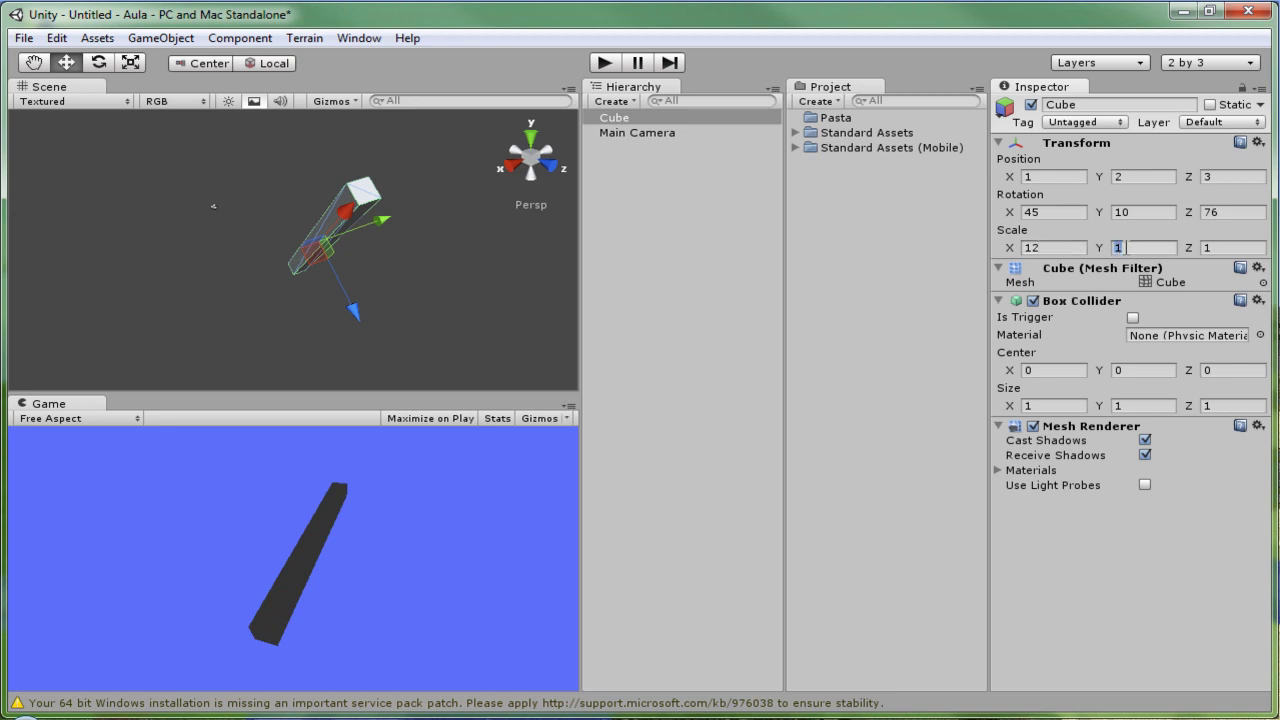
text(4)
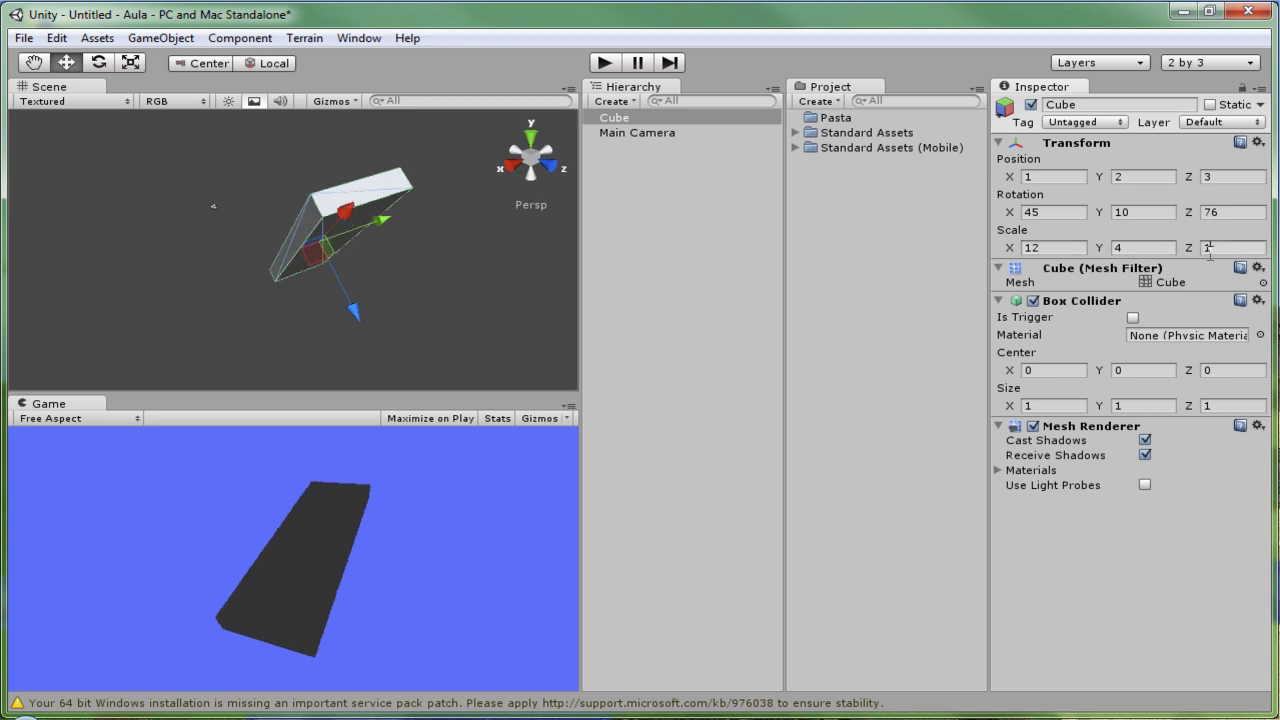
text(6)
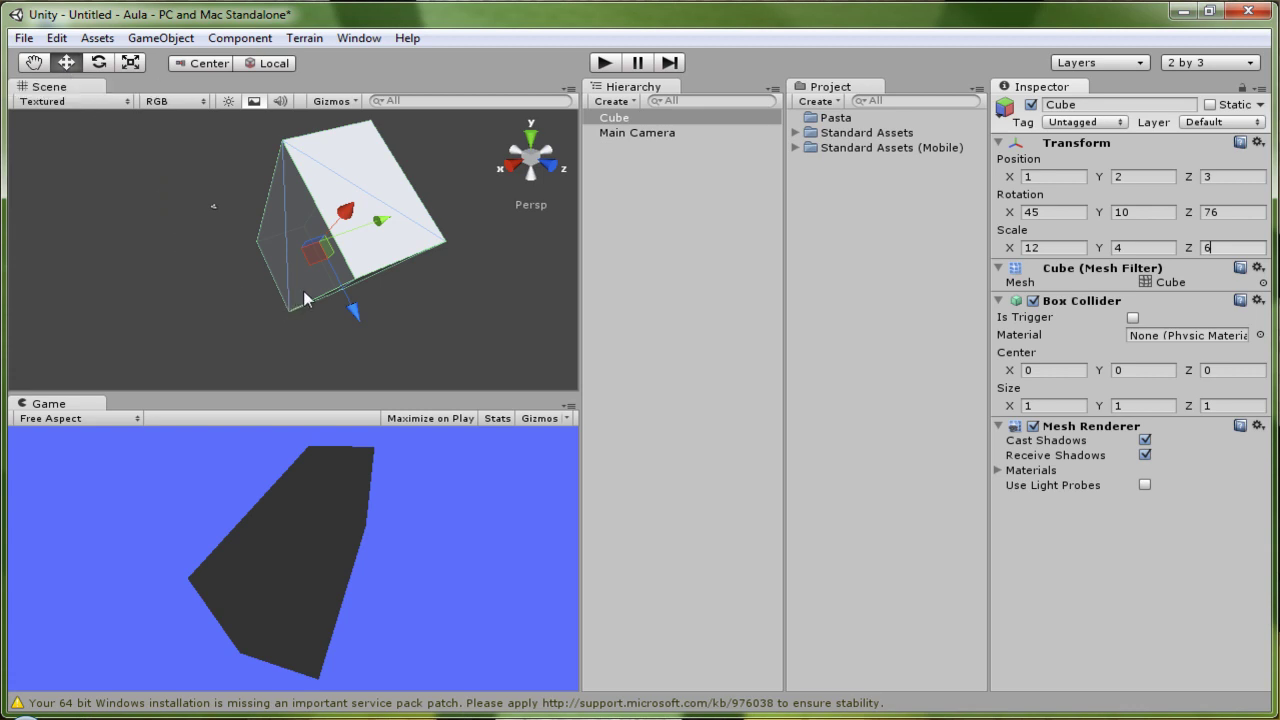
Drag the Main Camera toward the cube, to roughly -0.63, 0.76, -8.01
click(213, 209)
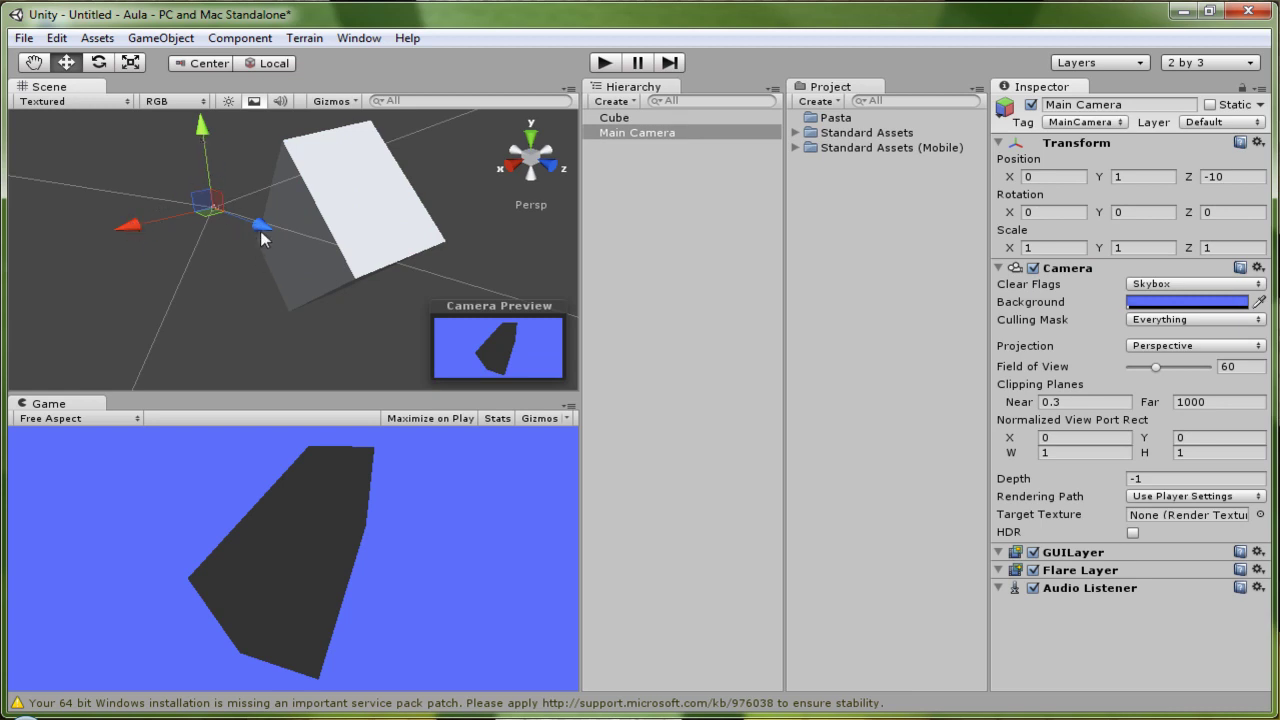
mouse_move(259, 229)
mouse_down()
mouse_move(291, 258)
mouse_move(246, 259)
mouse_move(252, 269)
mouse_up()
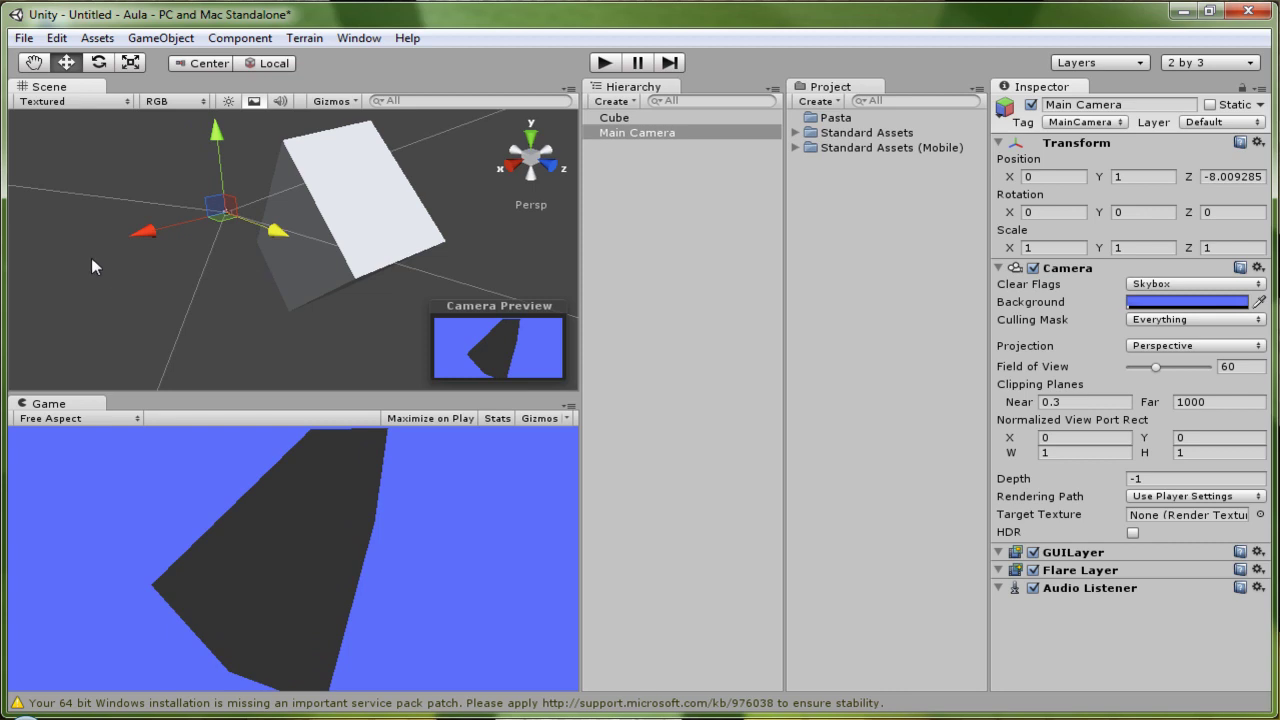
drag(141, 245, 148, 246)
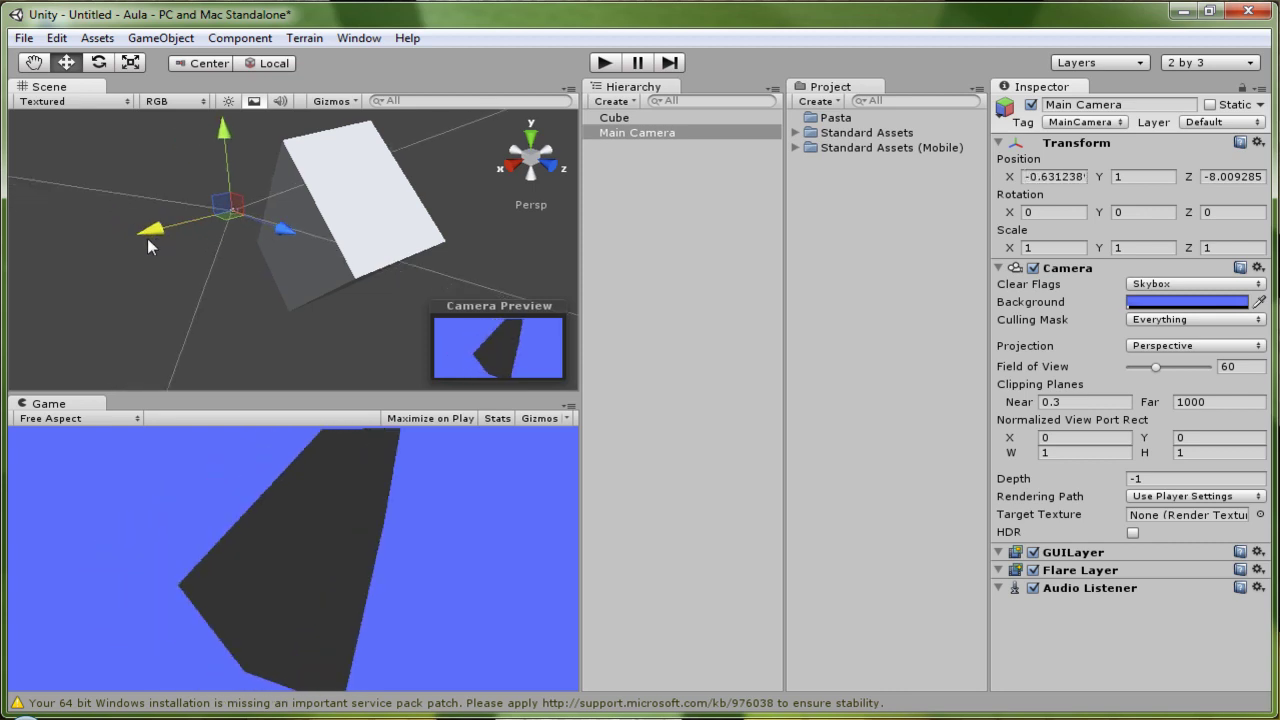
drag(229, 137, 229, 140)
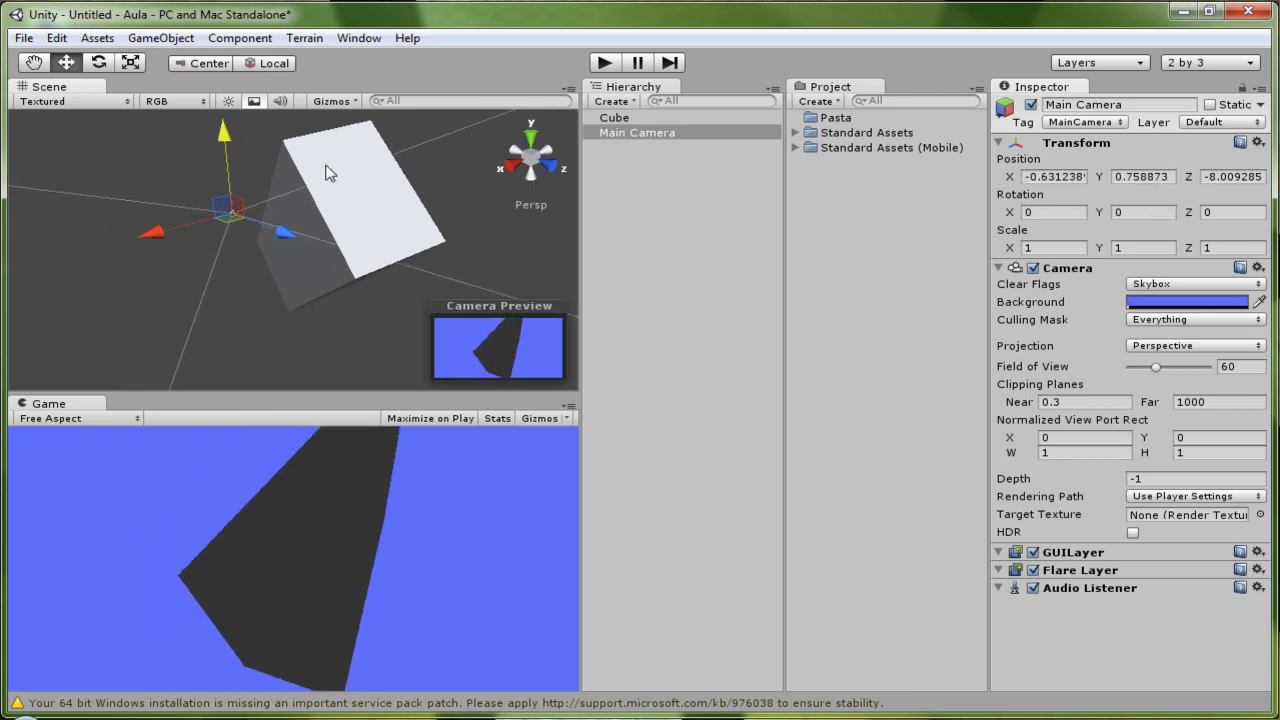
Drag the cube's move-gizmo arrows to place it near 1.30, 1.66, 2.55
click(335, 225)
mouse_move(352, 308)
mouse_down()
mouse_move(342, 297)
mouse_move(360, 322)
mouse_up()
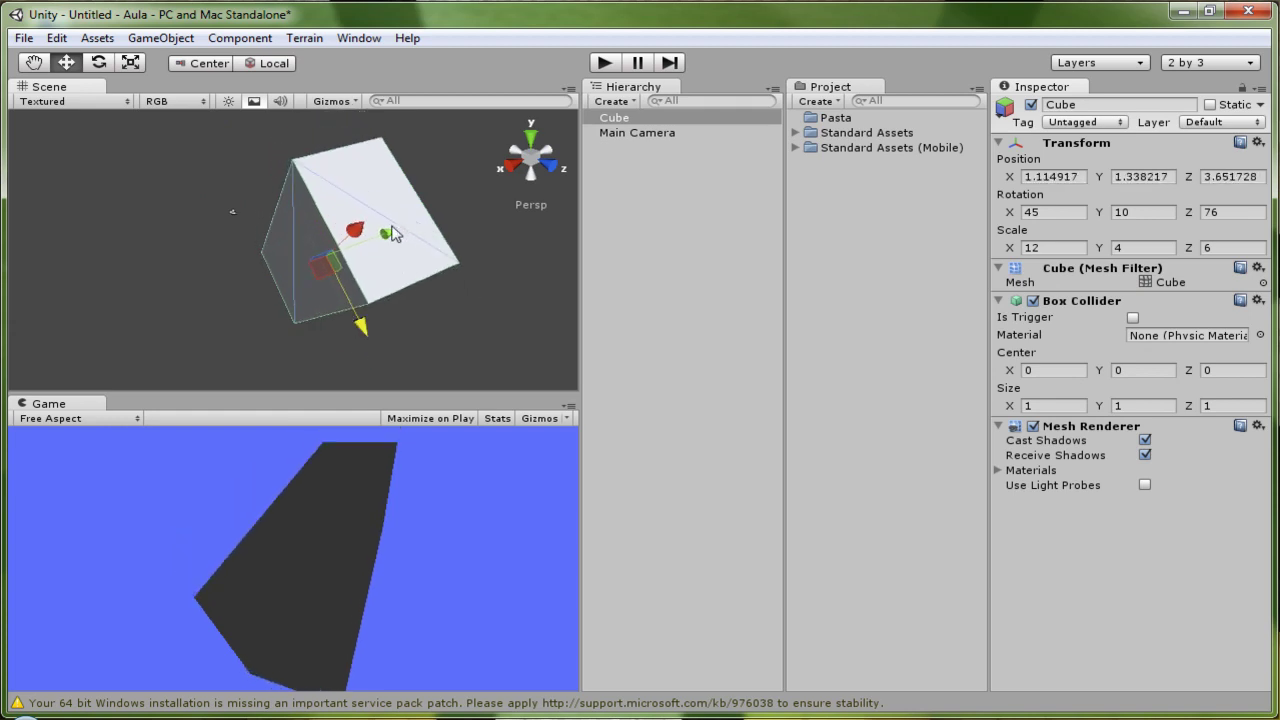
drag(387, 237, 396, 230)
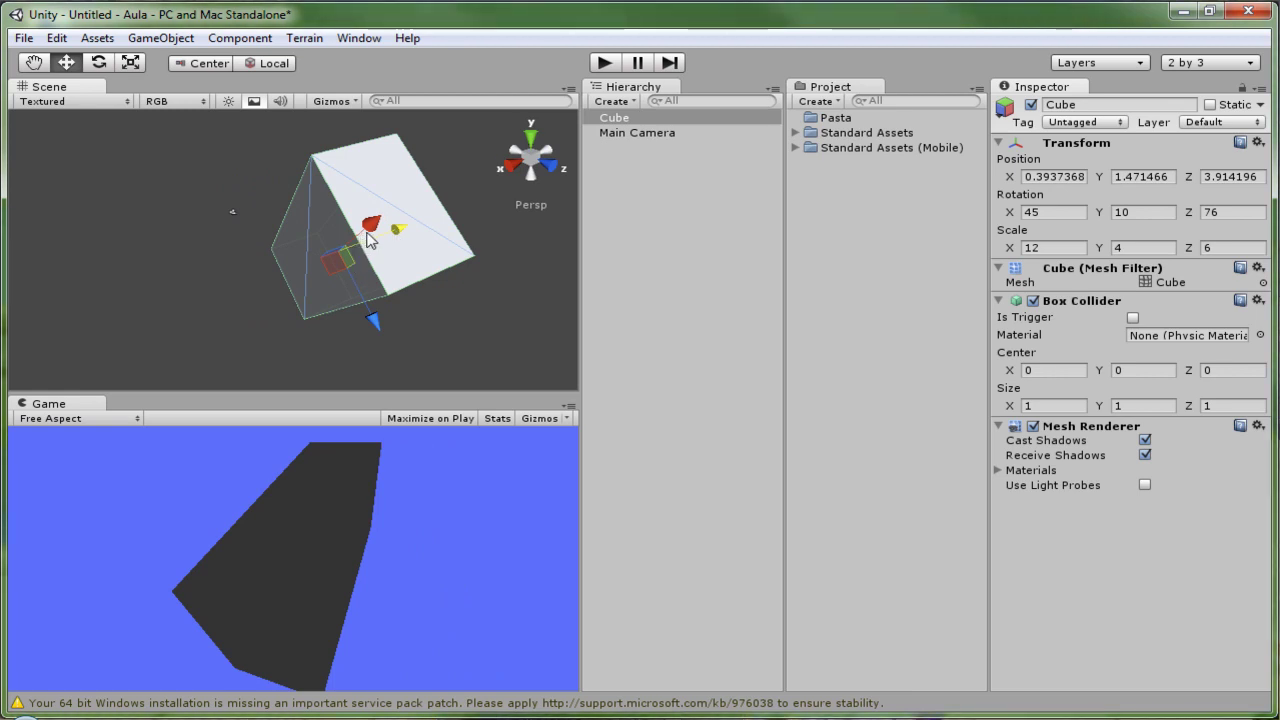
drag(370, 238, 374, 240)
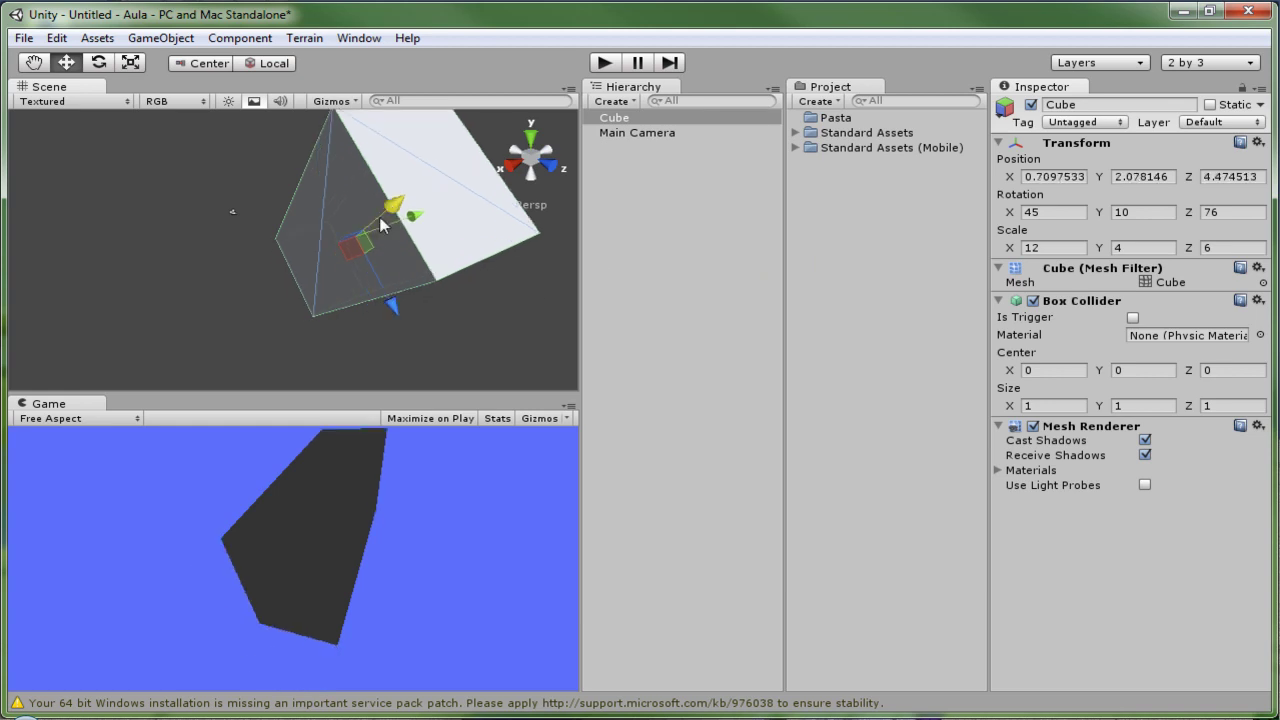
drag(366, 240, 362, 236)
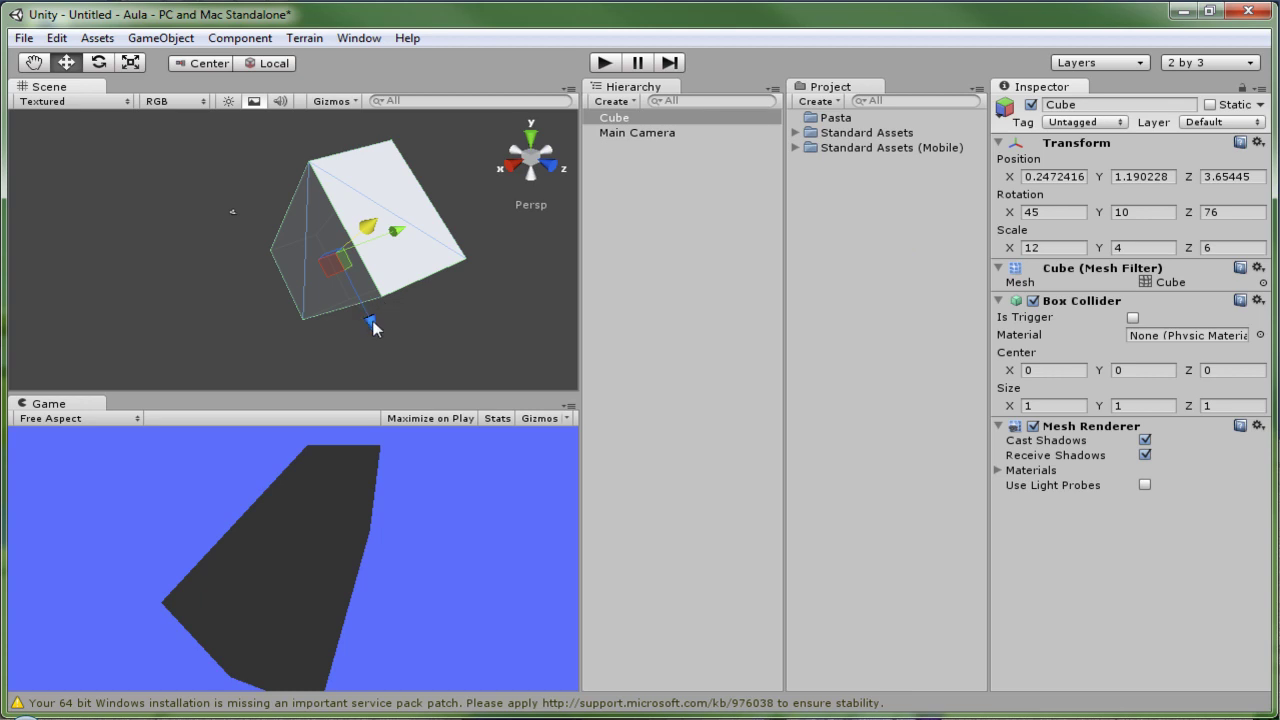
mouse_move(372, 327)
mouse_down()
mouse_move(391, 354)
mouse_move(372, 290)
mouse_up()
mouse_move(395, 234)
mouse_down()
mouse_move(362, 250)
mouse_move(411, 244)
mouse_move(386, 251)
mouse_move(398, 250)
mouse_move(378, 281)
mouse_up()
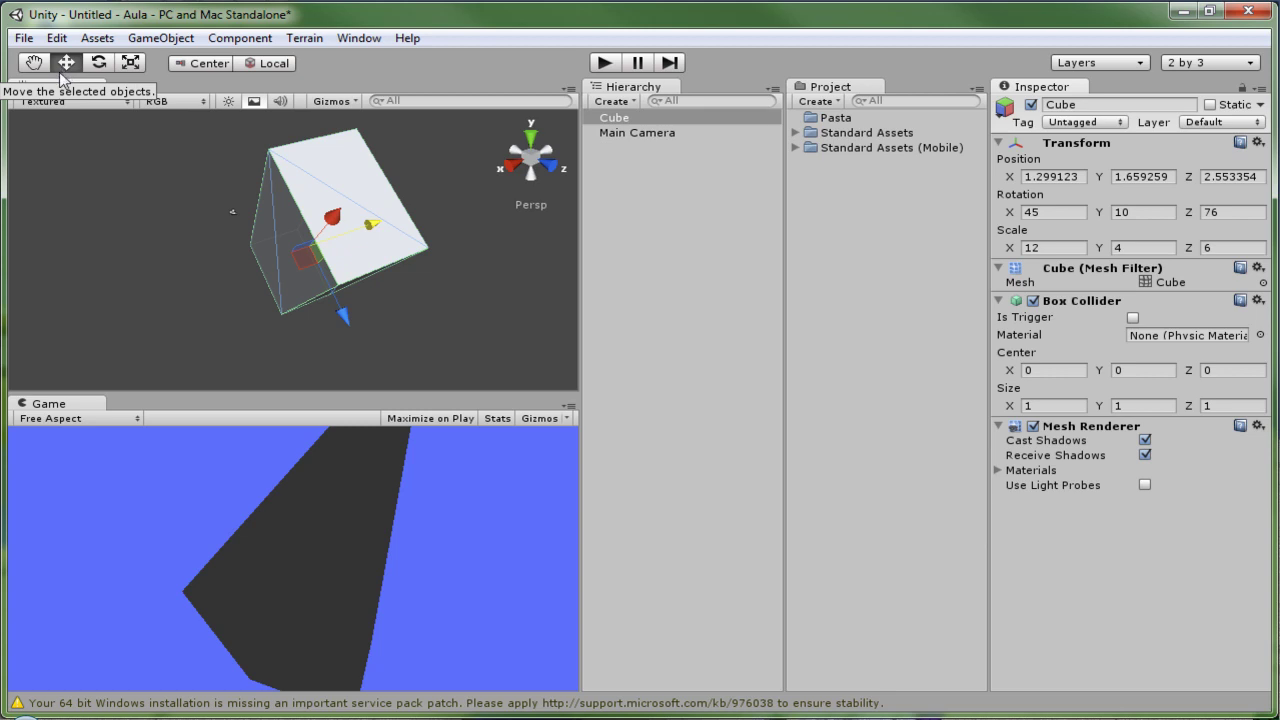
With the Rotate tool, turn the cube to roughly 18.3, -35.4, 89.1 degrees
click(98, 64)
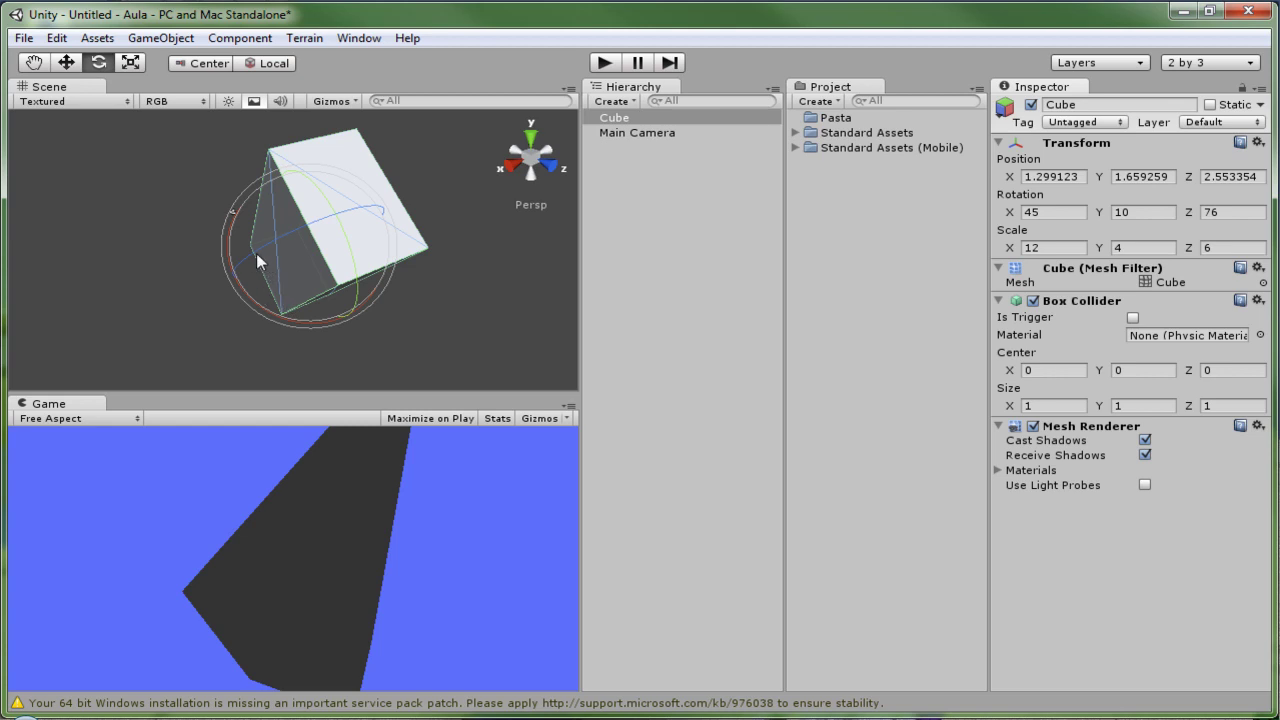
mouse_move(247, 256)
mouse_down()
mouse_move(432, 222)
mouse_move(174, 283)
mouse_move(317, 247)
mouse_move(312, 234)
mouse_up()
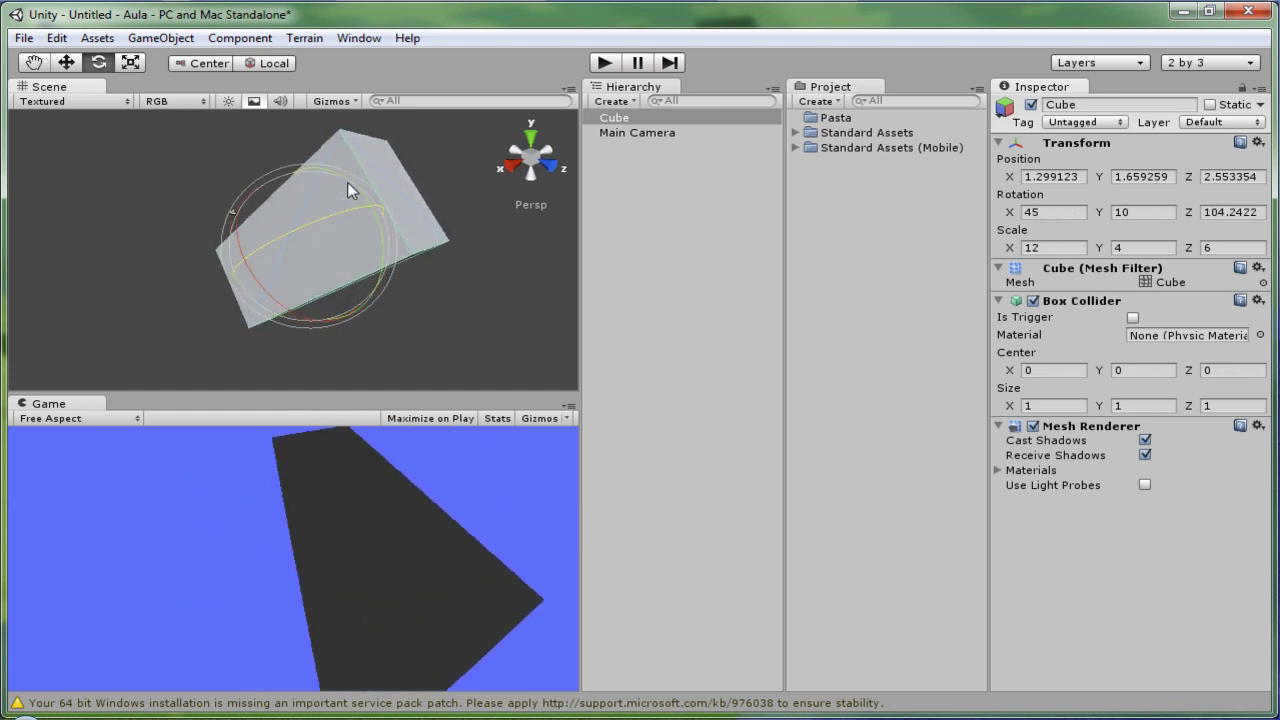
mouse_move(348, 184)
mouse_down()
mouse_move(375, 366)
mouse_move(260, 186)
mouse_up()
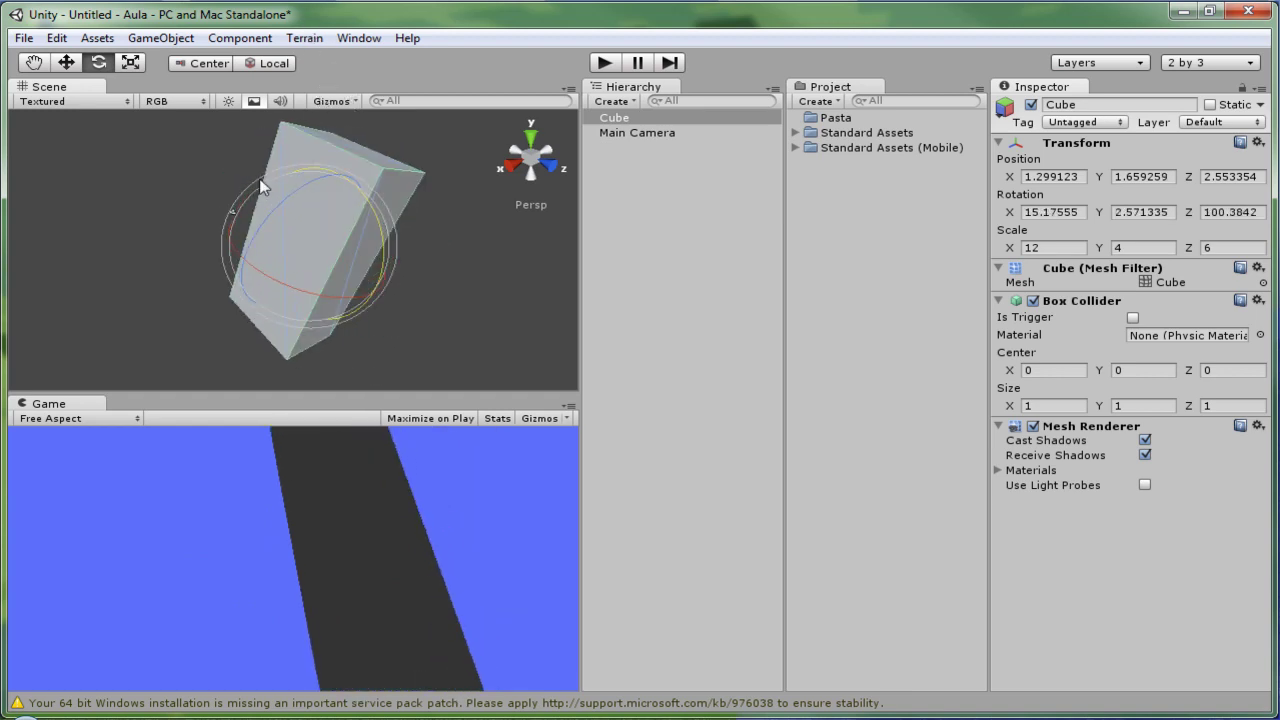
mouse_move(242, 256)
mouse_down()
mouse_move(453, 313)
mouse_move(307, 322)
mouse_up()
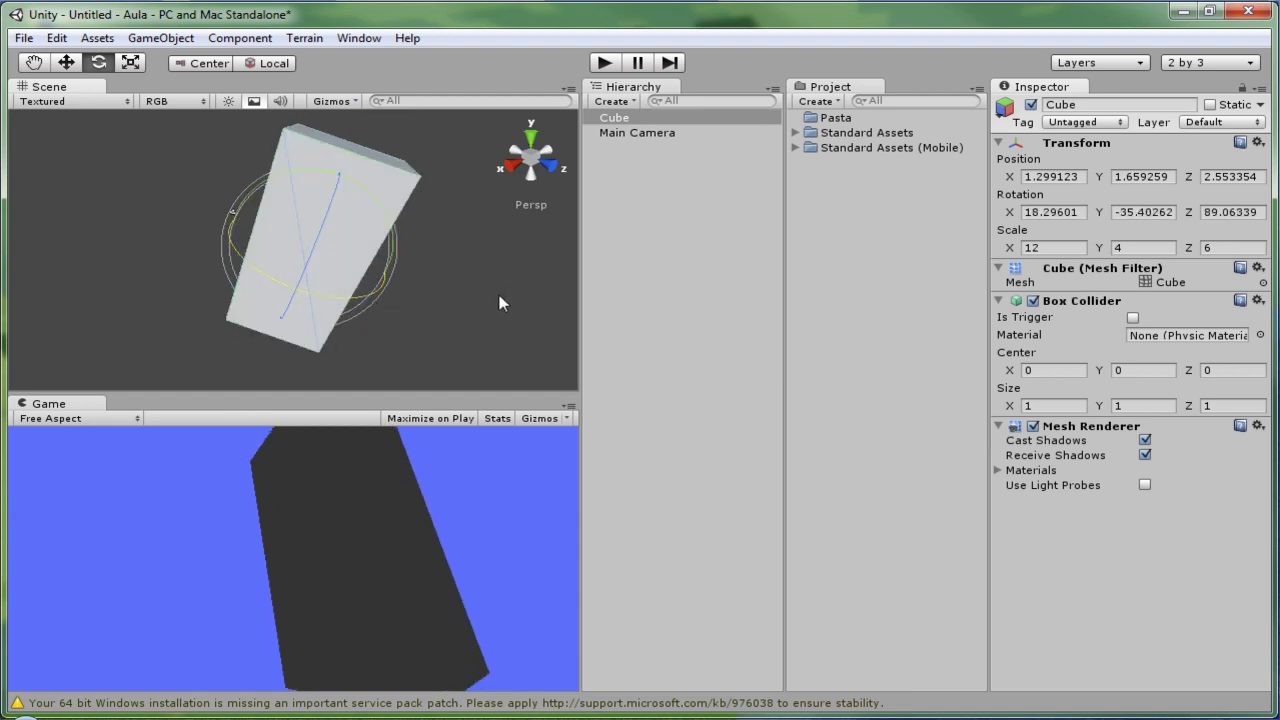
click(1060, 248)
click(1063, 213)
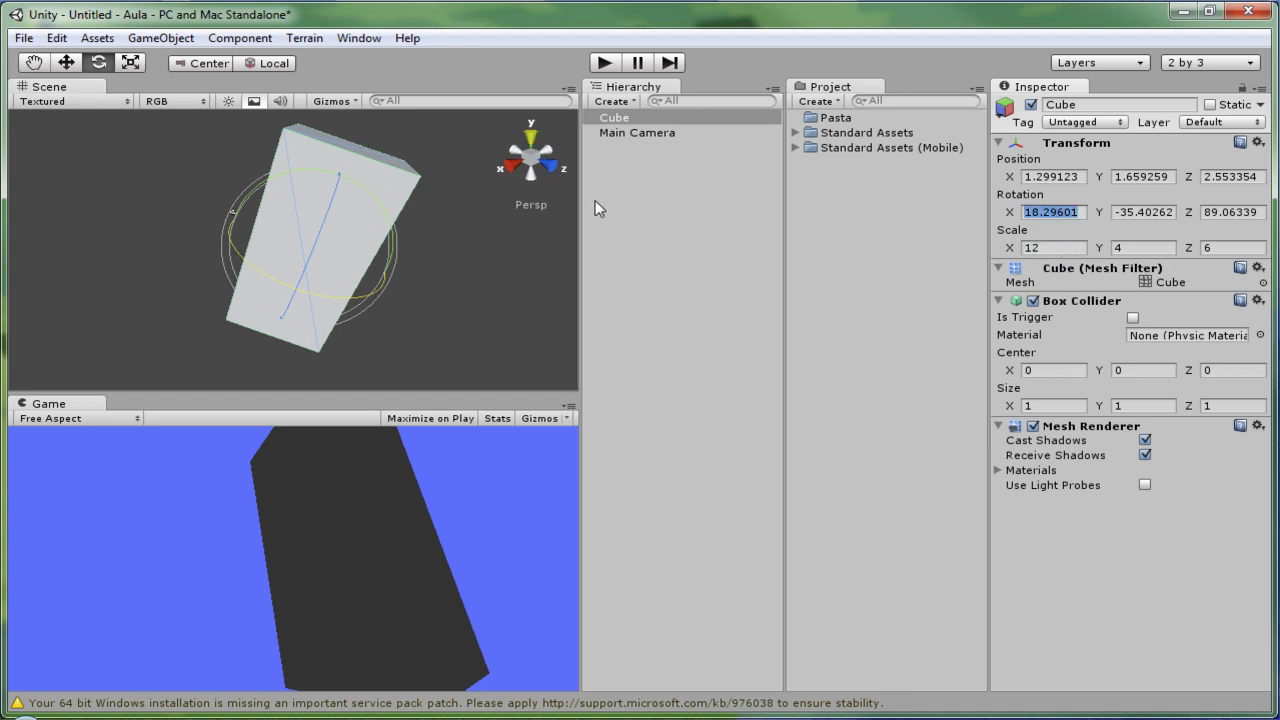
Drag the cube's scale handles, including the centre handle, to about 0.24, 9.64, 9.33
click(131, 64)
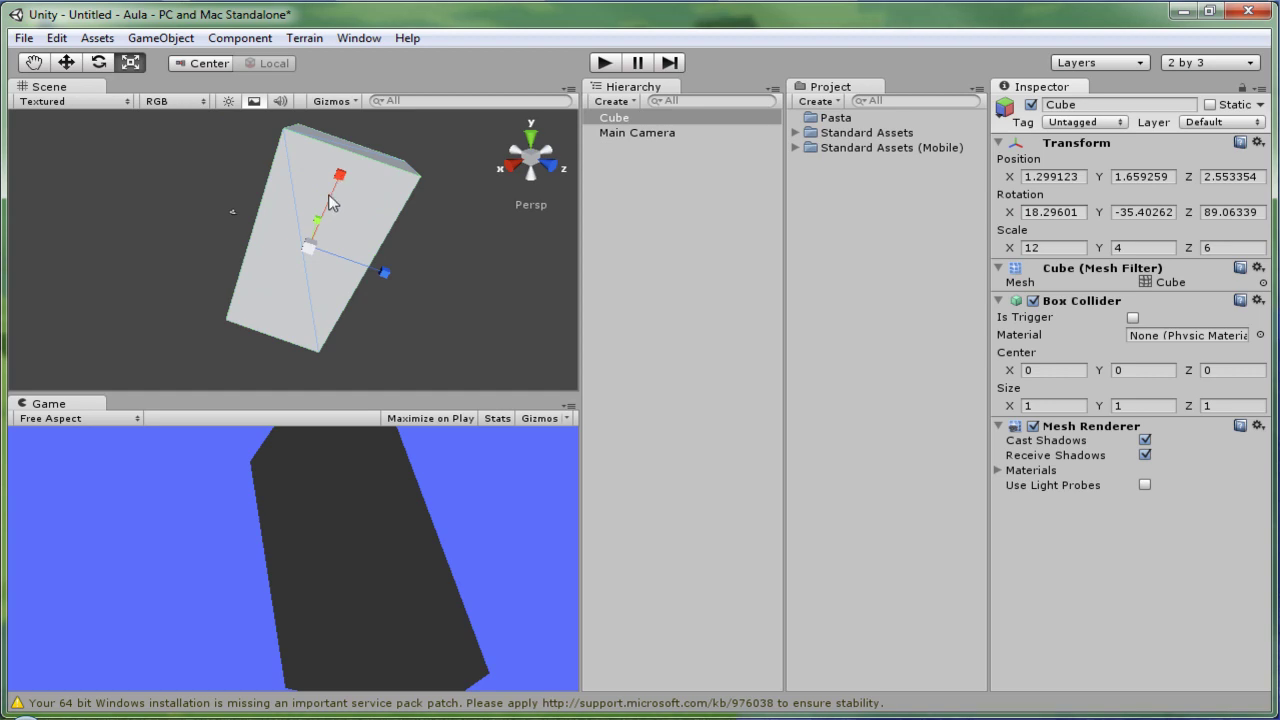
mouse_move(341, 181)
mouse_down()
mouse_move(333, 203)
mouse_move(385, 278)
mouse_move(337, 255)
mouse_move(370, 140)
mouse_up()
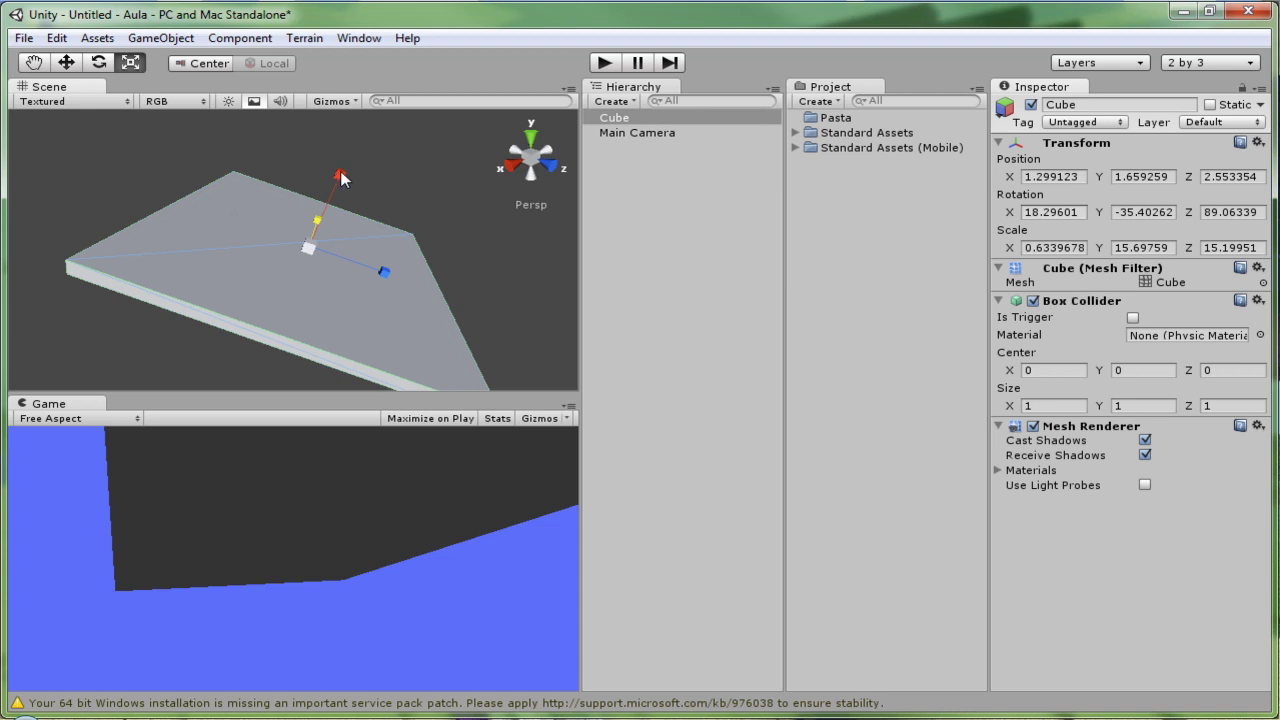
drag(341, 178, 337, 243)
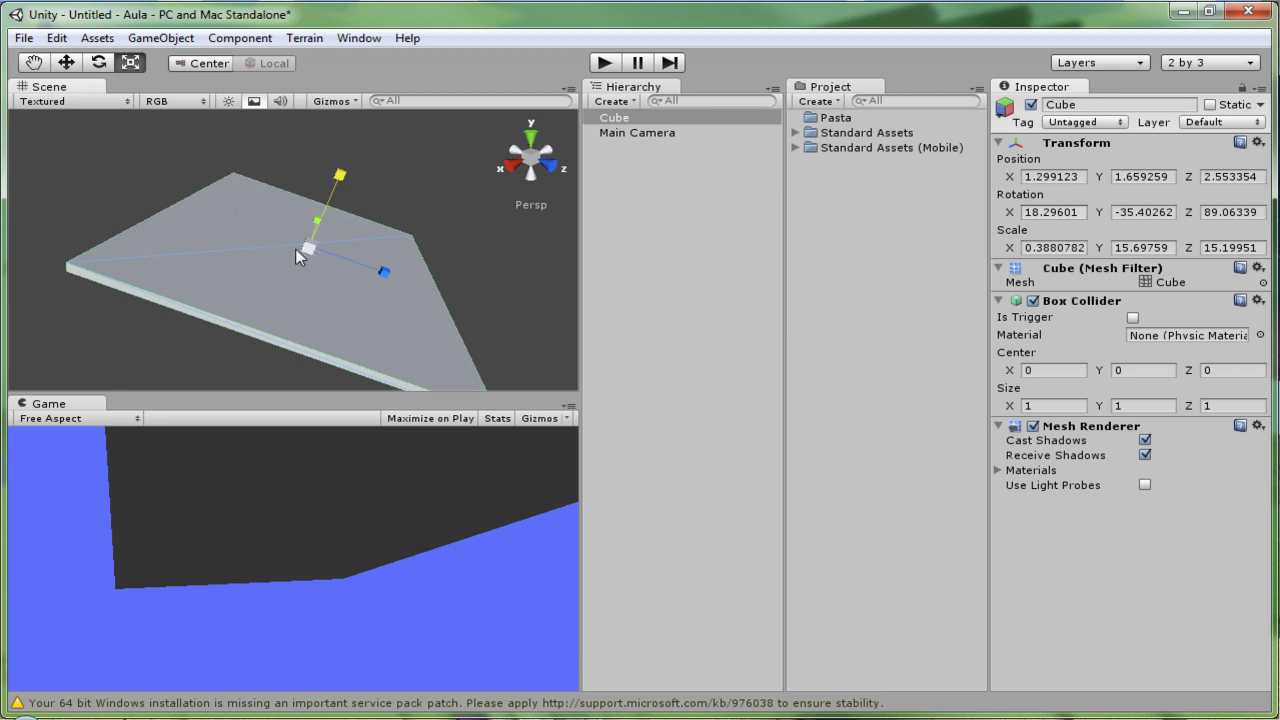
mouse_move(309, 250)
mouse_down()
mouse_move(235, 266)
mouse_move(543, 175)
mouse_move(285, 269)
mouse_move(290, 318)
mouse_up()
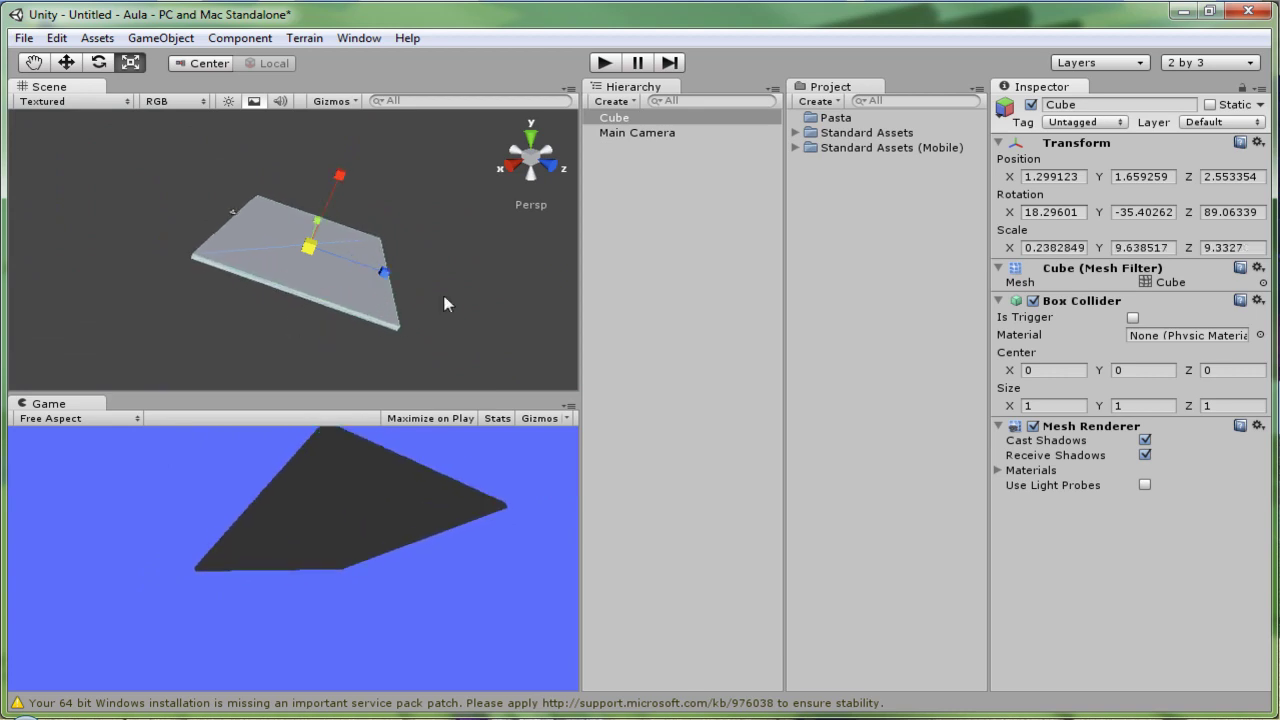
Reset the cube's rotation to 0, 0, 0 in the Inspector
click(1067, 212)
text(0)
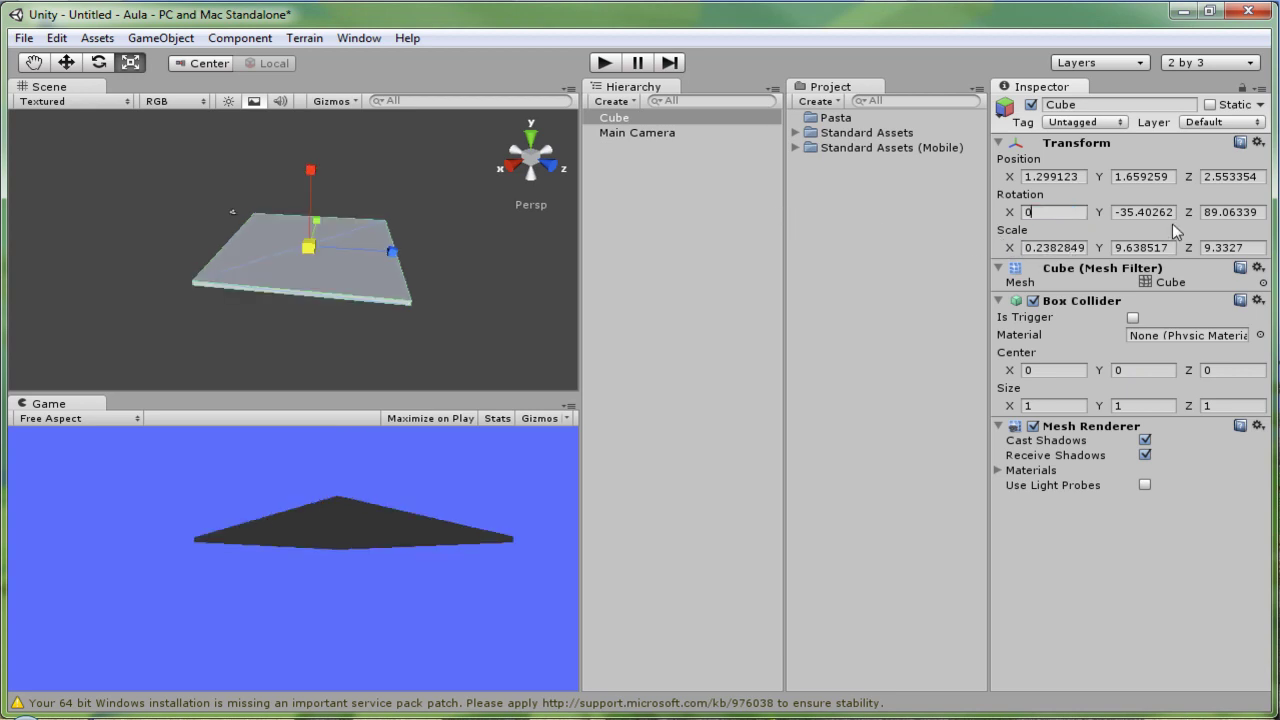
click(1173, 213)
text(0)
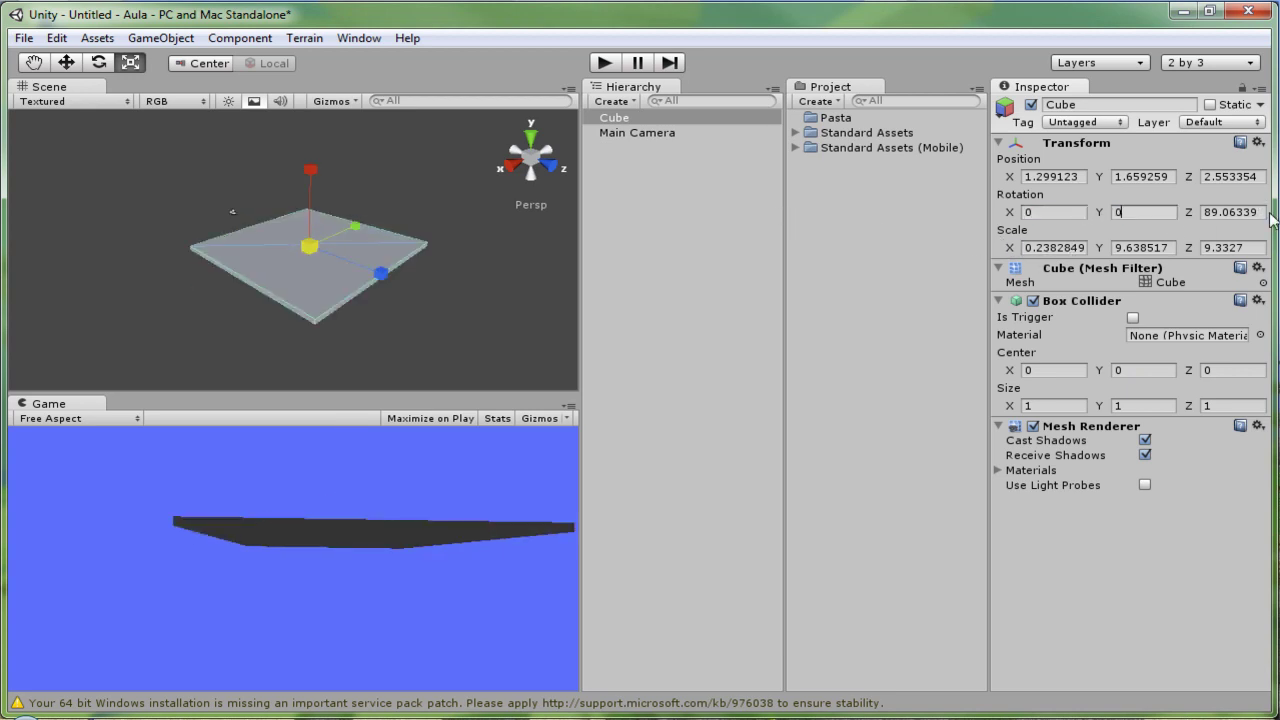
click(1266, 212)
text(0)
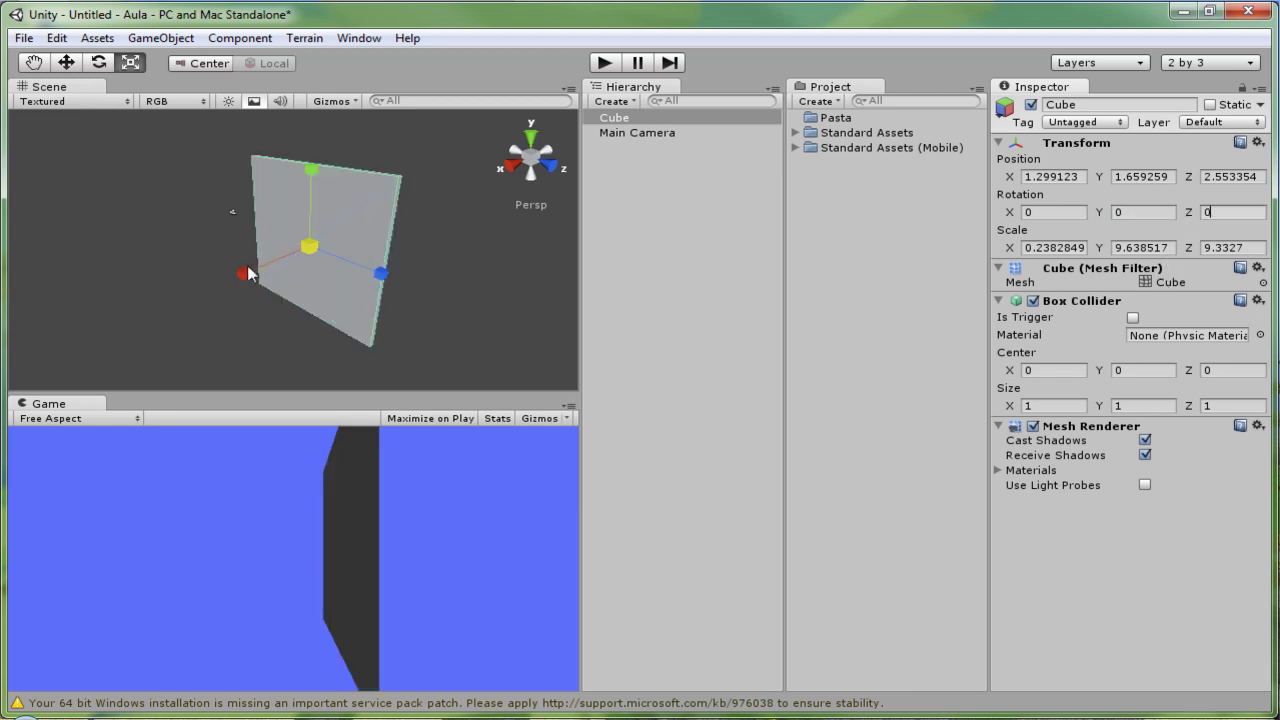
Scale the cube into a wide flat slab about 14.02 × 0.47 × 14.65
drag(314, 172, 313, 238)
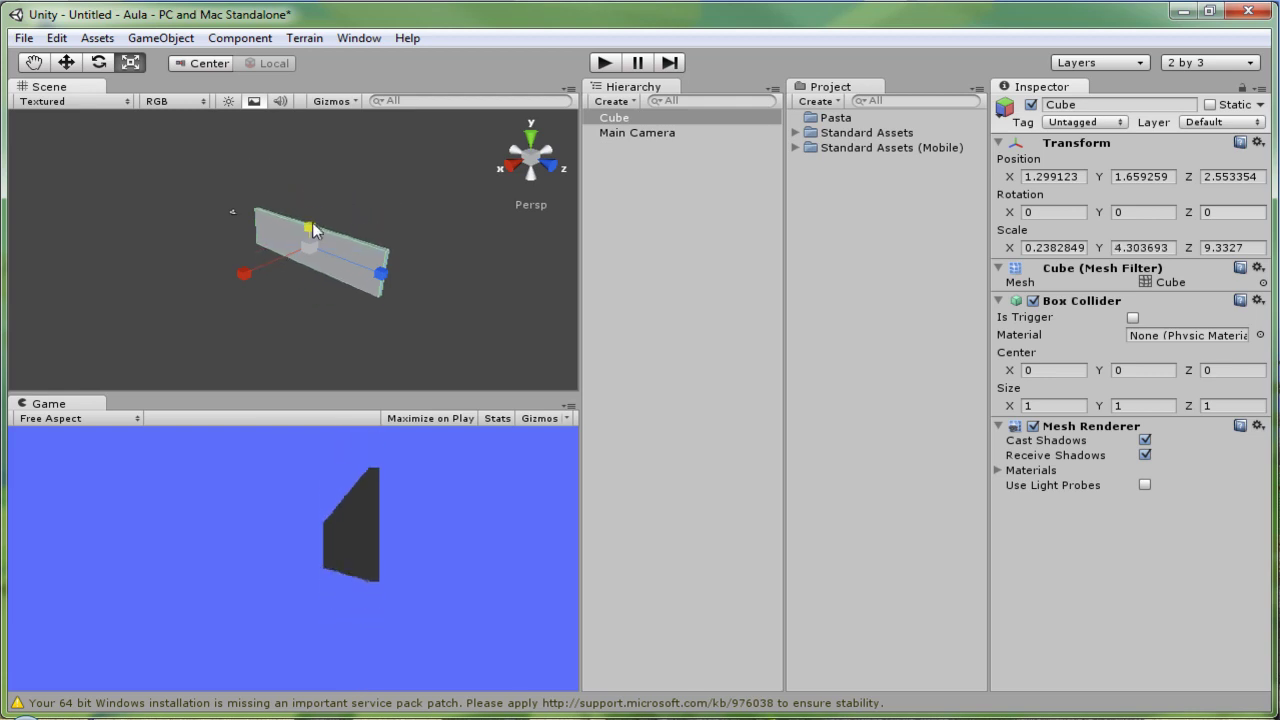
drag(237, 276, 50, 343)
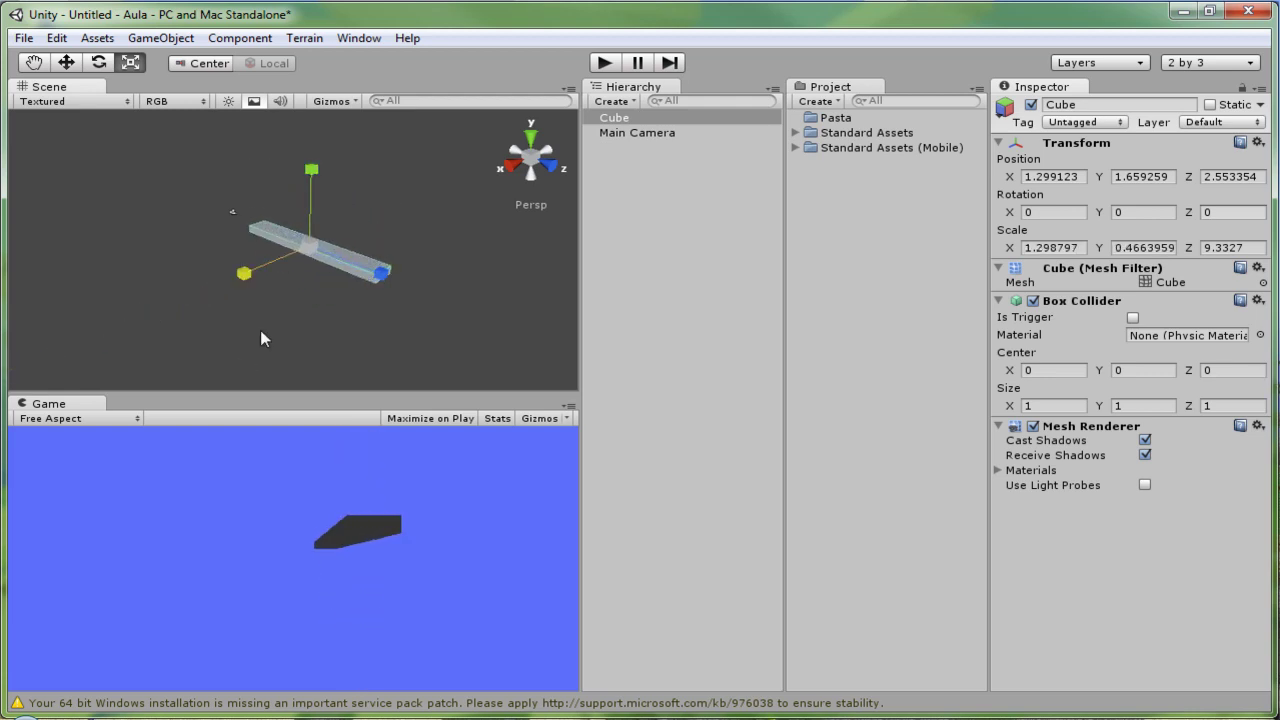
drag(251, 274, 20, 360)
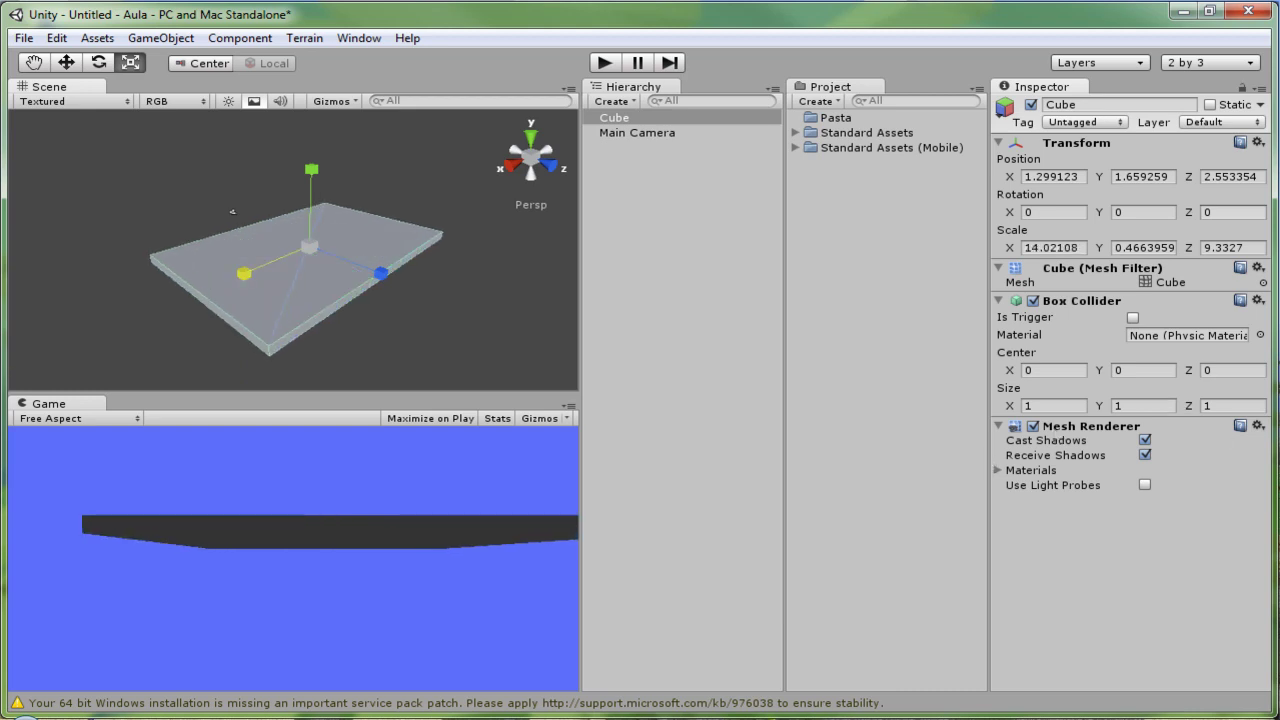
drag(380, 275, 412, 301)
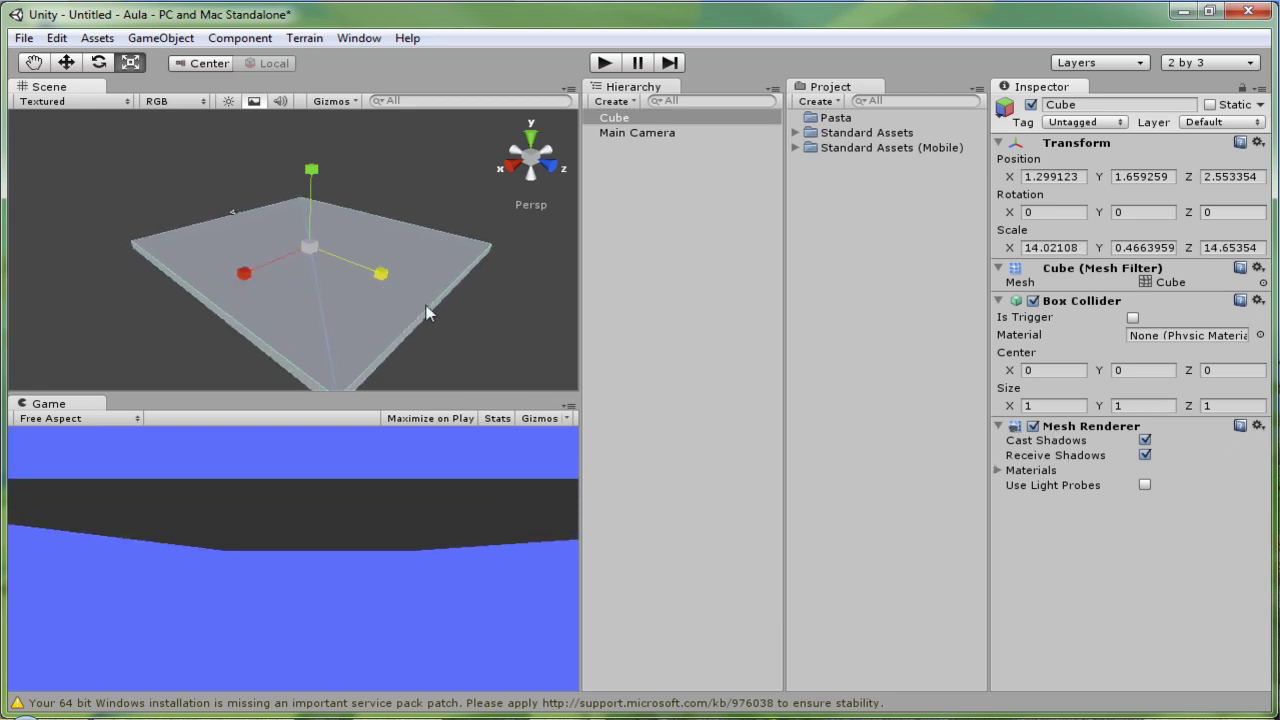
Move the Main Camera up to about -0.63, 3.63, -8.01 so it looks down at the slab
click(233, 212)
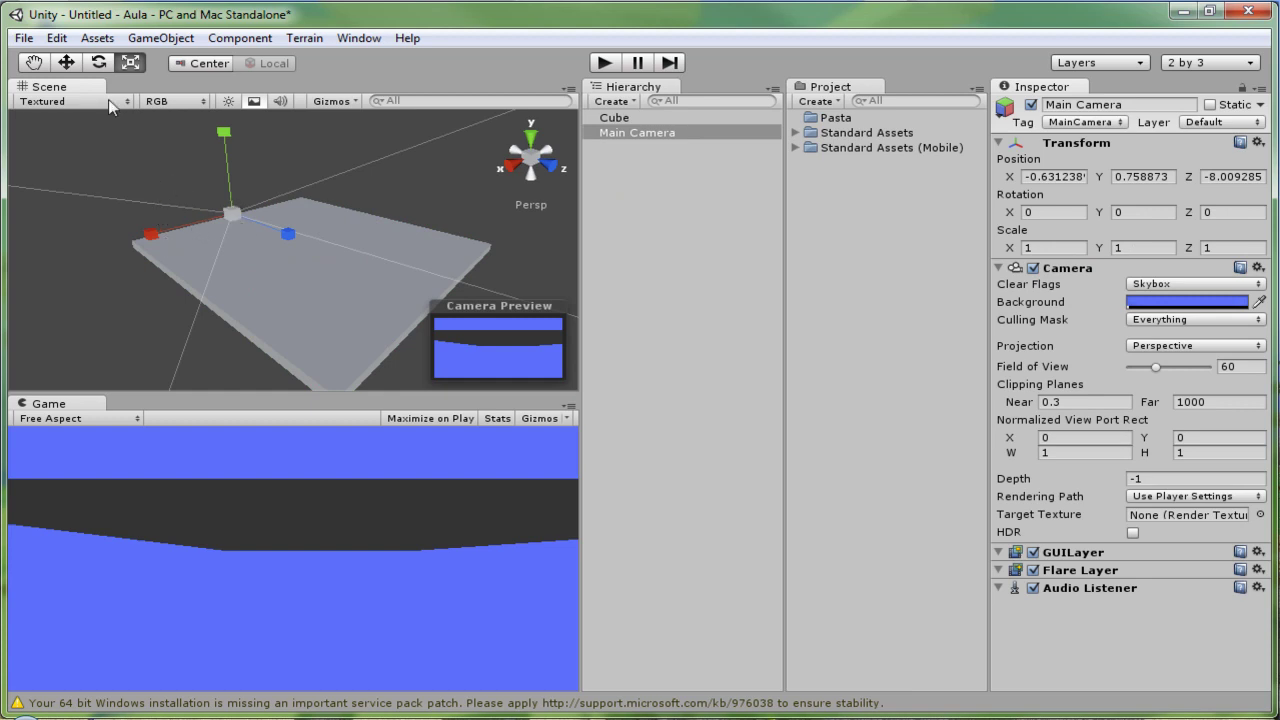
click(68, 65)
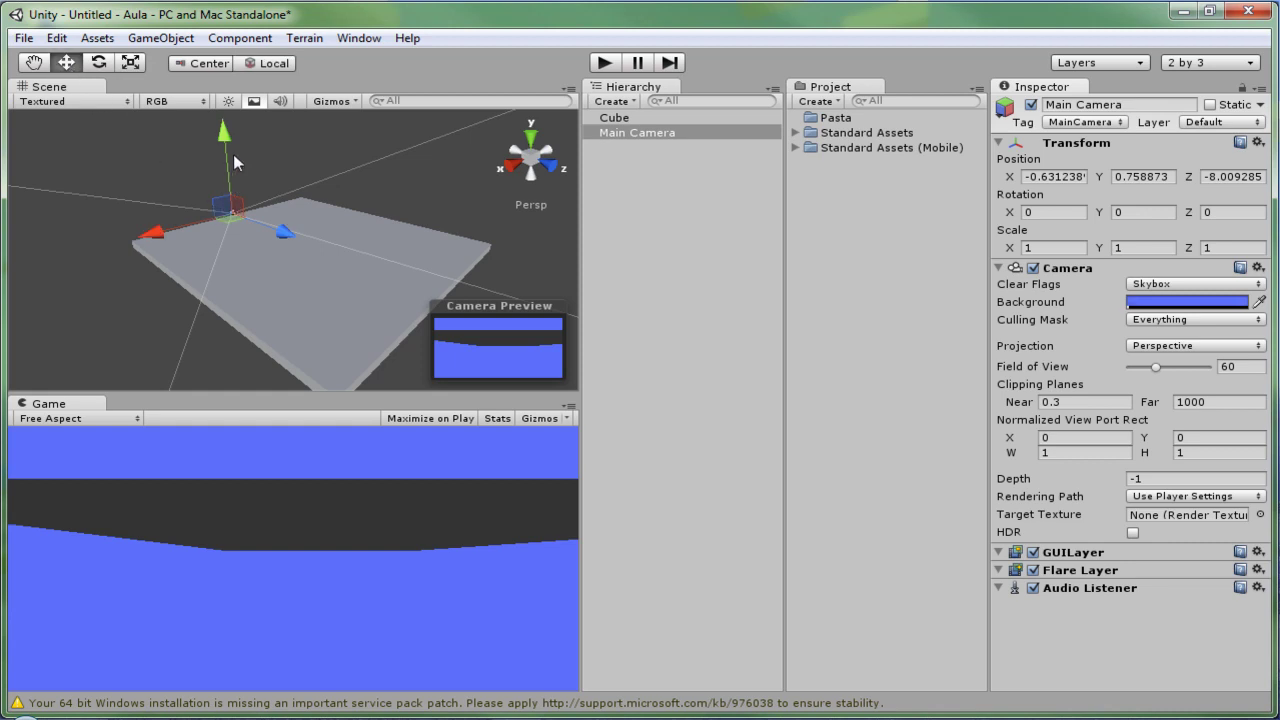
drag(228, 135, 228, 112)
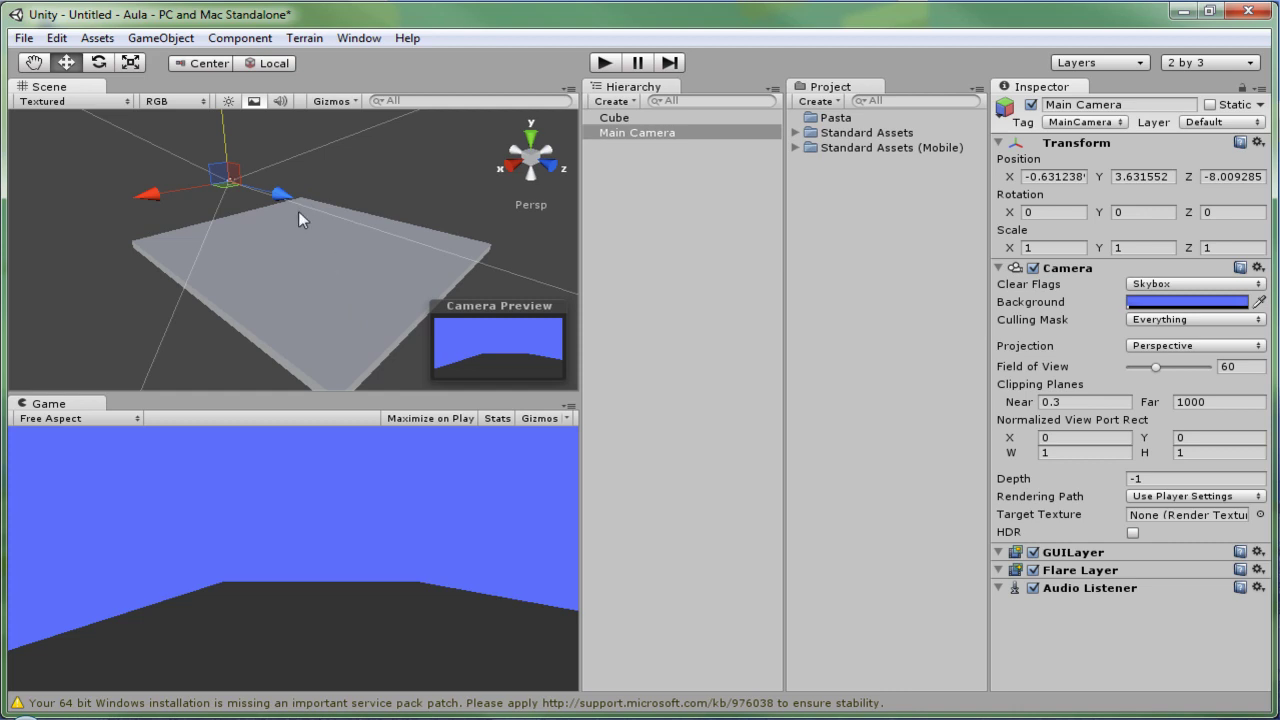
Add a Sphere to the scene, cancelling an accidental rename
click(160, 40)
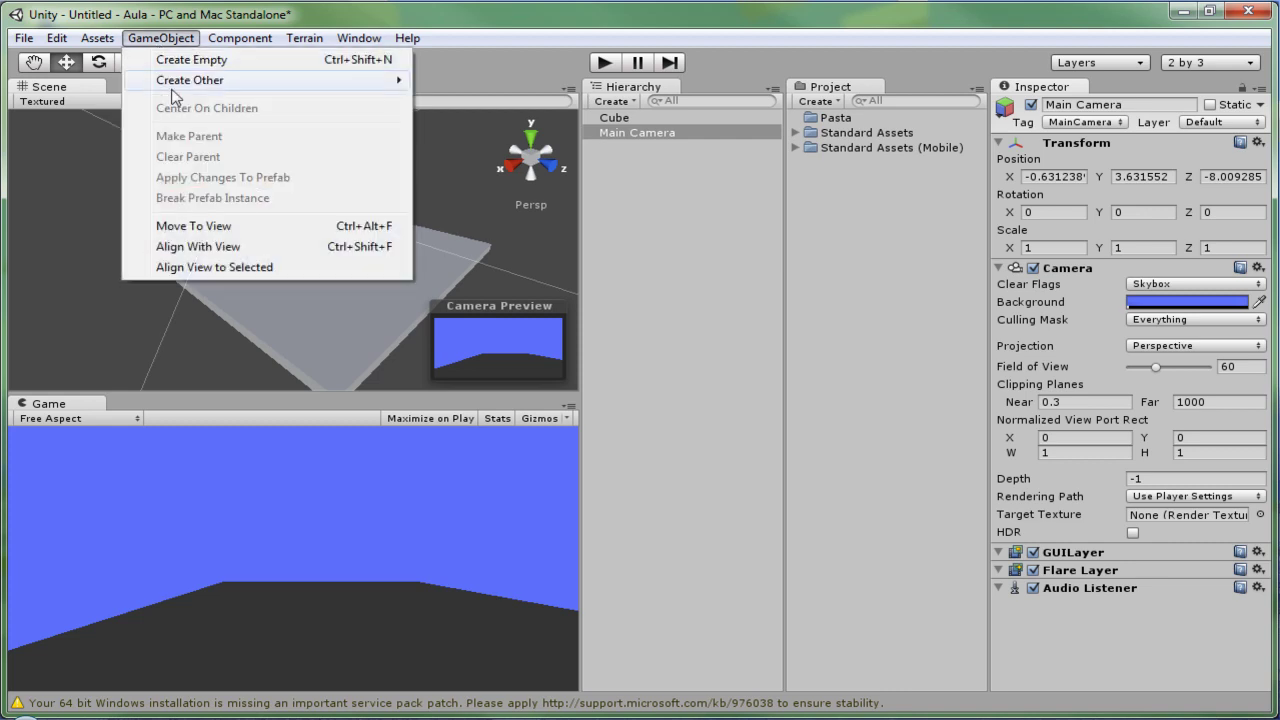
mouse_move(185, 80)
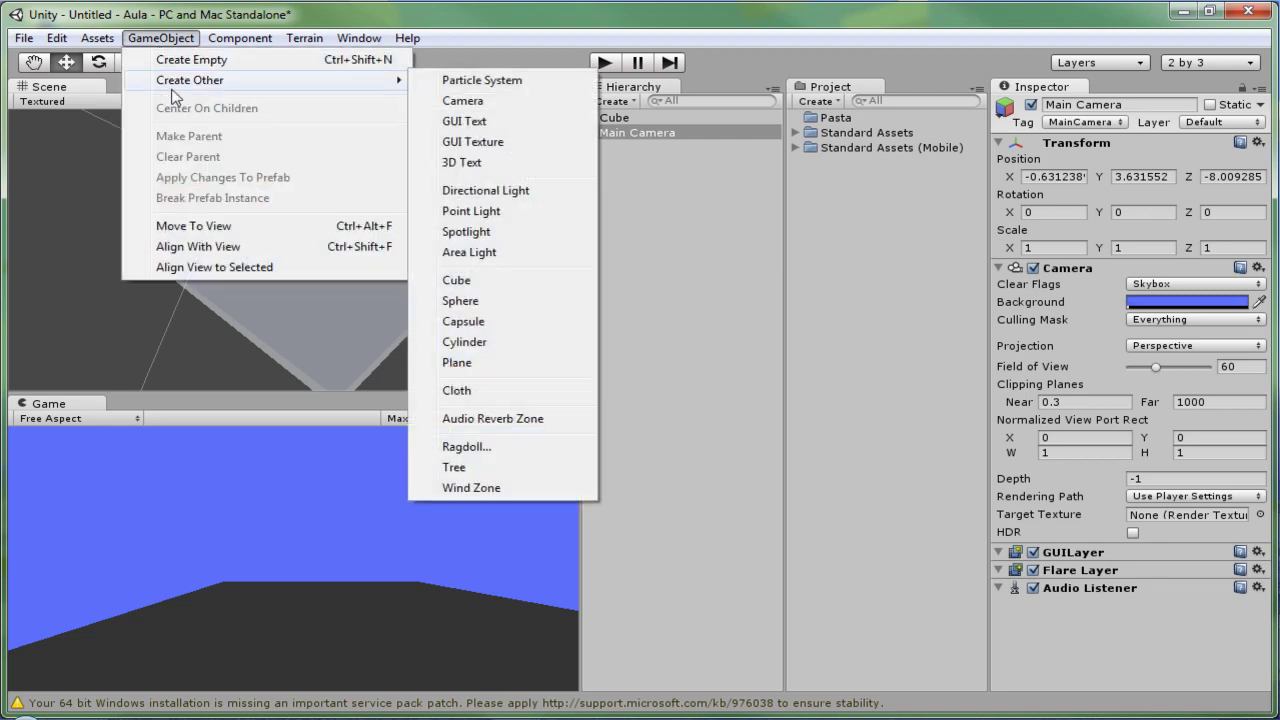
click(460, 301)
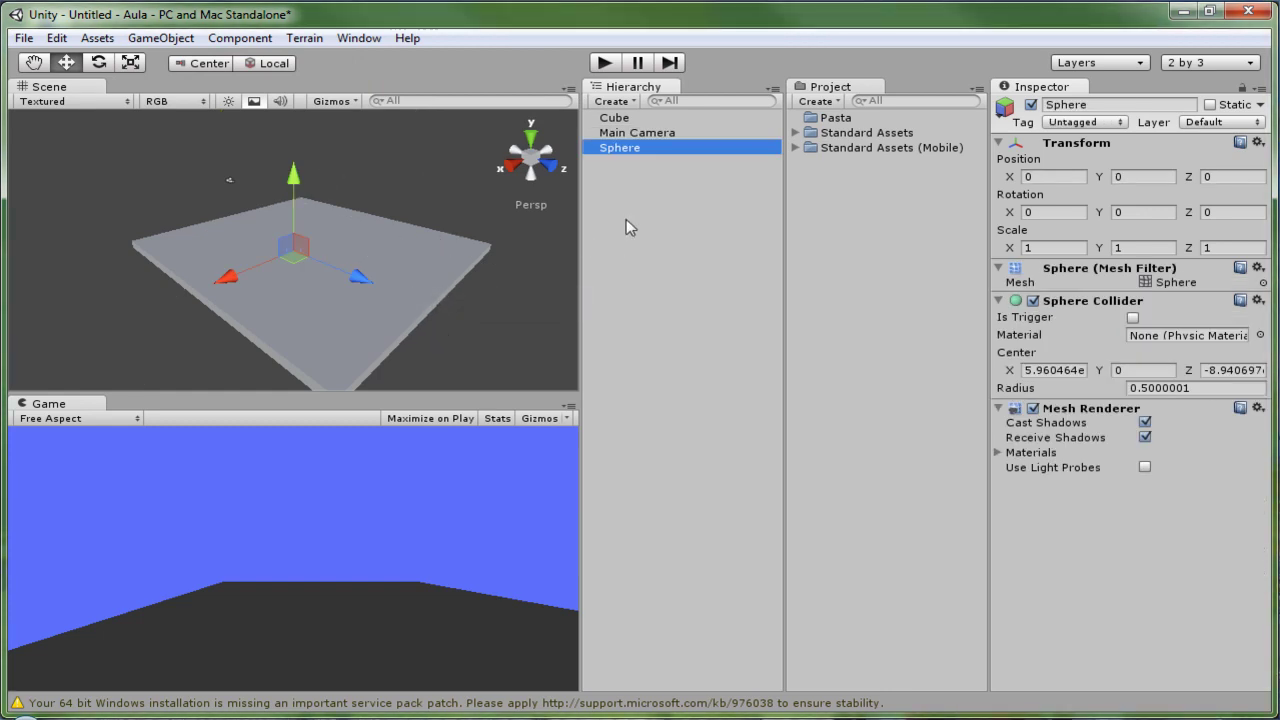
key(F2)
text(f)
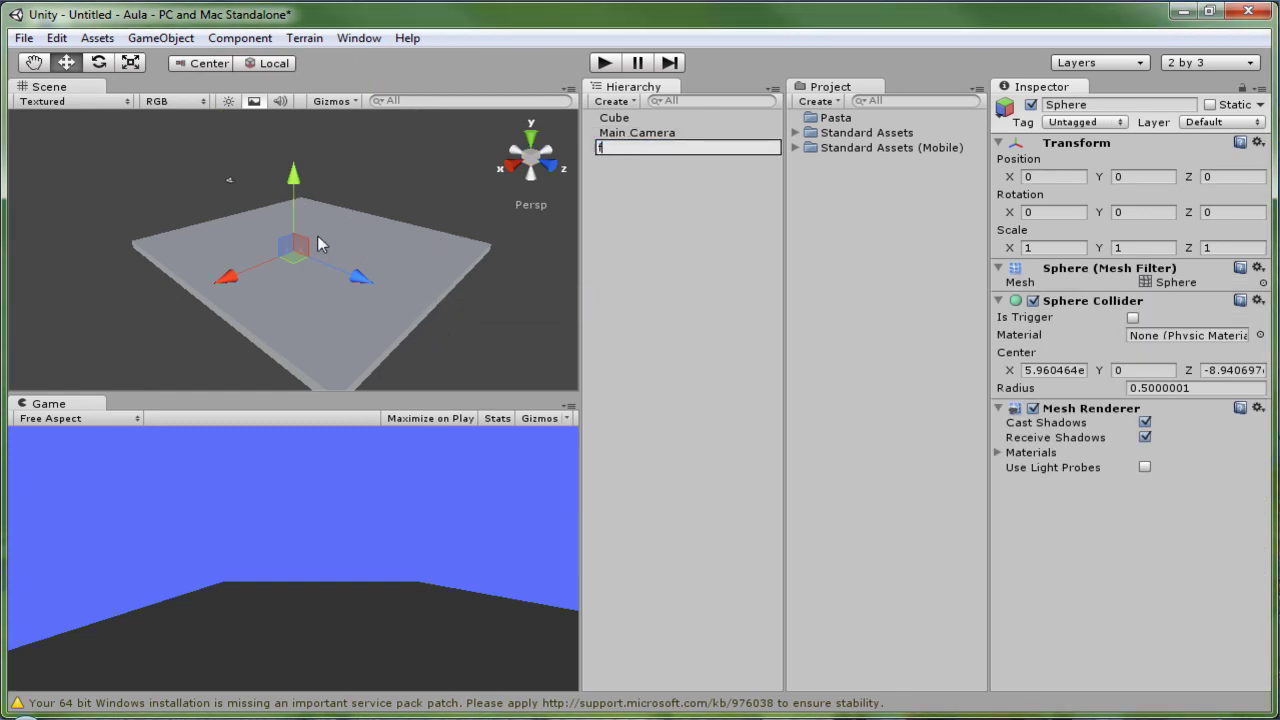
key(Escape)
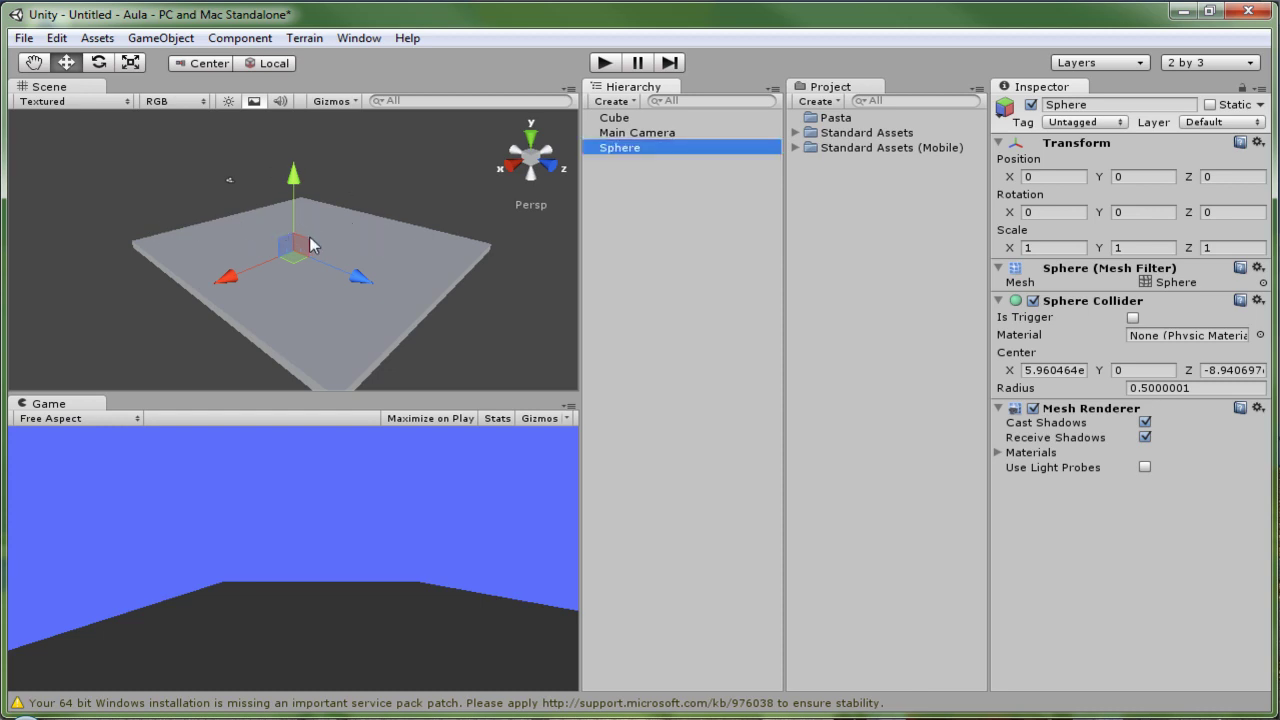
Frame the sphere and lift it to about Y 3.37 above the floor
key(f)
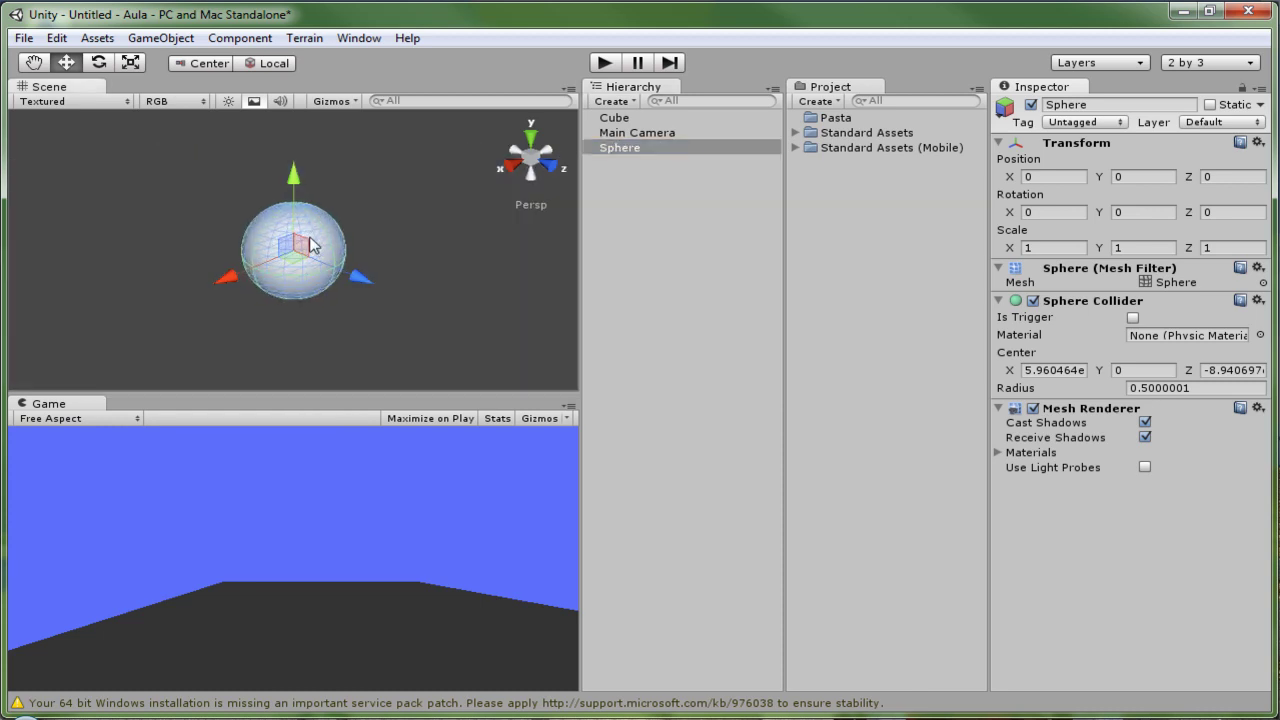
scroll(309, 244, up, 3)
scroll(309, 244, up, 1)
scroll(309, 244, up, 1)
scroll(309, 244, up, 2)
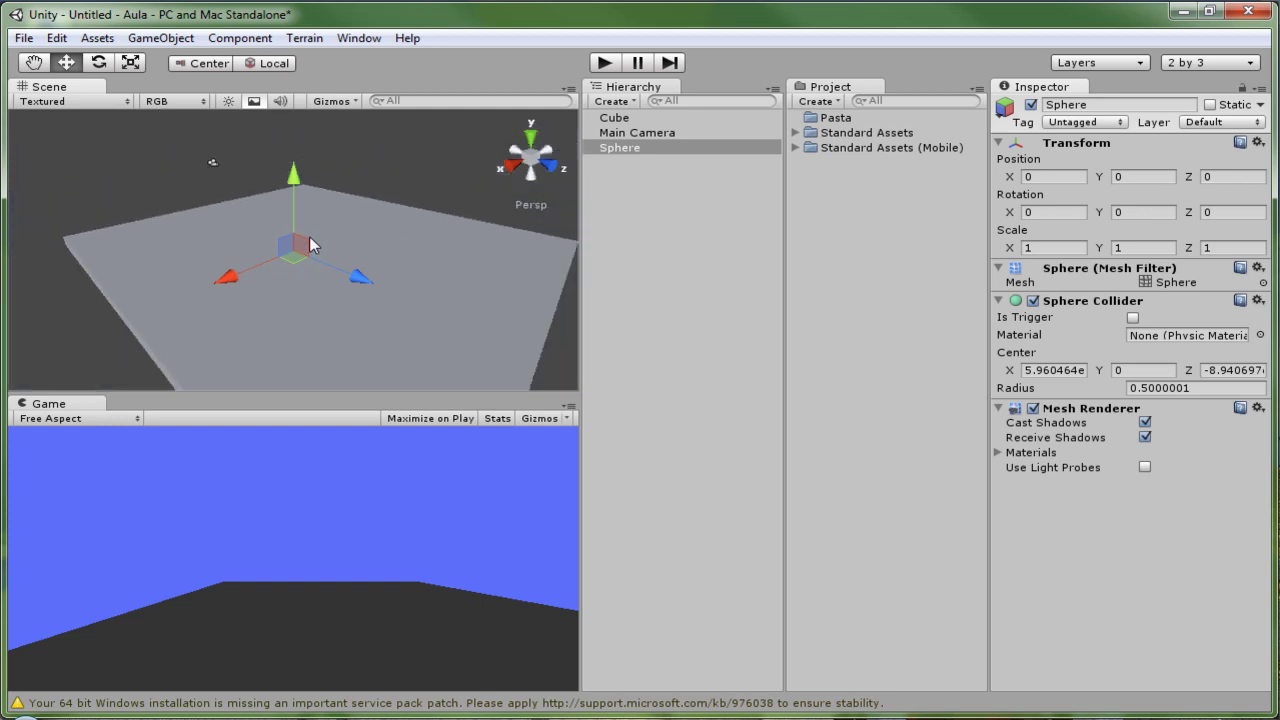
scroll(309, 236, up, 2)
scroll(309, 236, up, 1)
scroll(309, 236, up, 2)
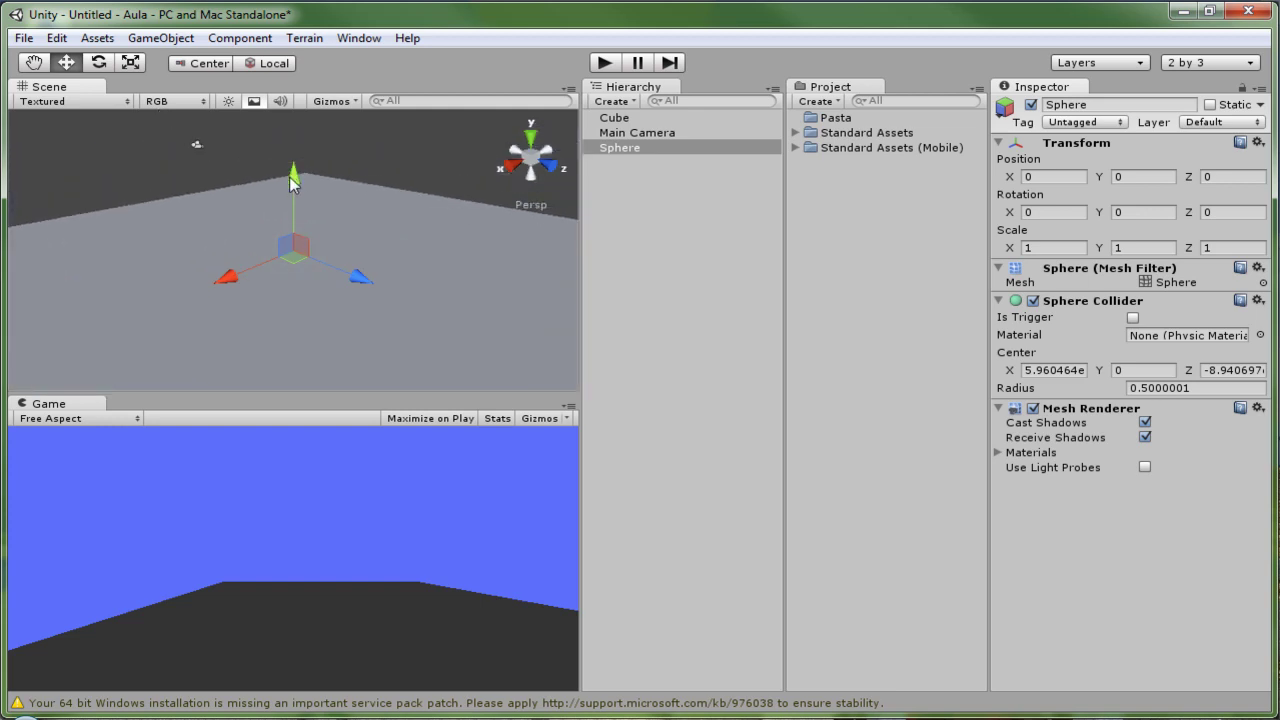
scroll(229, 276, up, 2)
scroll(229, 276, up, 1)
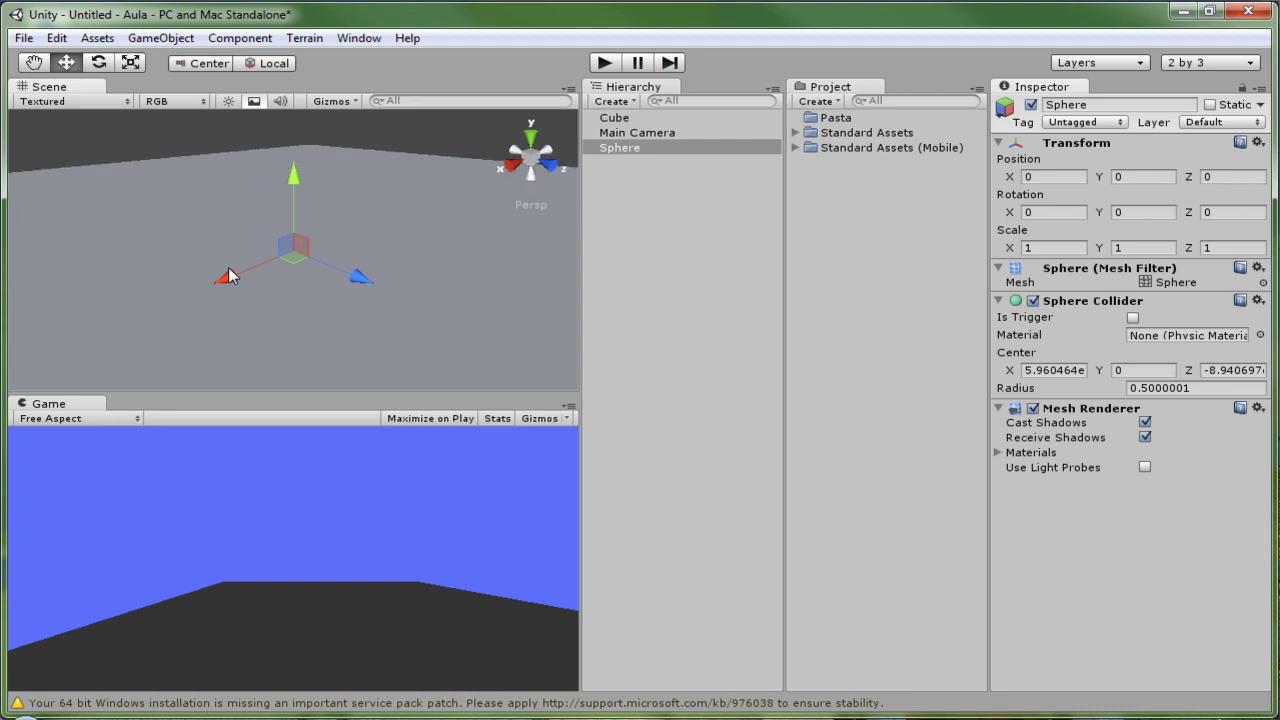
scroll(229, 276, down, 3)
scroll(229, 276, up, 1)
scroll(229, 276, down, 1)
scroll(229, 276, up, 4)
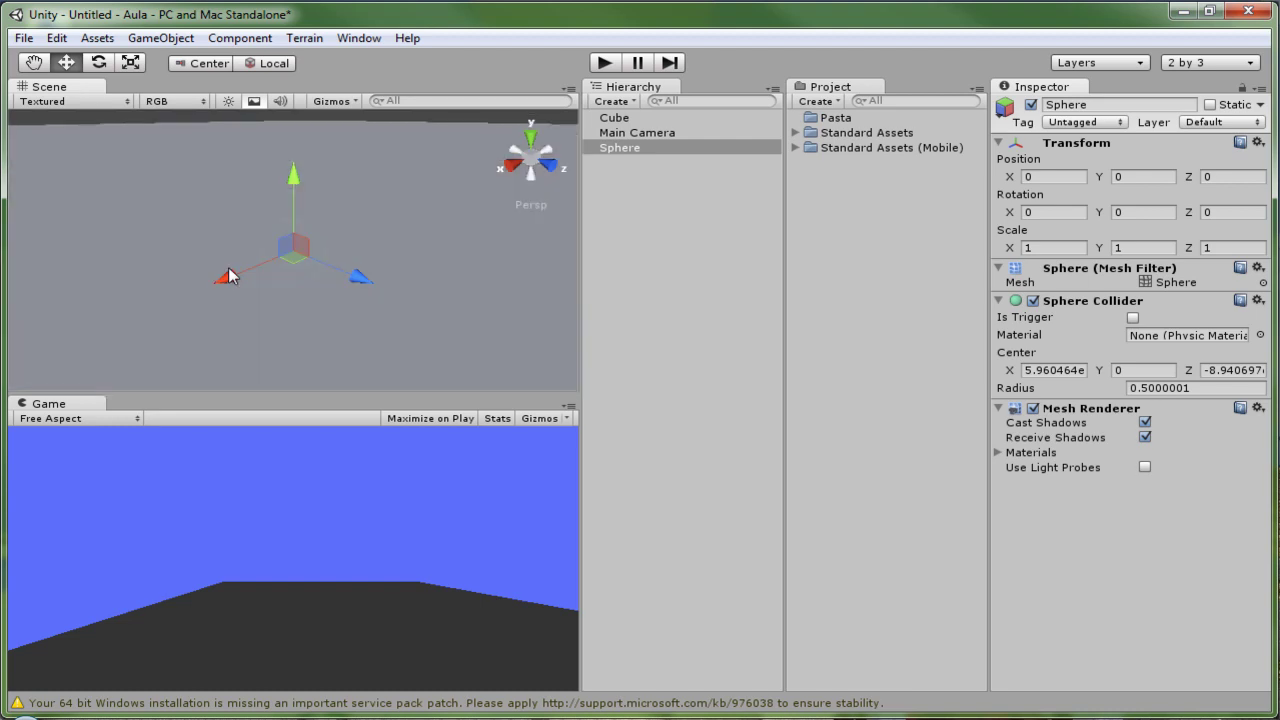
scroll(229, 276, down, 2)
scroll(229, 276, down, 2)
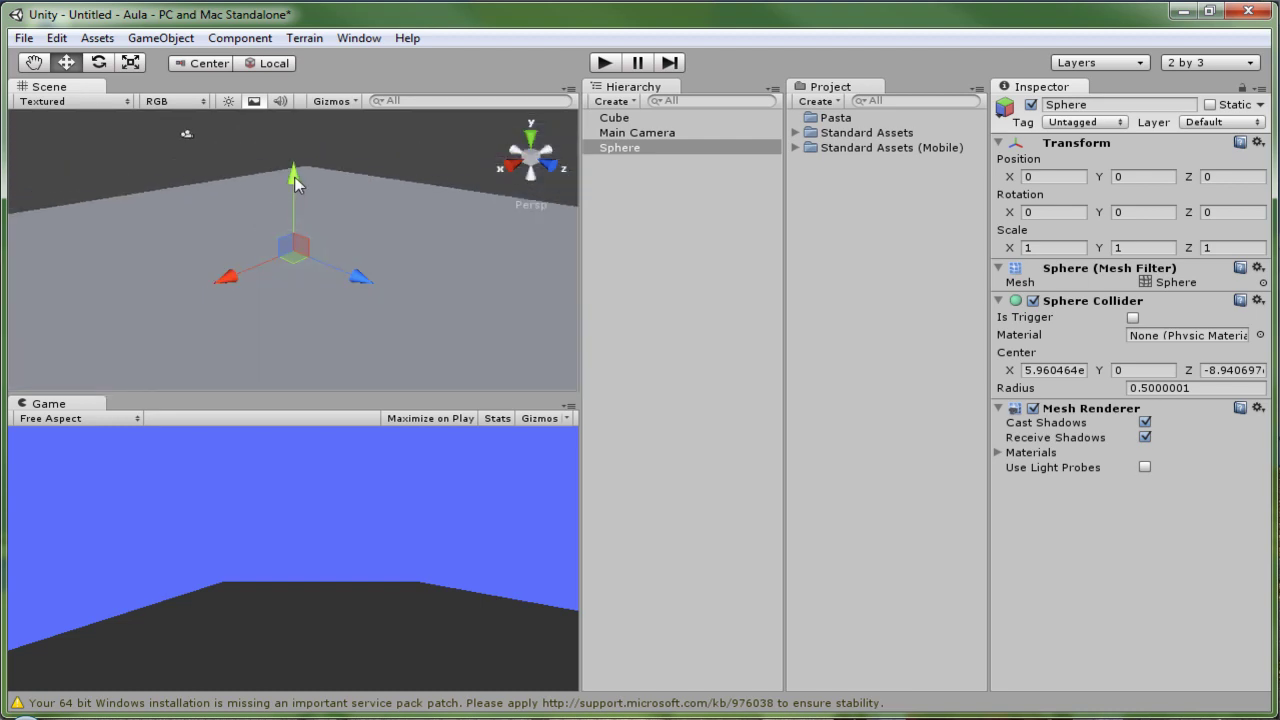
drag(296, 183, 311, 102)
scroll(310, 251, down, 1)
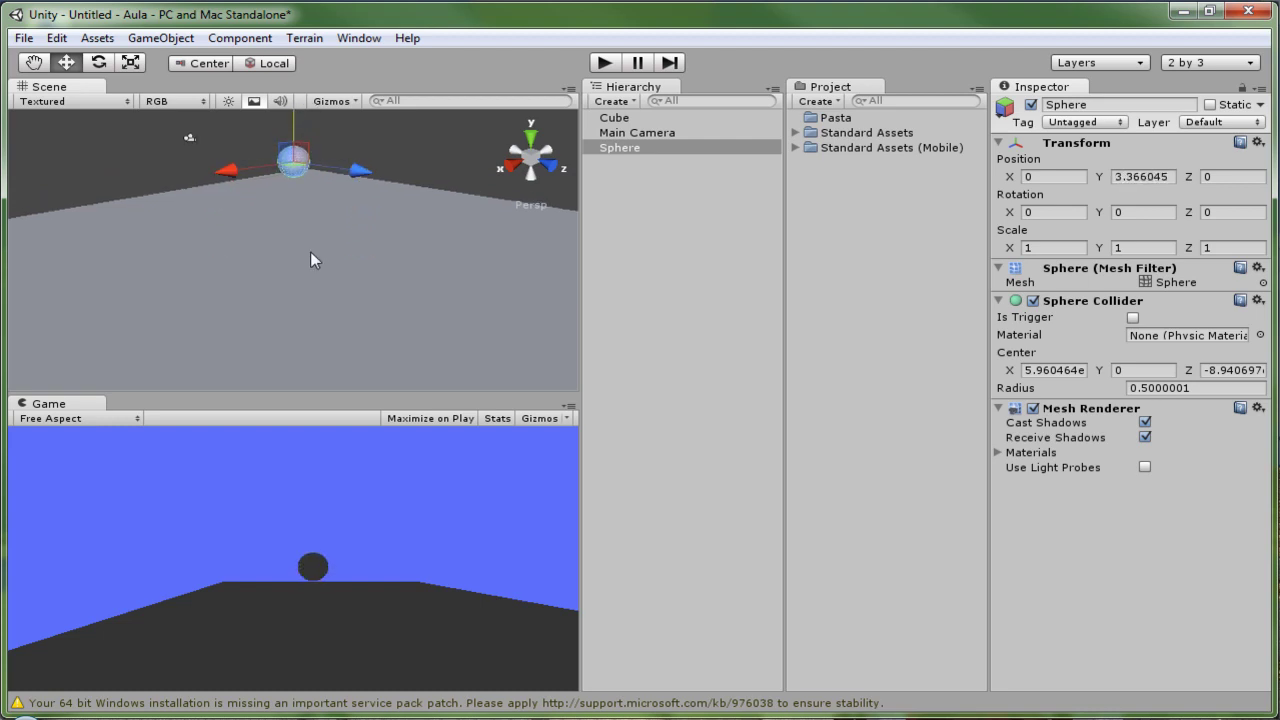
scroll(310, 251, down, 2)
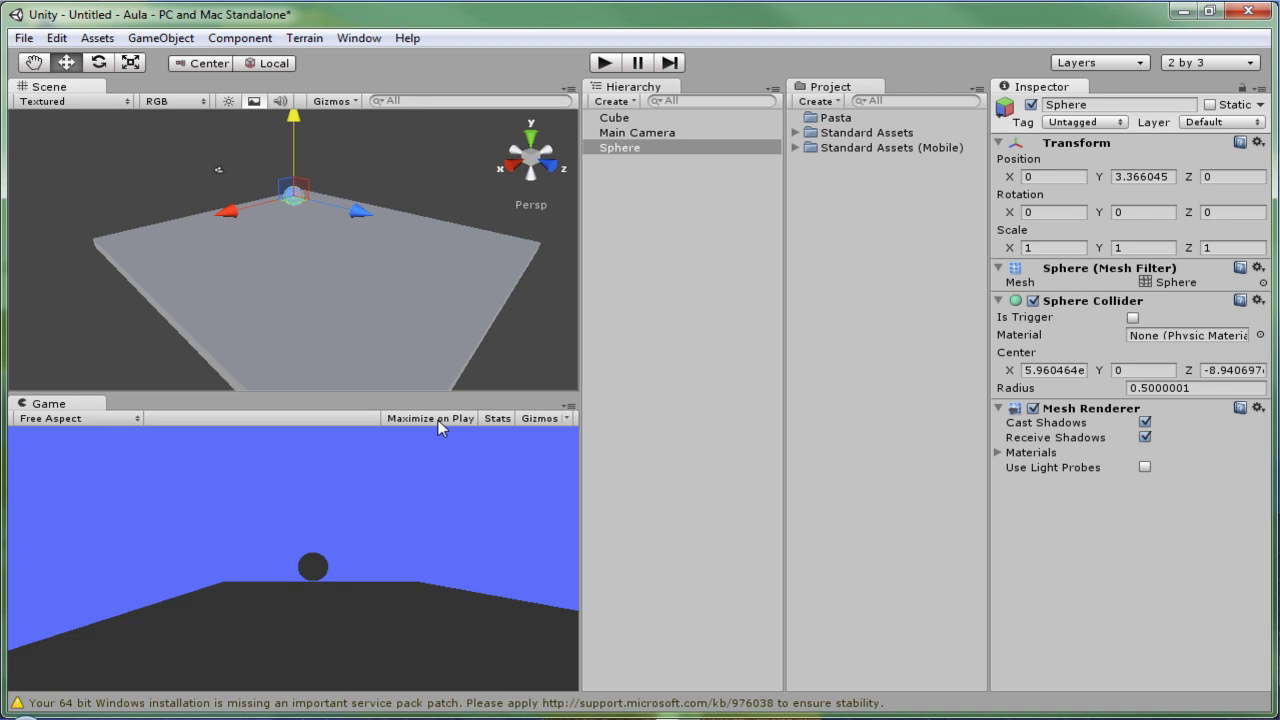
Enable Maximize on Play, then run and stop a play preview of the sphere scene
click(438, 420)
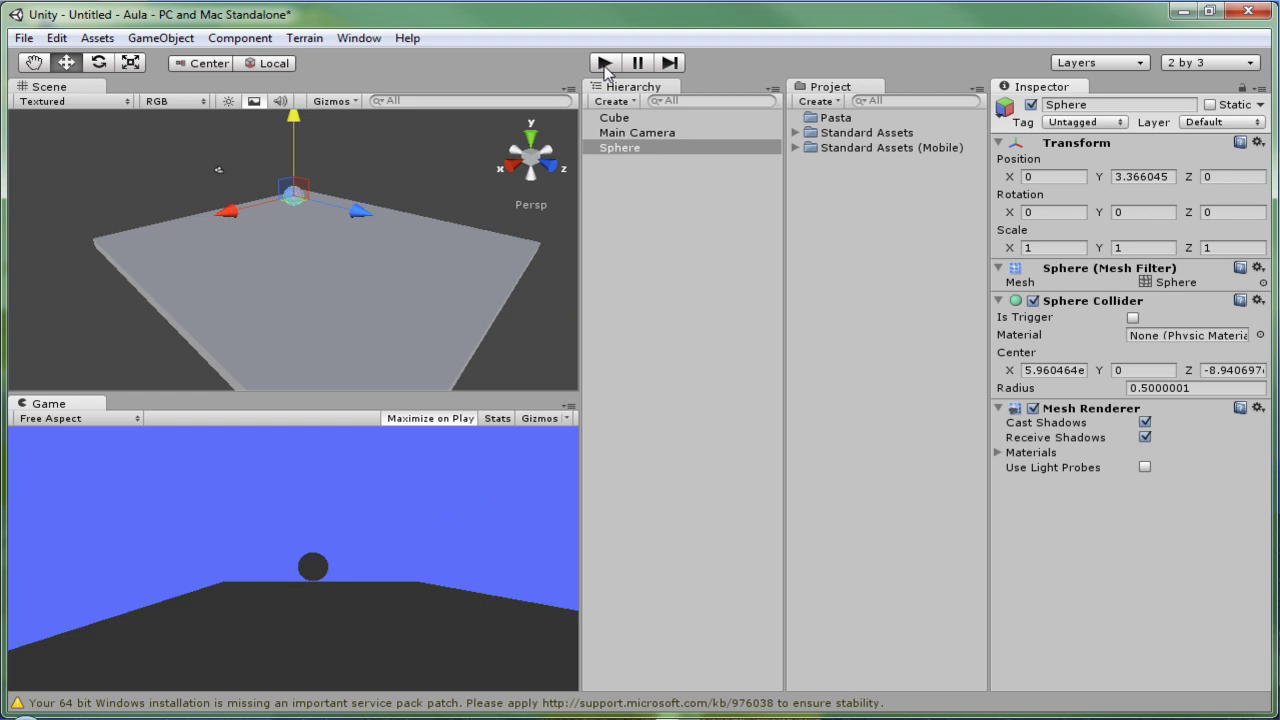
click(605, 64)
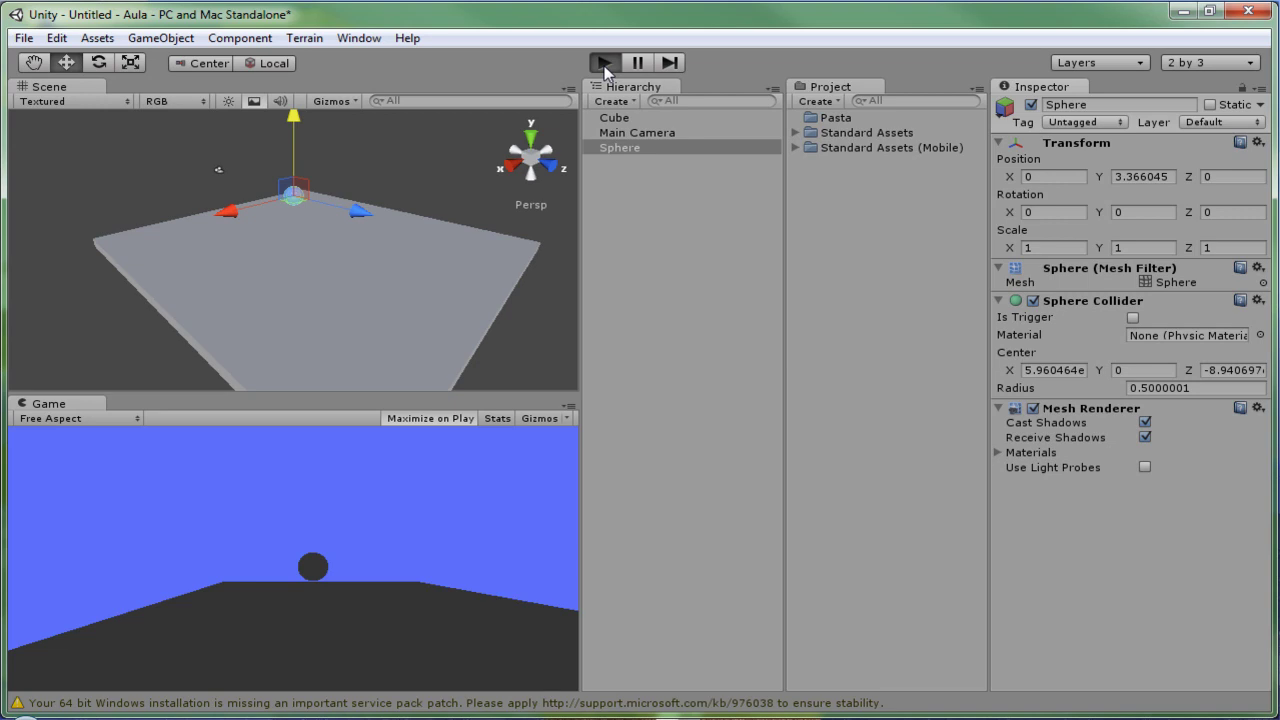
click(605, 64)
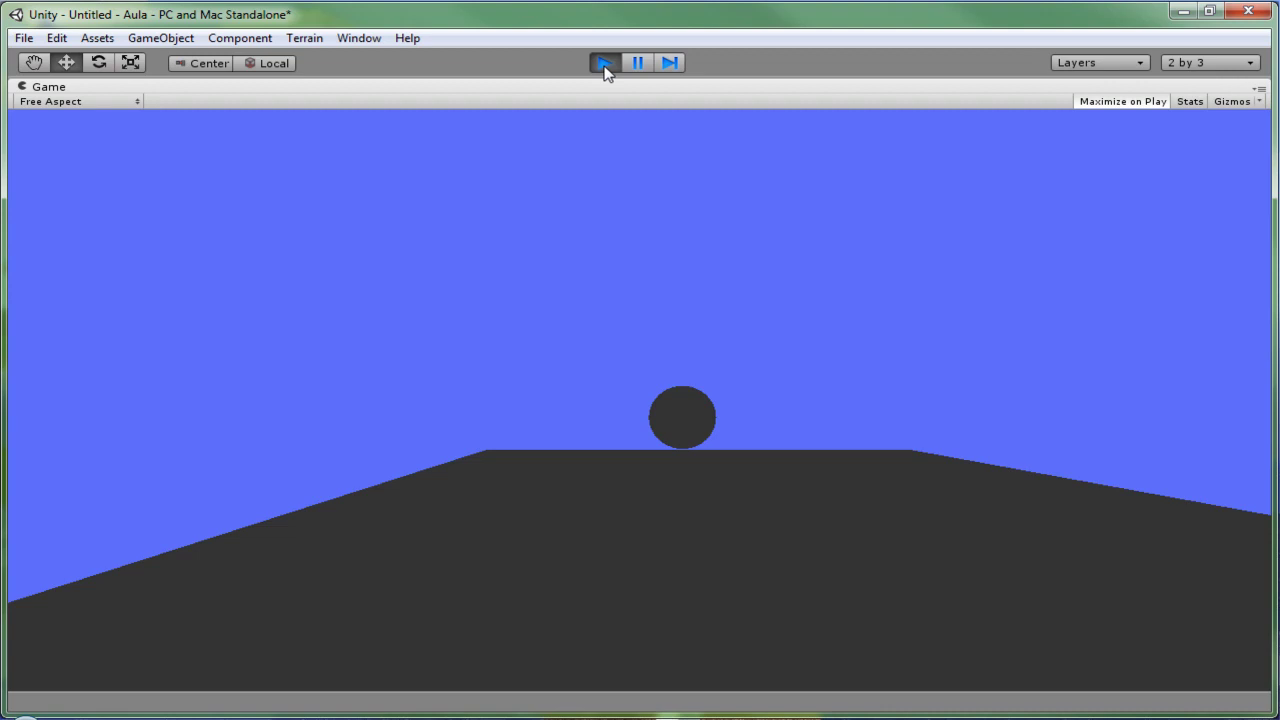
click(605, 64)
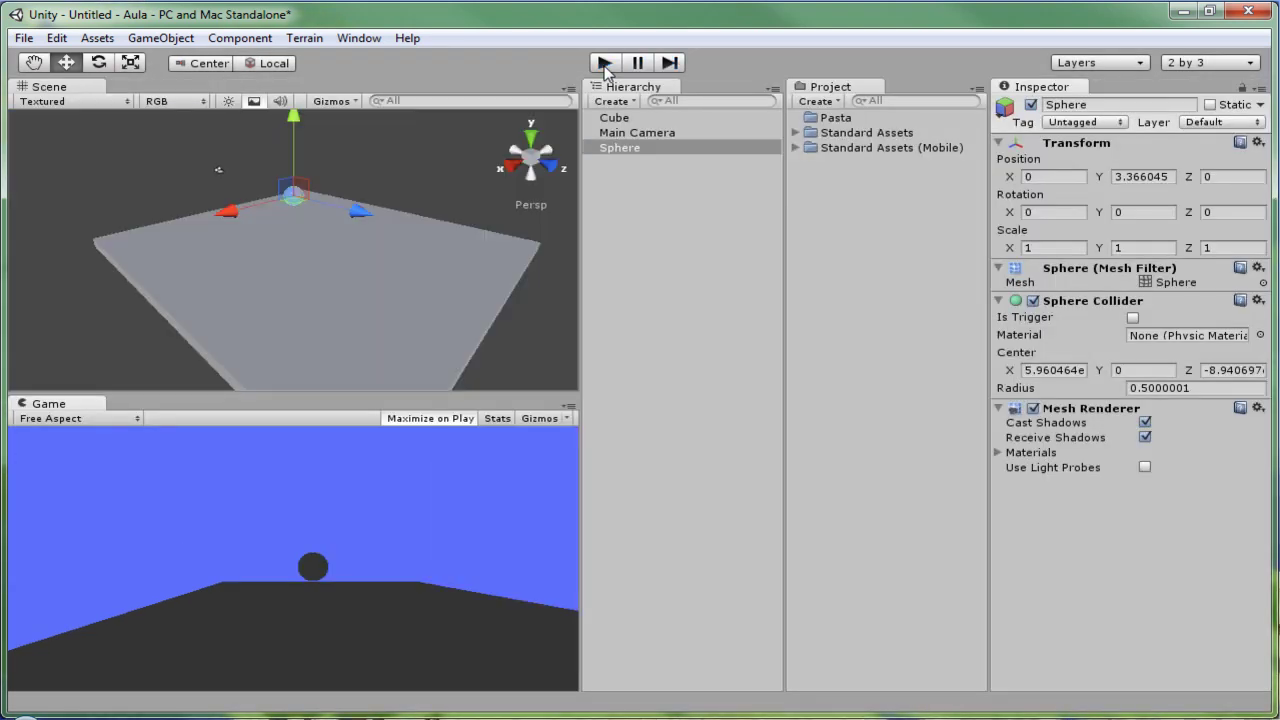
Create a Directional Light from GameObject > Create Other
click(165, 42)
mouse_move(177, 84)
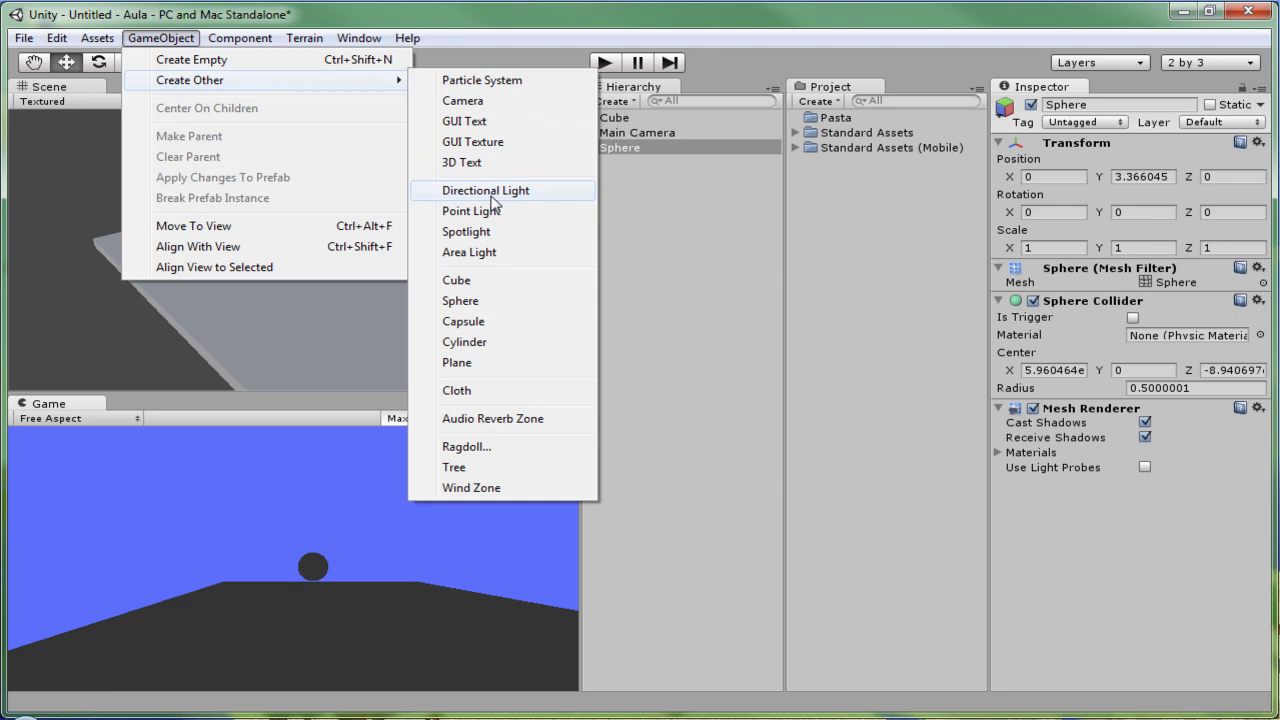
click(492, 194)
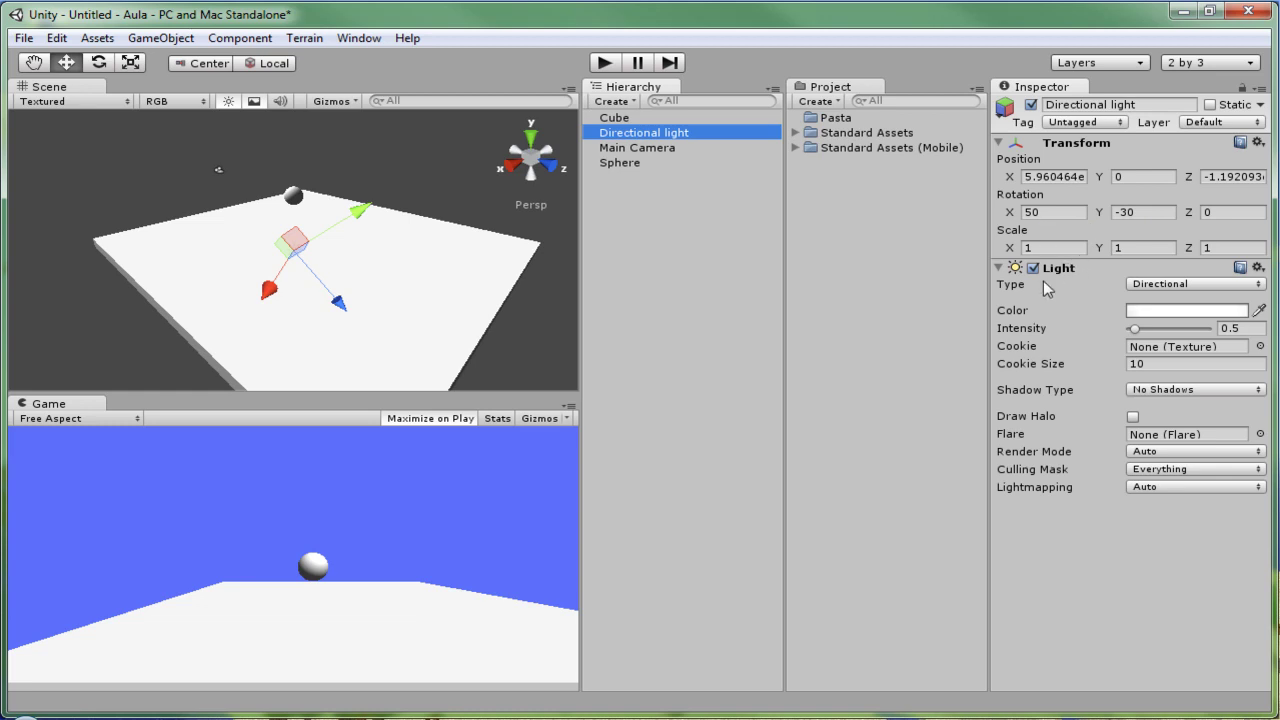
Rotate the directional light to about 84° on X, then play-test the lighting
click(100, 62)
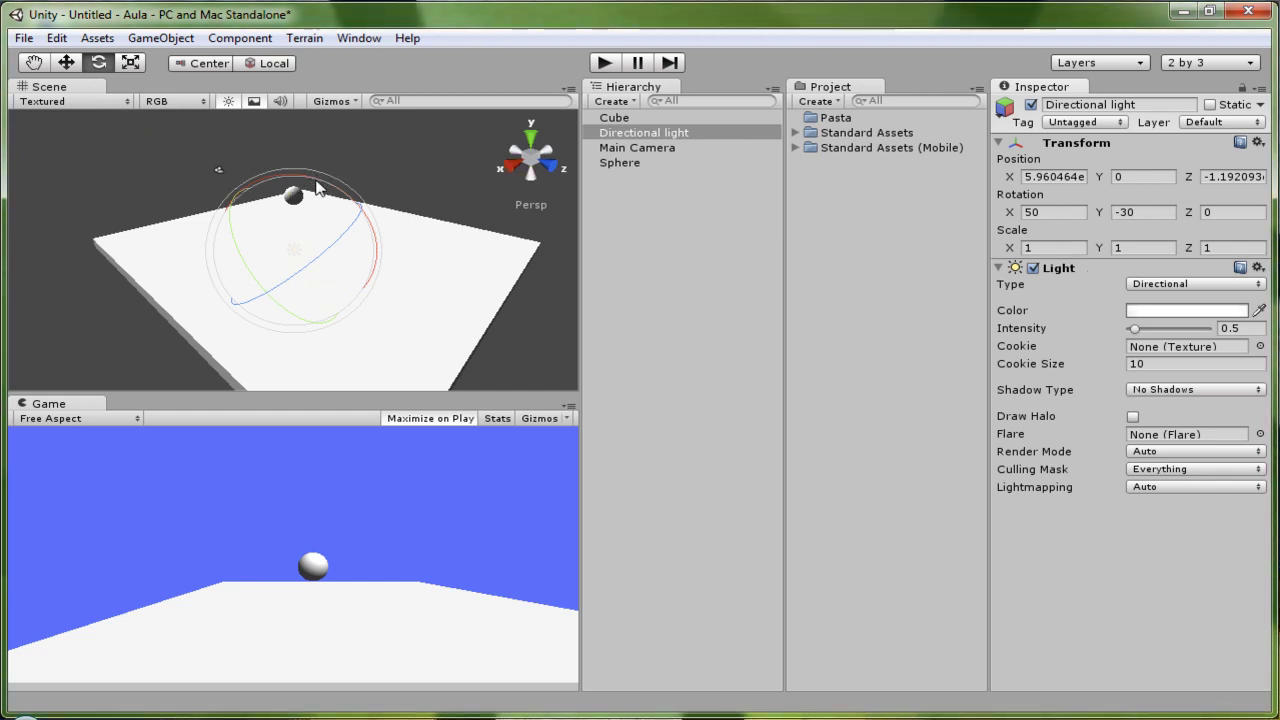
mouse_move(328, 190)
mouse_down()
mouse_move(210, 120)
mouse_move(158, 290)
mouse_move(414, 317)
mouse_move(296, 246)
mouse_move(237, 283)
mouse_up()
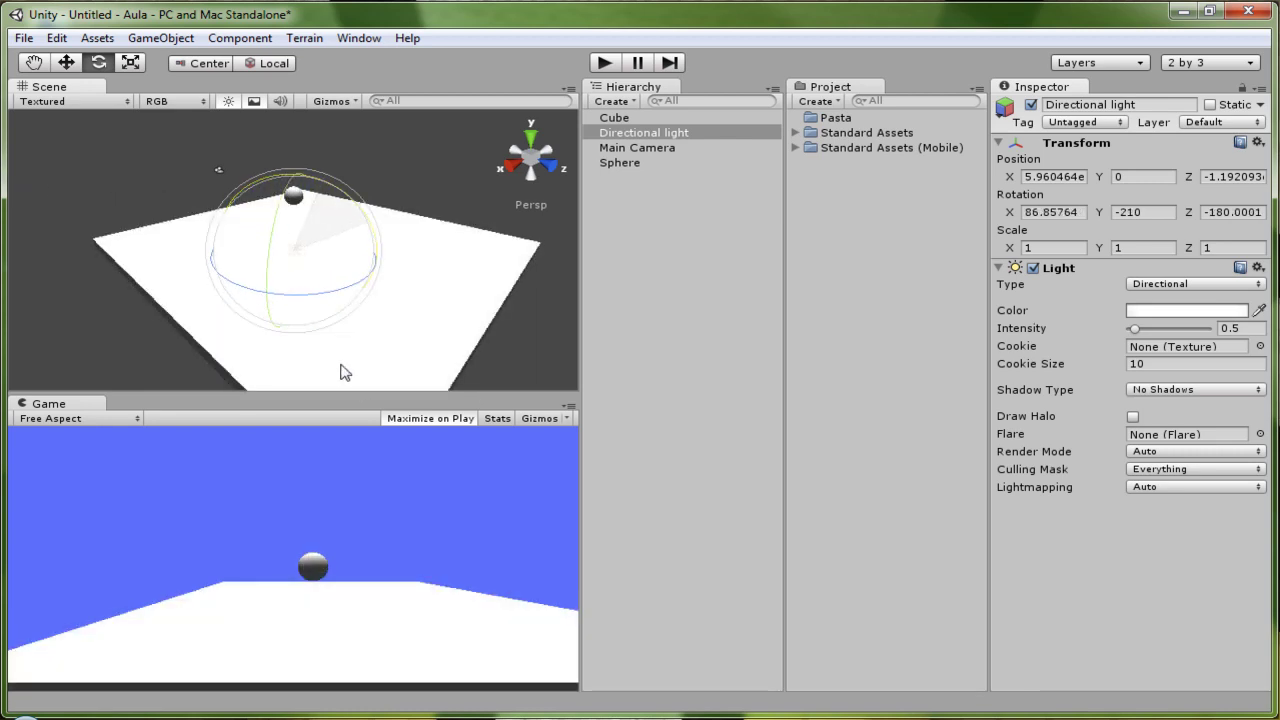
mouse_move(237, 283)
mouse_down()
mouse_move(514, 488)
mouse_move(240, 233)
mouse_move(329, 277)
mouse_up()
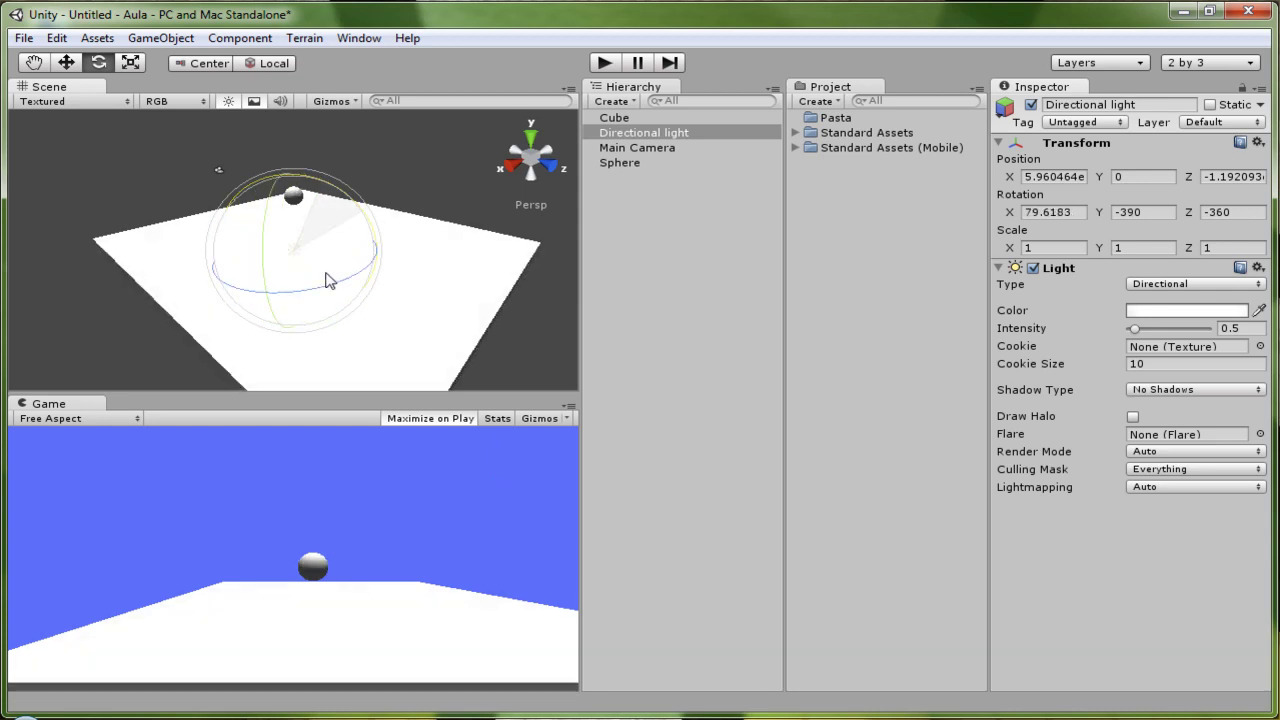
click(605, 63)
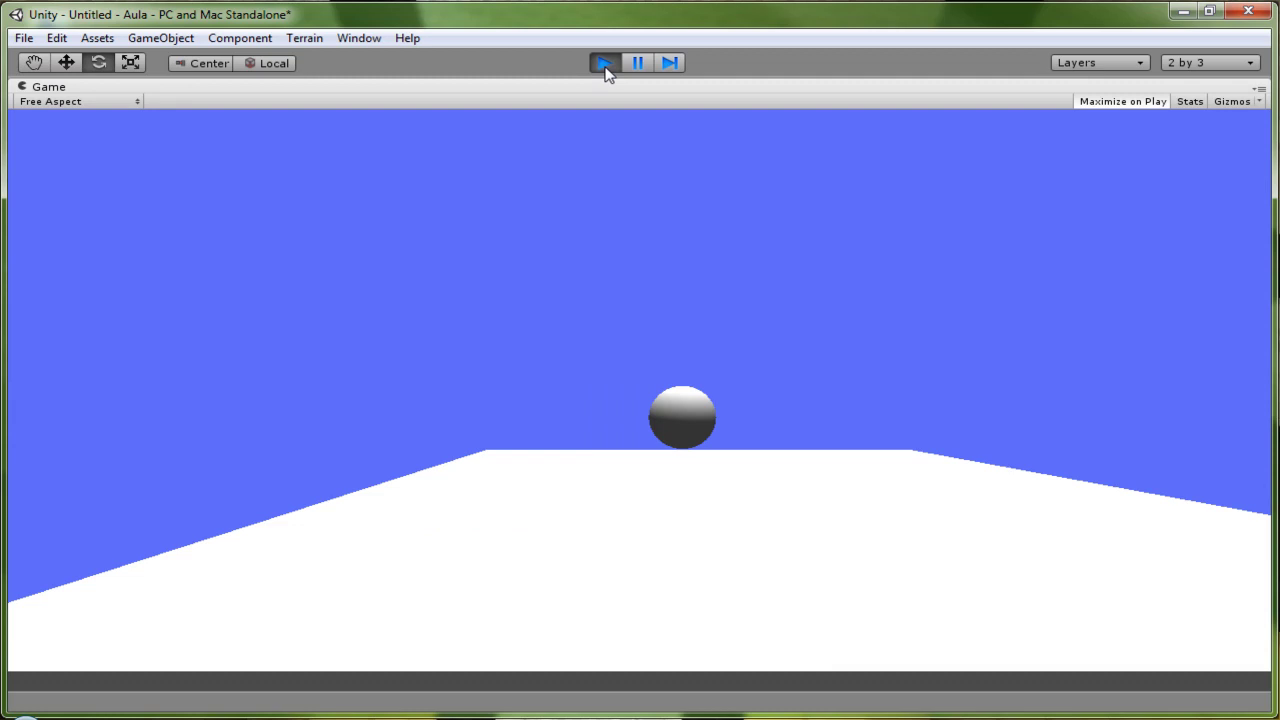
click(605, 63)
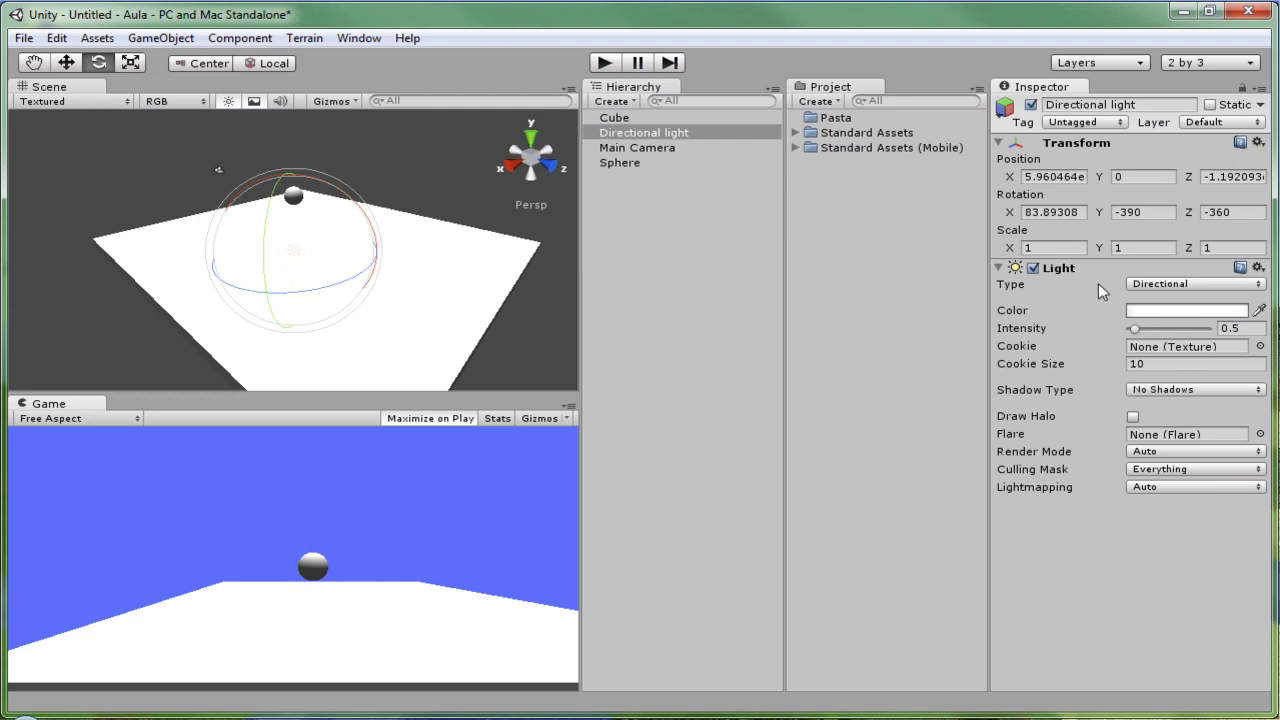
Pick a yellow light colour of about R201 G240 B75 in the colour picker
click(1166, 313)
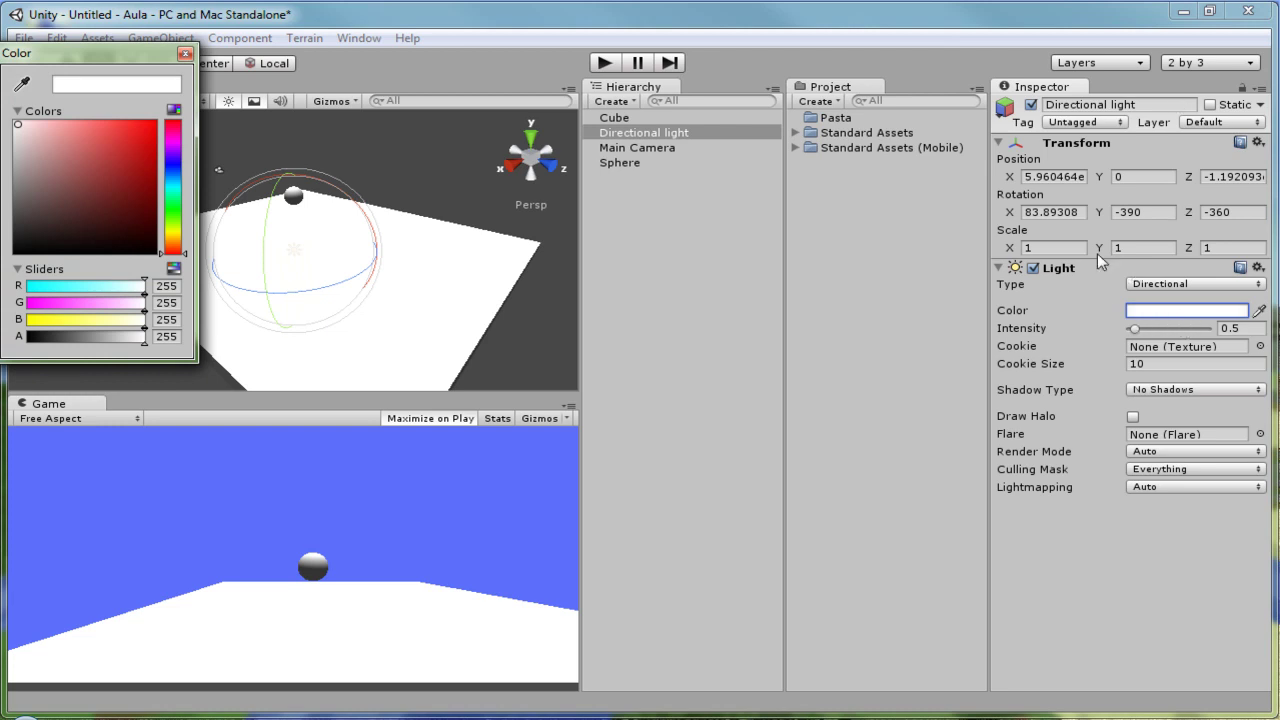
drag(138, 150, 58, 208)
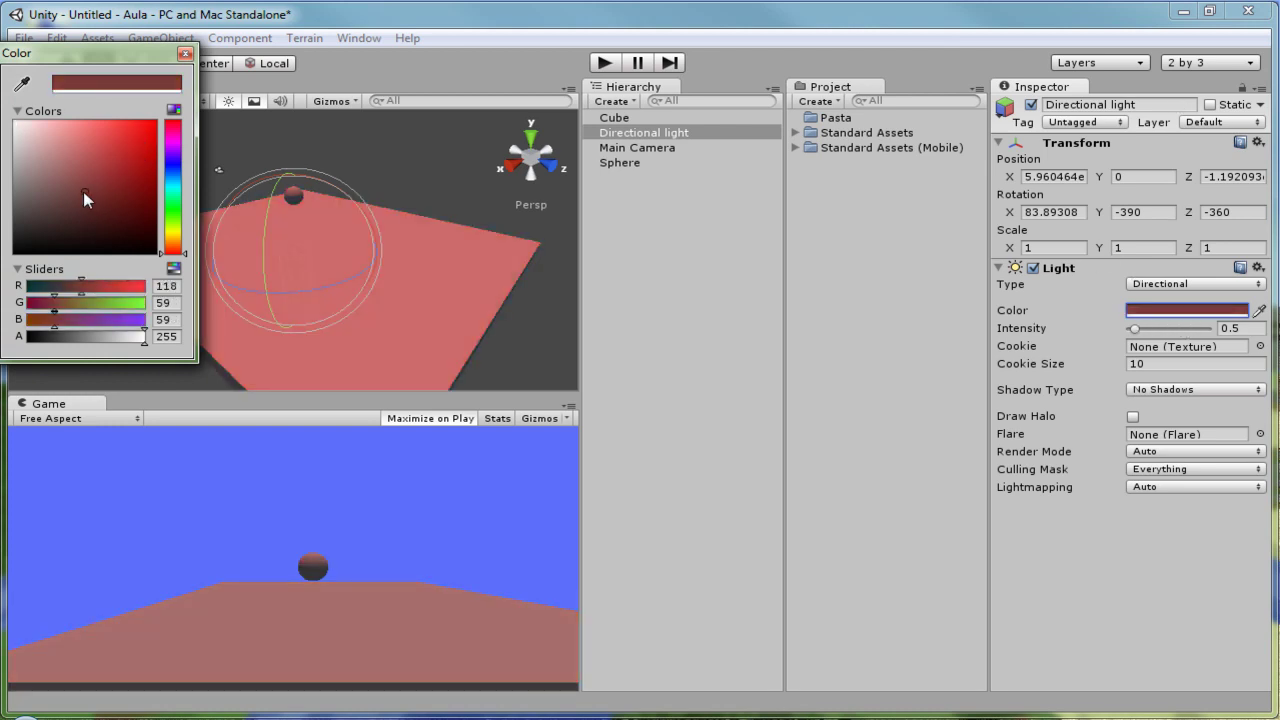
click(172, 184)
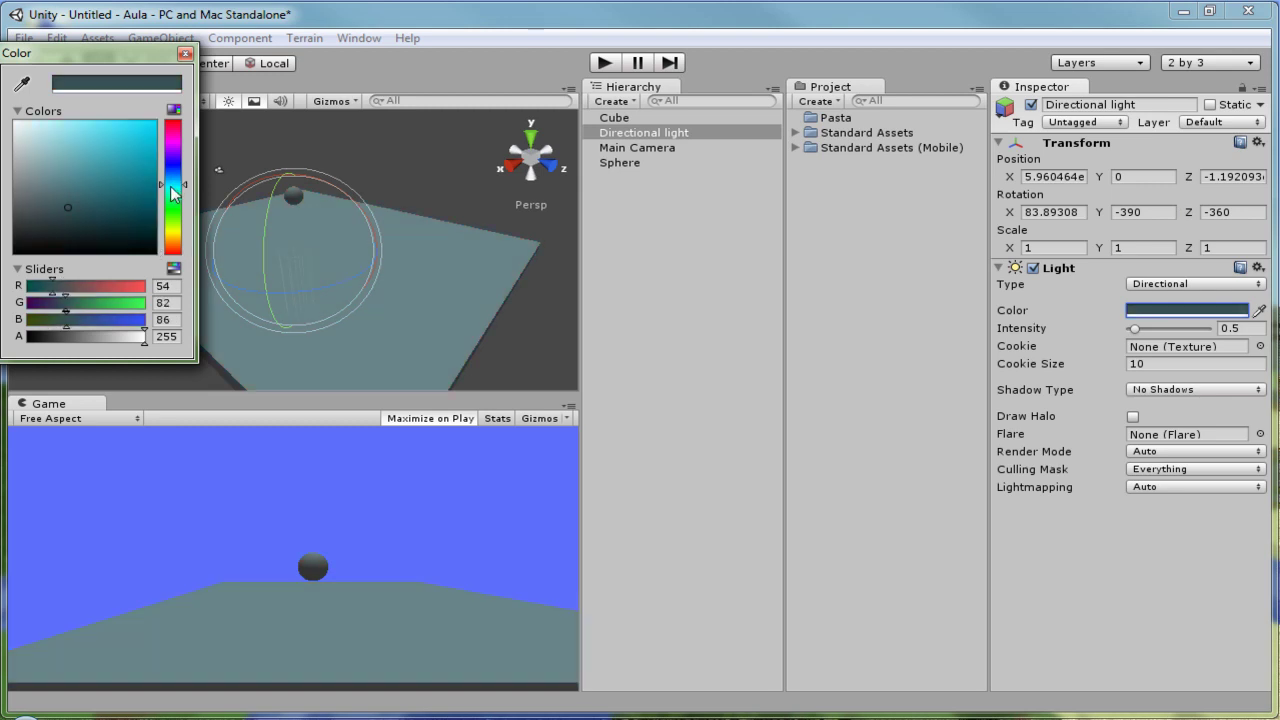
drag(105, 157, 80, 123)
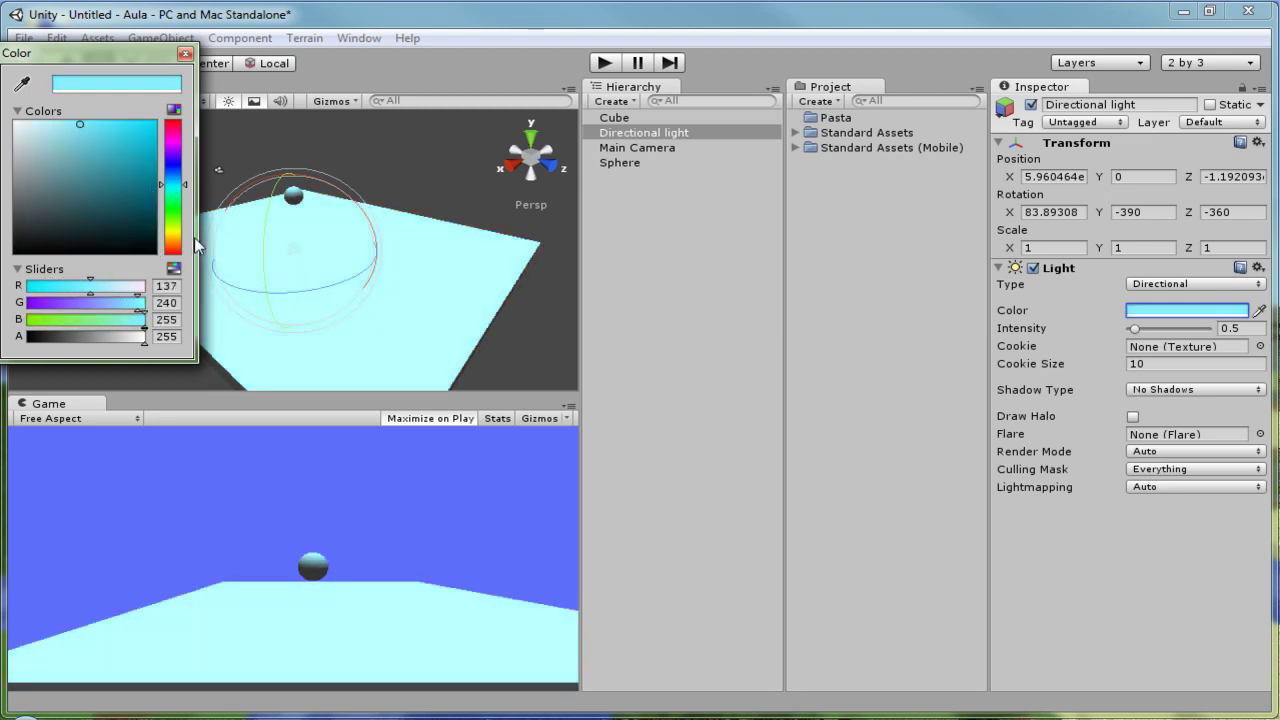
click(172, 226)
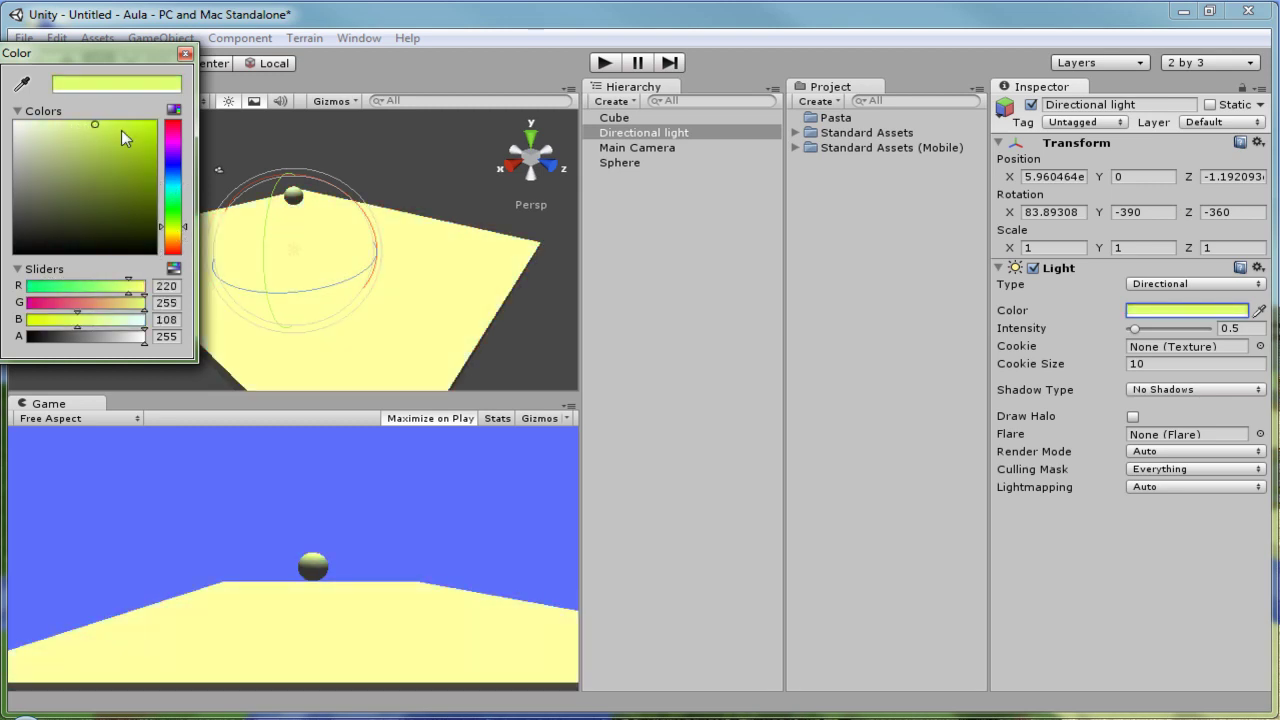
drag(94, 123, 110, 131)
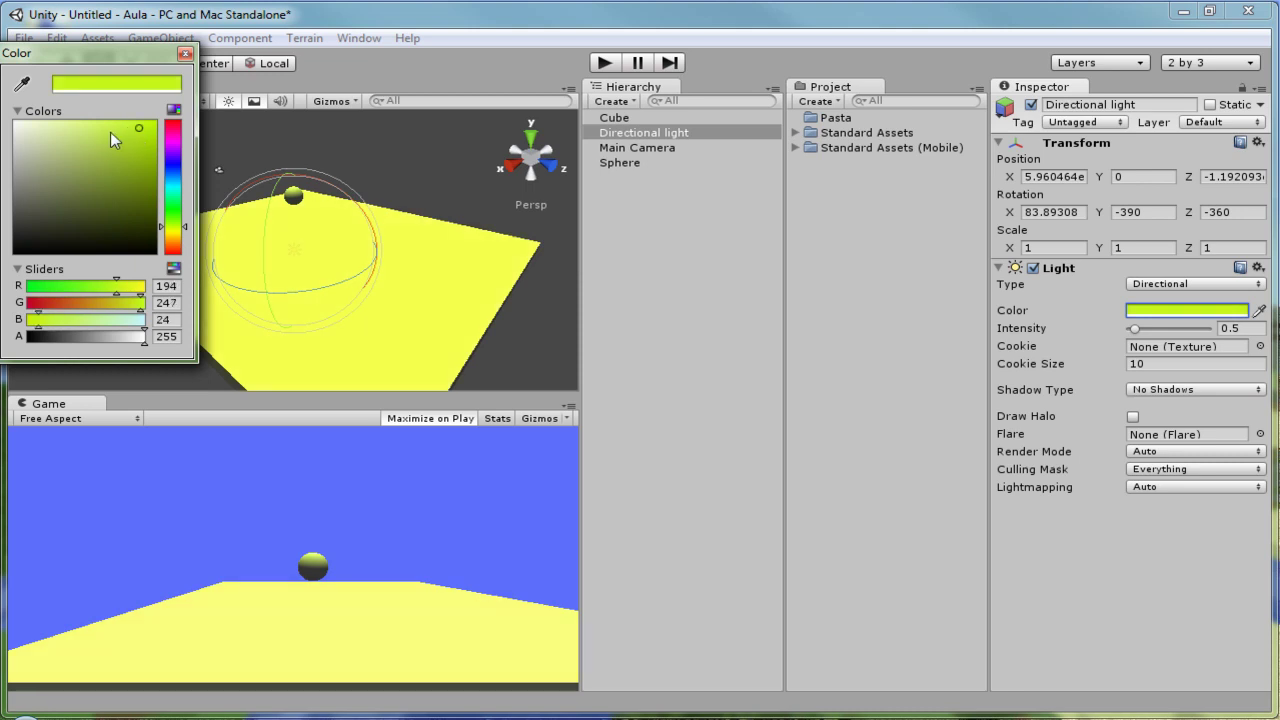
Close the picker and play the scene to check the yellow lighting, then stop
click(605, 63)
click(605, 63)
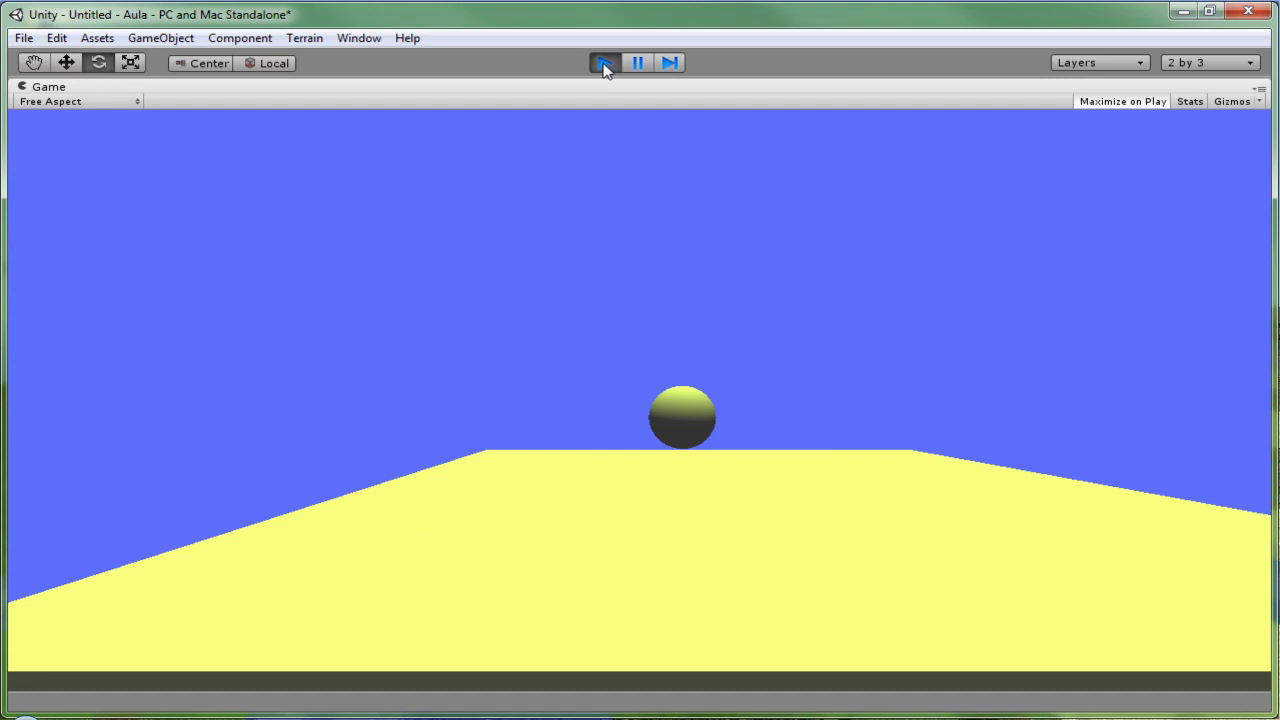
click(605, 63)
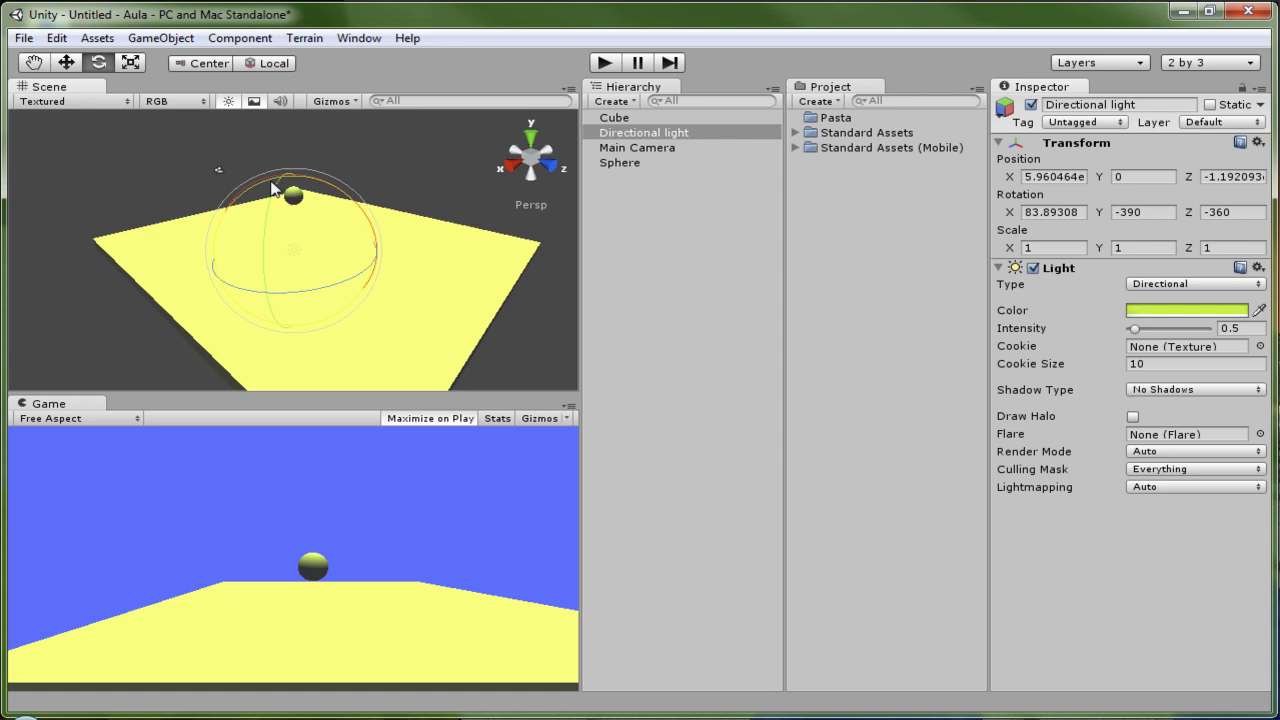
Add a Rigidbody (mass 1, gravity on) to the Sphere, then play-test it
click(625, 163)
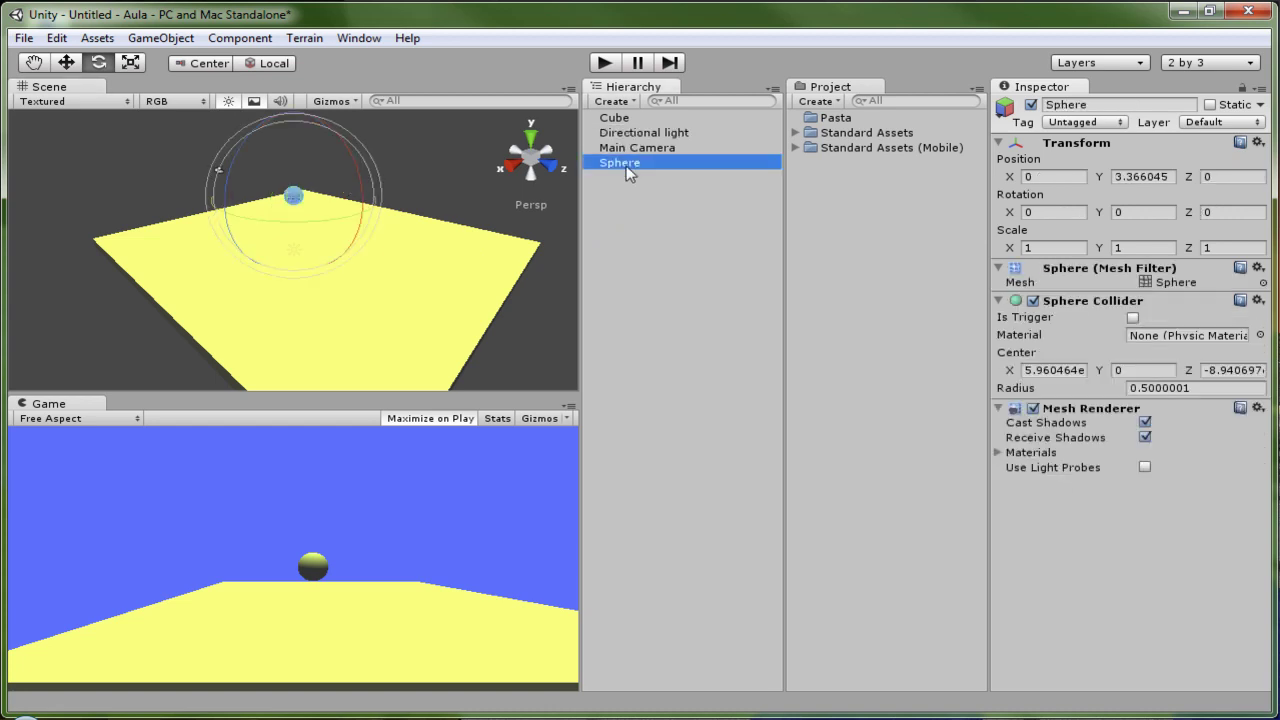
click(295, 199)
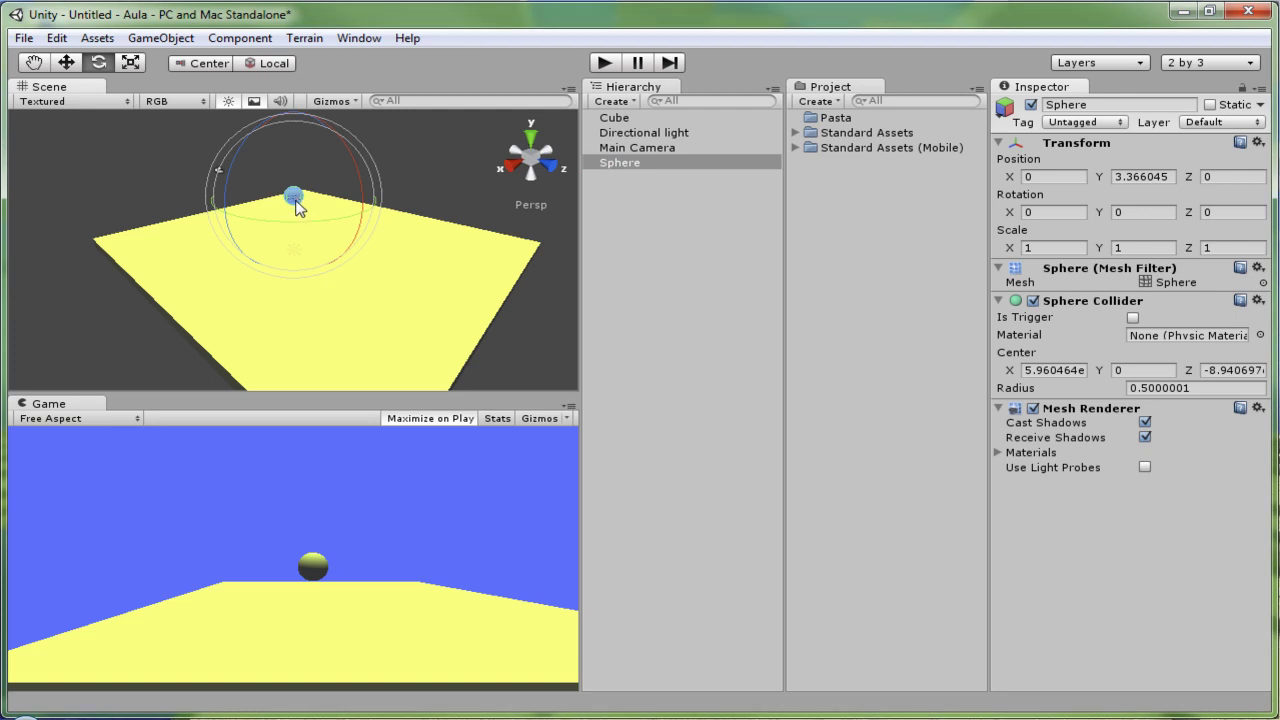
click(250, 47)
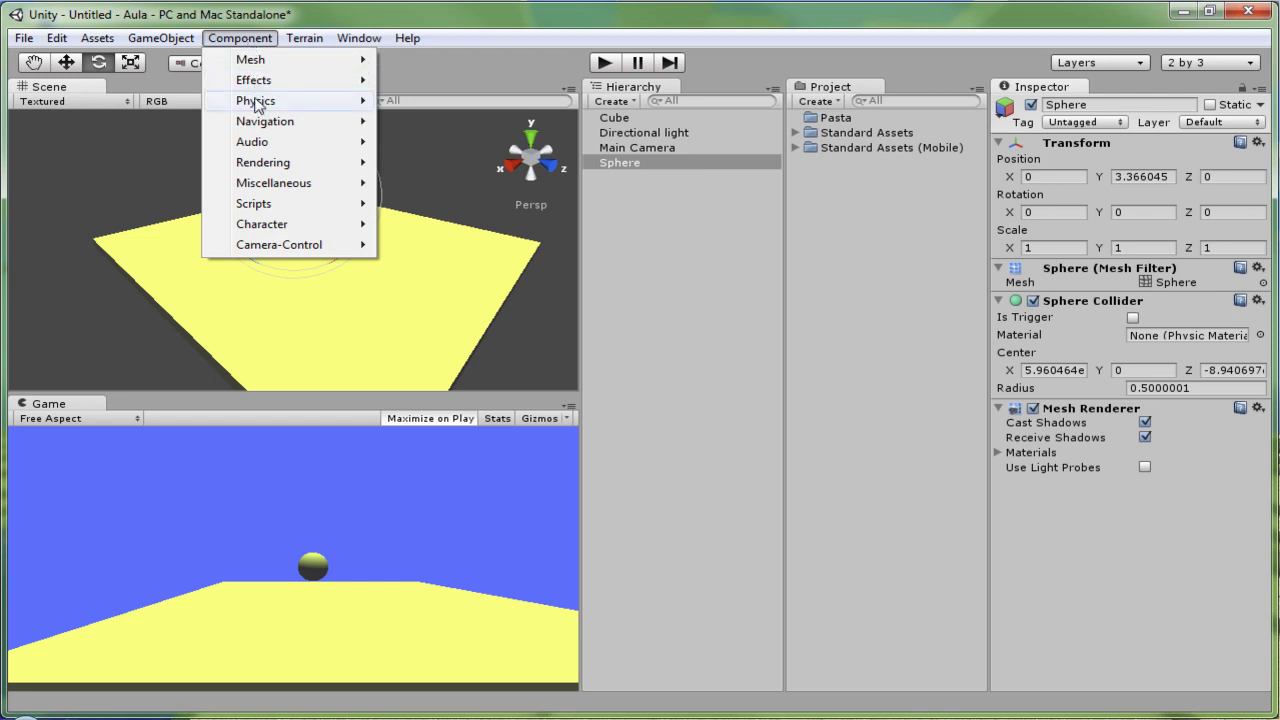
mouse_move(258, 106)
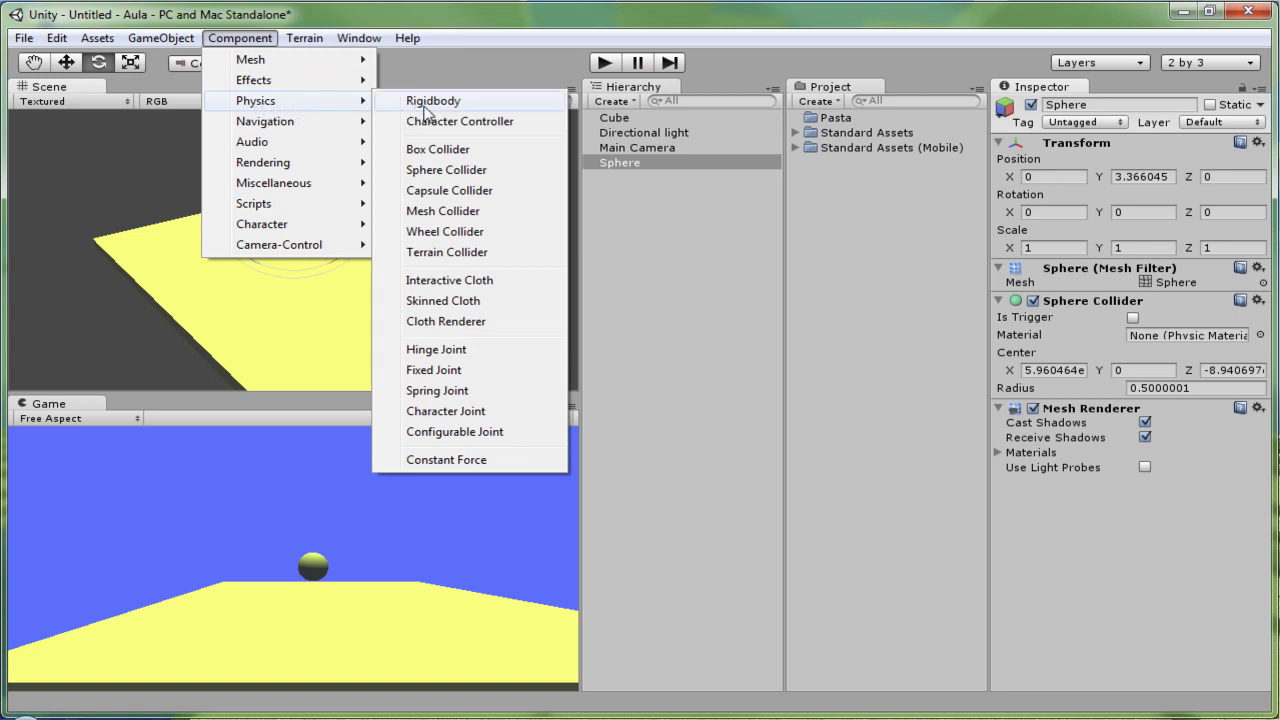
click(427, 104)
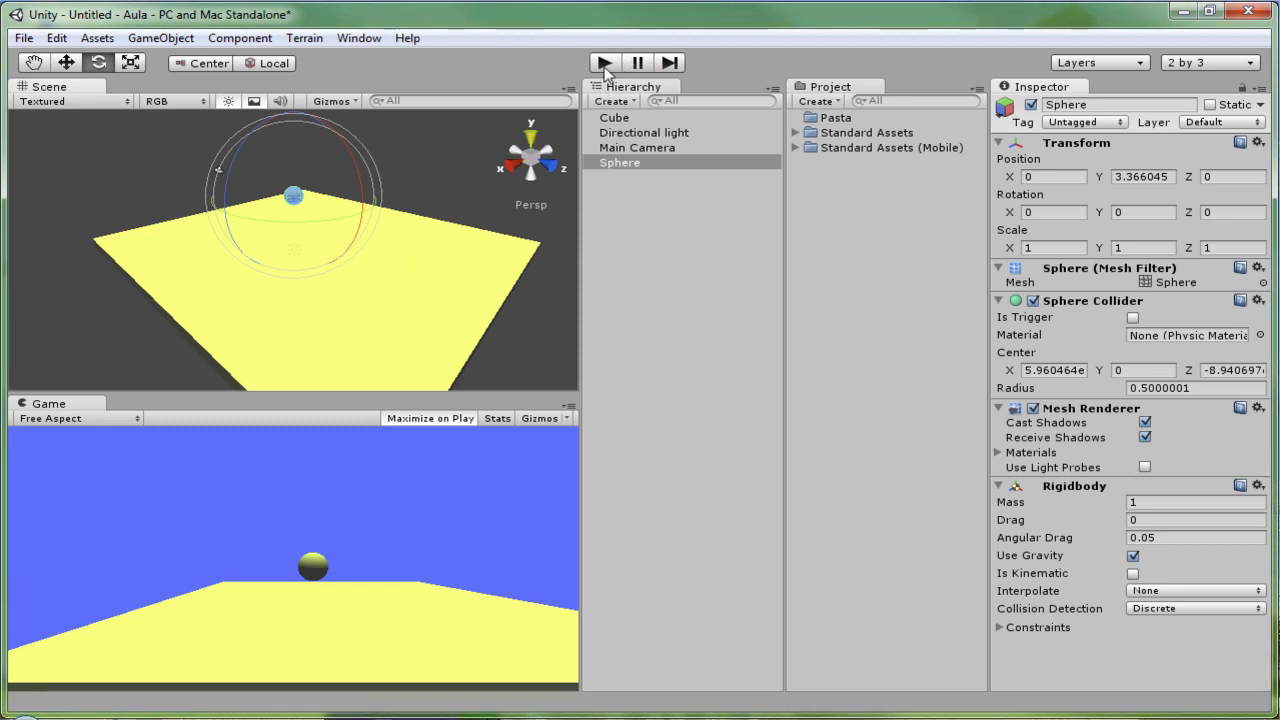
click(605, 64)
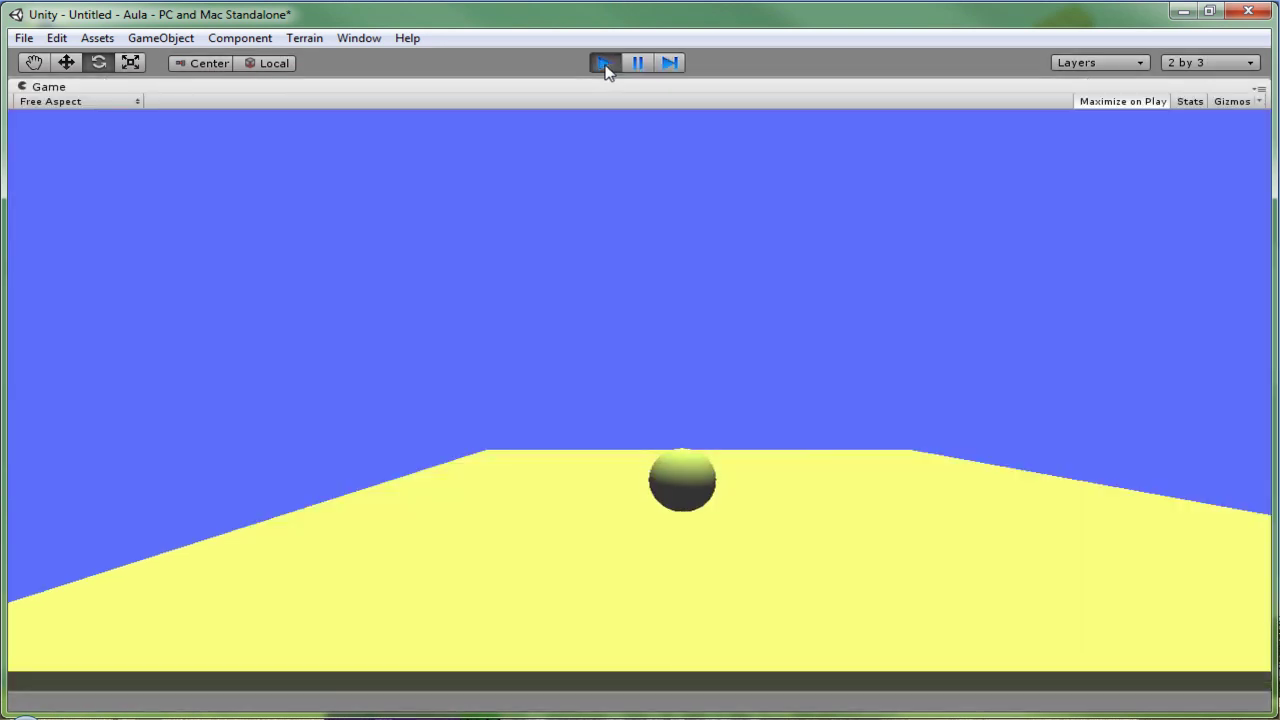
click(605, 64)
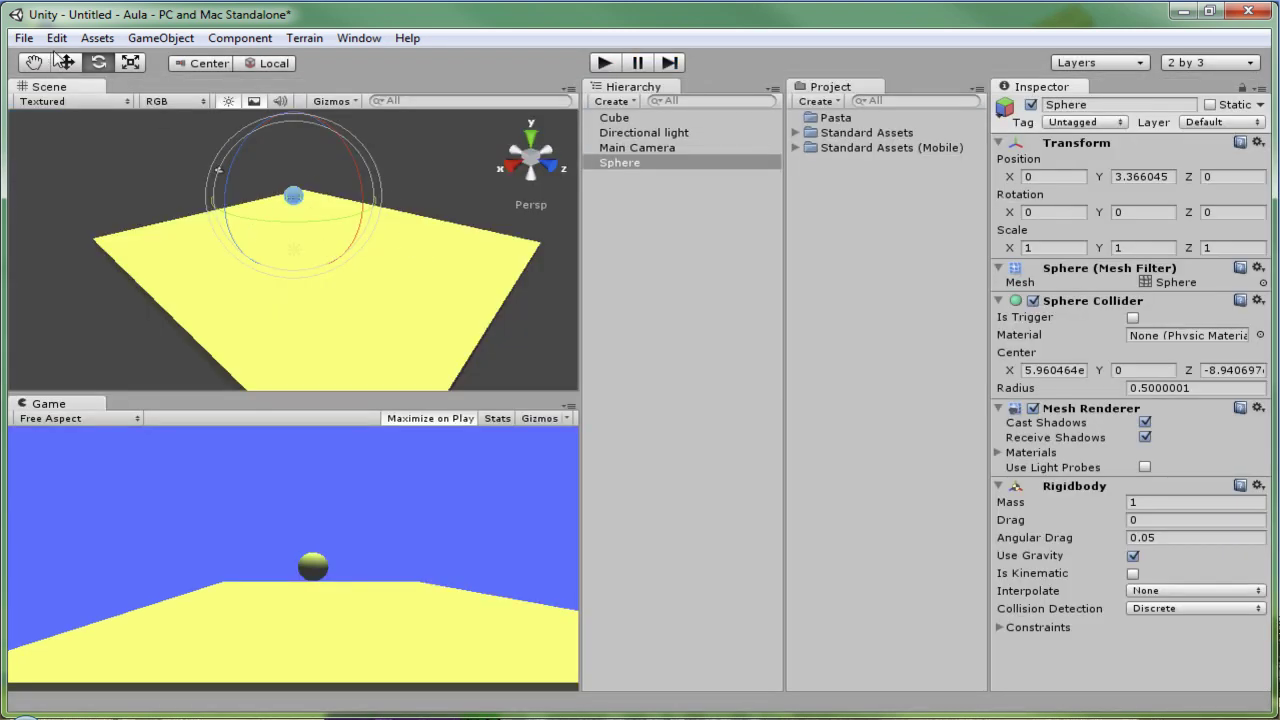
Lift the sphere to Y 8.794044 and play the game to watch it fall
click(66, 62)
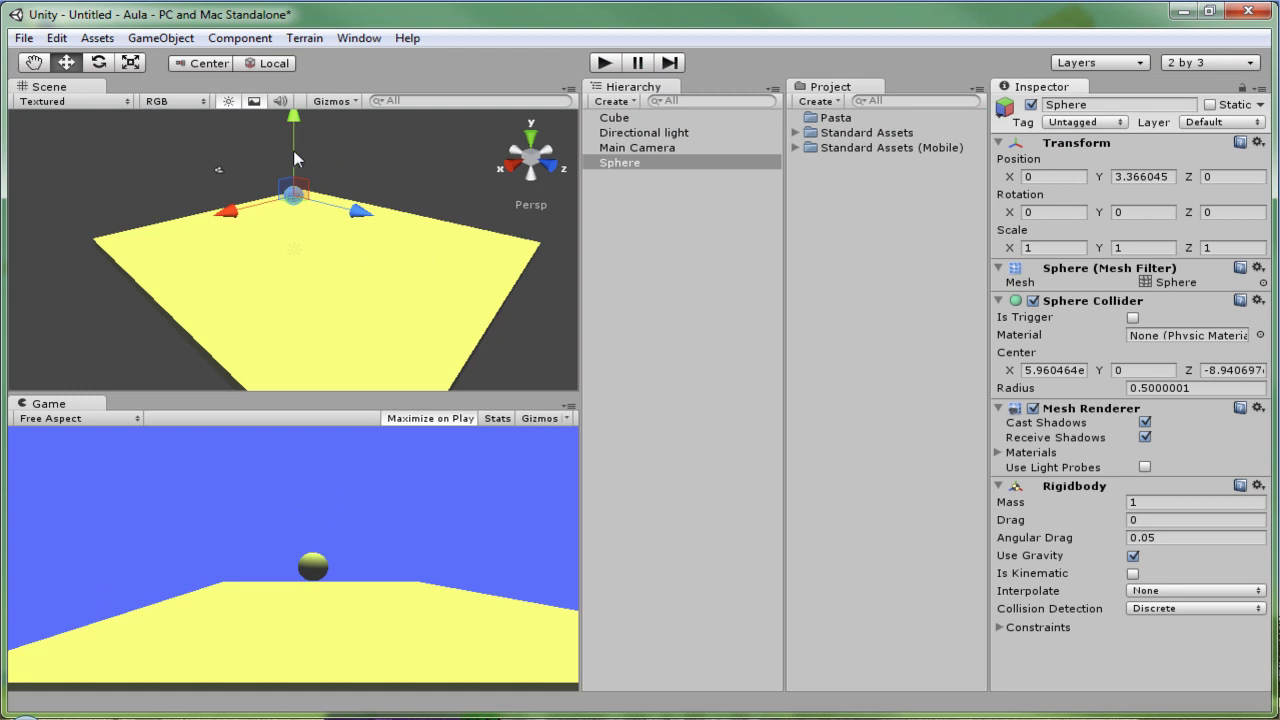
drag(294, 158, 308, 30)
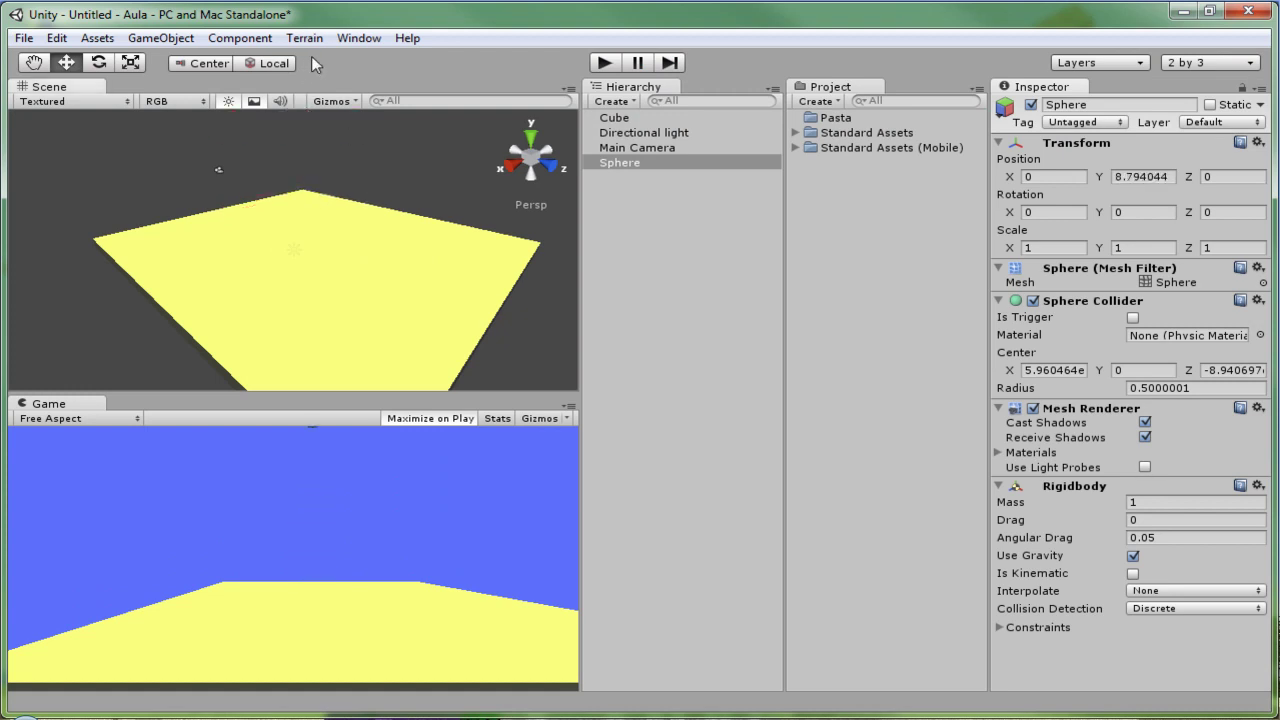
click(605, 63)
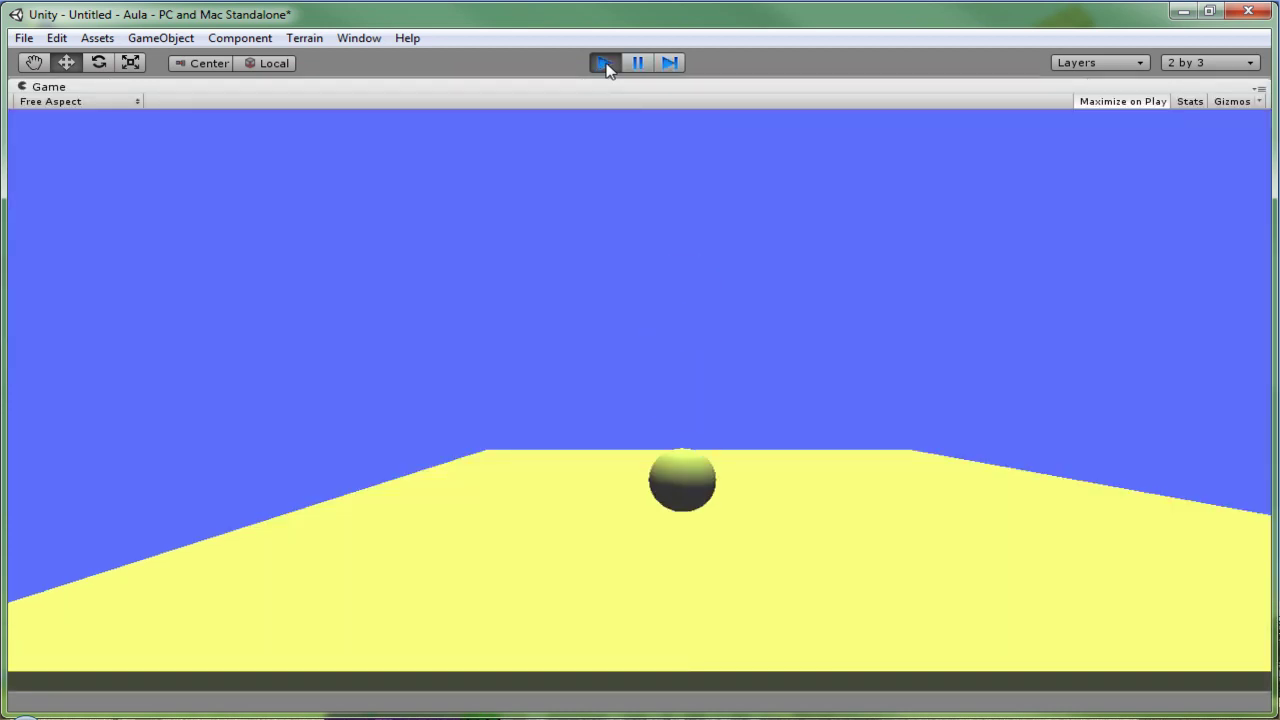
click(606, 66)
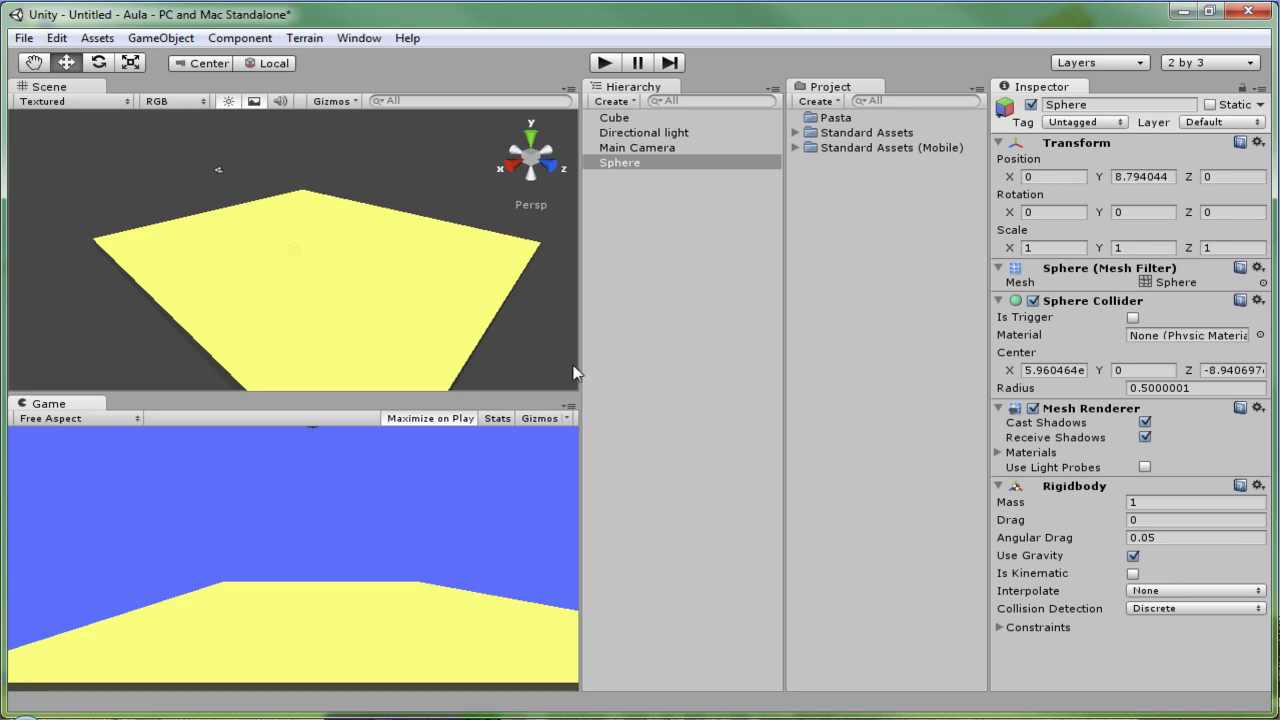
scroll(419, 305, down, 3)
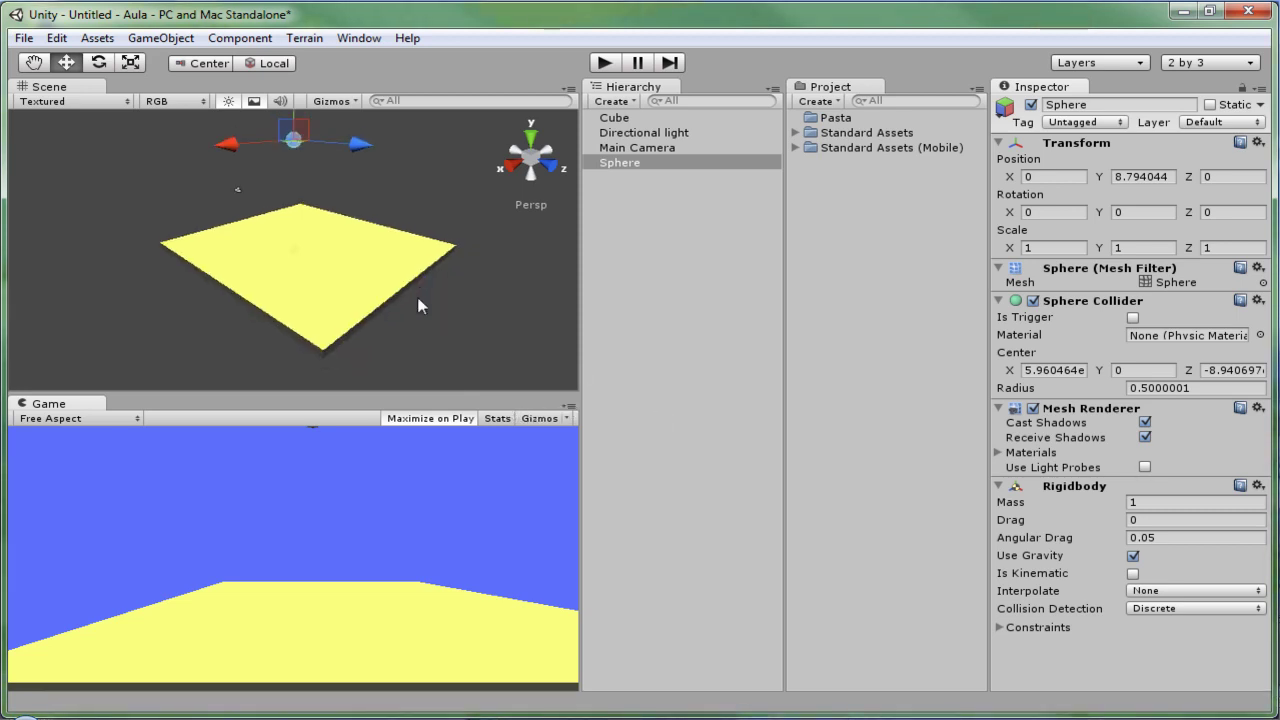
scroll(419, 305, down, 2)
scroll(419, 305, up, 2)
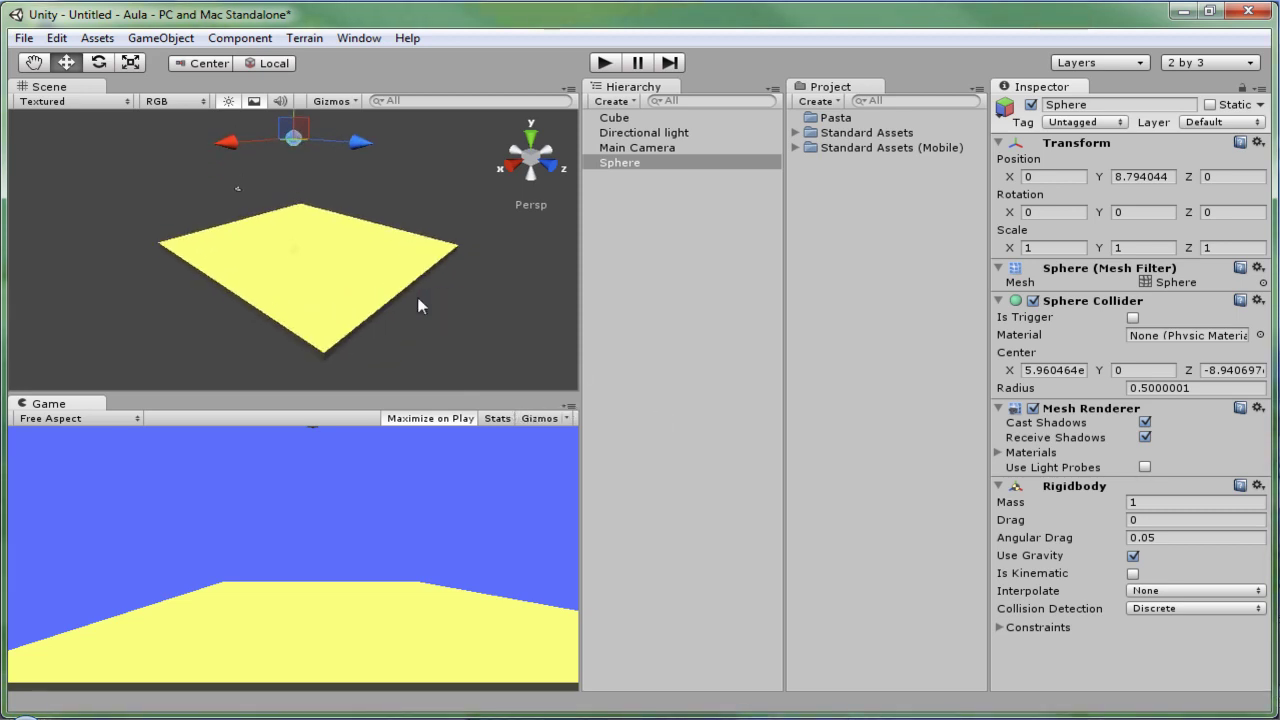
scroll(419, 305, up, 1)
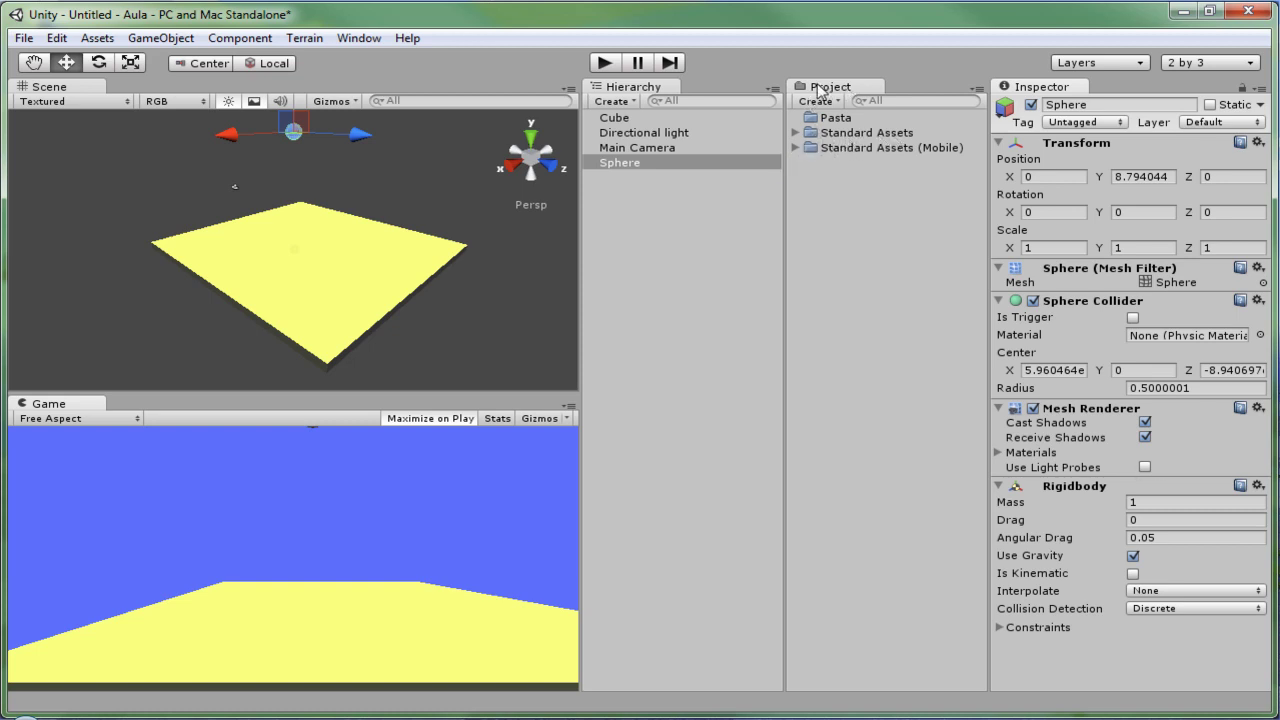
Expand Standard Assets > Character Controllers and compare the First Person and 3rd Person Controller prefabs
click(850, 138)
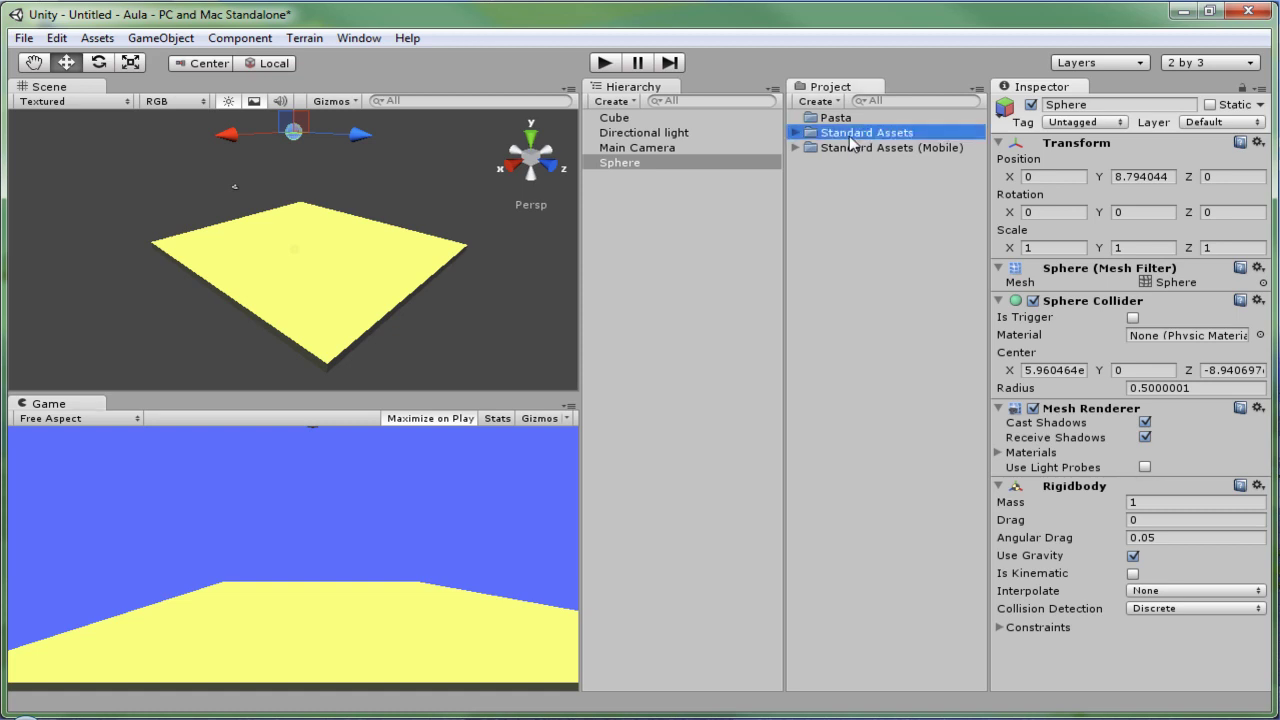
click(795, 133)
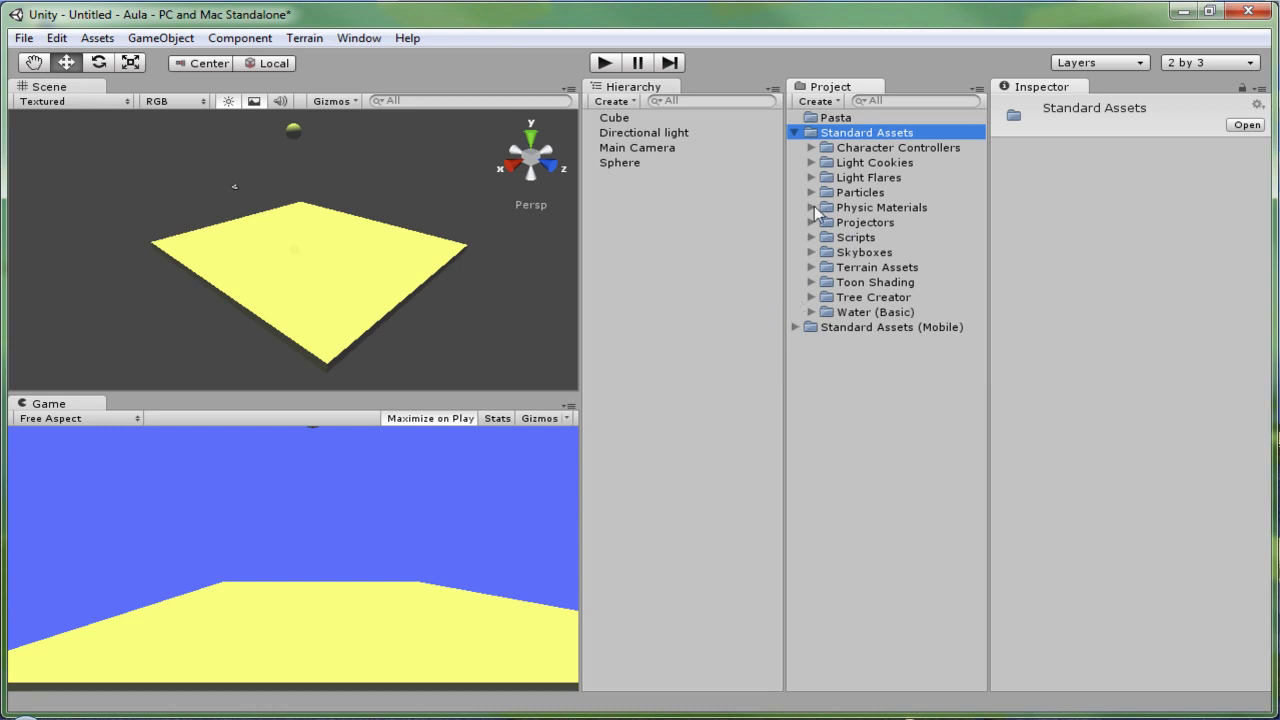
click(811, 147)
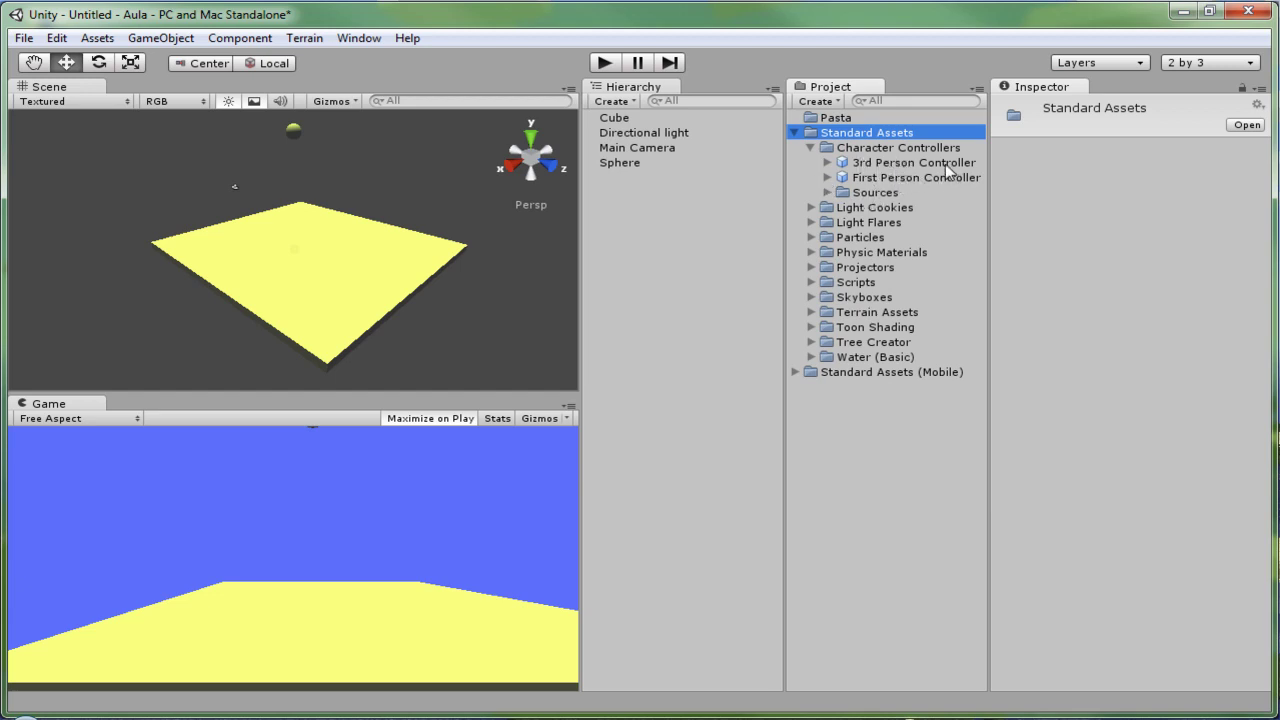
click(894, 176)
click(893, 162)
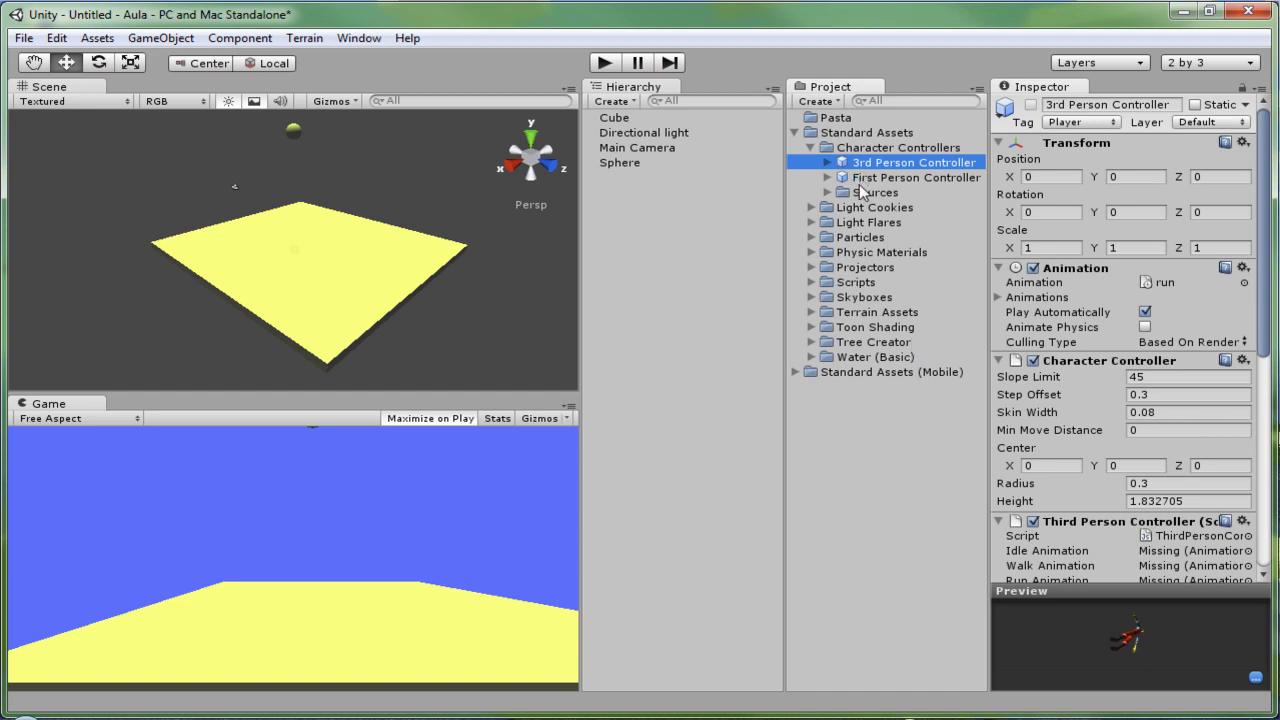
click(872, 180)
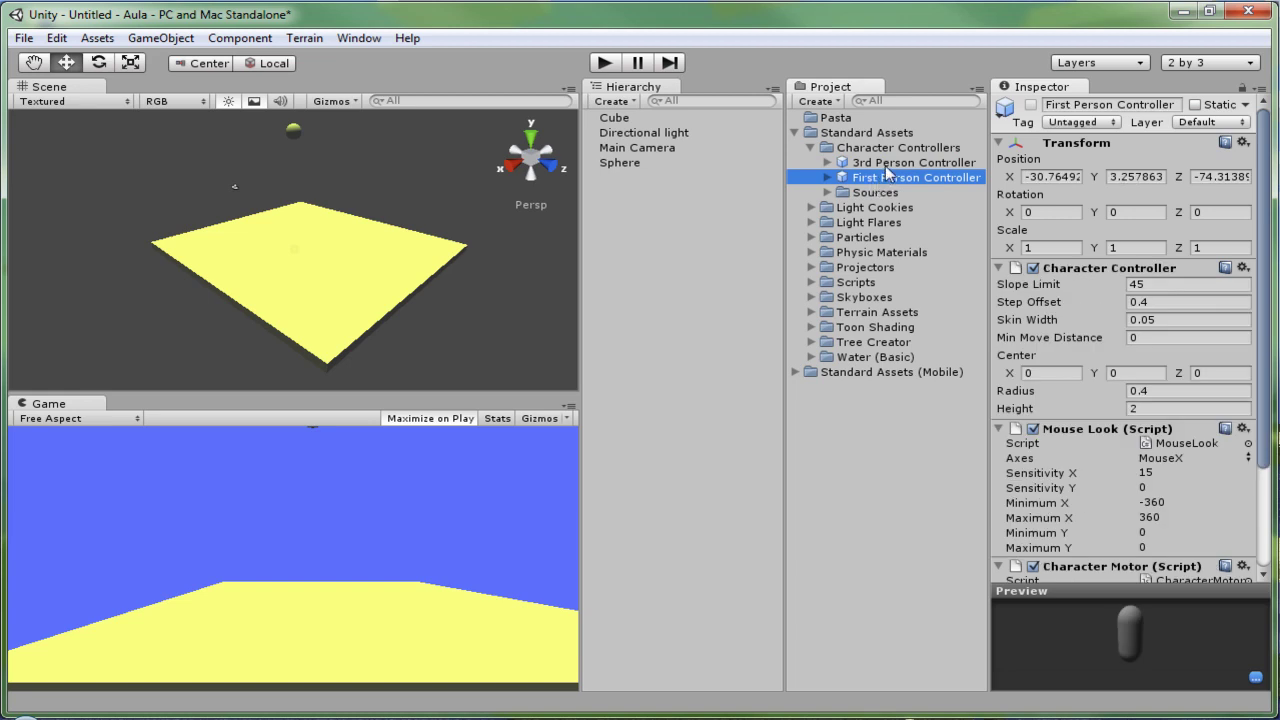
click(885, 164)
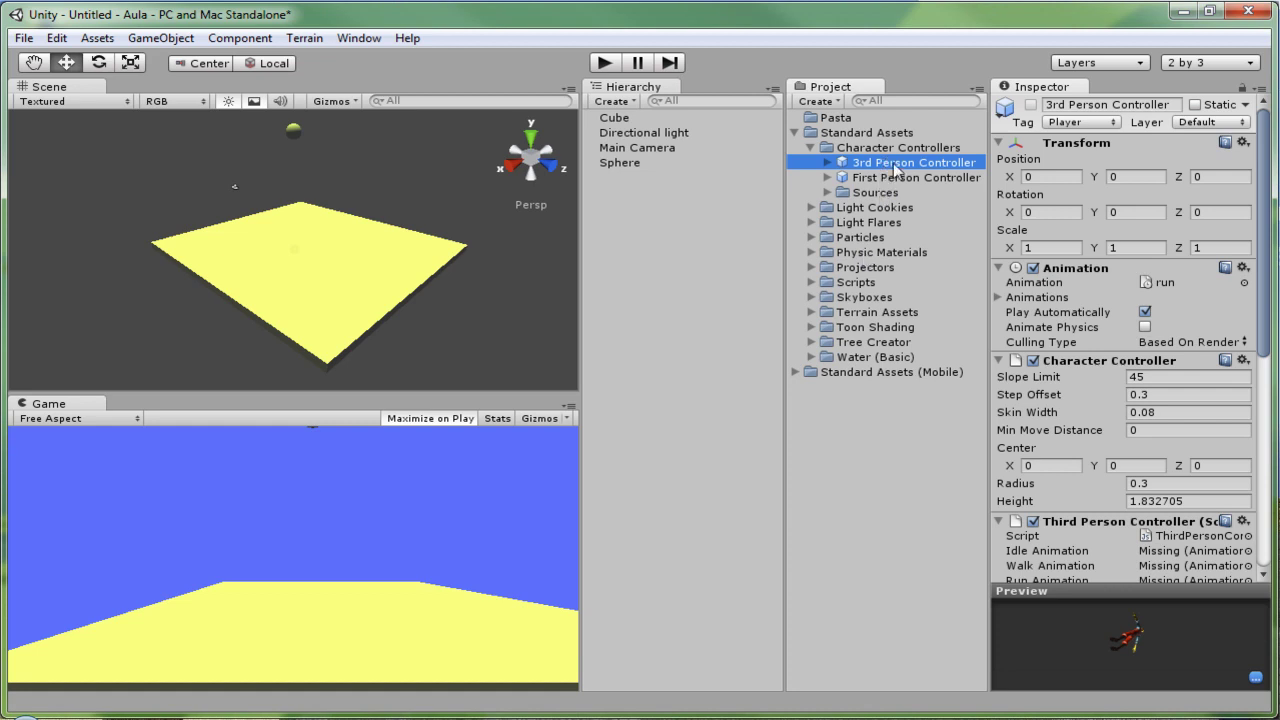
Drop the 3rd Person Controller onto the yellow floor and raise it to about 0.97, 3.67, 0.08
mouse_move(893, 166)
mouse_down()
mouse_move(305, 205)
mouse_move(284, 232)
mouse_up()
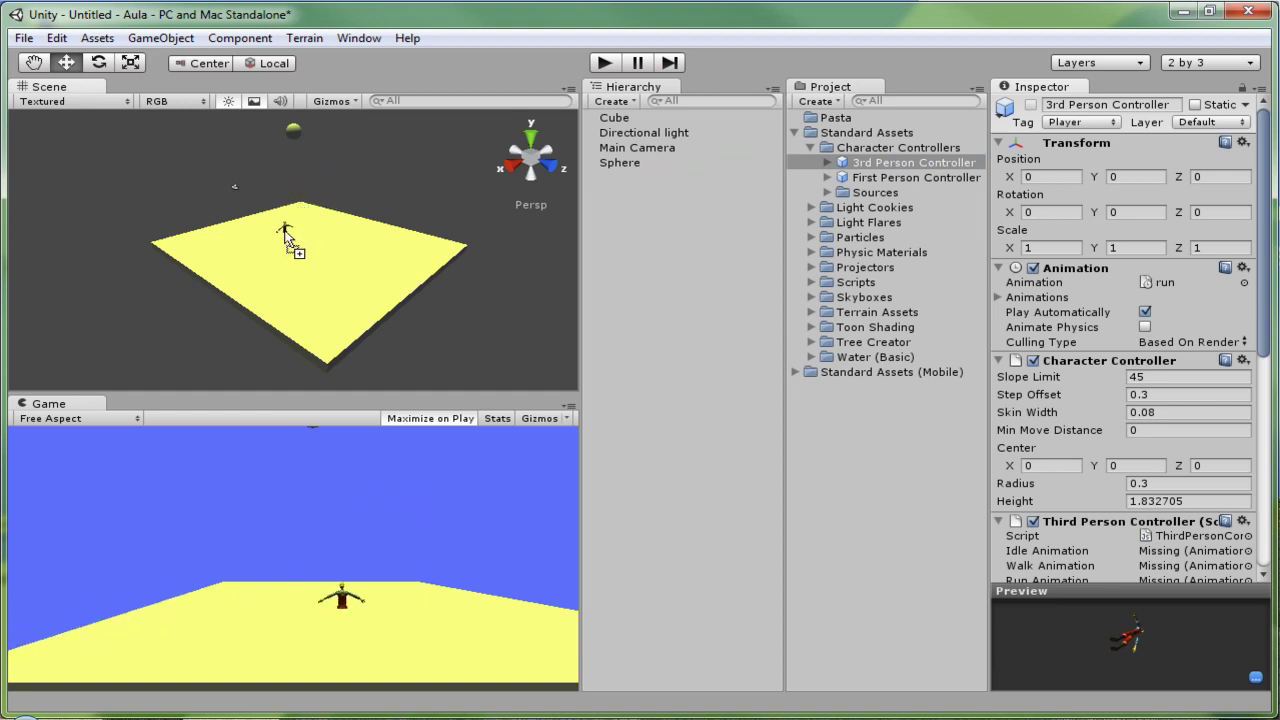
drag(284, 232, 284, 232)
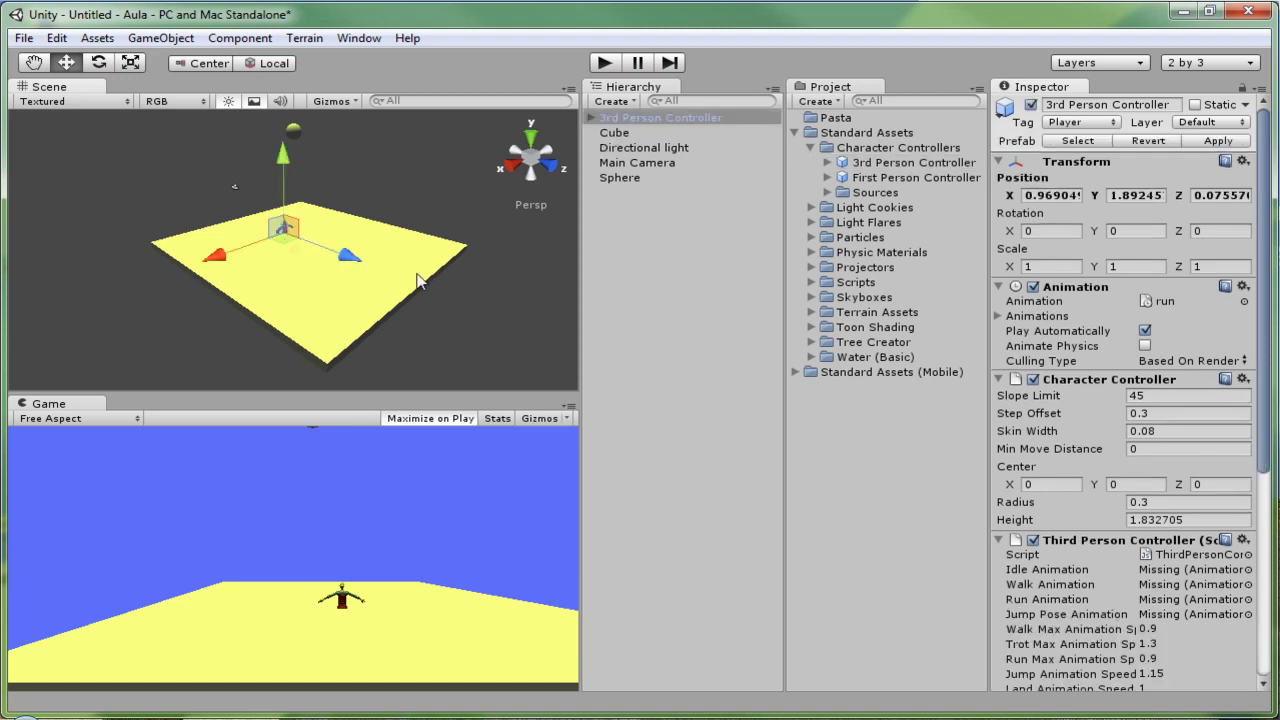
drag(279, 153, 273, 138)
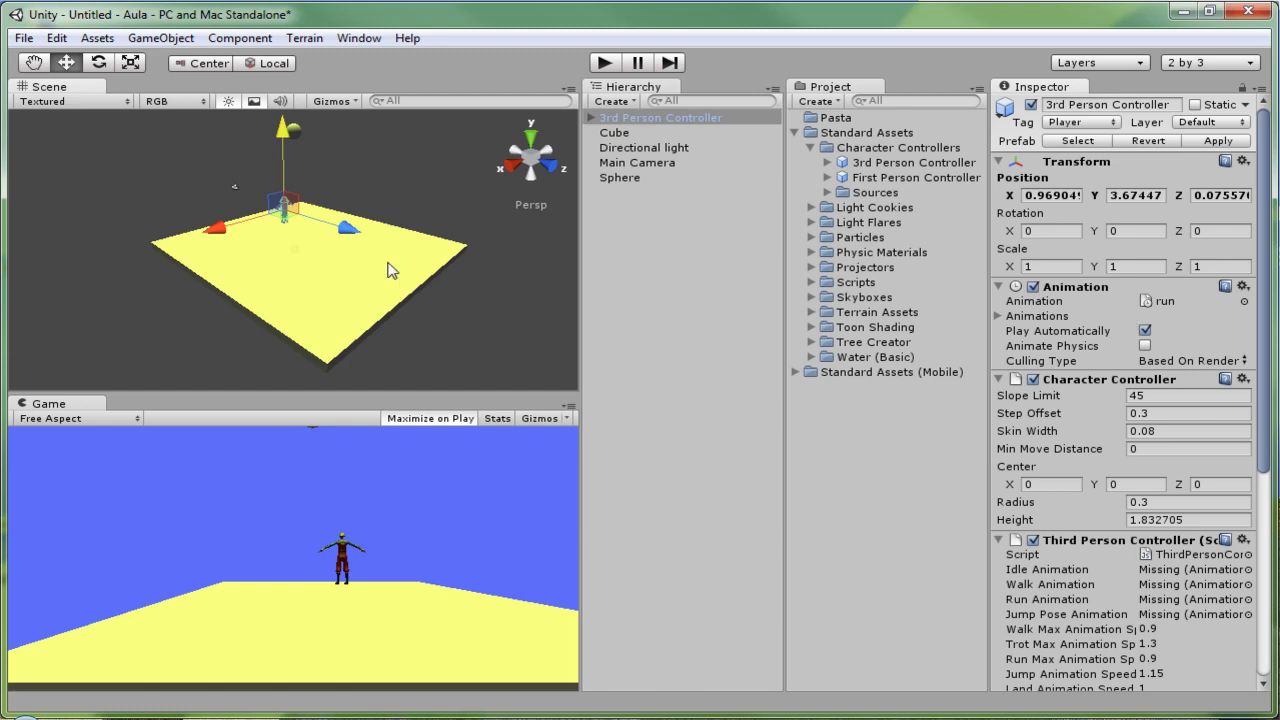
Play-test the 3rd Person Controller, running it left, right and around the sphere, then stop
click(603, 64)
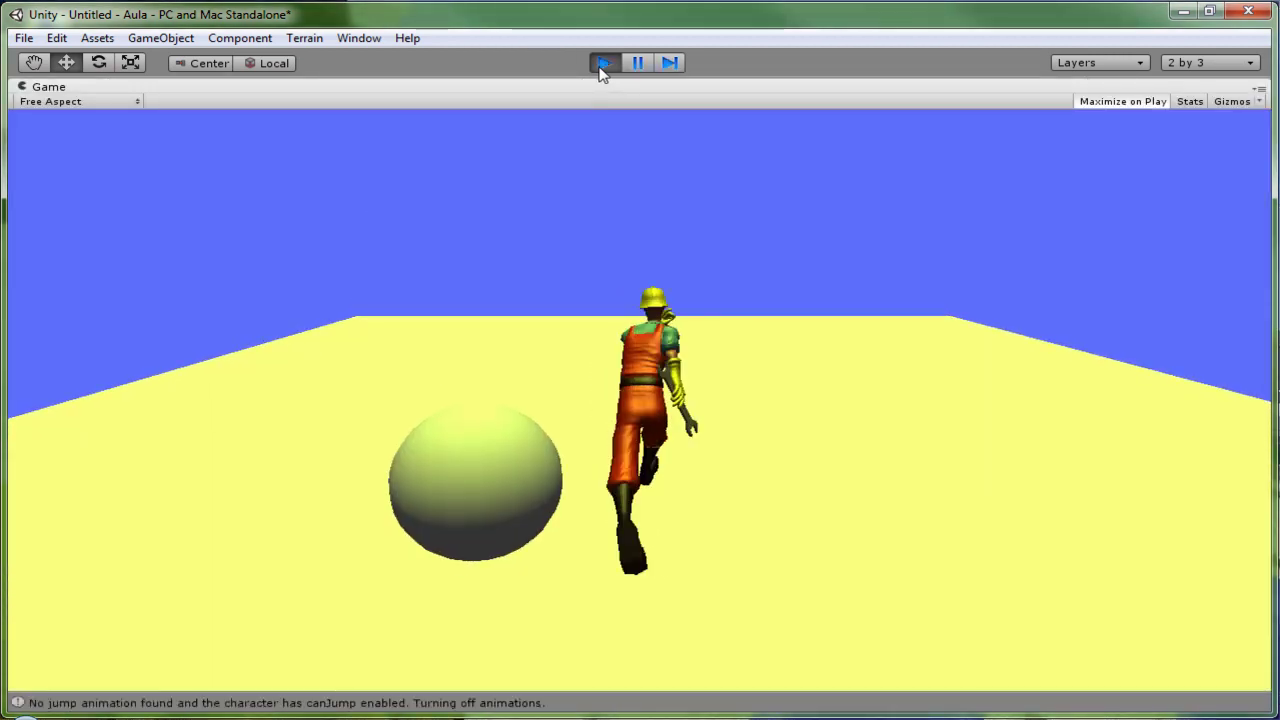
key(Right)
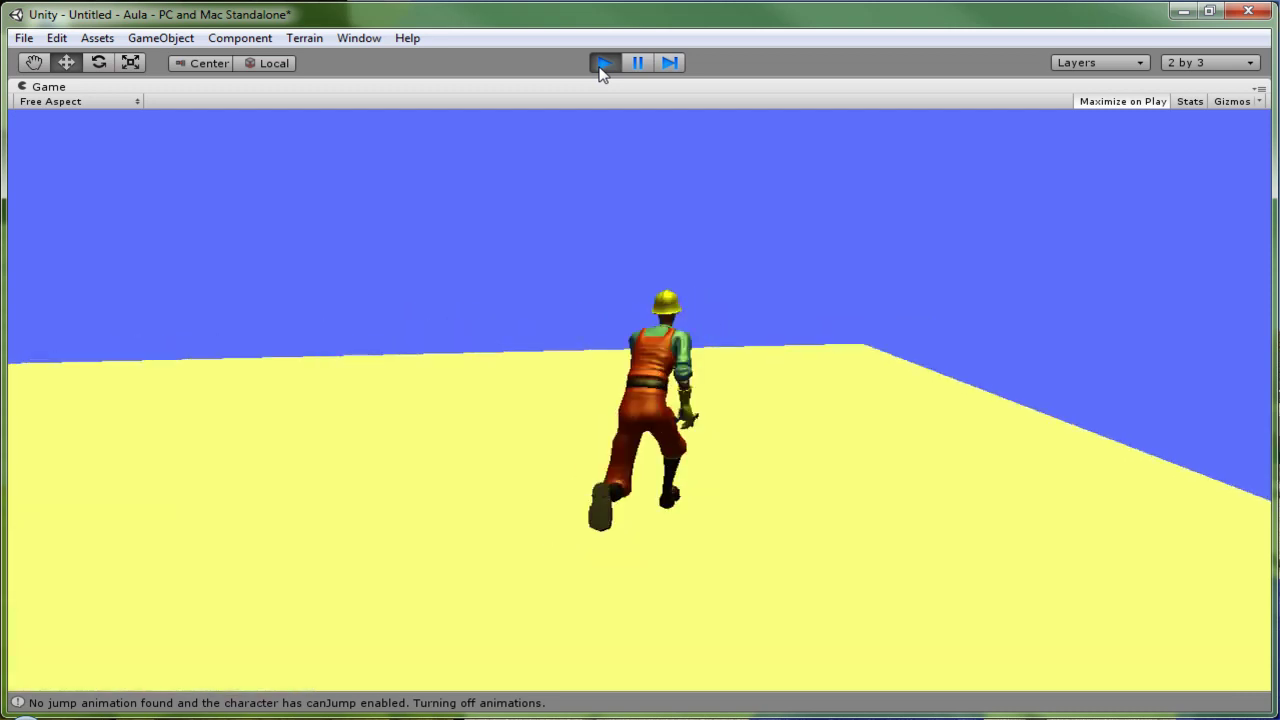
key(Down)
key(Up)
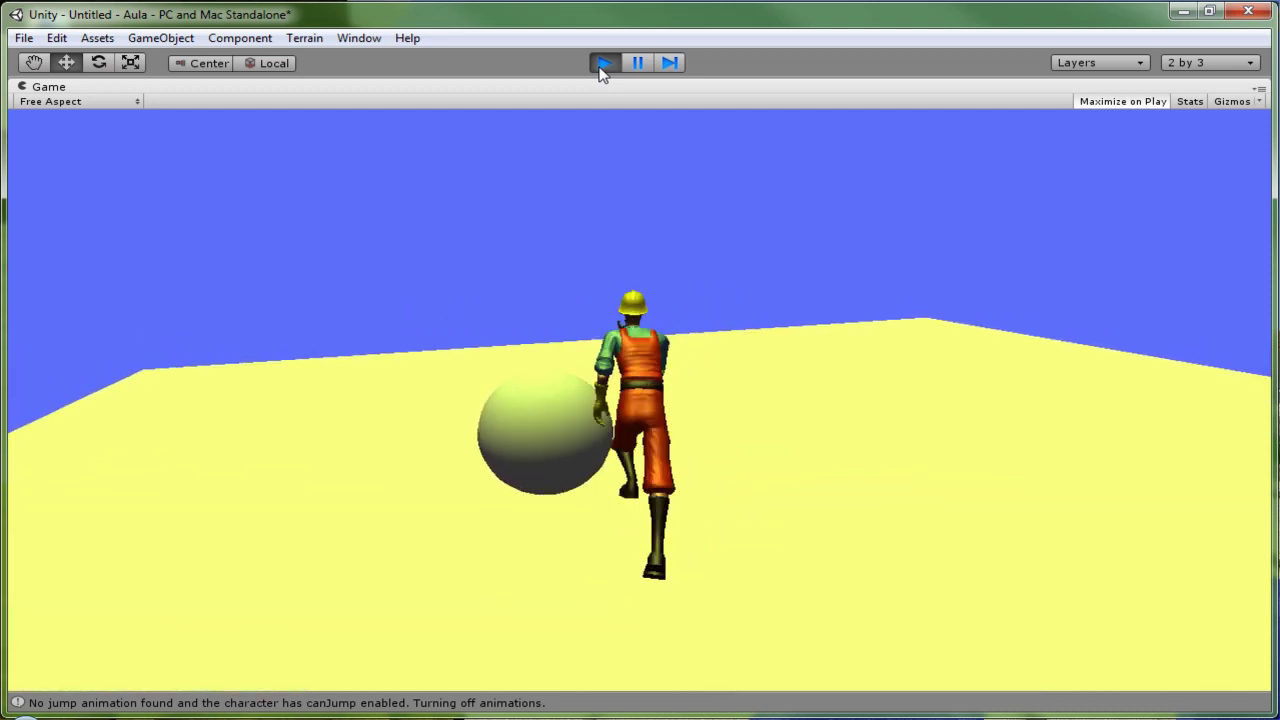
key(Left)
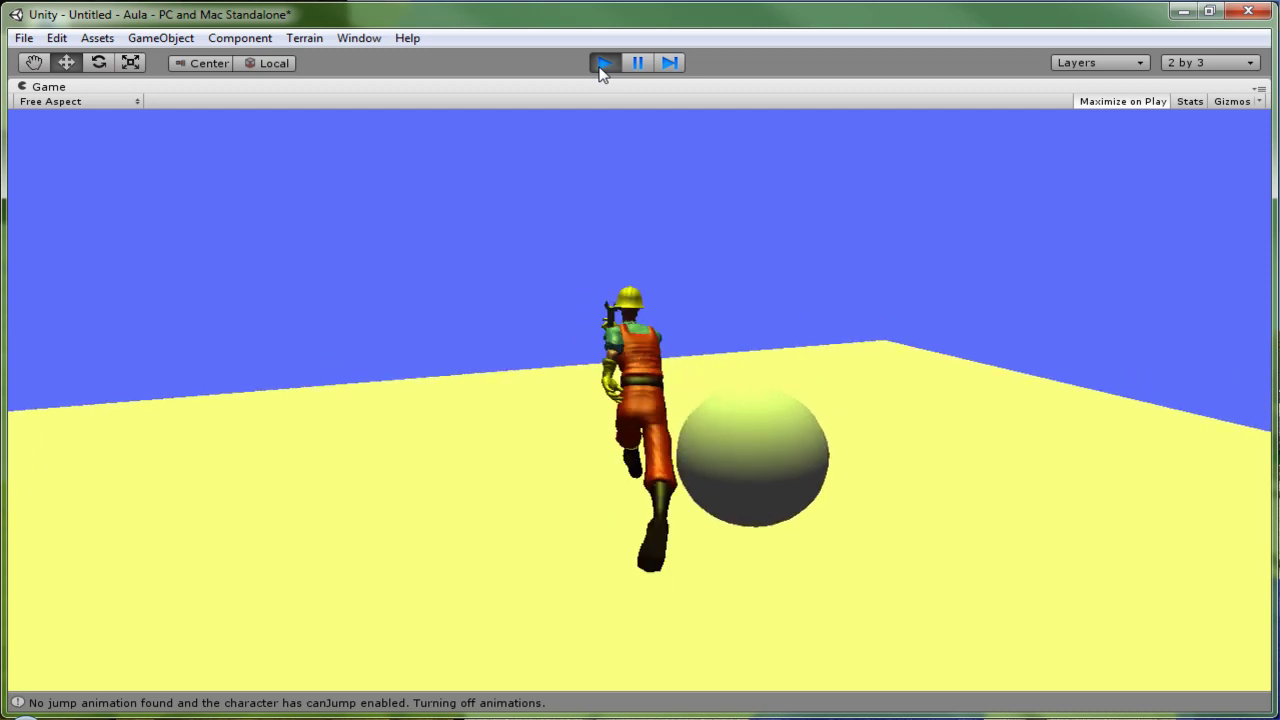
key(Right)
key(Up)
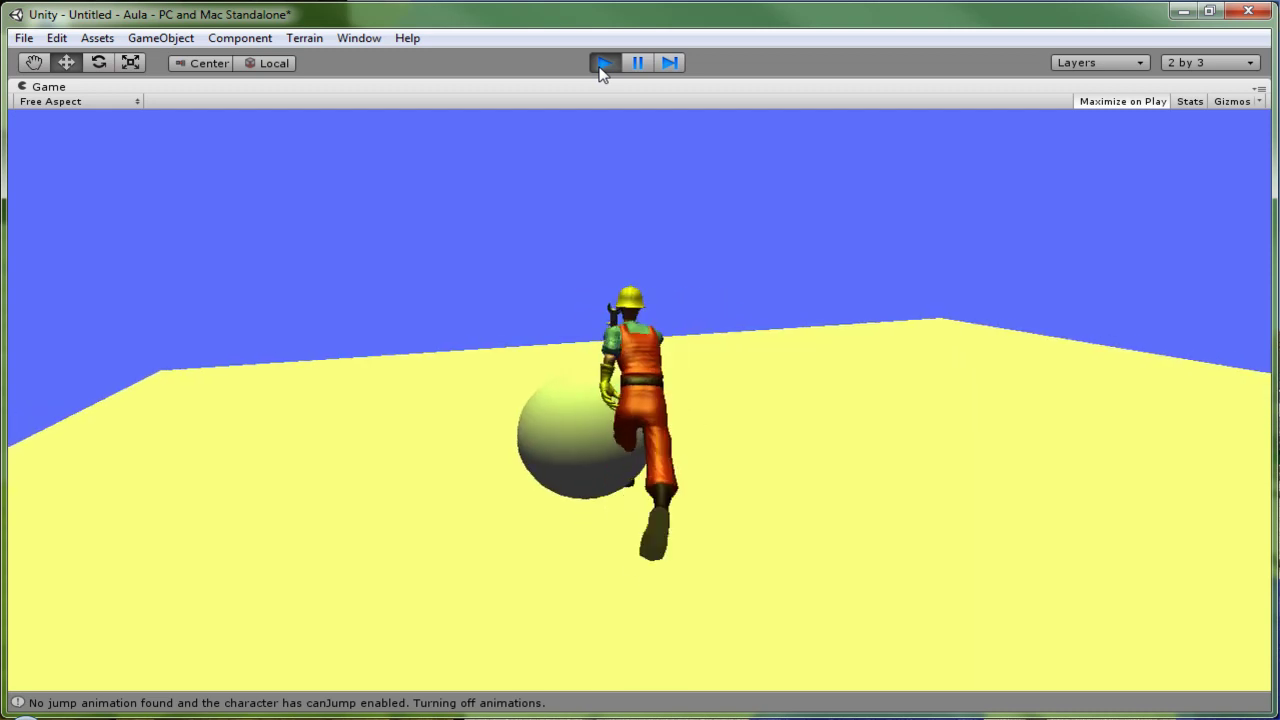
key(Left)
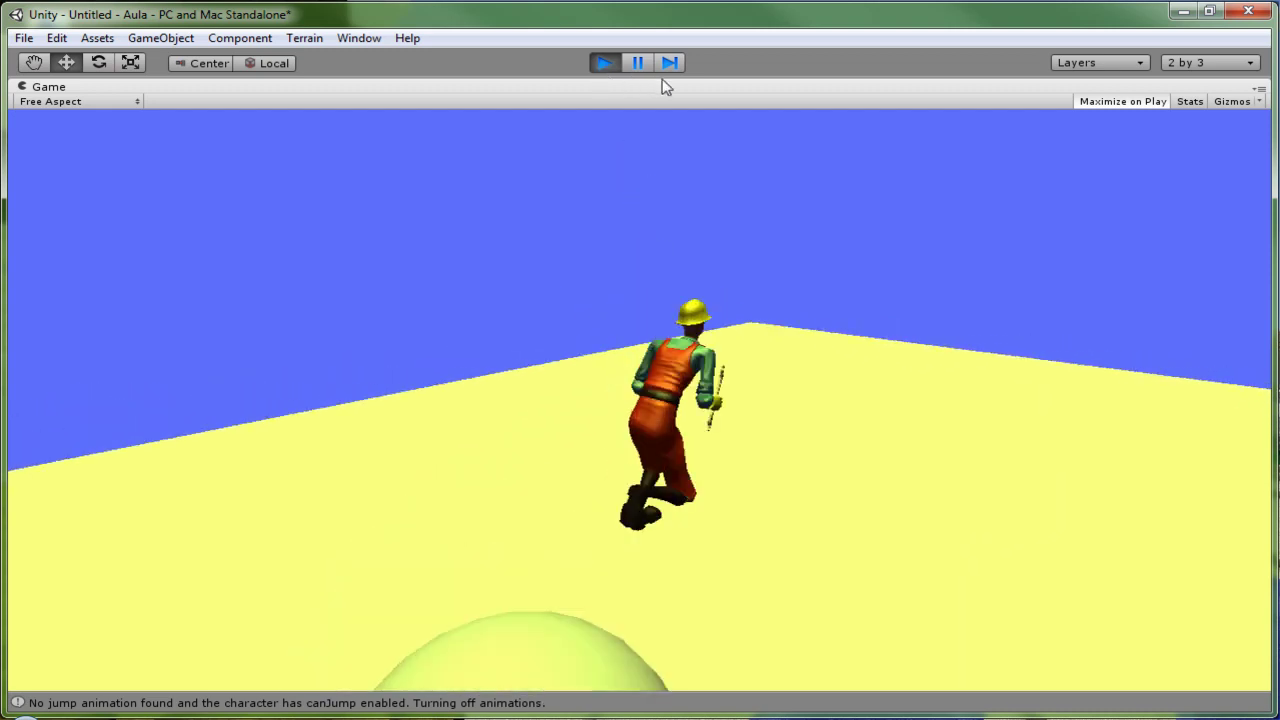
key(Right)
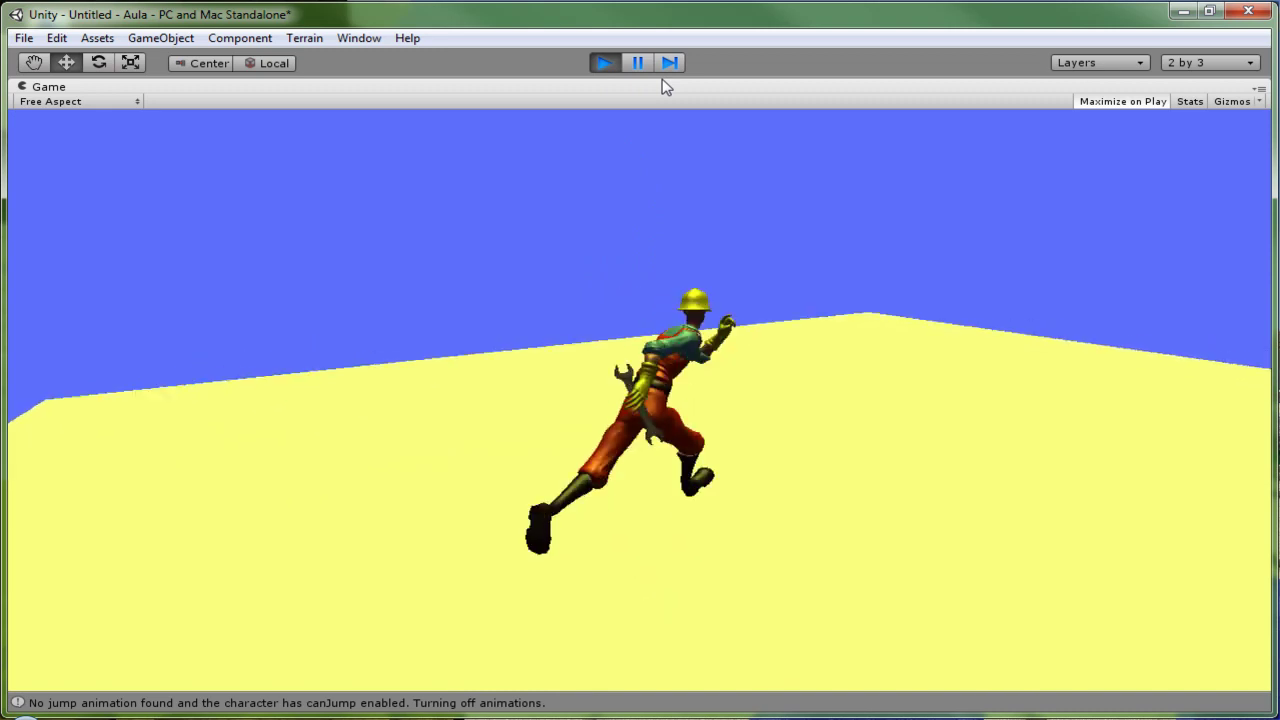
key(Left)
key(Up)
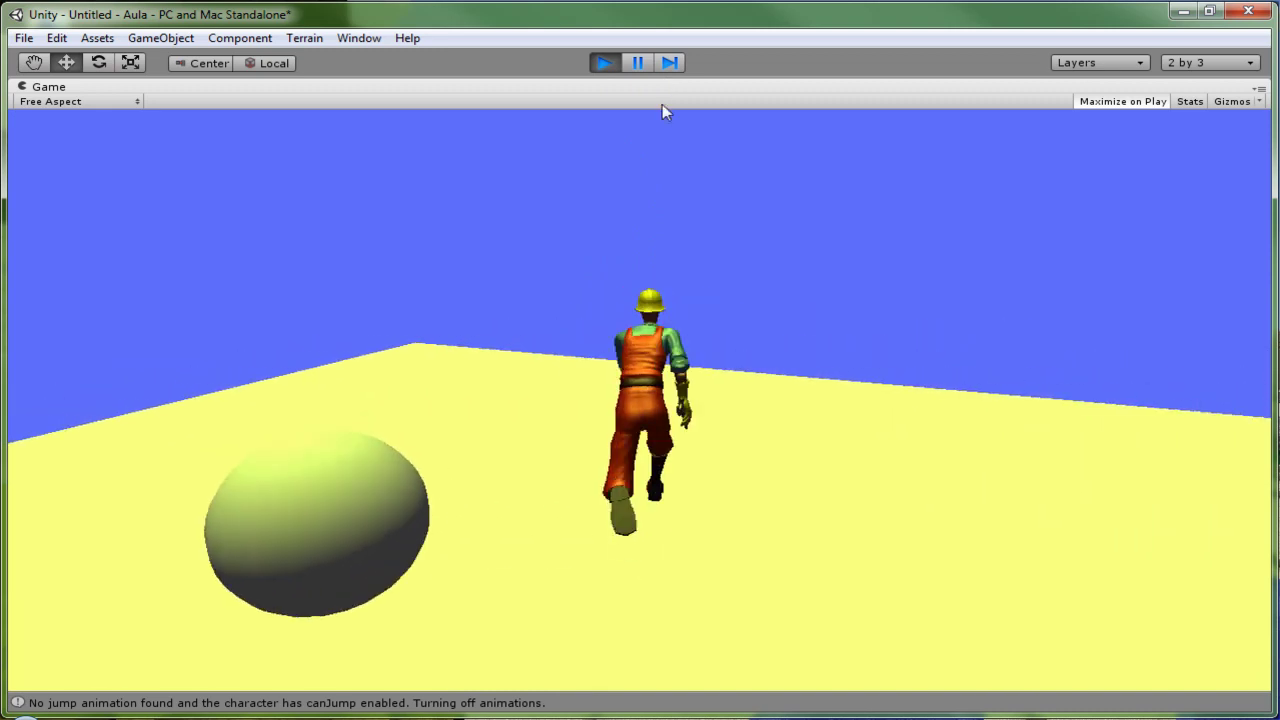
key(Right)
key(Right)
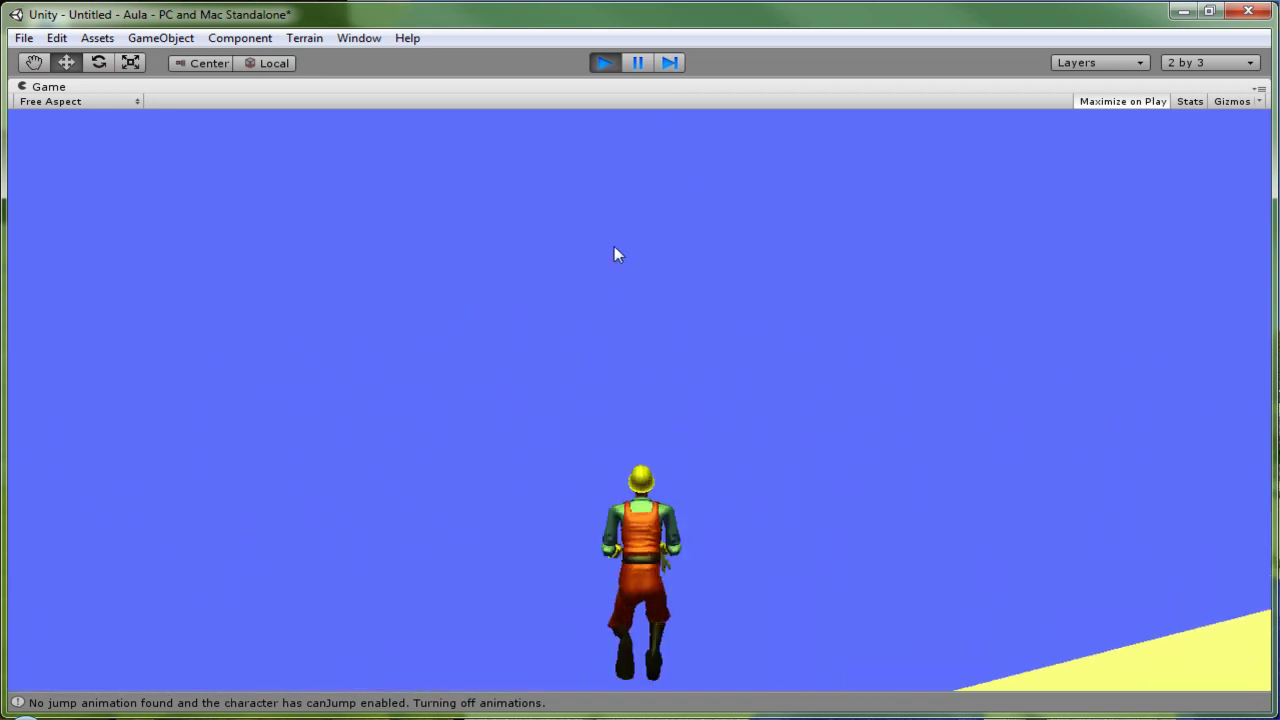
click(604, 69)
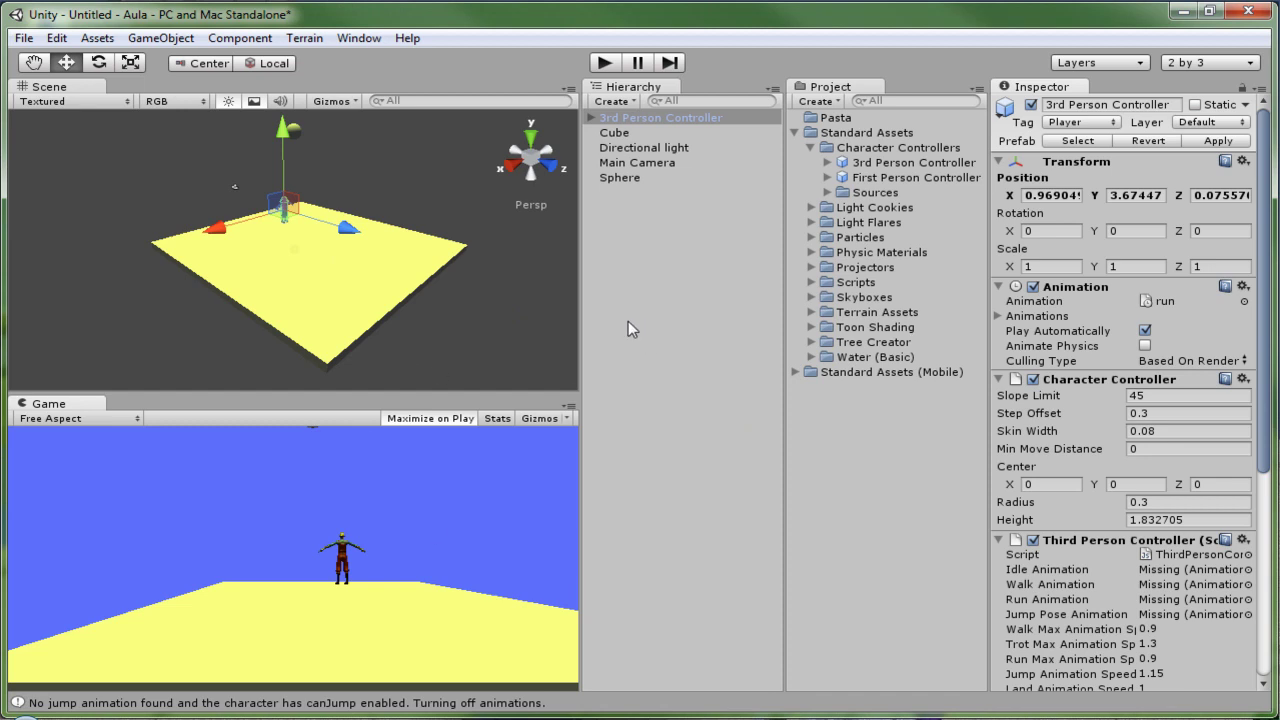
Select the 3rd Person Controller and scroll the Inspector to its Third Person Controller animation slots
click(708, 118)
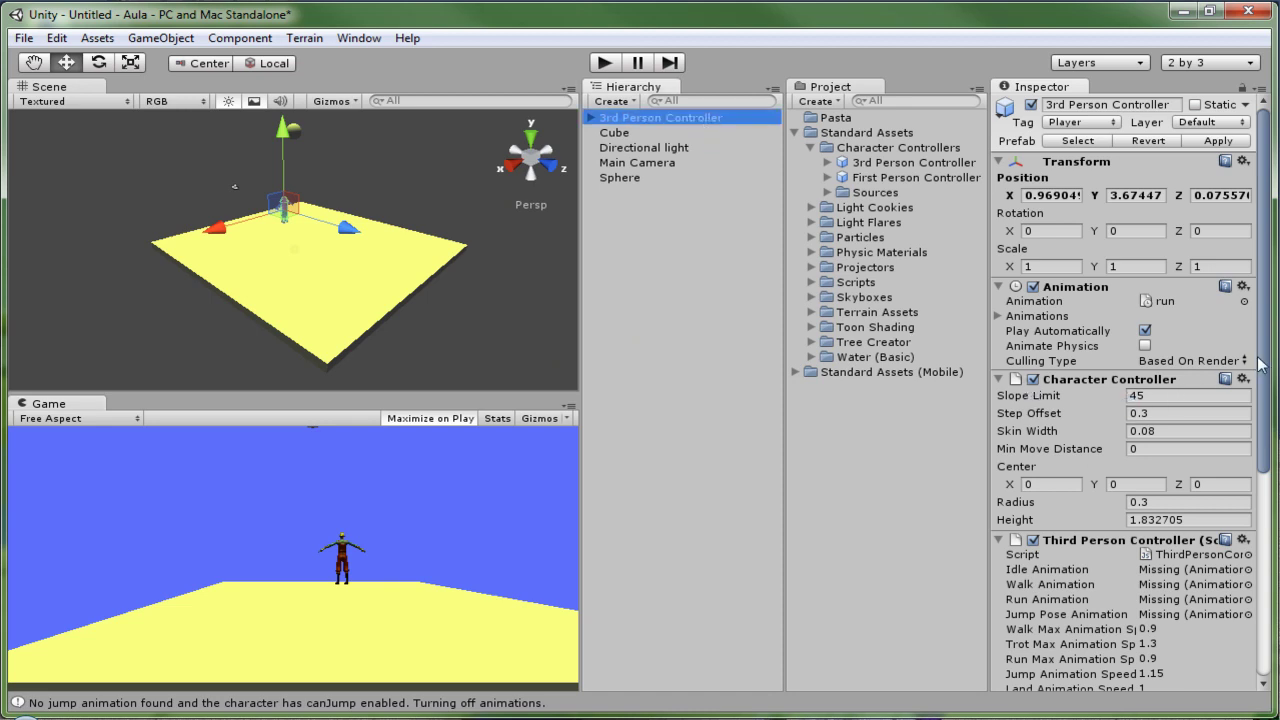
drag(1261, 366, 1263, 468)
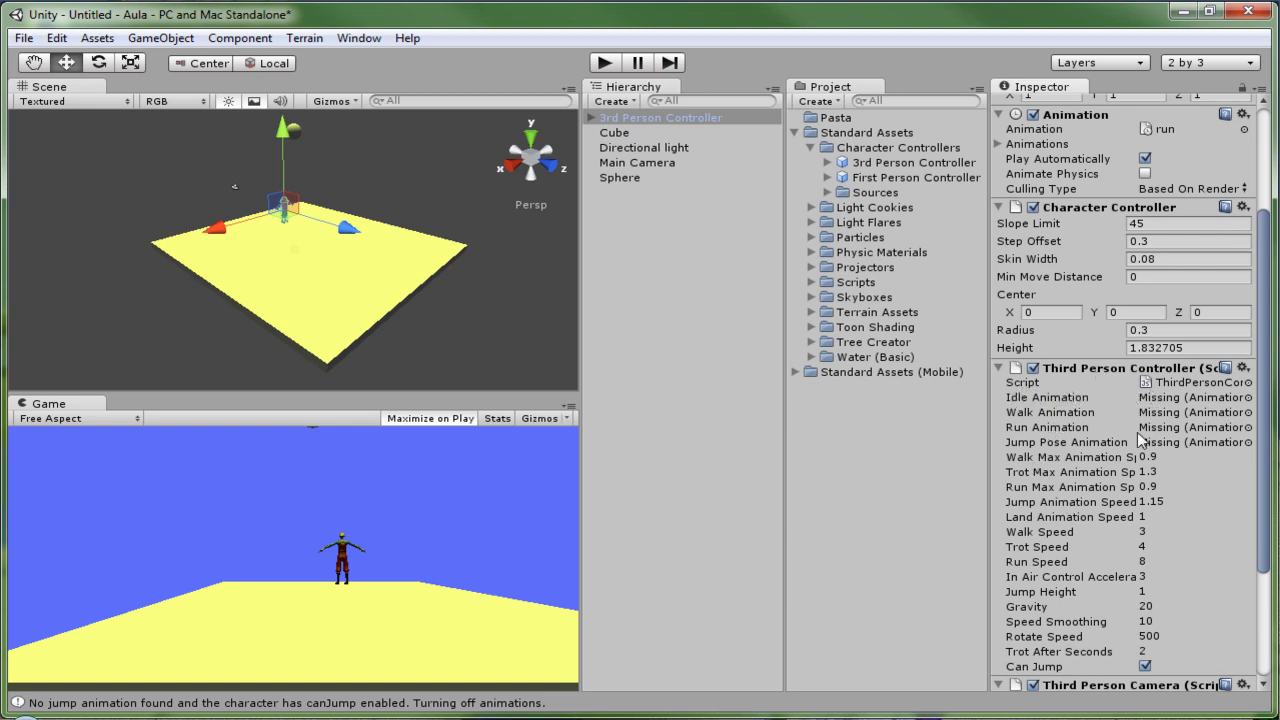
drag(1264, 508, 1274, 535)
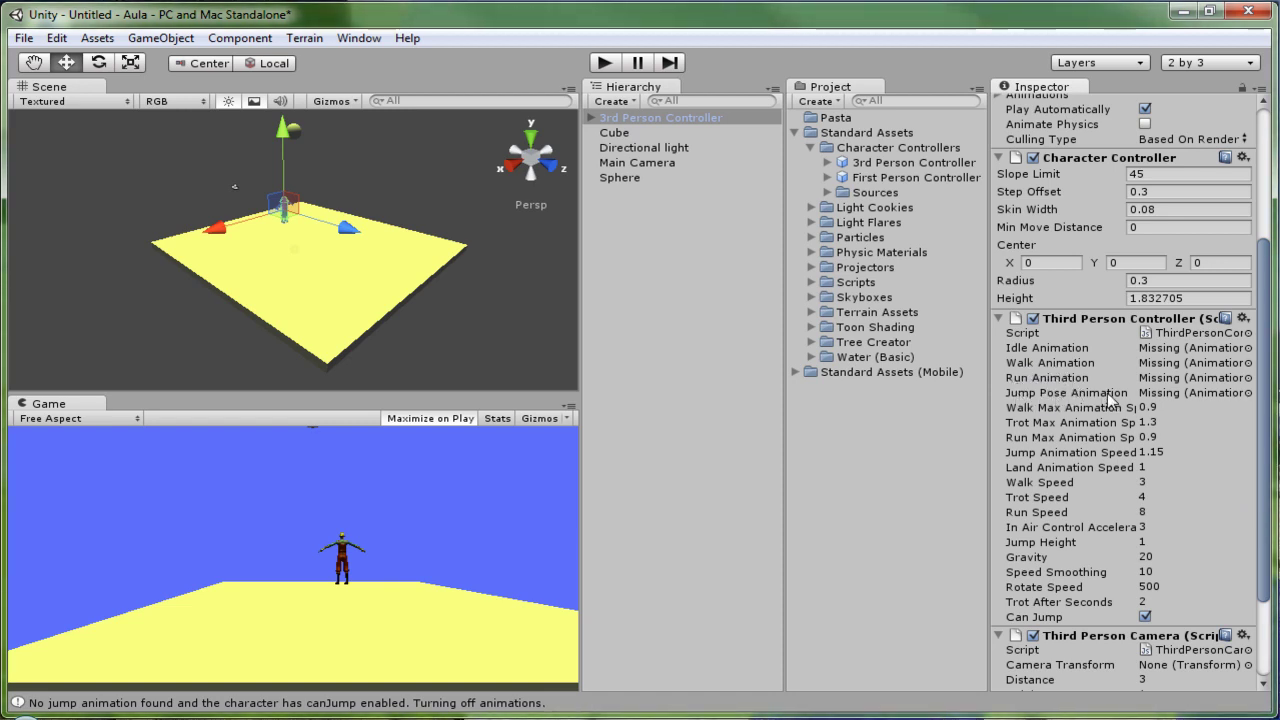
Assign the idle clip to the Idle Animation slot and run a short play test
click(1248, 348)
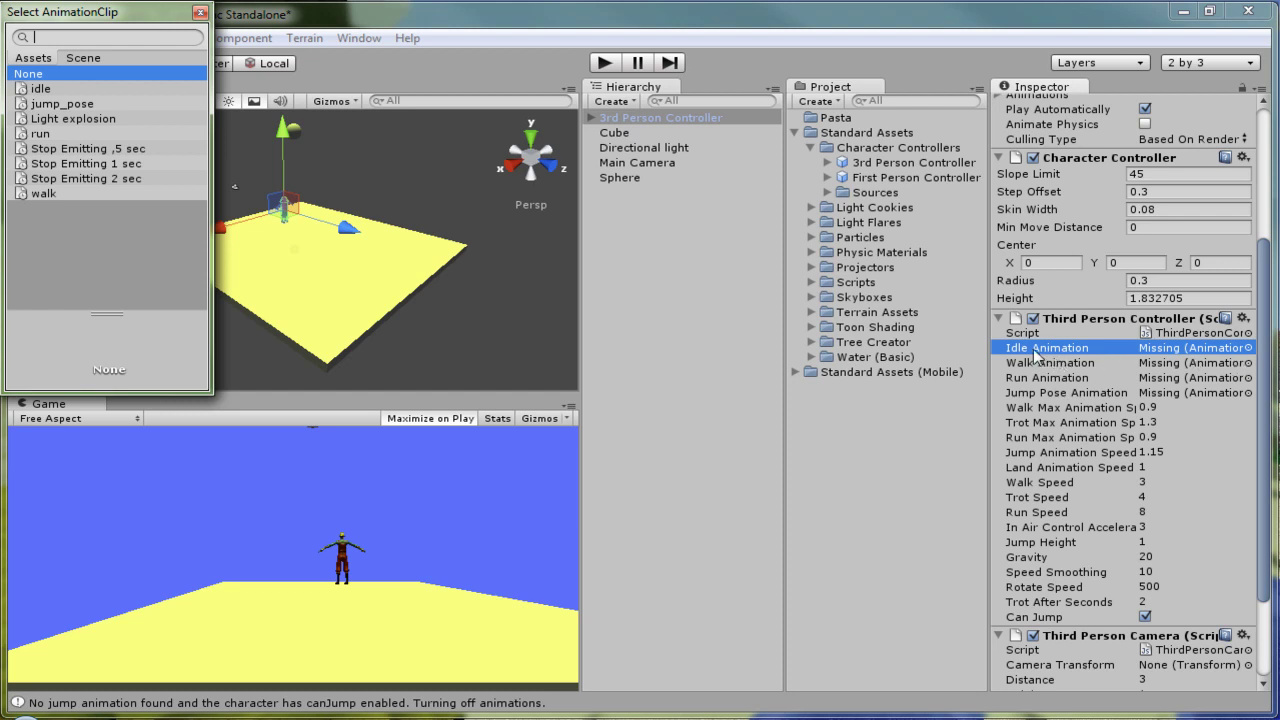
double_click(44, 92)
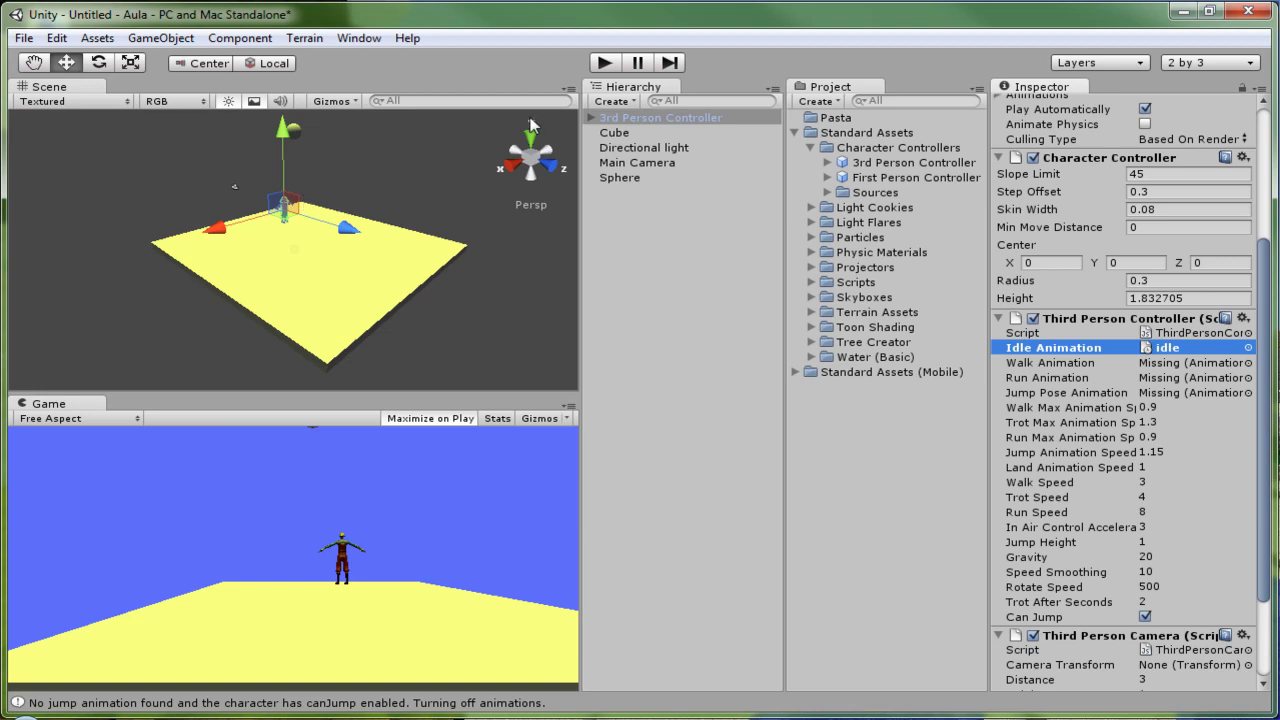
click(604, 66)
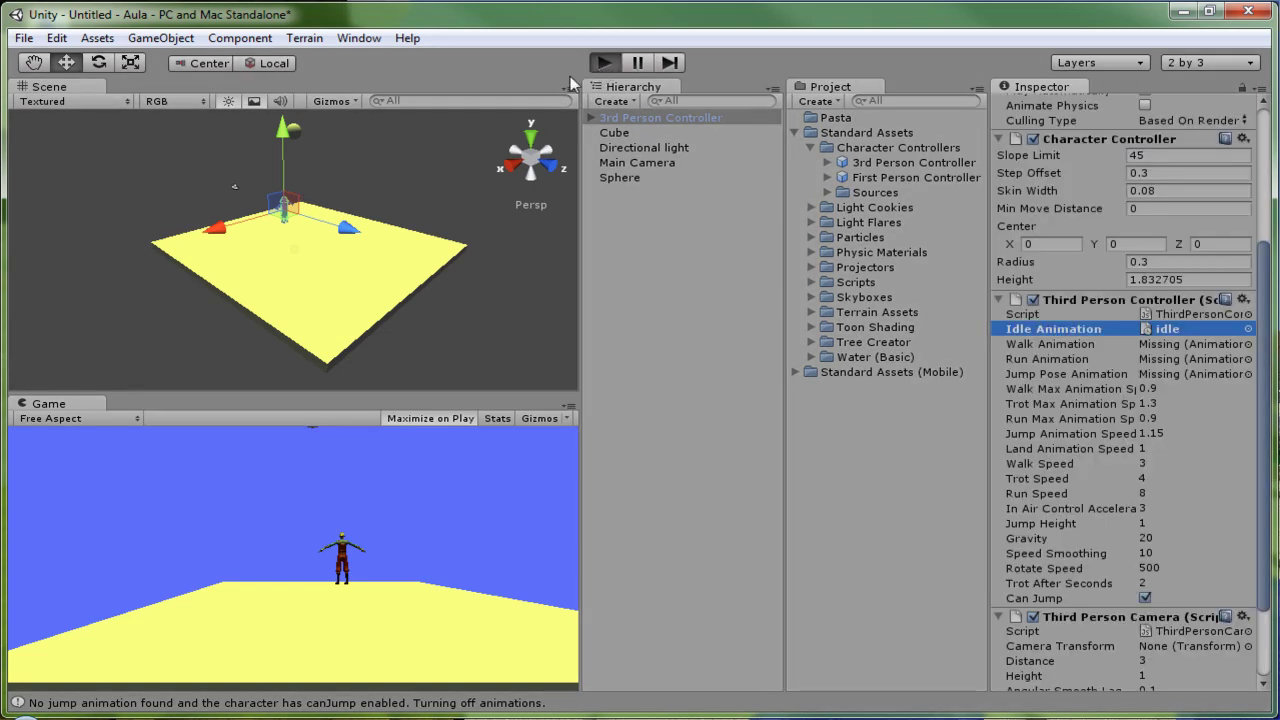
key(Up)
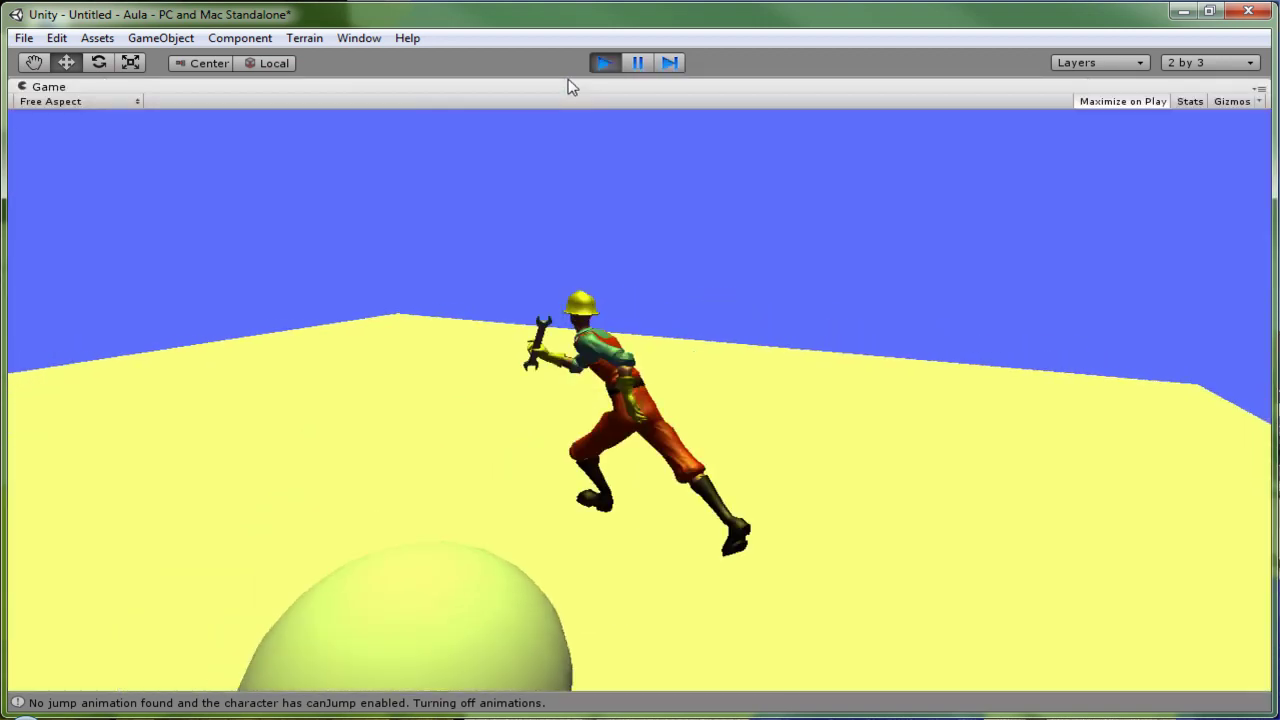
key(Down)
key(Up)
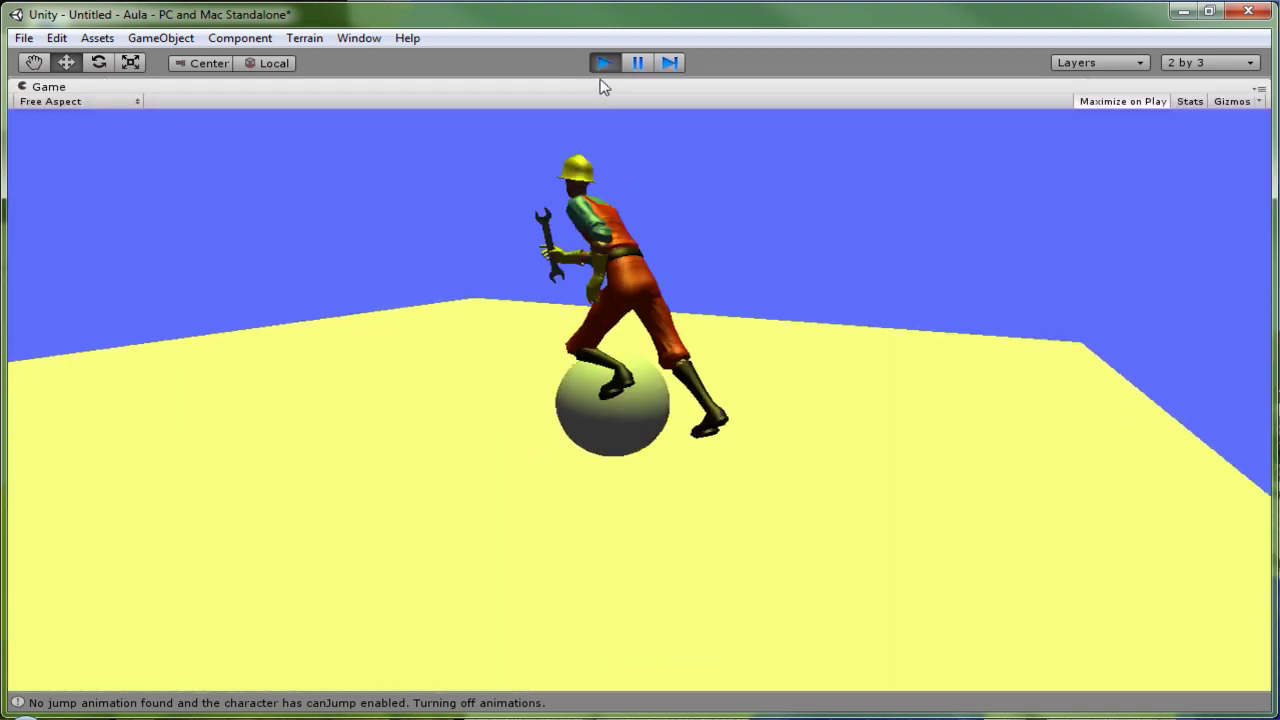
click(604, 62)
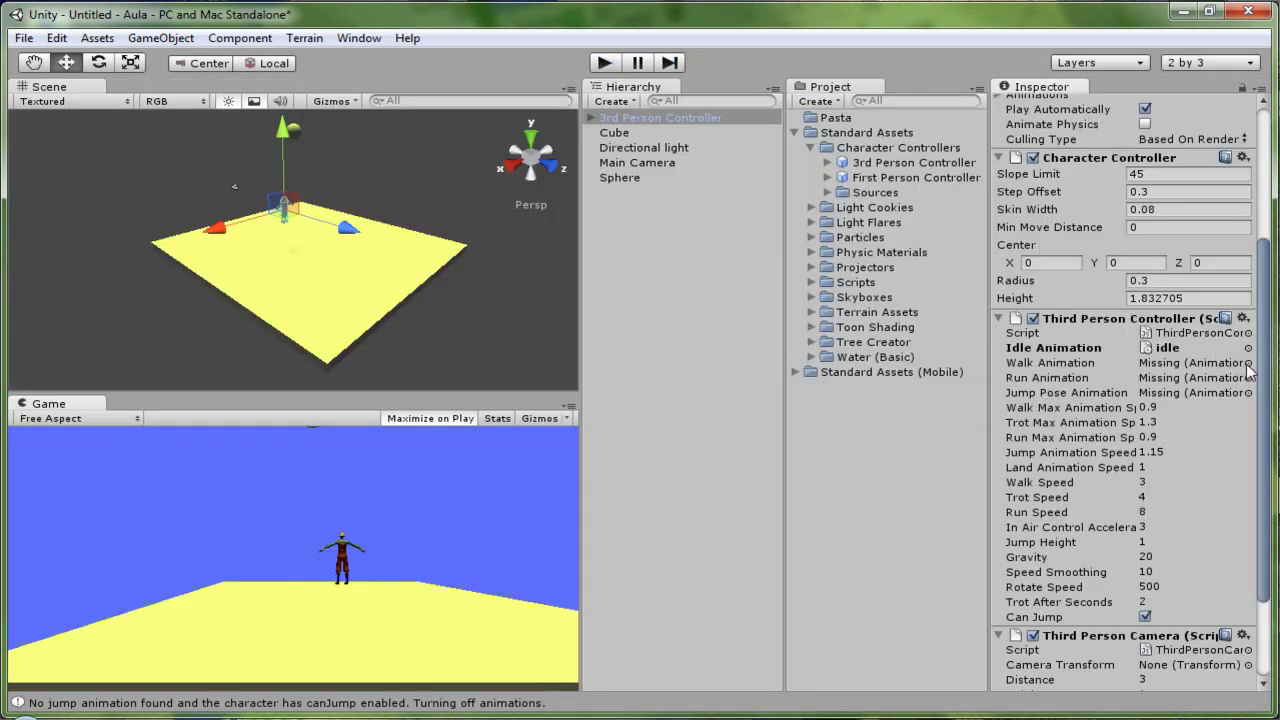
Assign the walk, run and jump_pose clips to the Walk, Run and Jump Pose Animation slots
click(1248, 363)
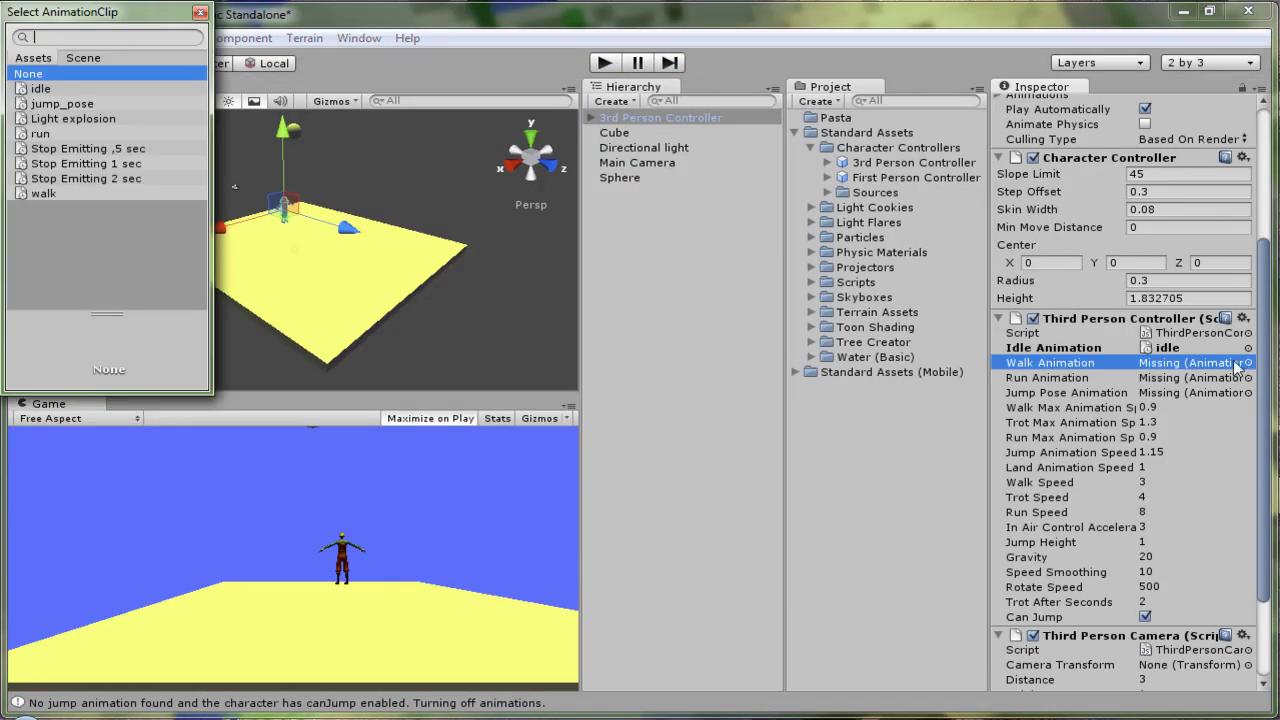
double_click(43, 194)
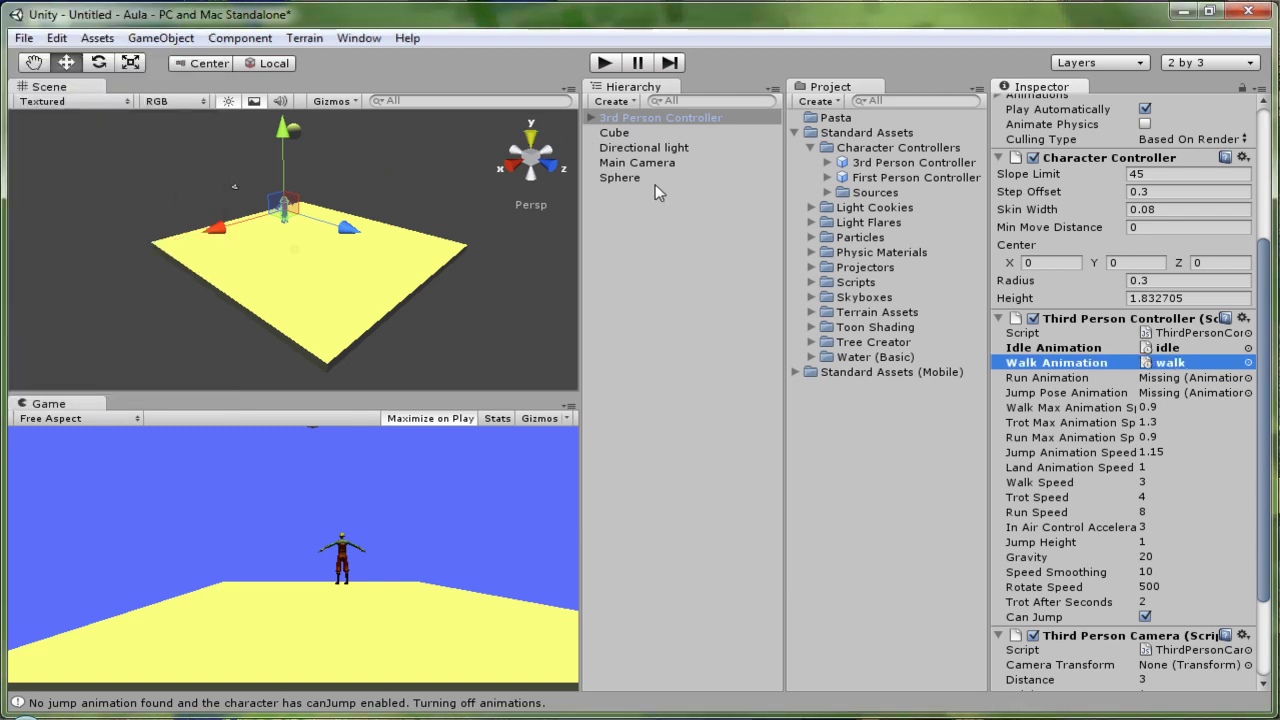
click(1248, 378)
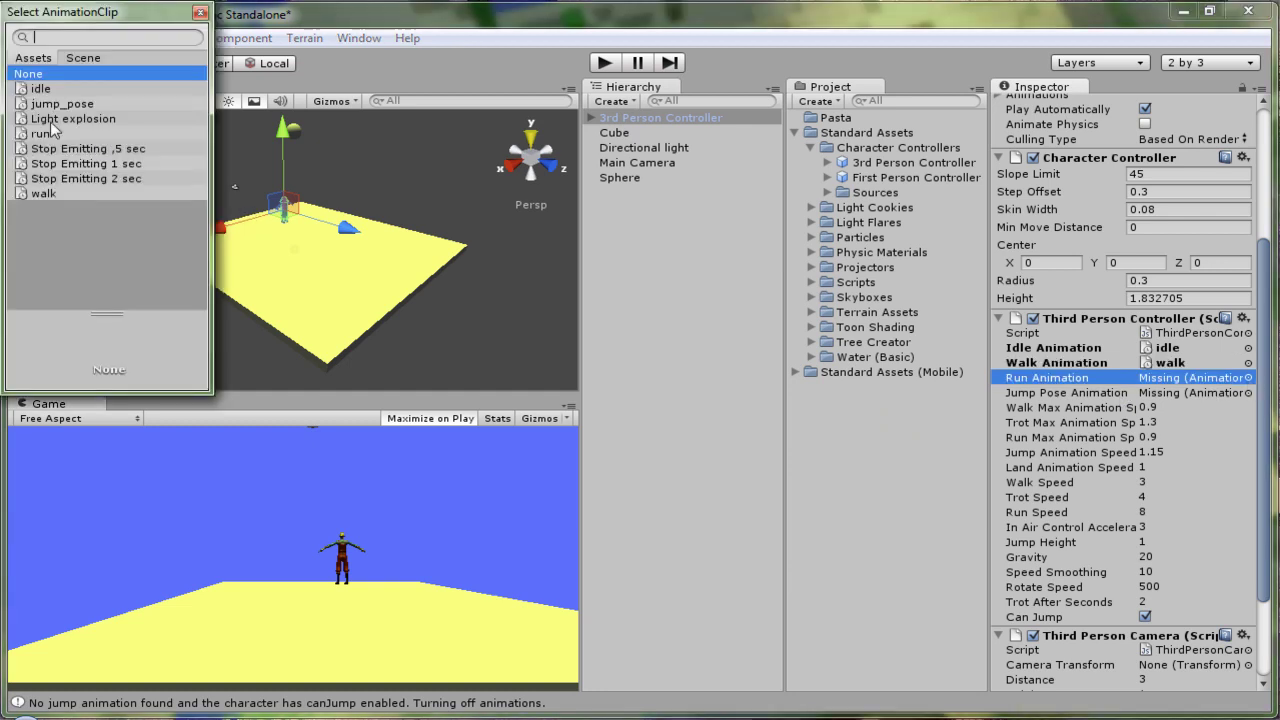
double_click(15, 136)
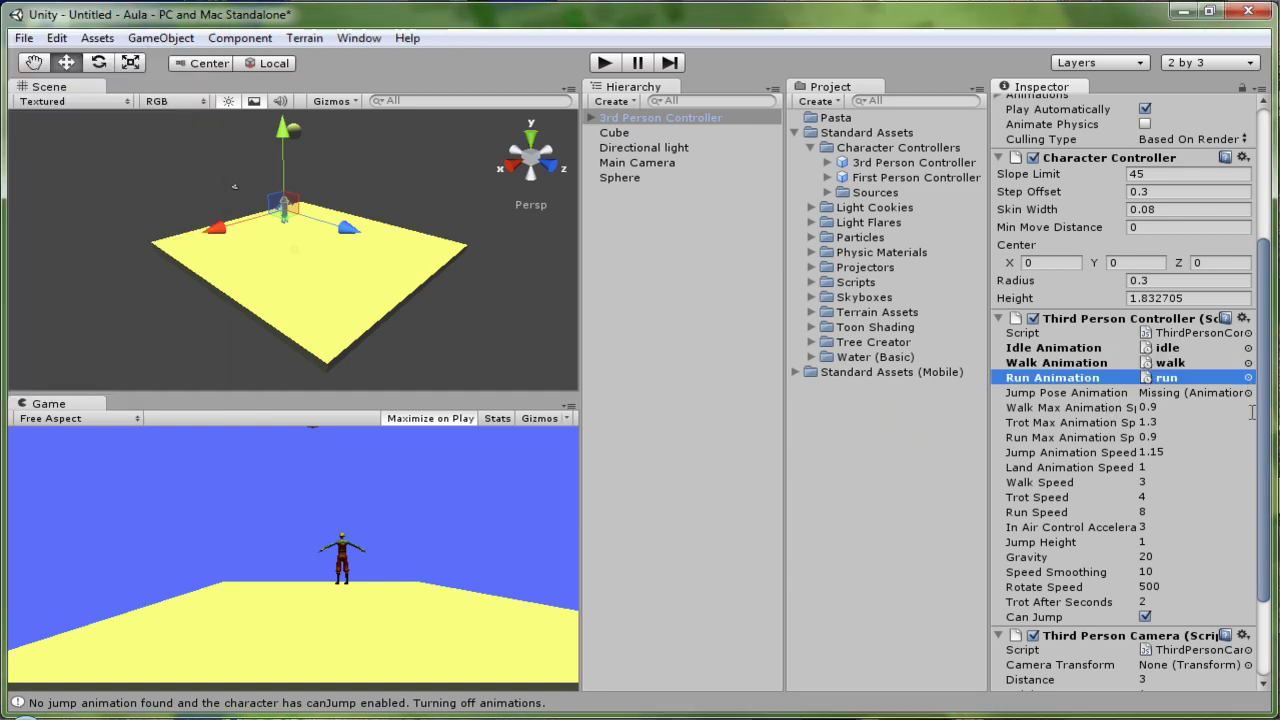
click(1248, 393)
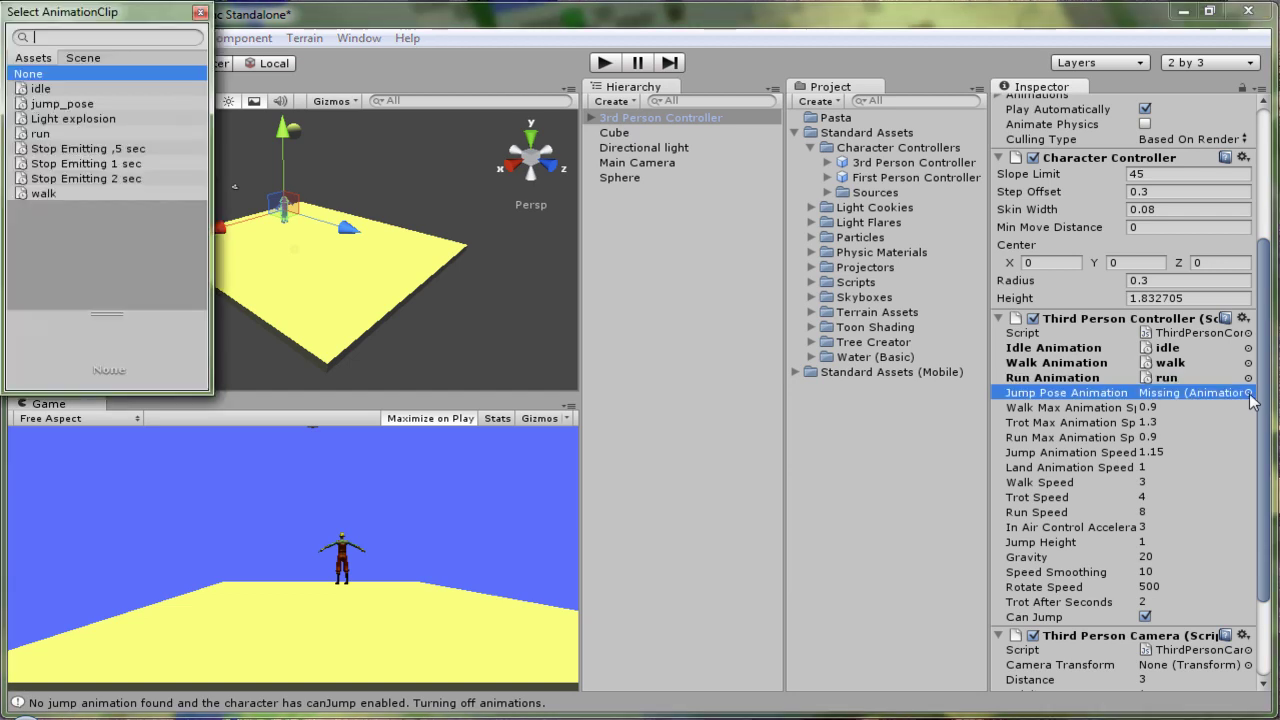
double_click(56, 106)
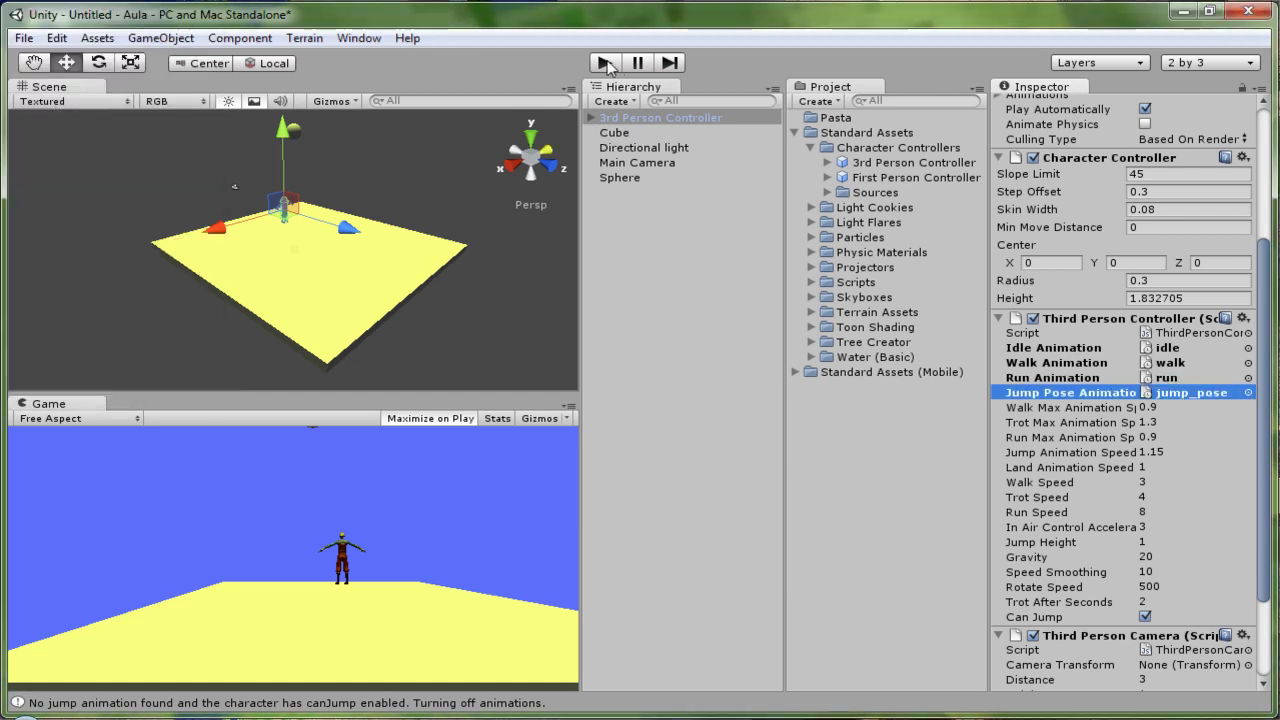
click(605, 63)
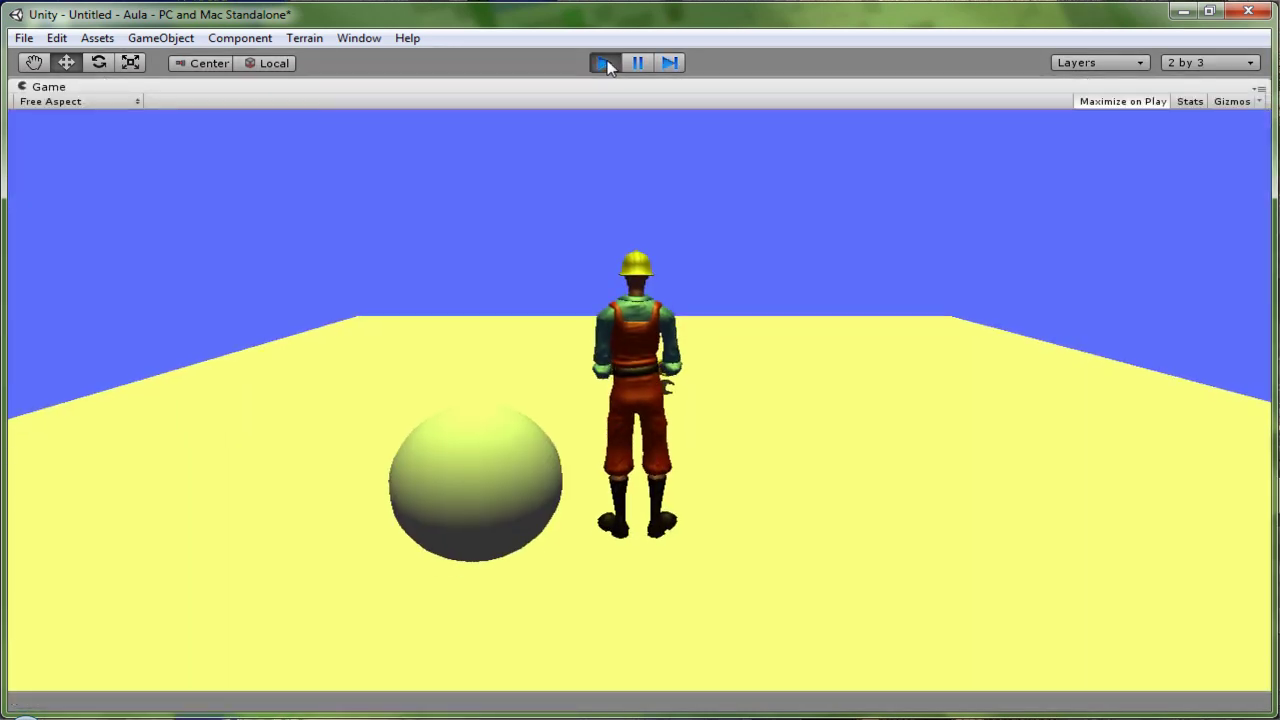
Walk and turn the character around the floor, jumping onto and off the sphere
key(Right)
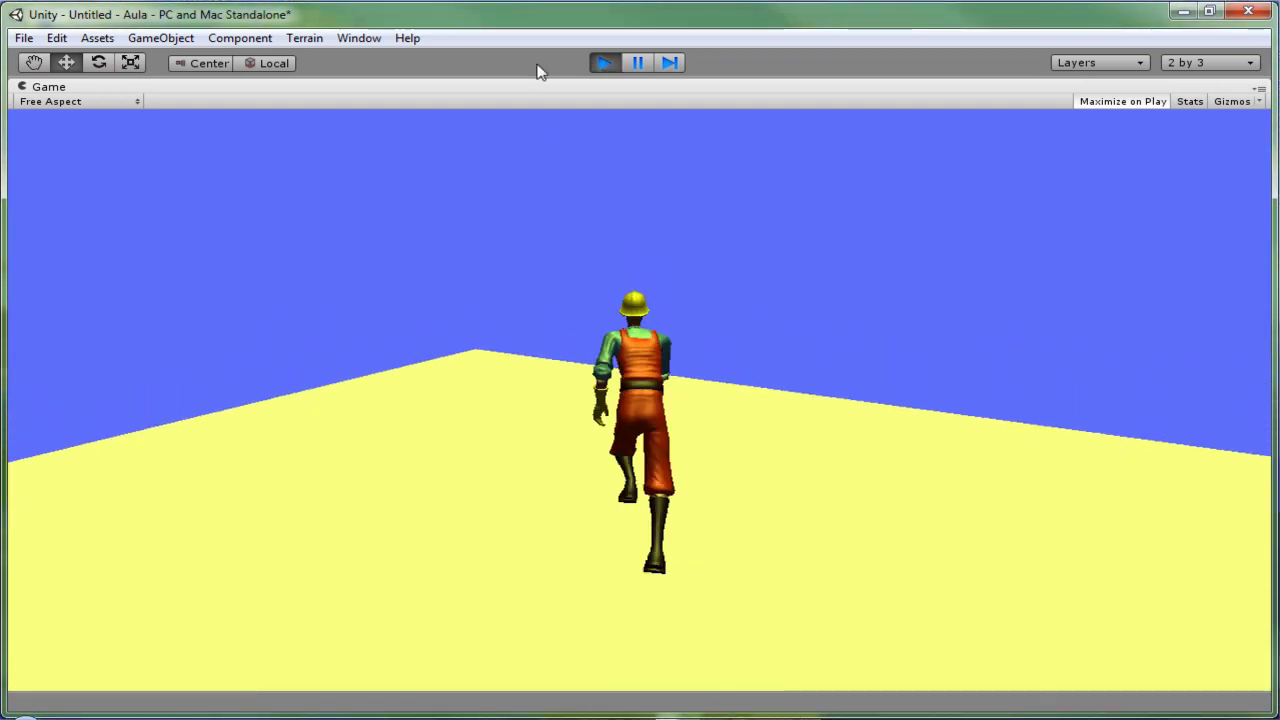
key(Down)
key(Up)
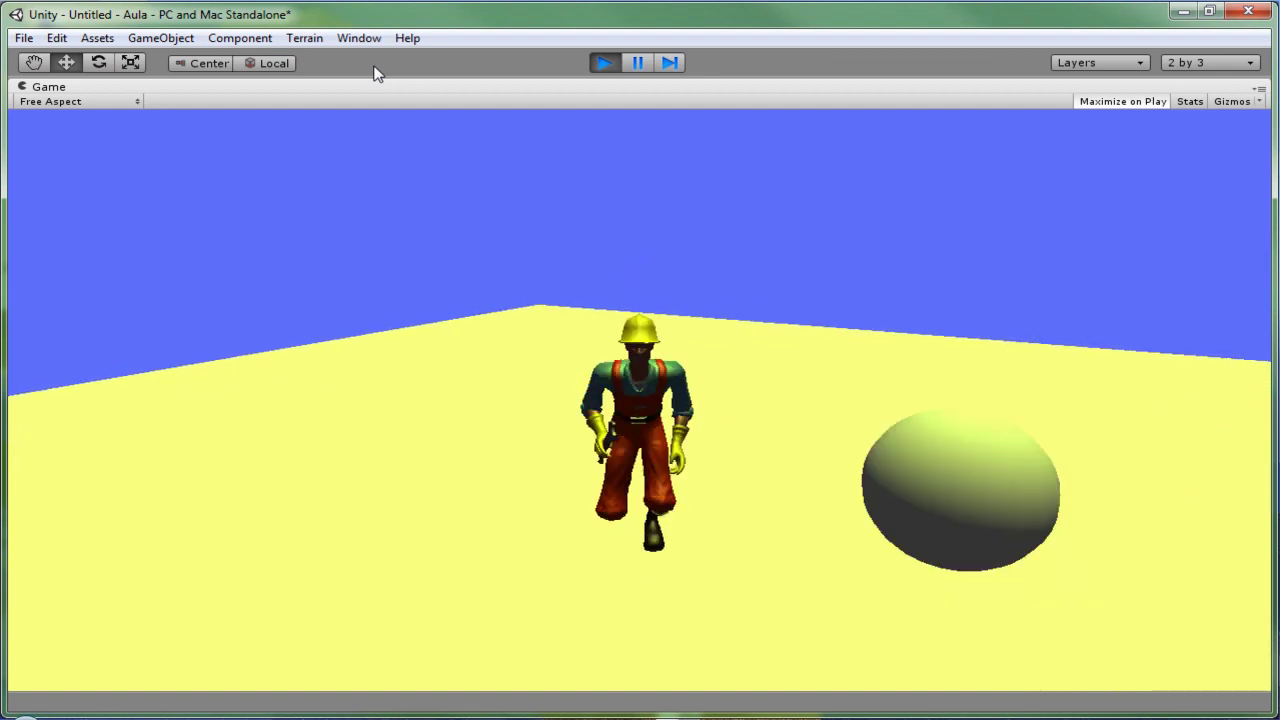
key(space)
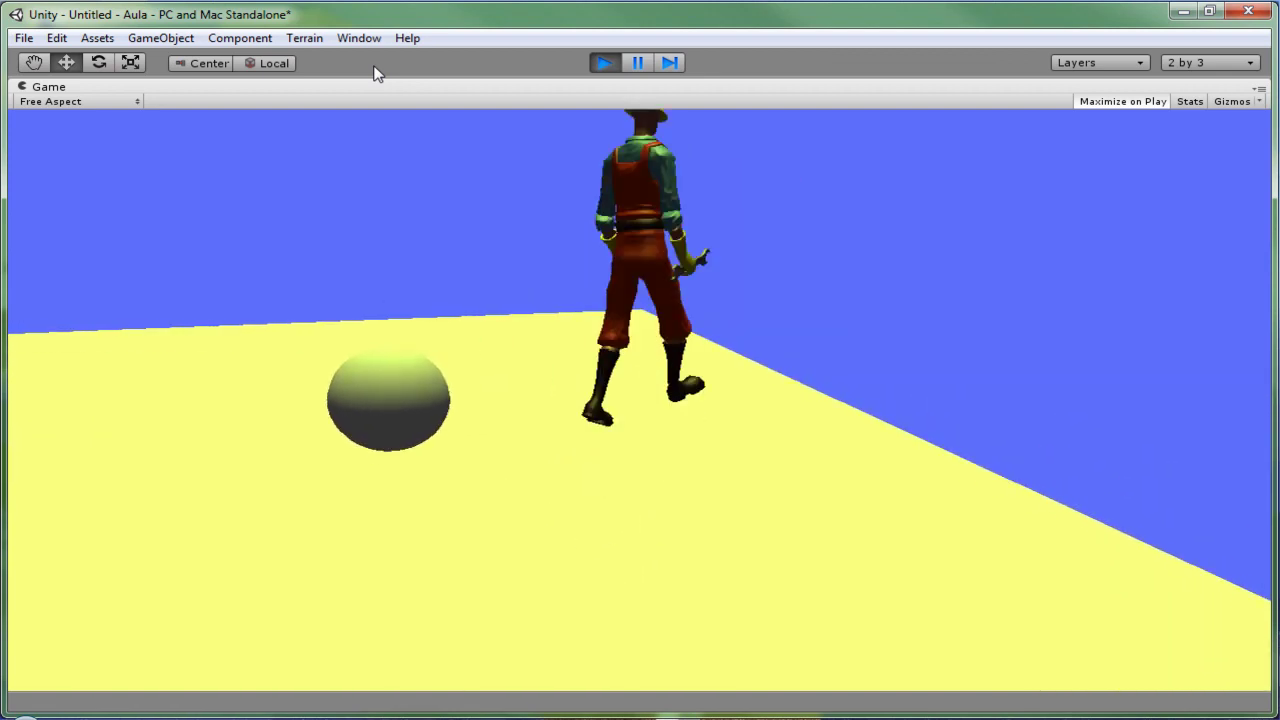
key(Left)
key(space)
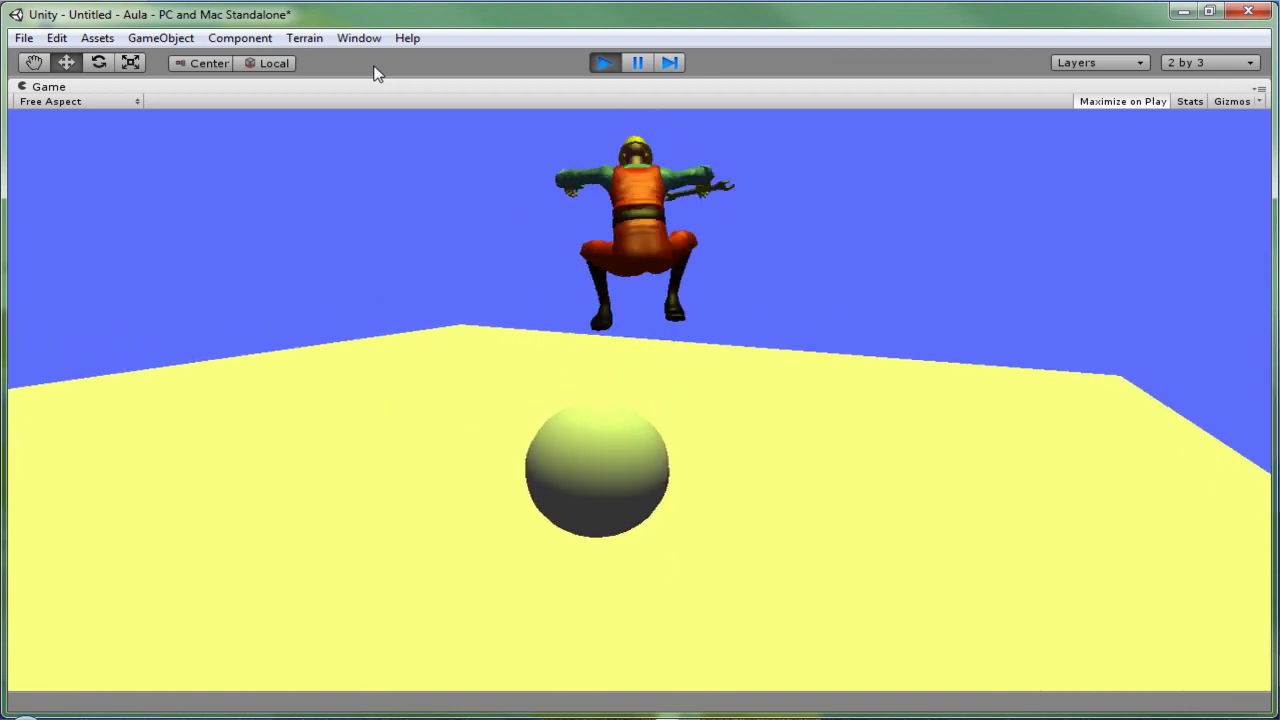
key(Right)
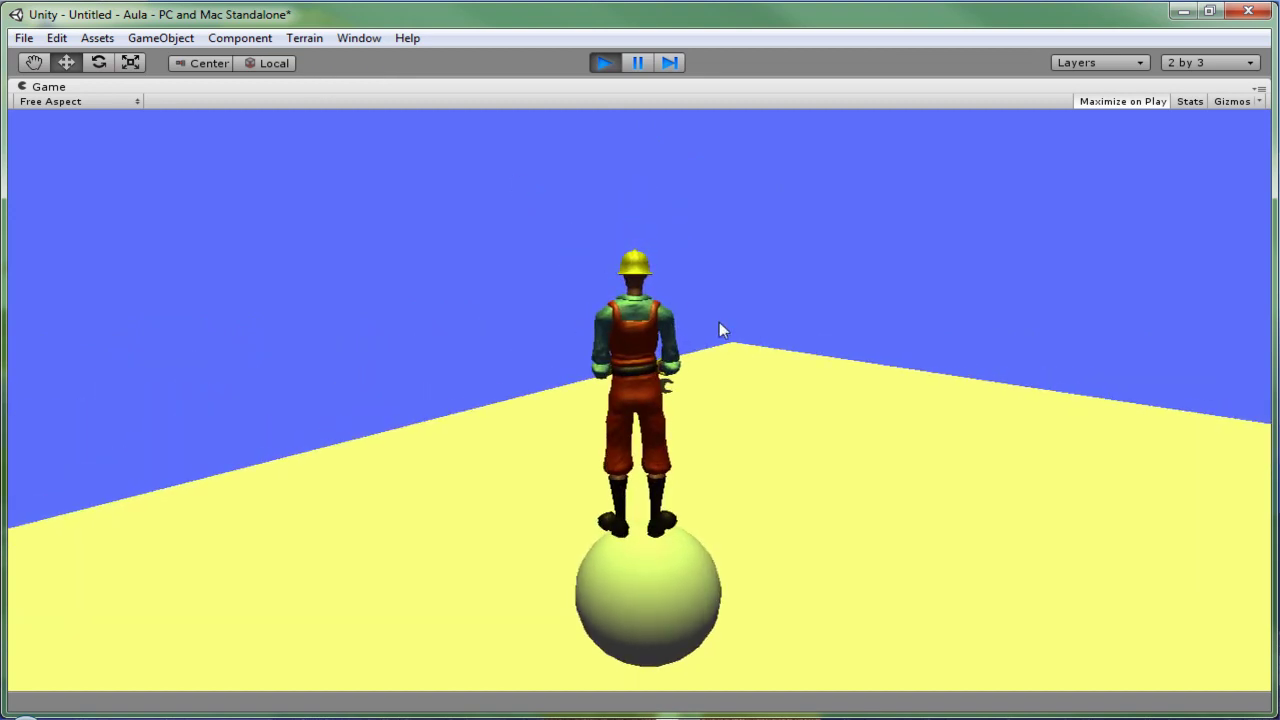
key(Up)
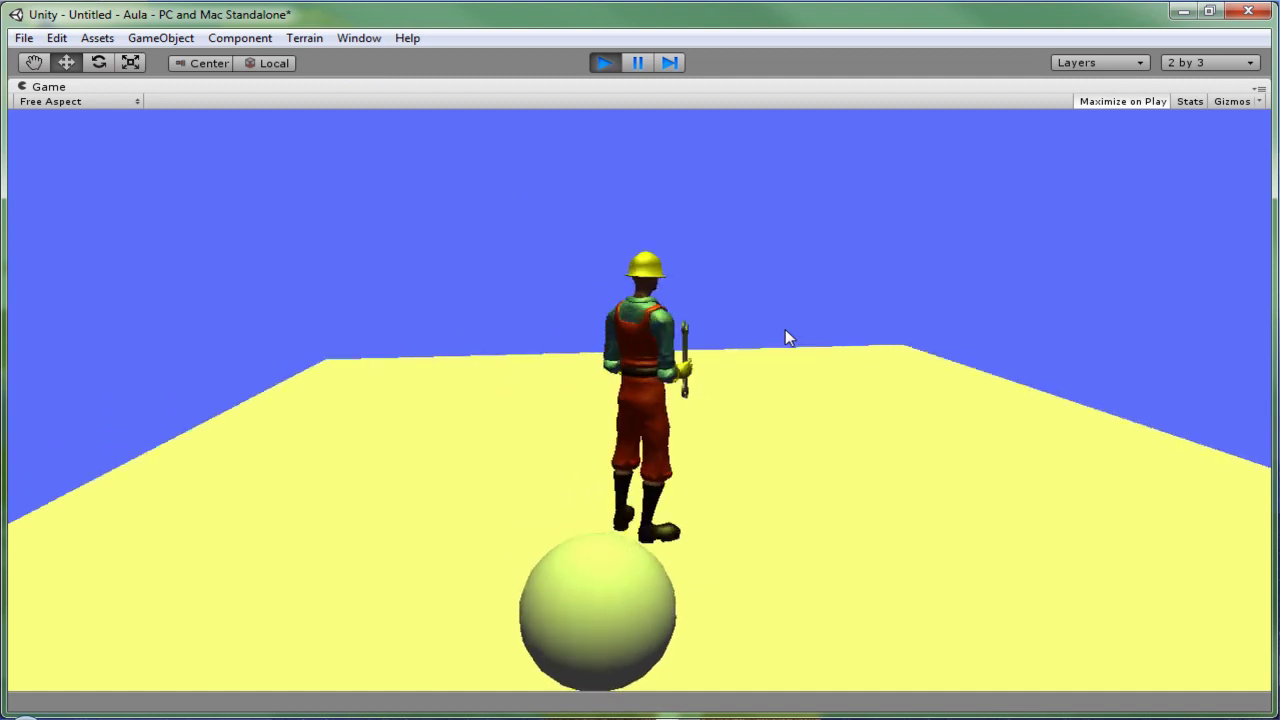
key(Down)
key(Up)
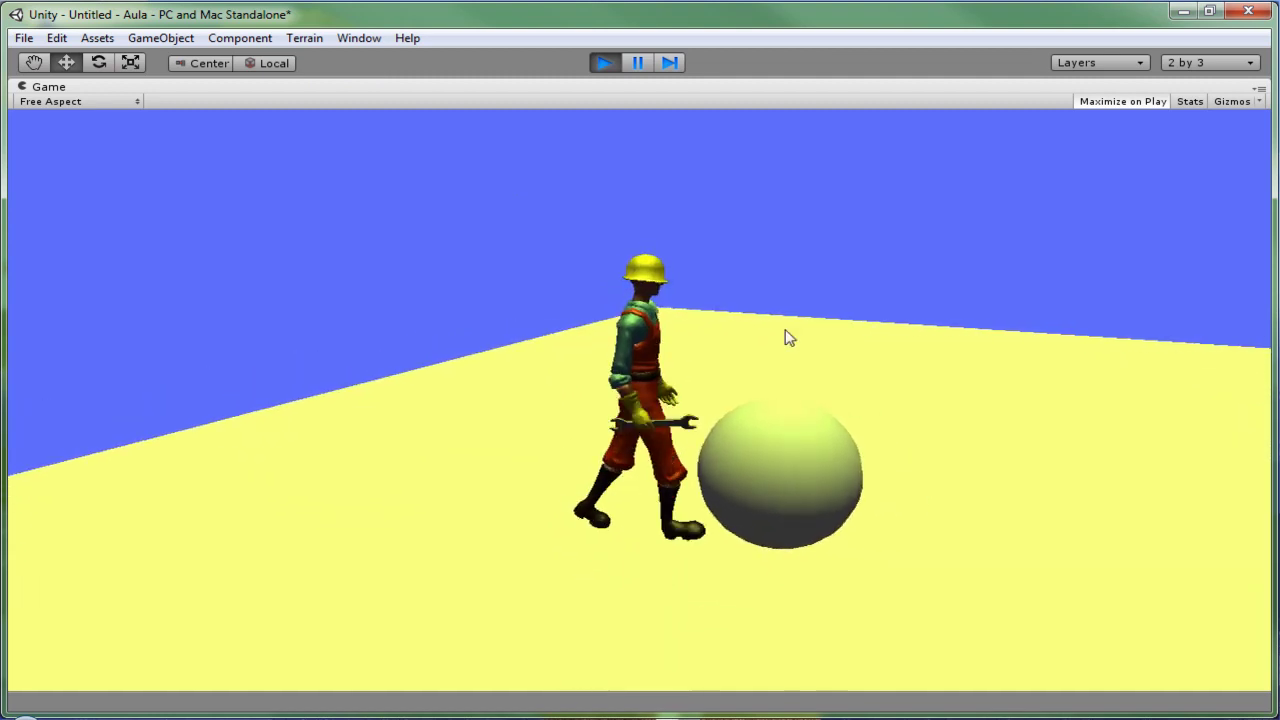
key(space)
key(space)
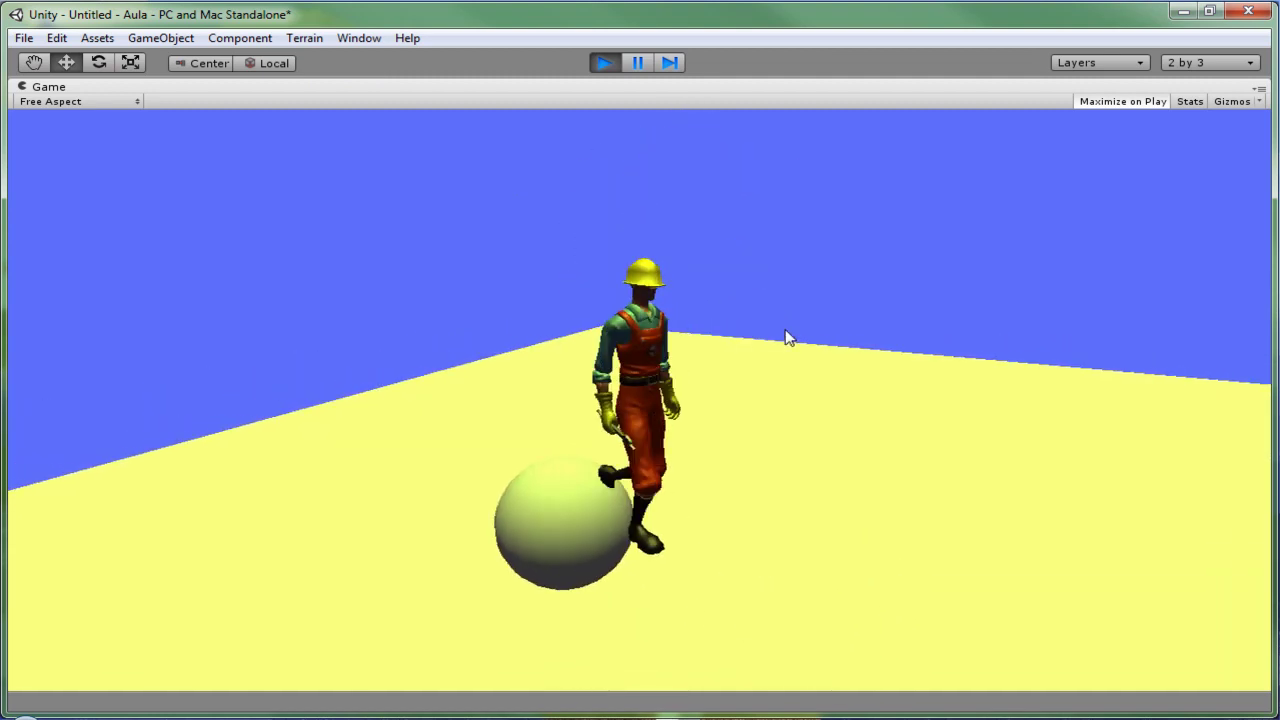
key(space)
key(Left)
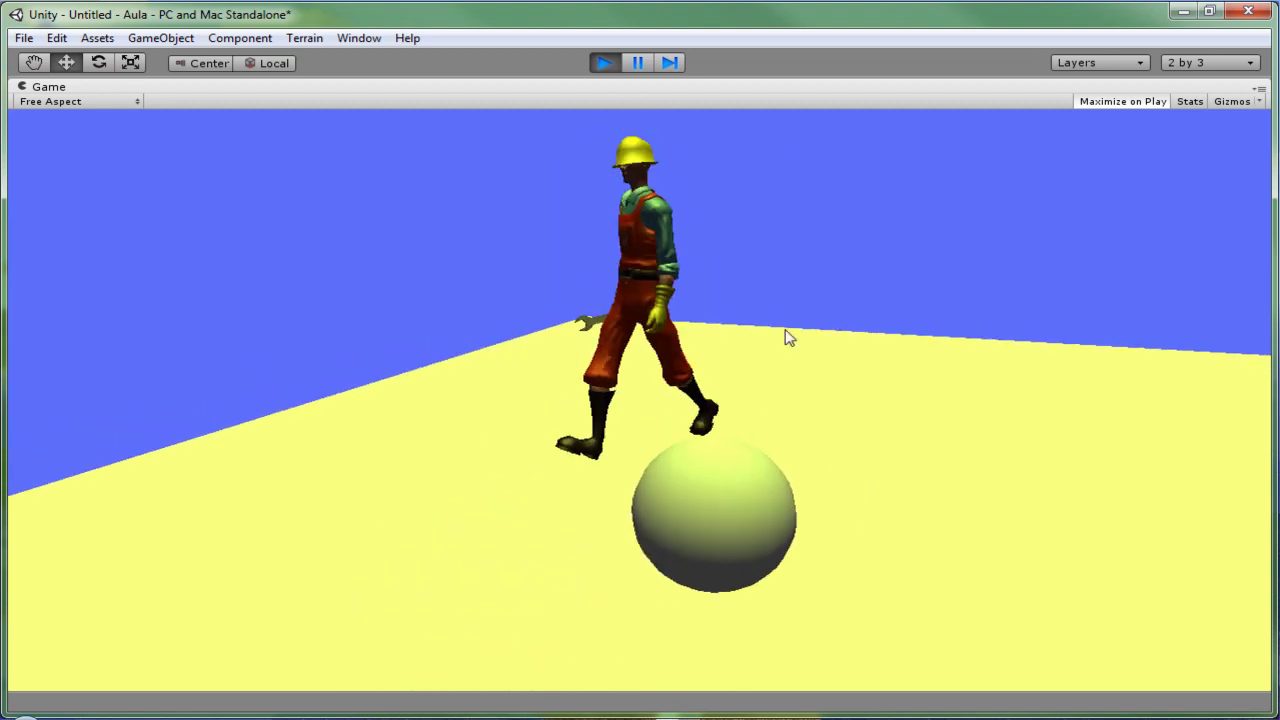
key(space)
Keep walking and turning the character, jump it several times, then walk off the floor's edge
key(Up)
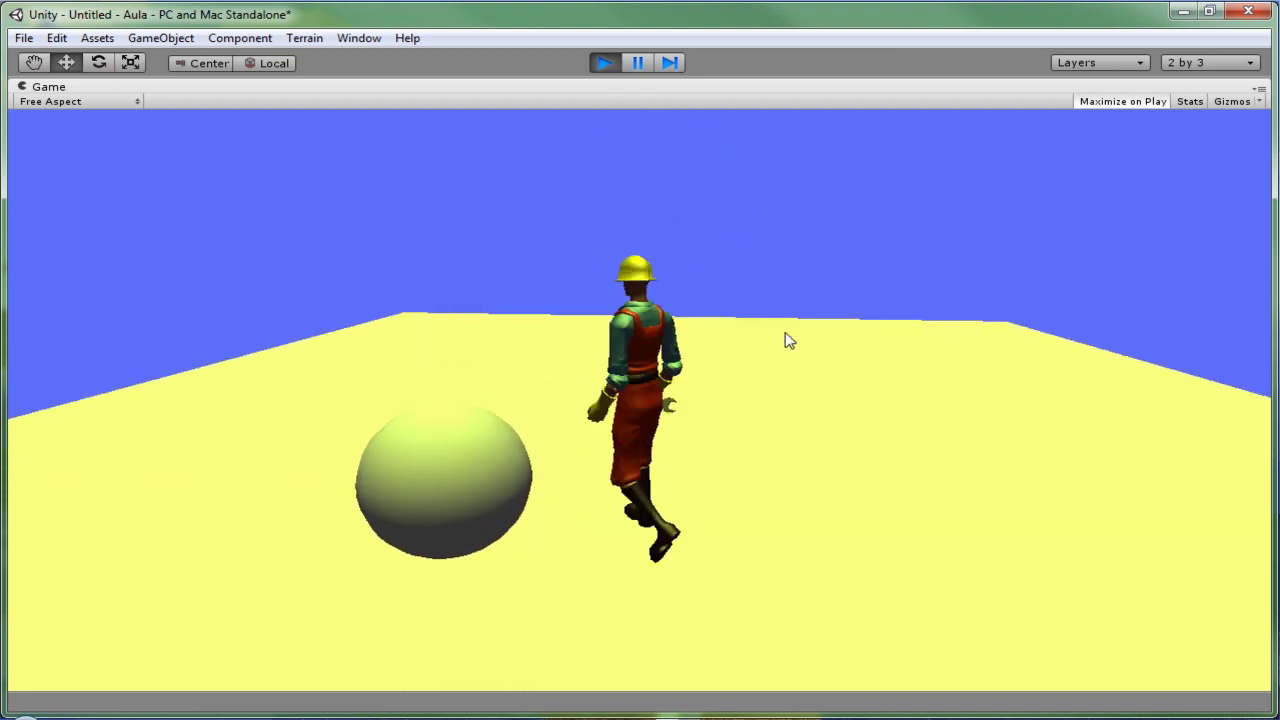
key(Right)
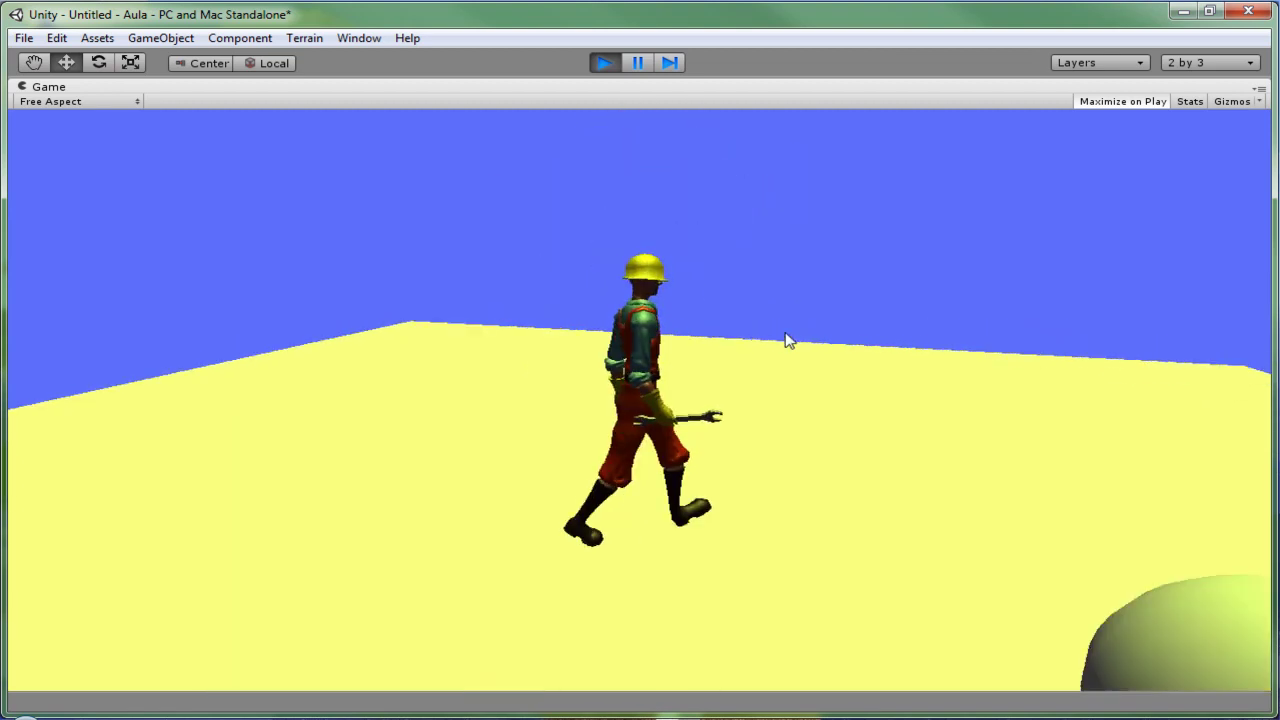
key(Right)
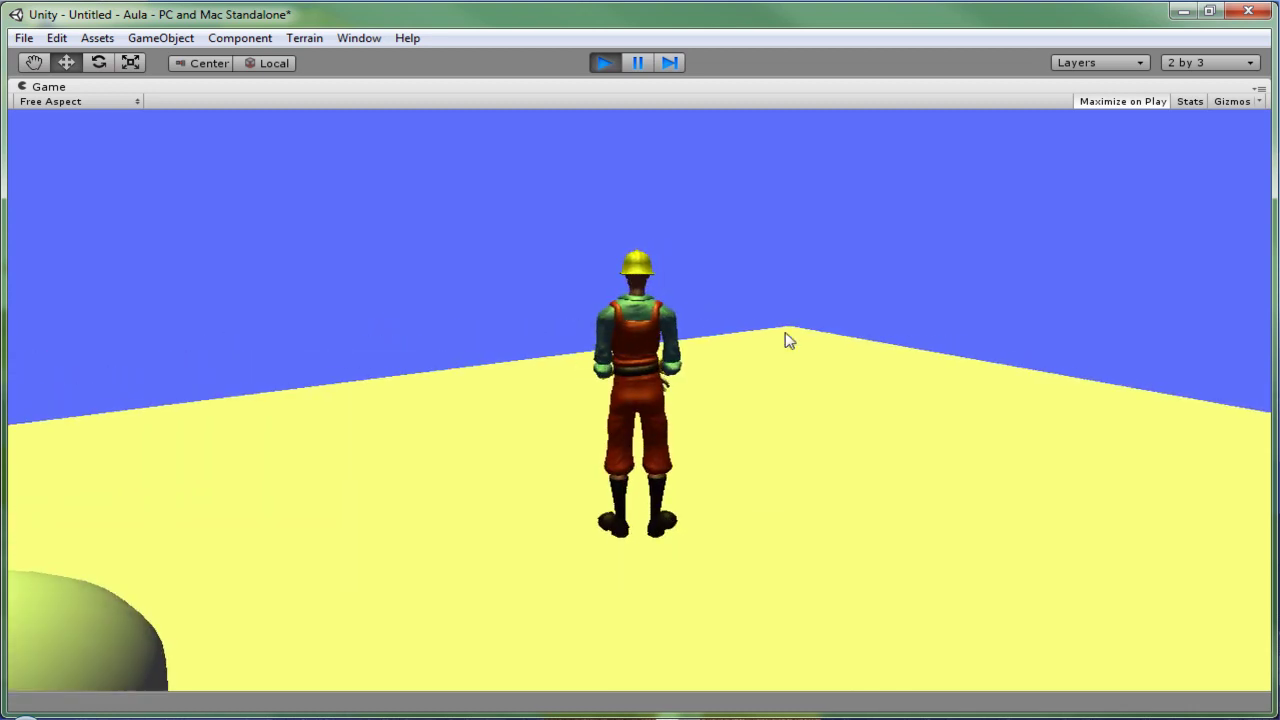
key(Up)
key(Right)
key(Right)
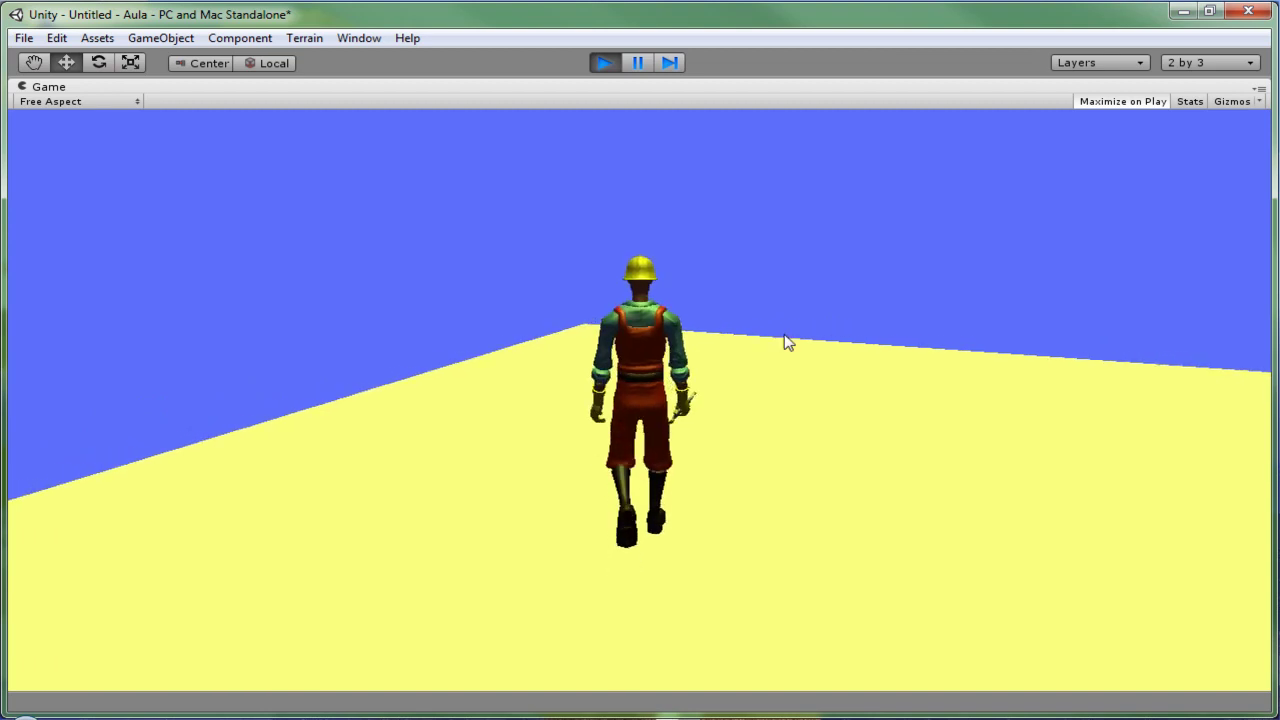
key(Left)
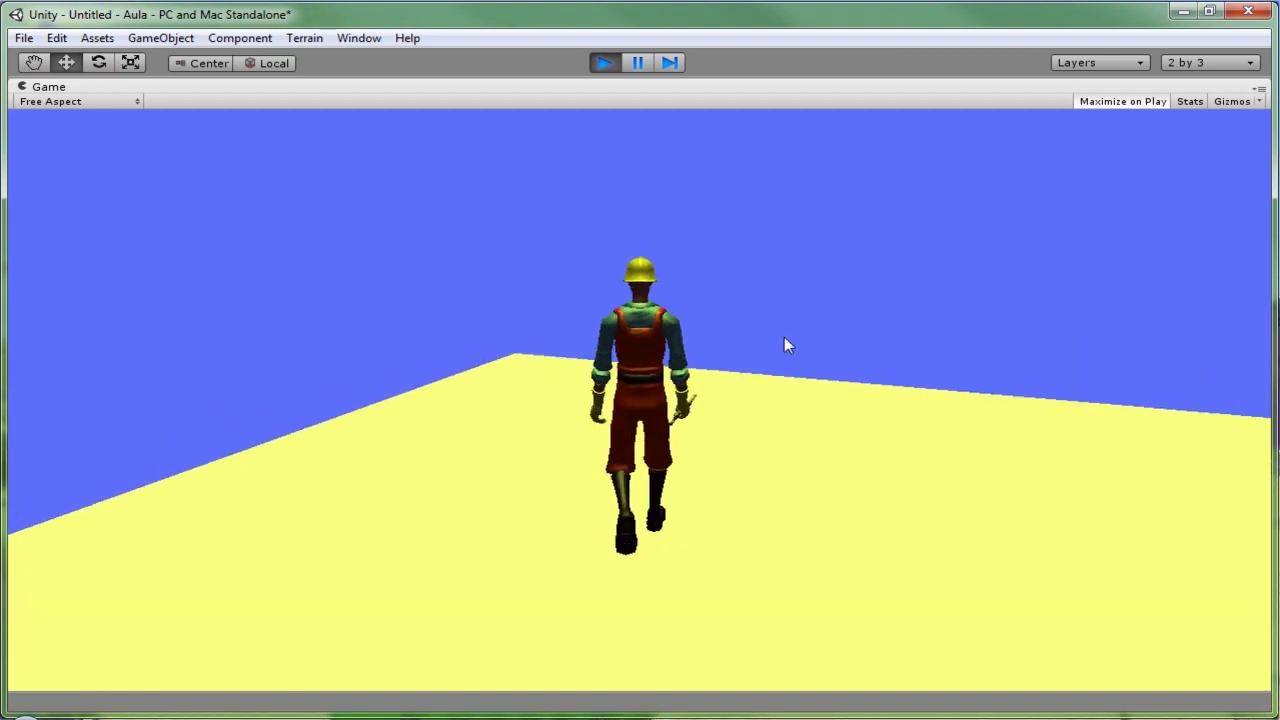
key(Right)
key(space)
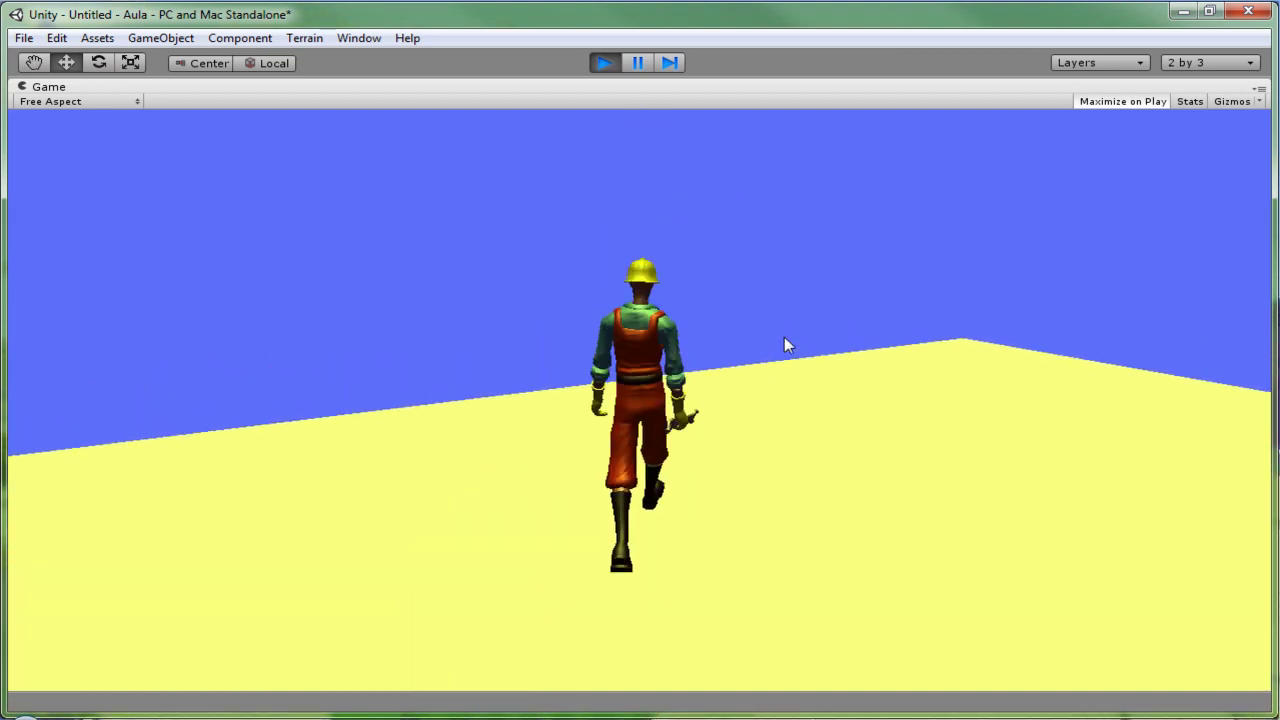
key(space)
key(space)
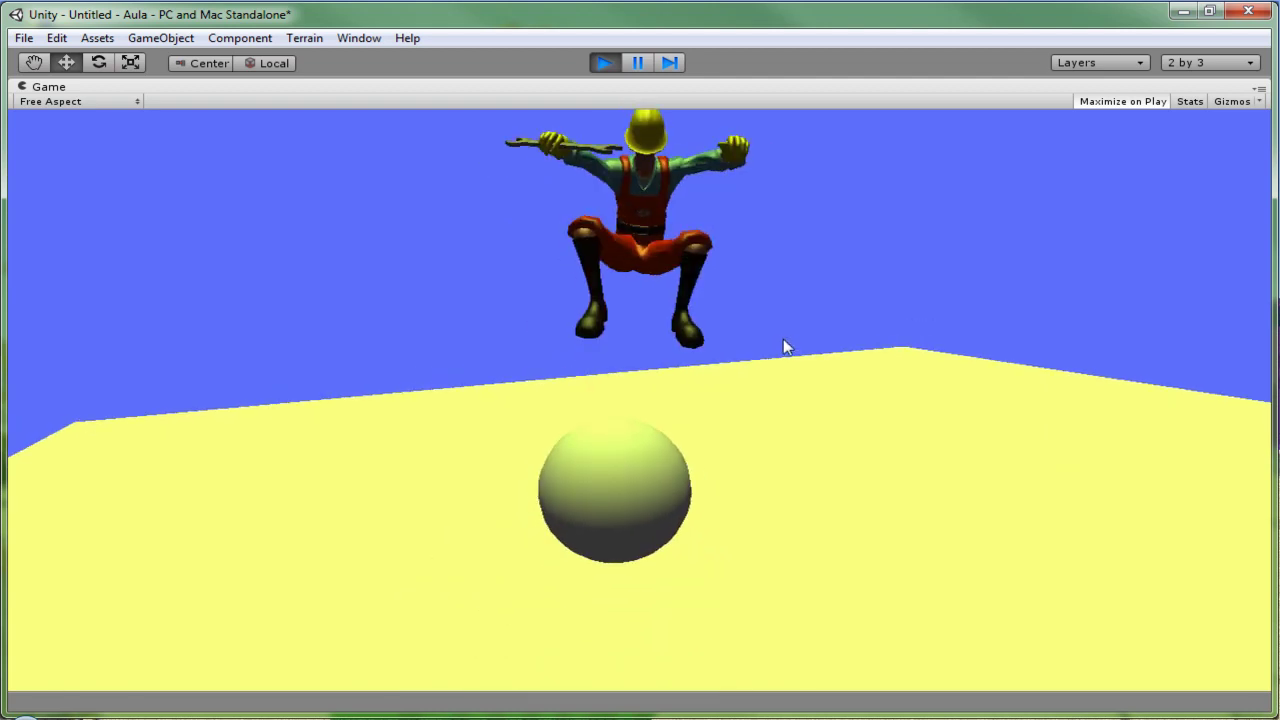
key(space)
key(Up)
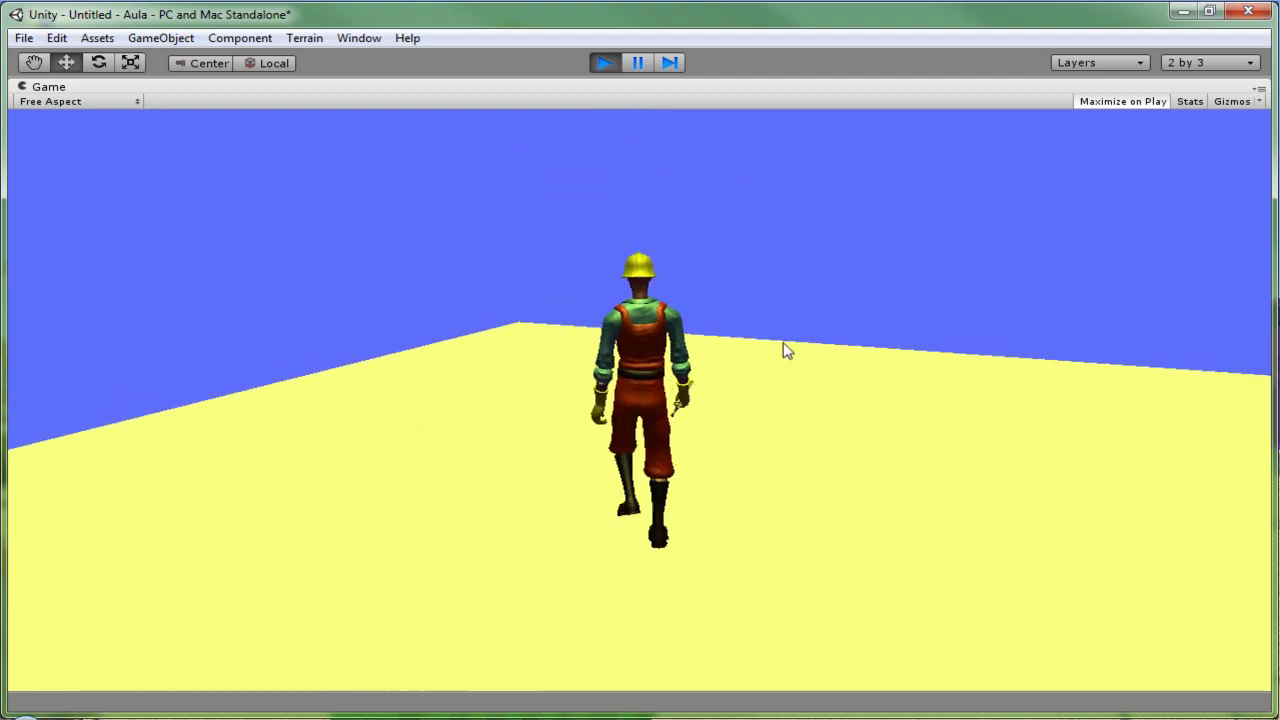
key(Left)
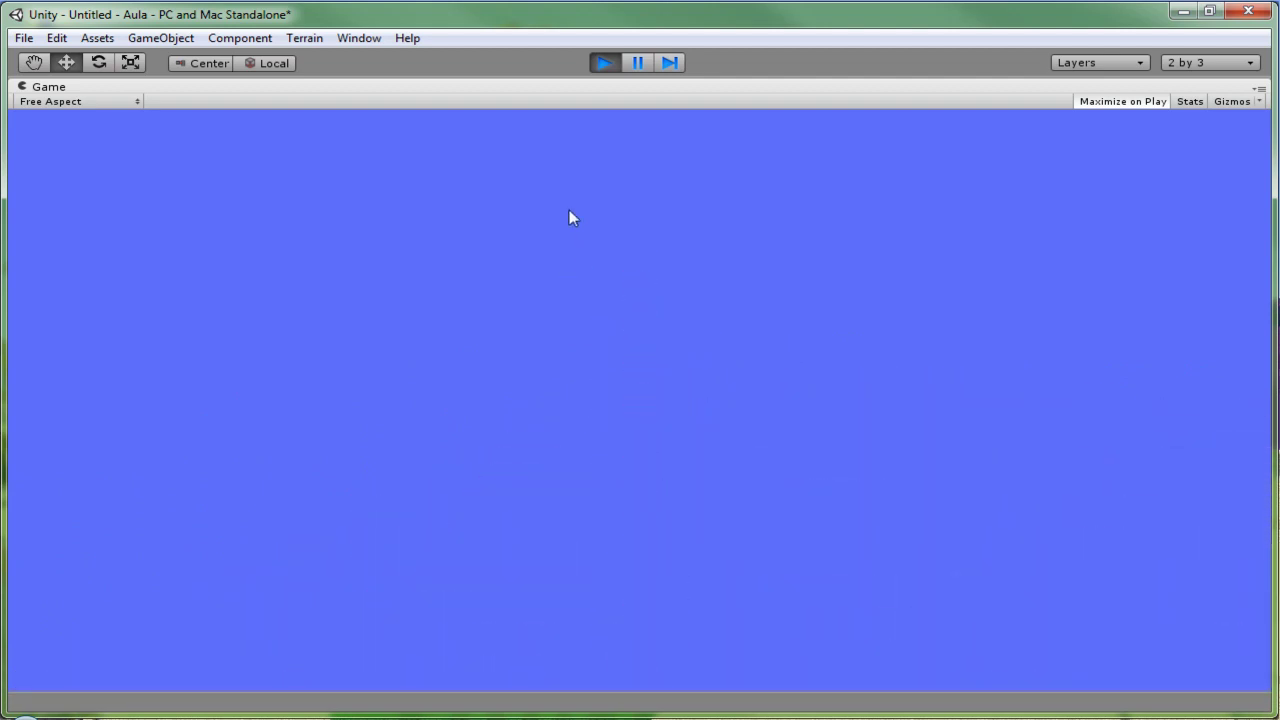
Scale the character to X 2.90071 and Y about 0.58, then test it in play mode
click(606, 64)
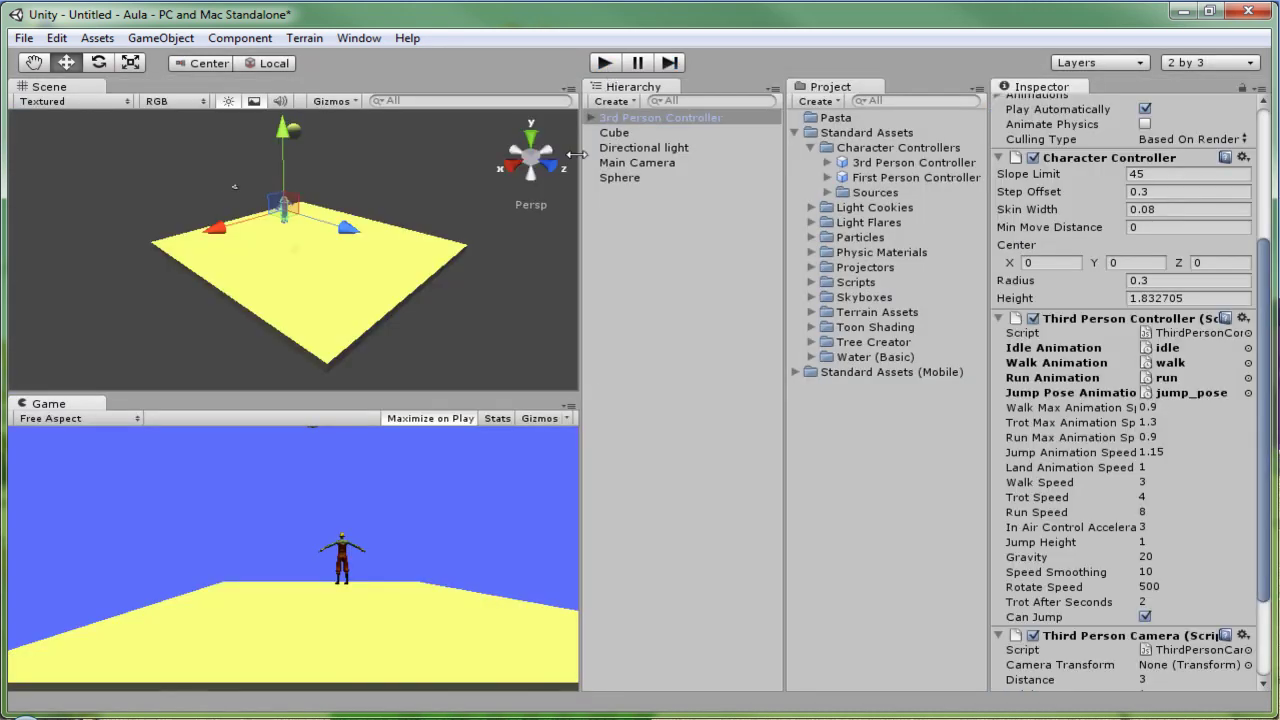
drag(1262, 352, 1268, 188)
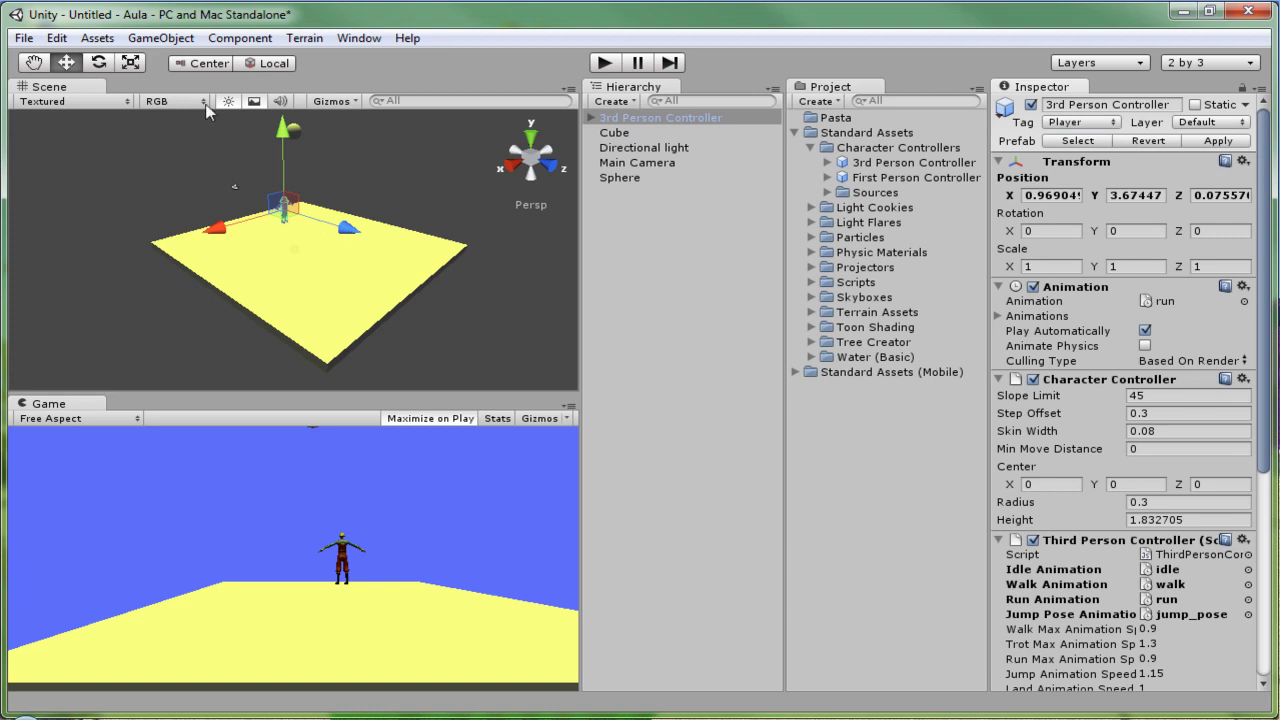
click(131, 63)
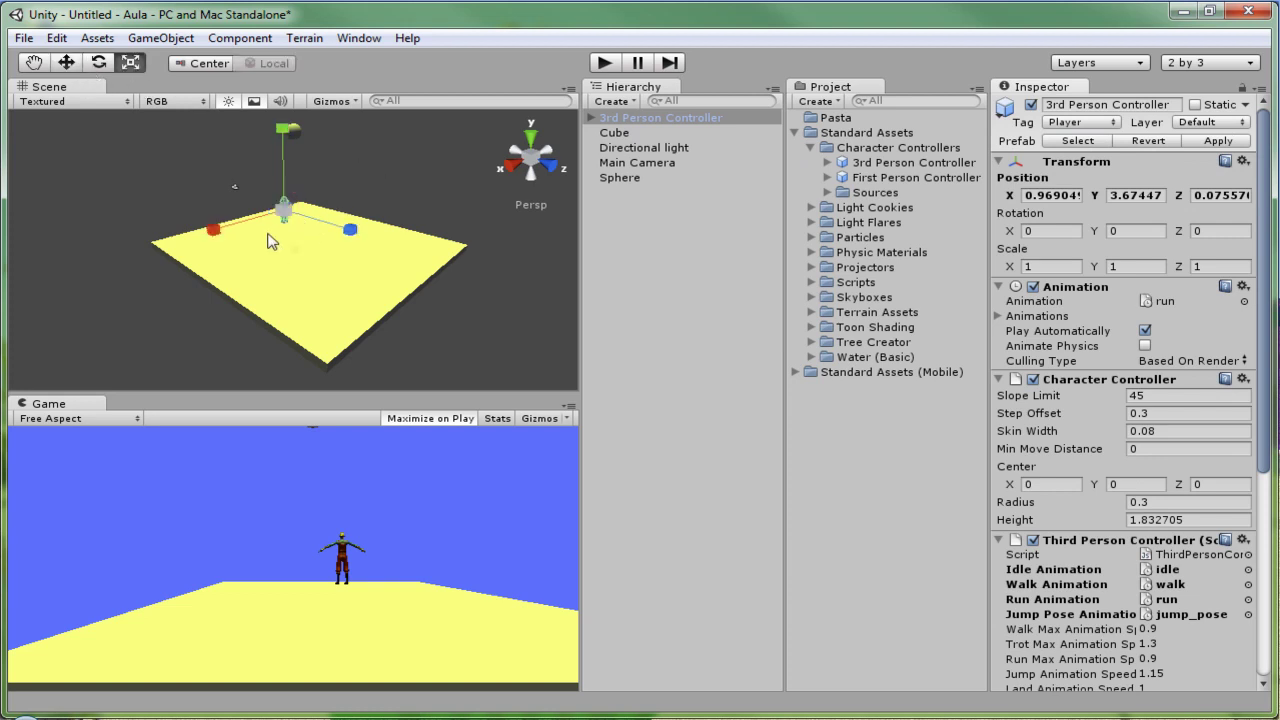
drag(218, 231, 103, 238)
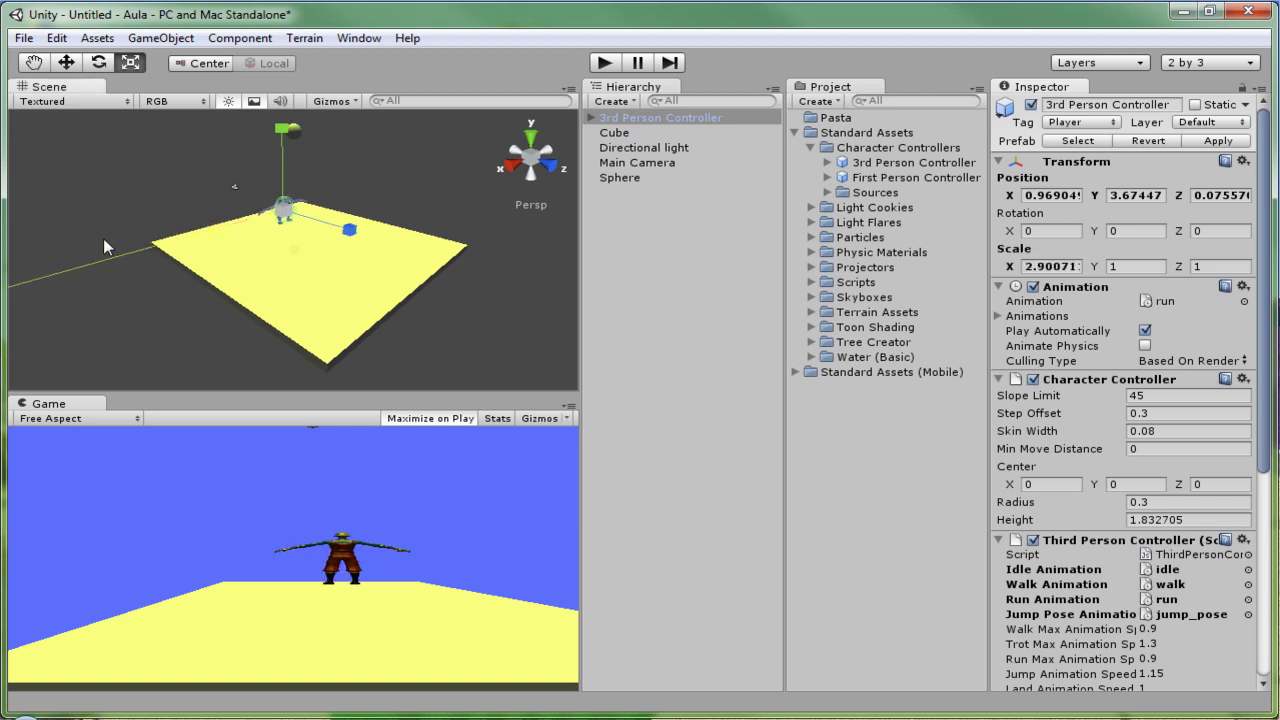
mouse_move(287, 141)
mouse_down()
mouse_move(263, 64)
mouse_move(262, 157)
mouse_up()
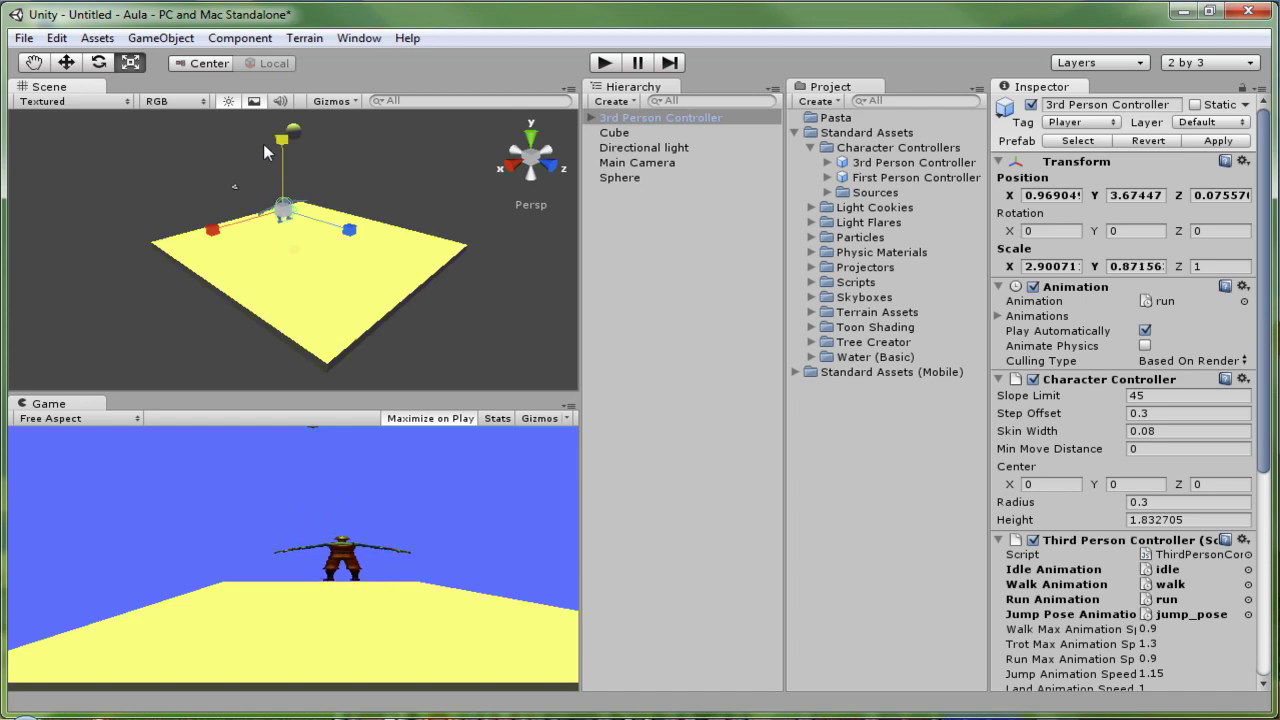
click(616, 59)
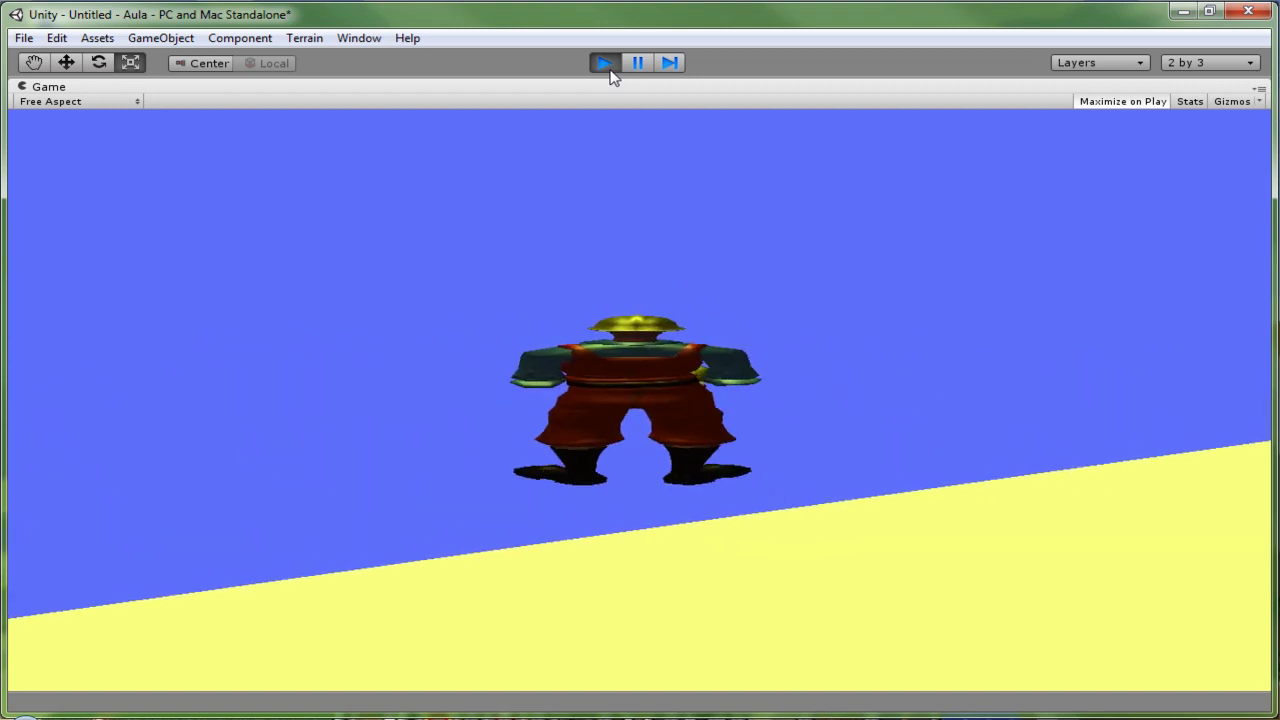
click(605, 64)
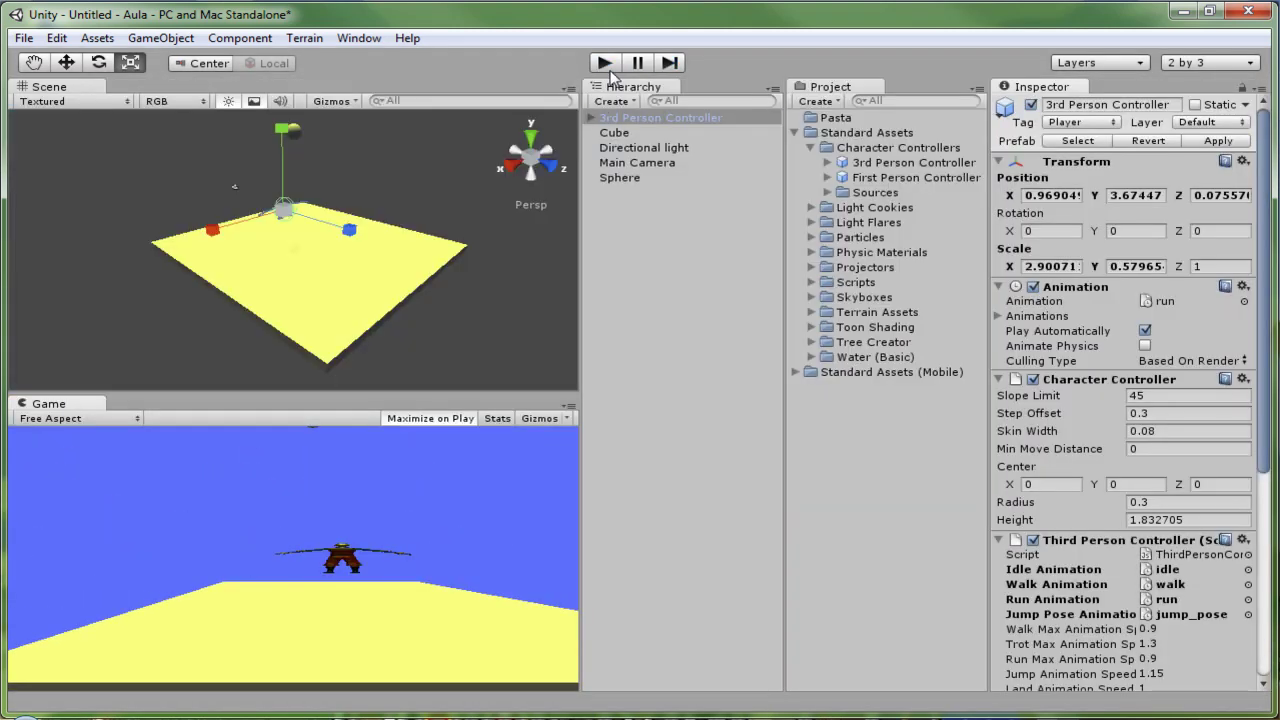
Scale the floor Cube to 47.57 by 50.74, test-play on it, then flatten its Y to about 0.09
click(330, 287)
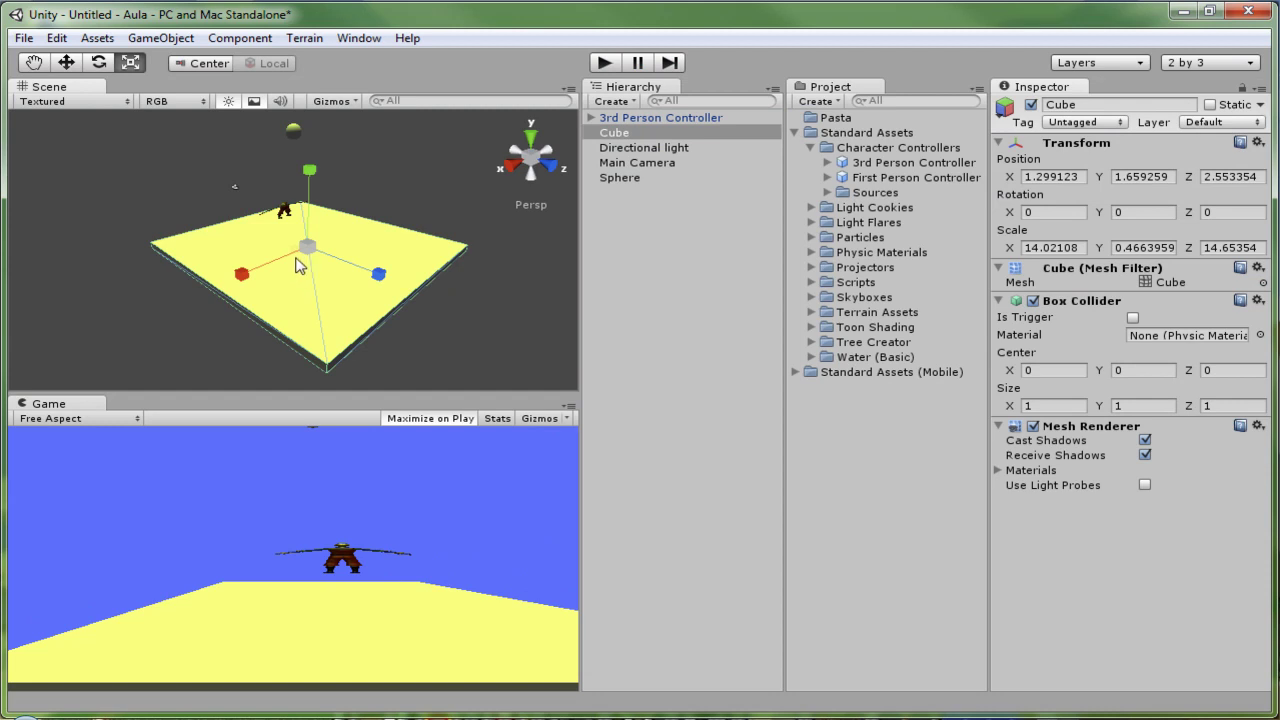
drag(240, 275, 210, 308)
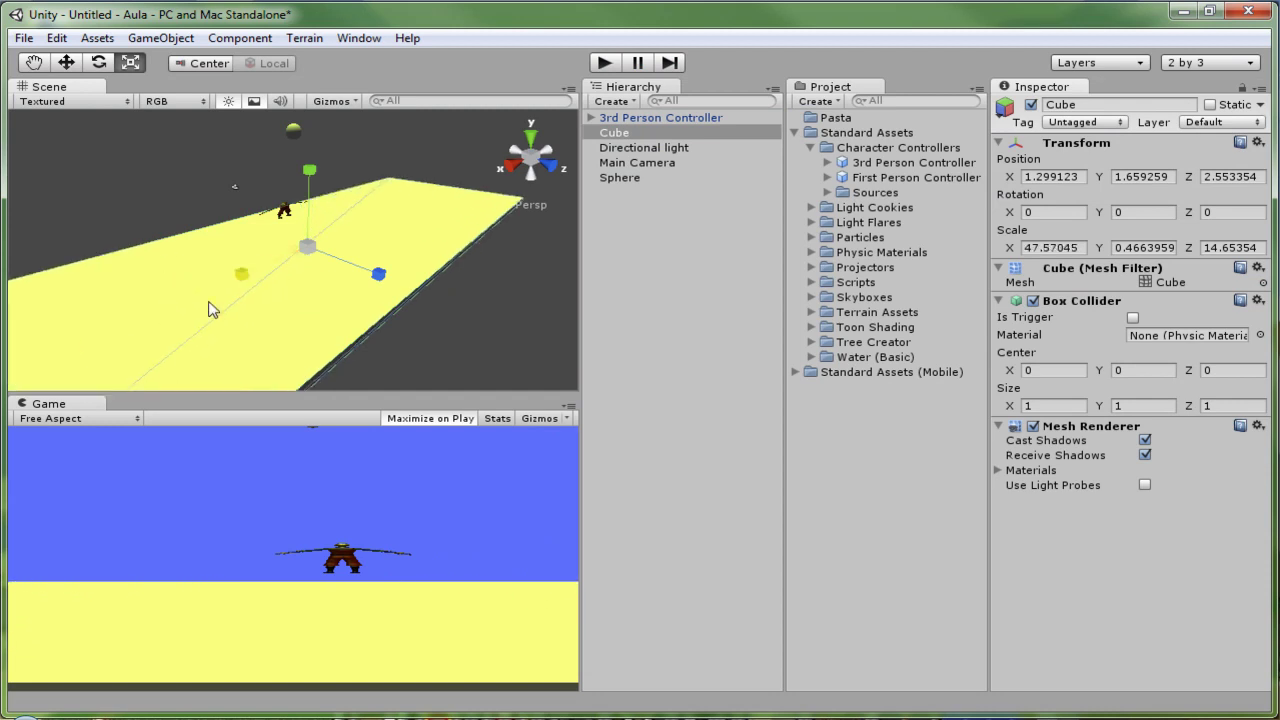
drag(367, 283, 505, 371)
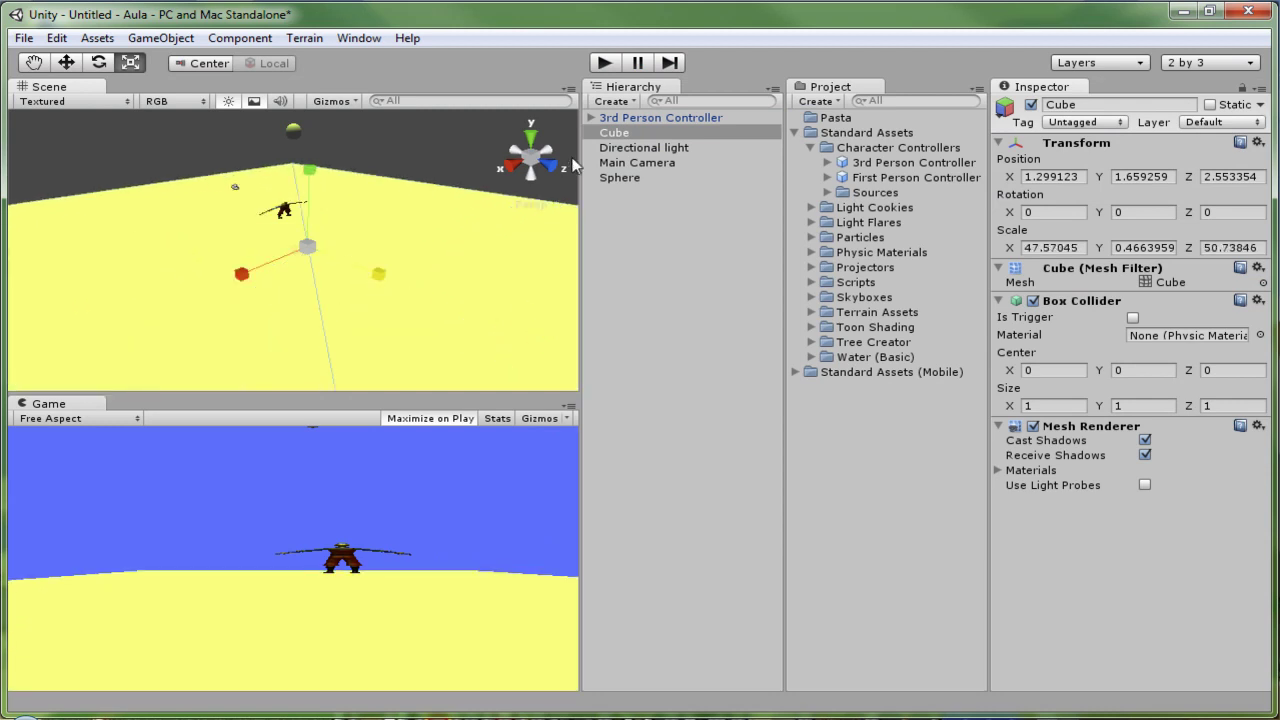
click(605, 62)
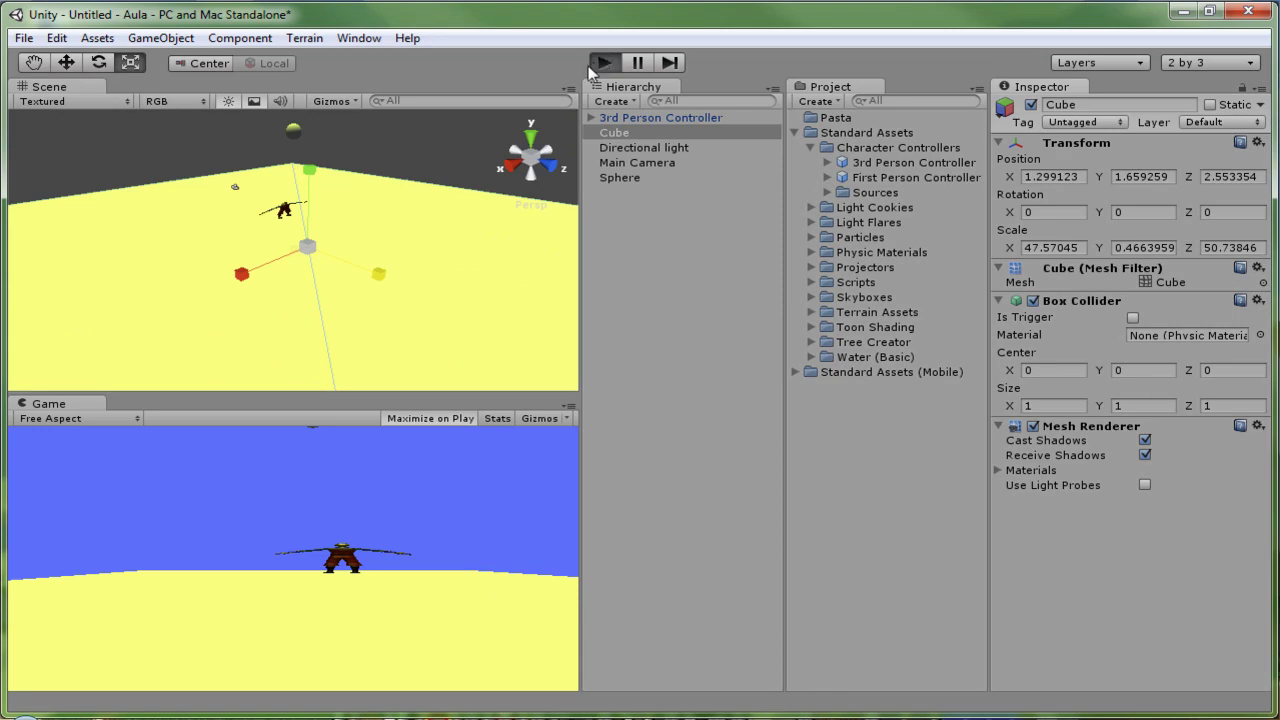
key(Right)
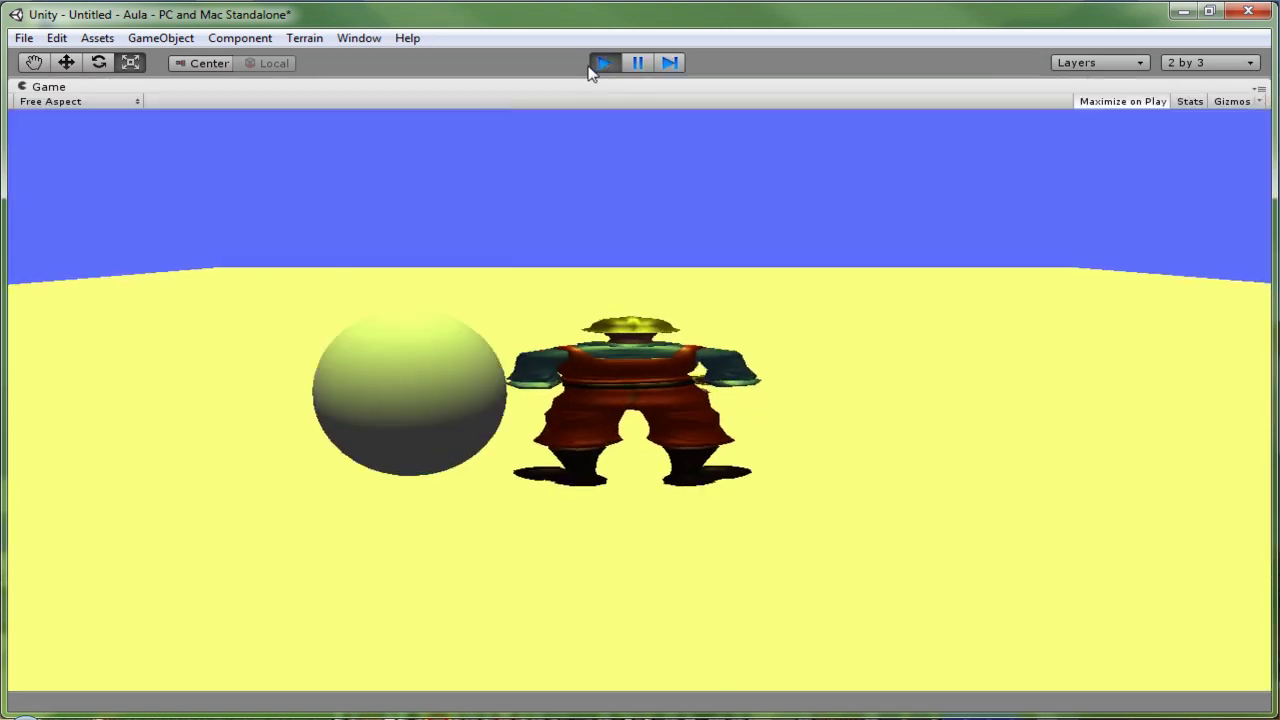
key(Up)
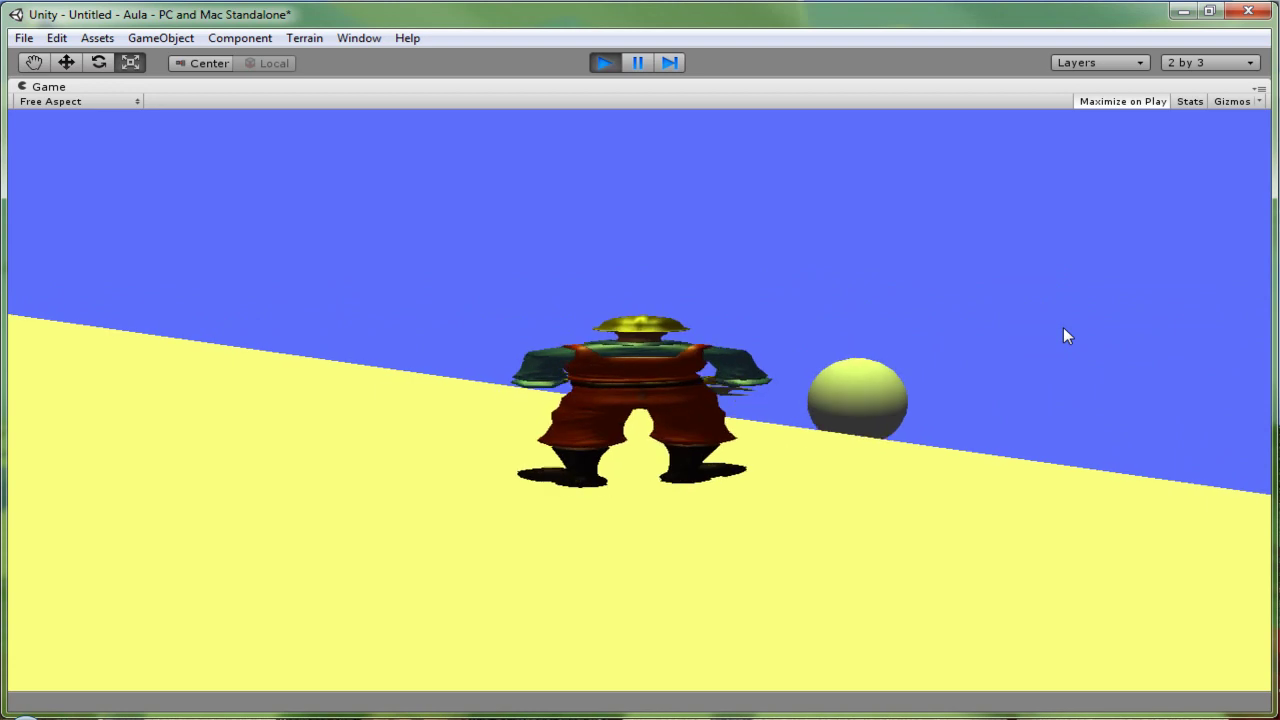
click(612, 64)
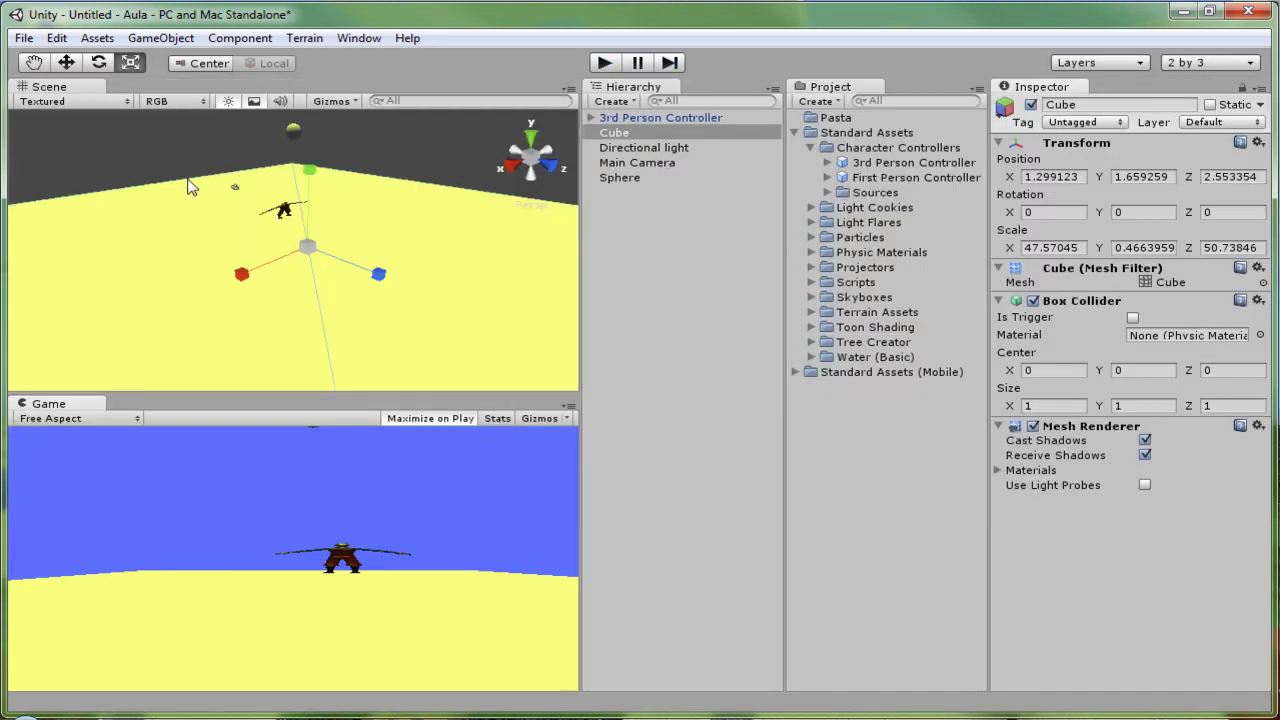
mouse_move(310, 174)
mouse_down()
mouse_move(292, 268)
mouse_move(290, 226)
mouse_up()
Lower the floor Cube to Y -1.81891 with the Move tool
click(160, 38)
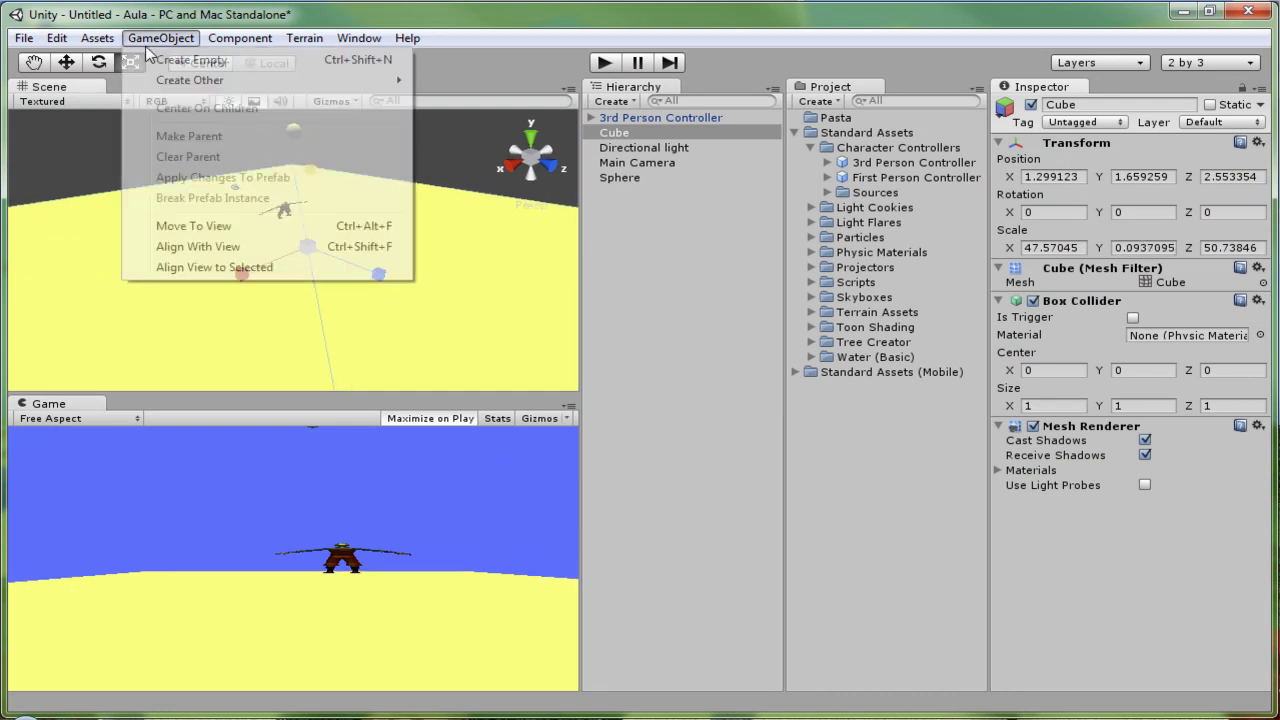
mouse_move(219, 81)
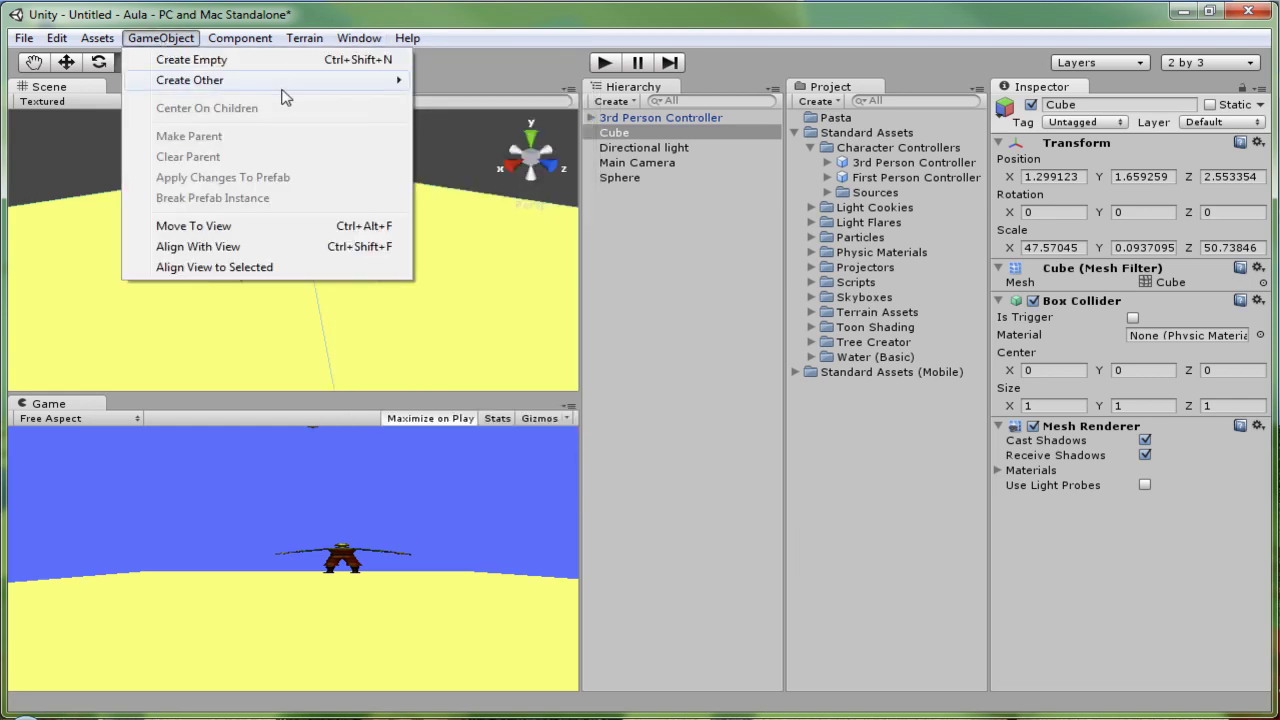
mouse_move(282, 81)
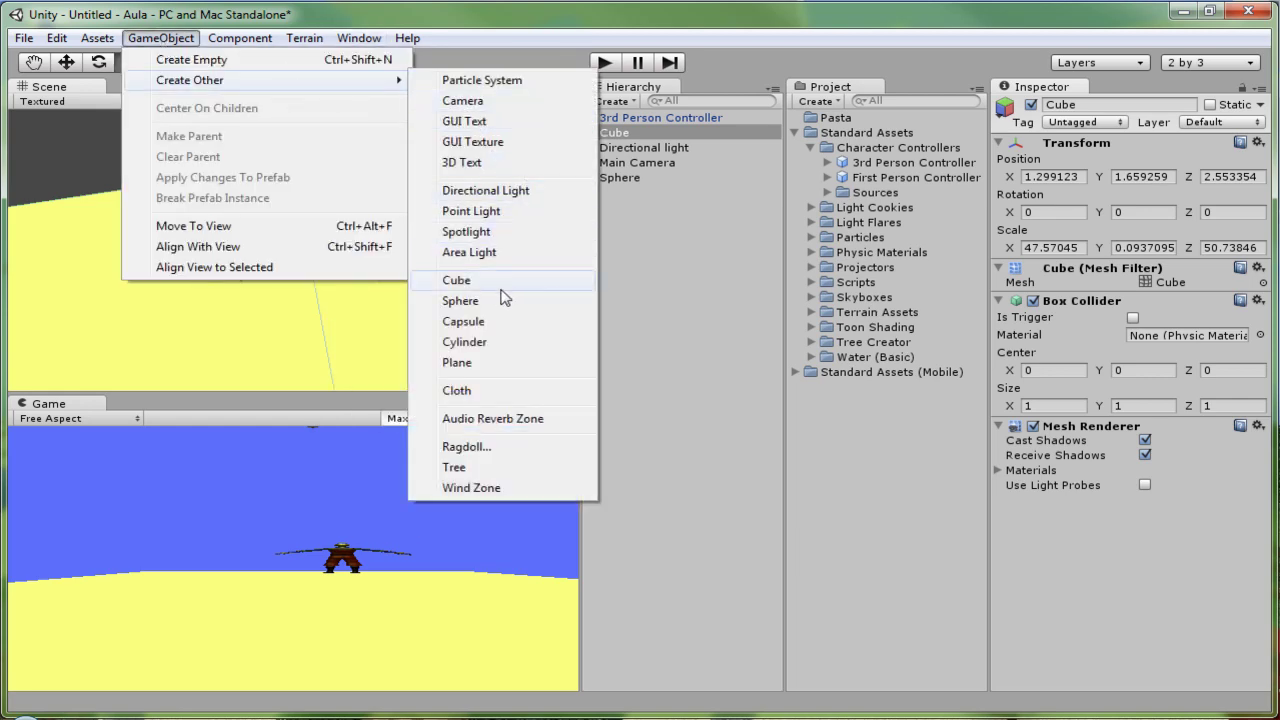
click(290, 332)
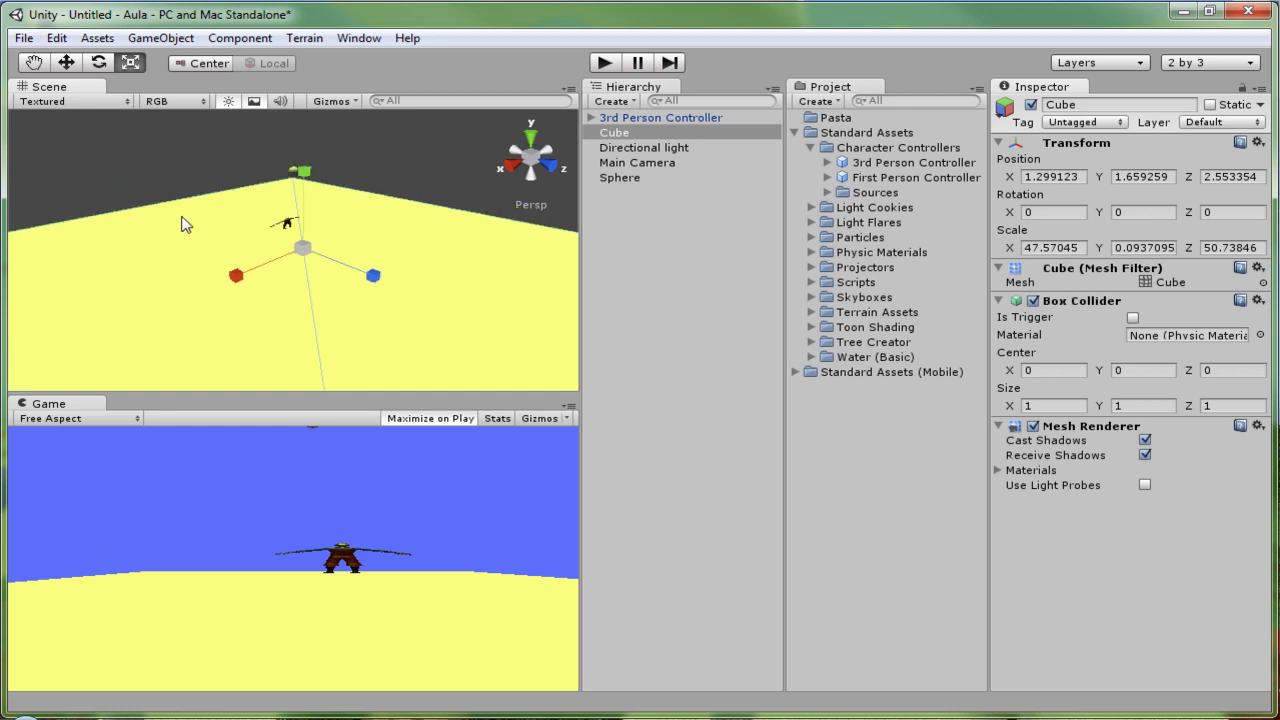
scroll(180, 222, down, 3)
click(66, 63)
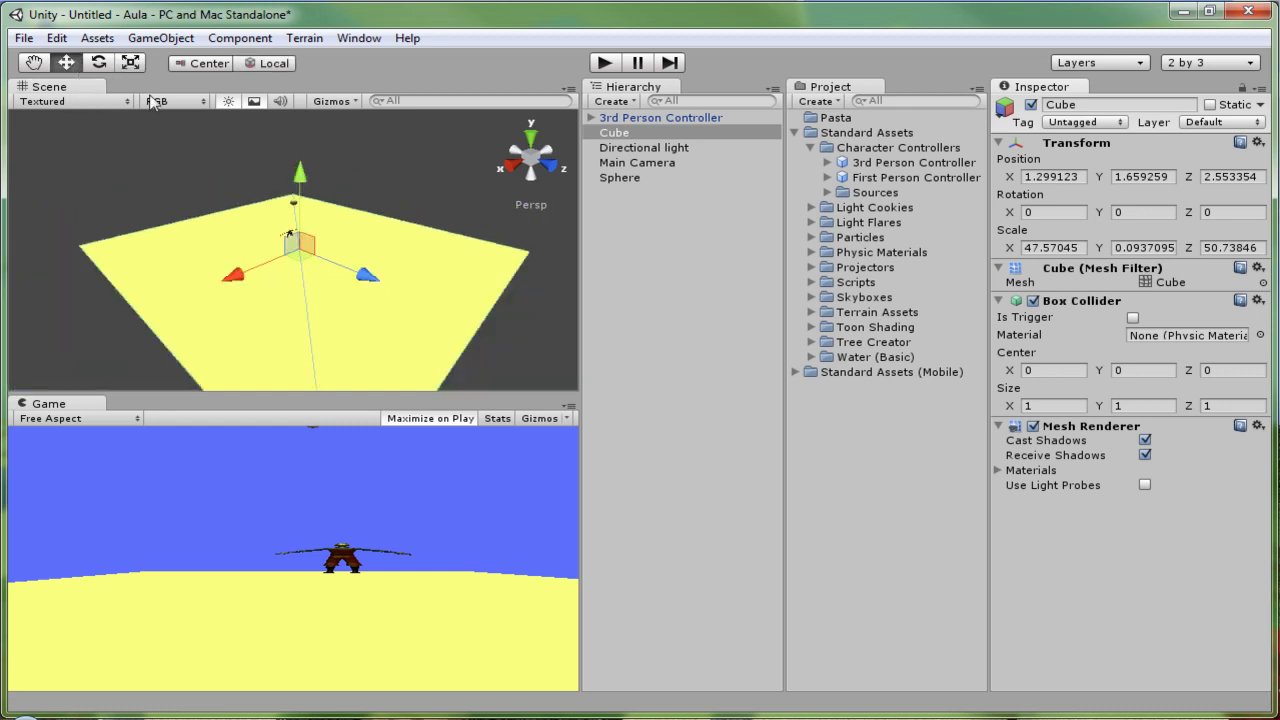
drag(304, 177, 305, 197)
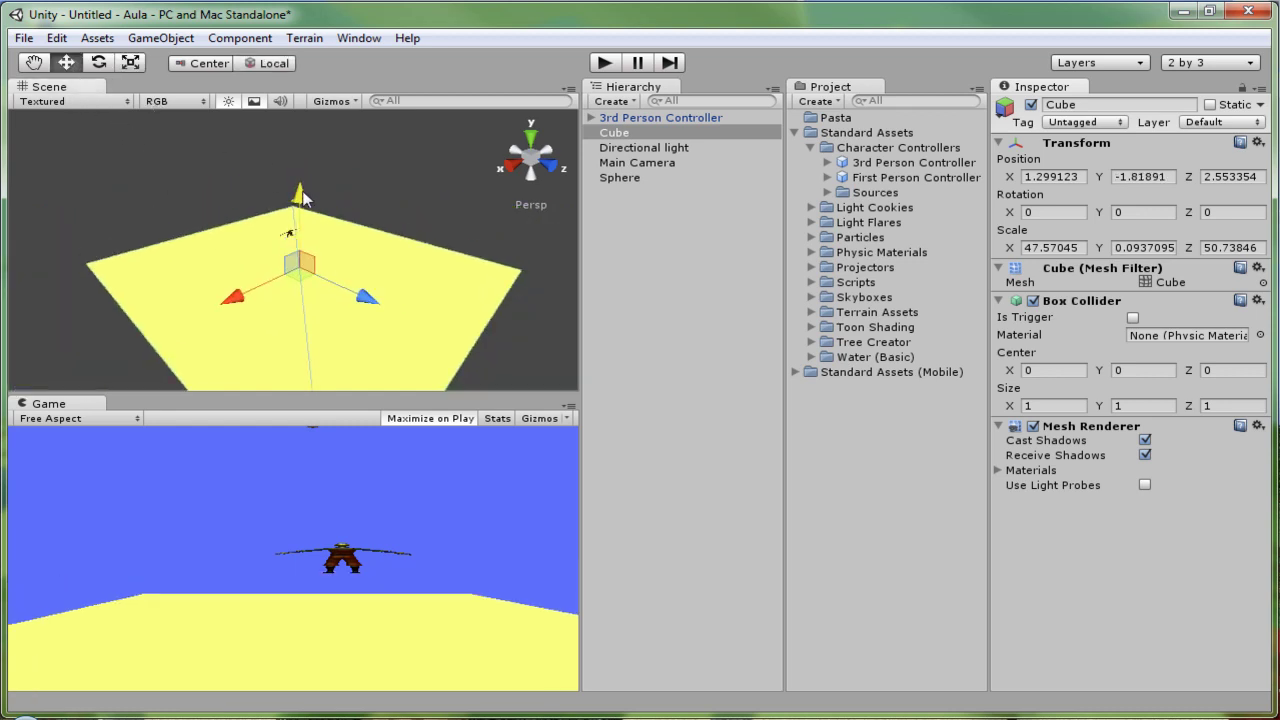
Select the 3rd Person Controller and scale its width back down toward normal
click(659, 119)
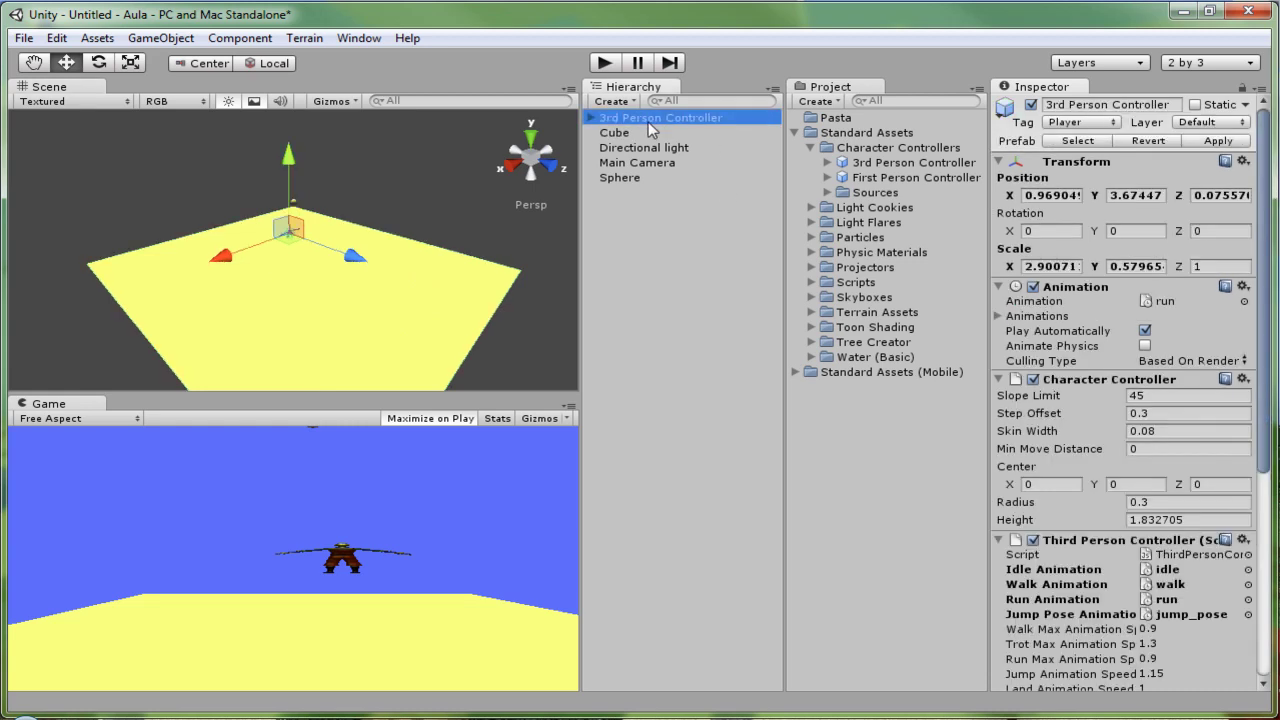
click(130, 64)
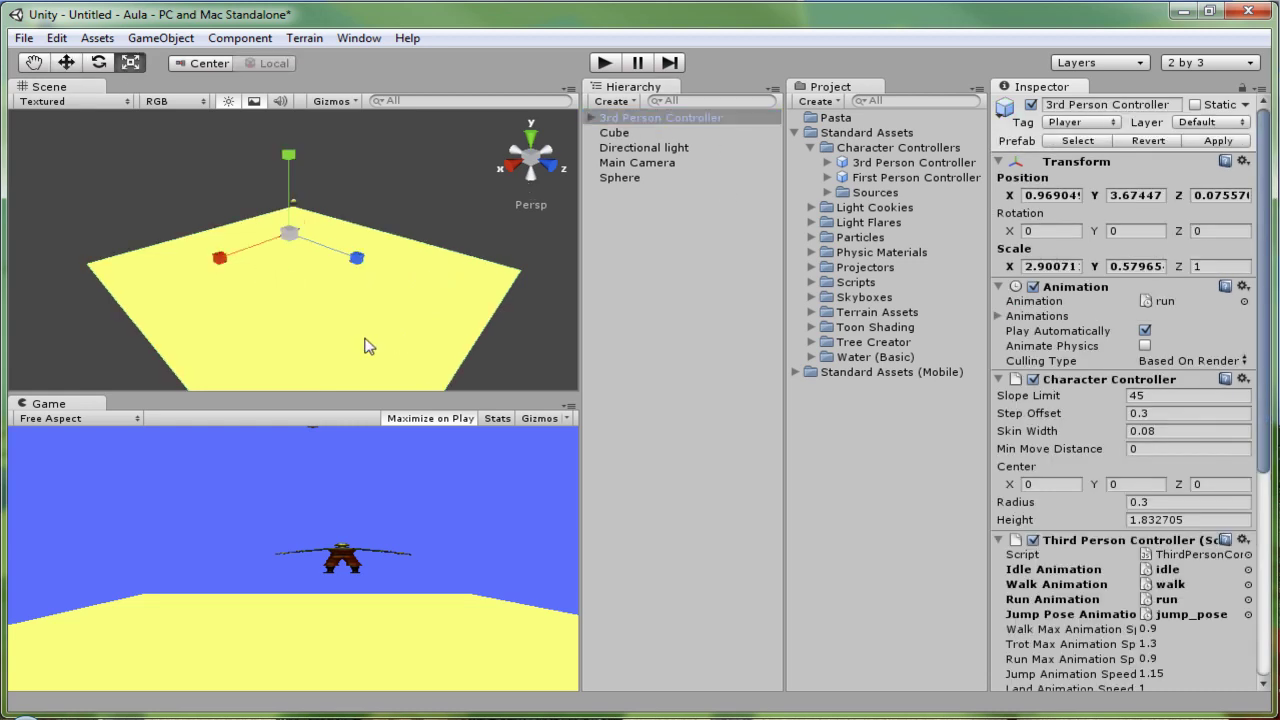
drag(222, 260, 258, 255)
Play the scene, walk the character left and right past the sphere, jump, then stop
click(603, 65)
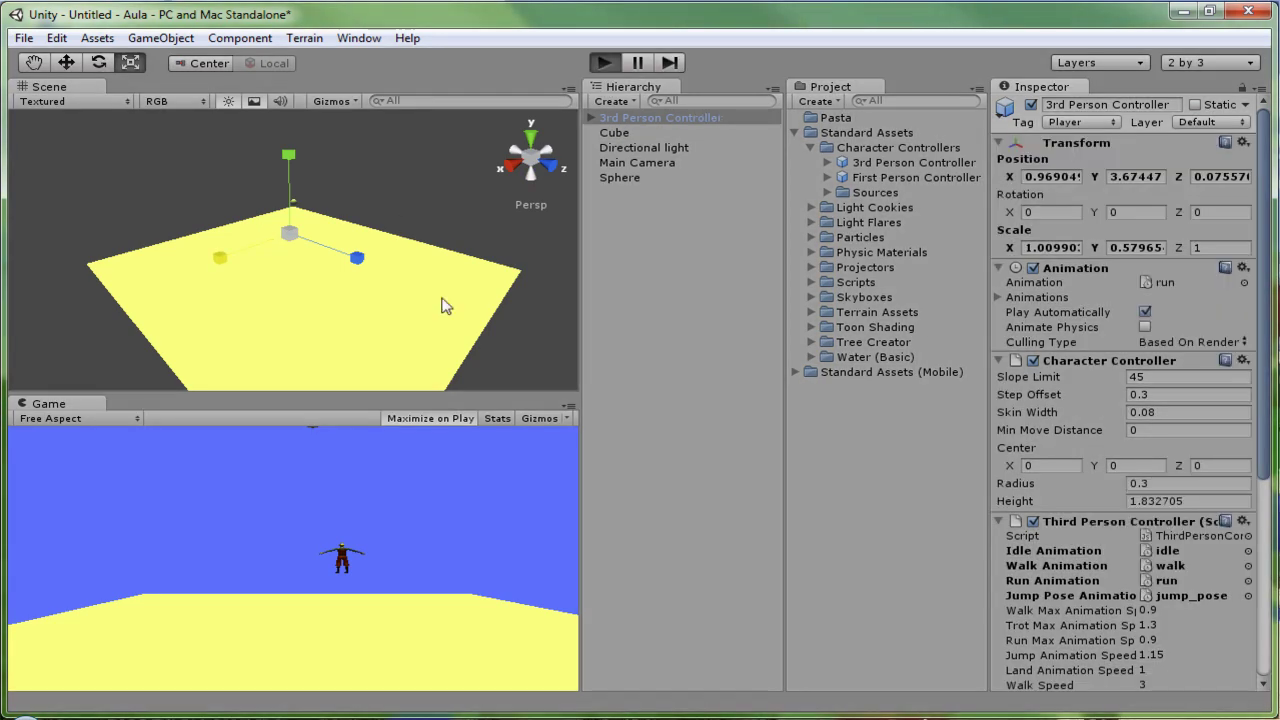
key(Left)
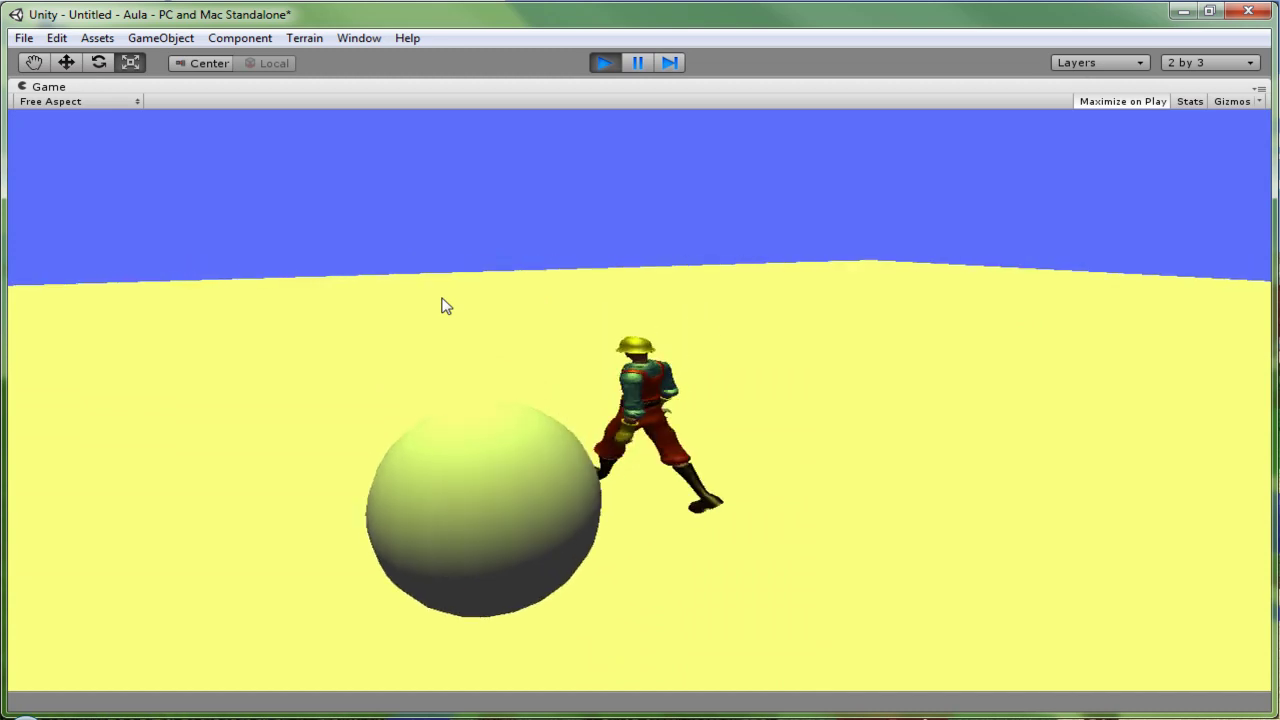
key(Right)
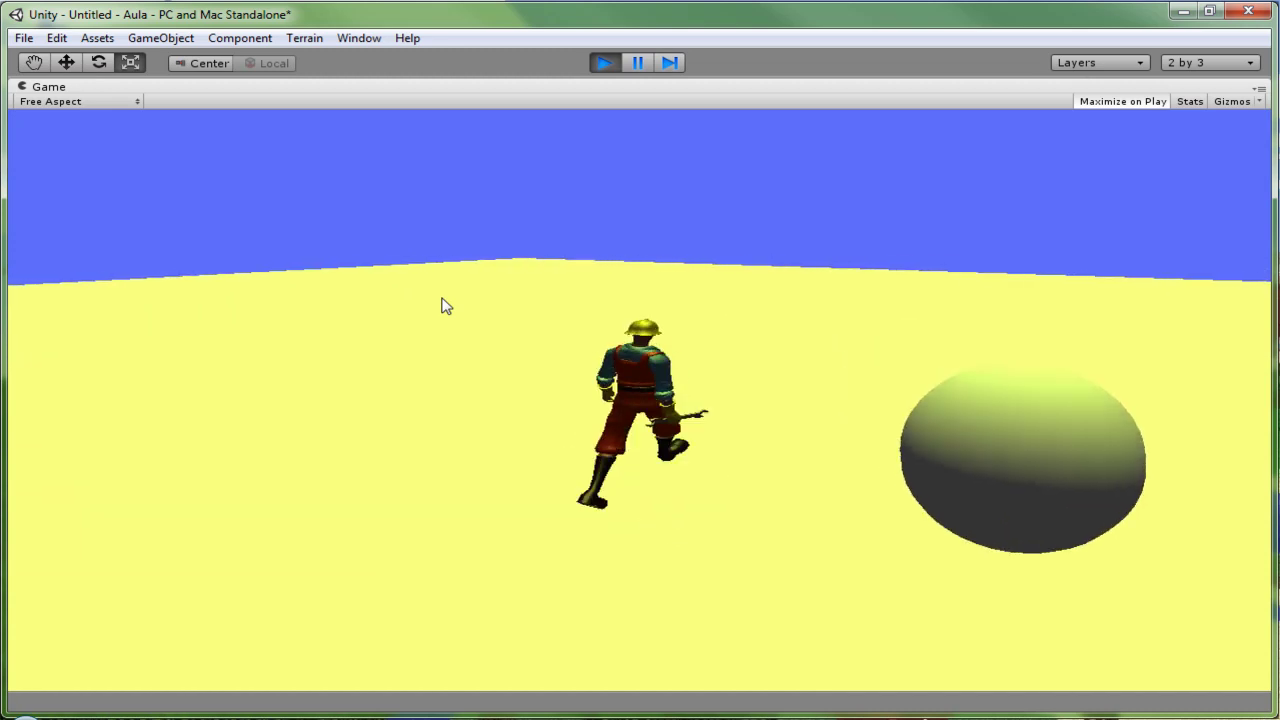
key(space)
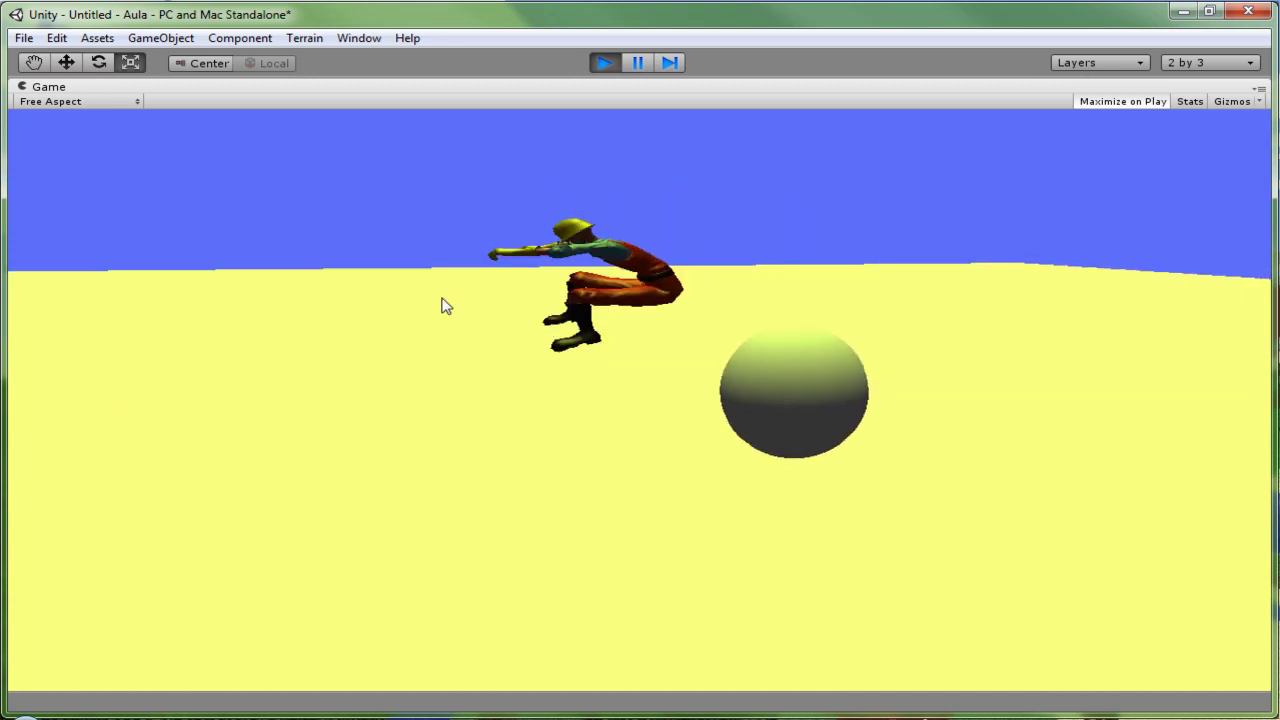
click(603, 63)
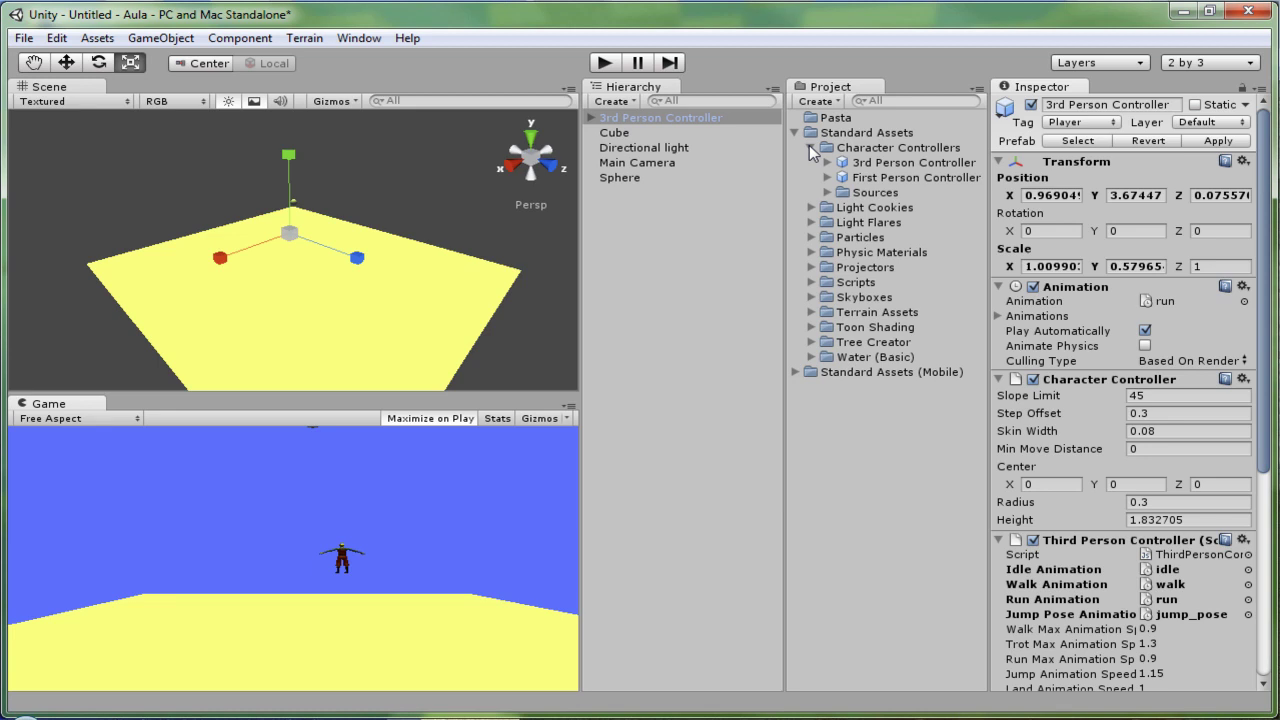
Set the Third Person Controller's Run Speed from 8 to 30, then play and run the character forward
click(1049, 540)
click(1088, 542)
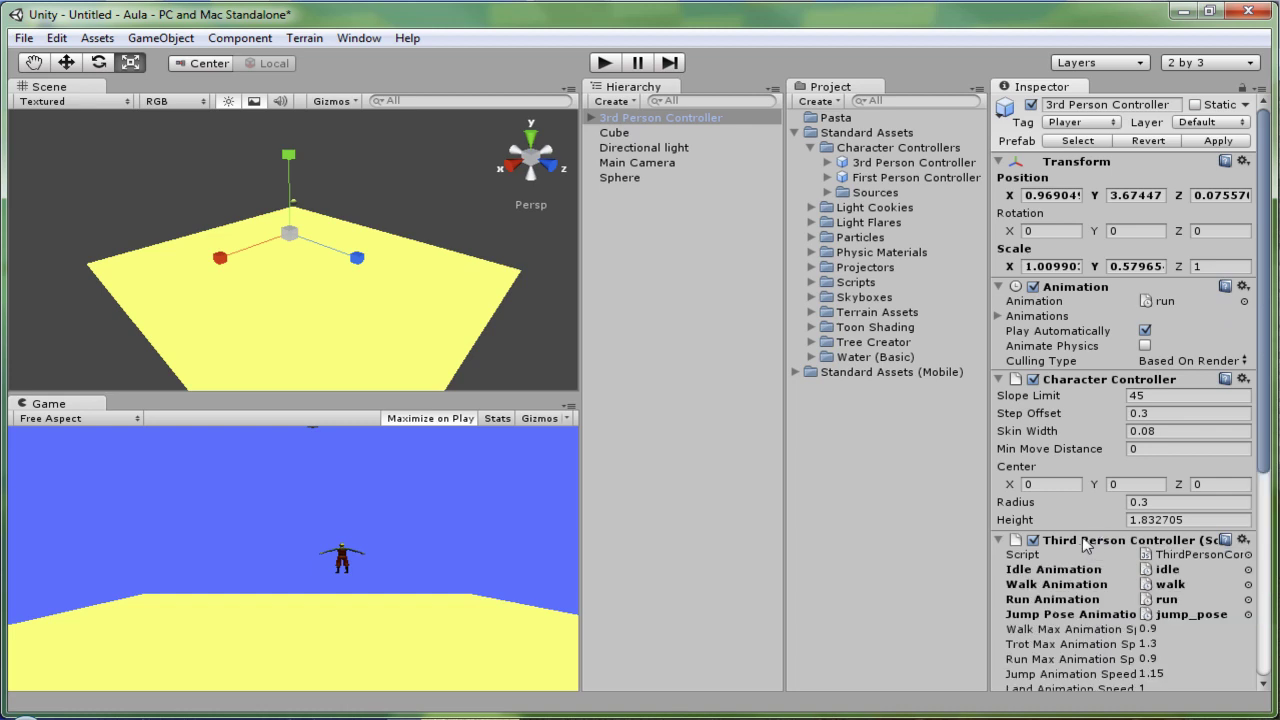
scroll(1111, 502, down, 5)
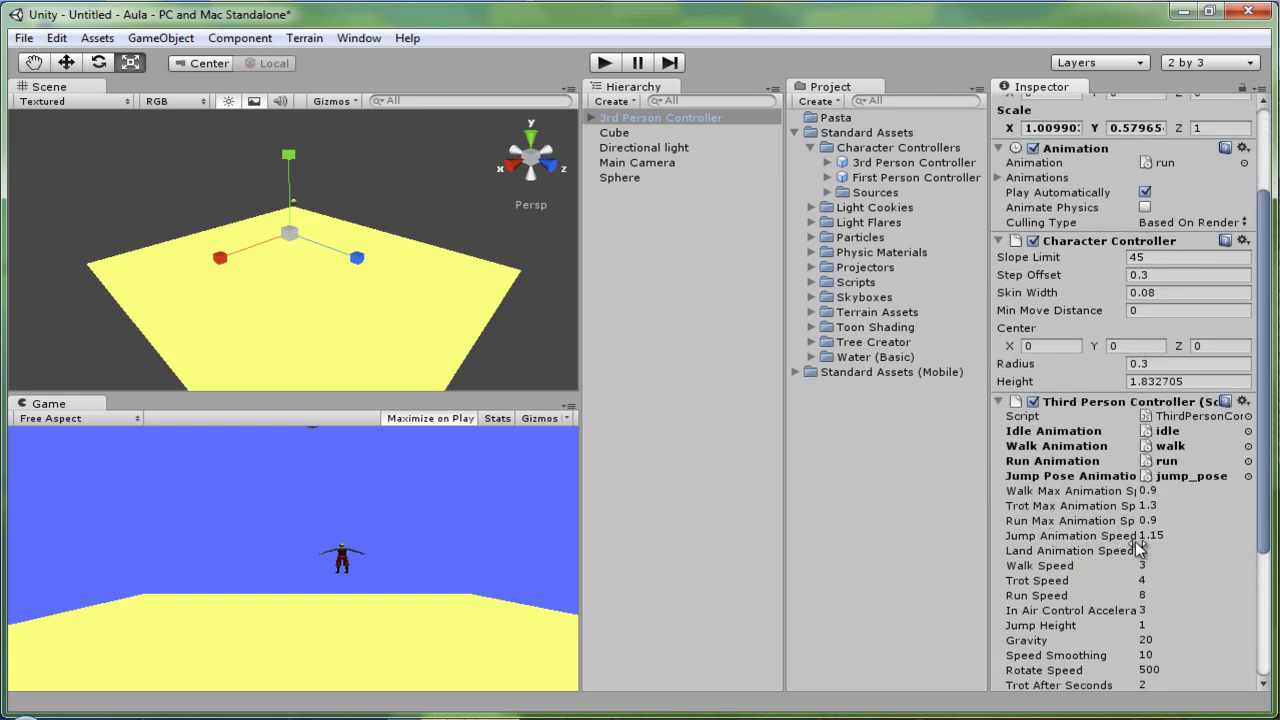
drag(1262, 532, 1253, 604)
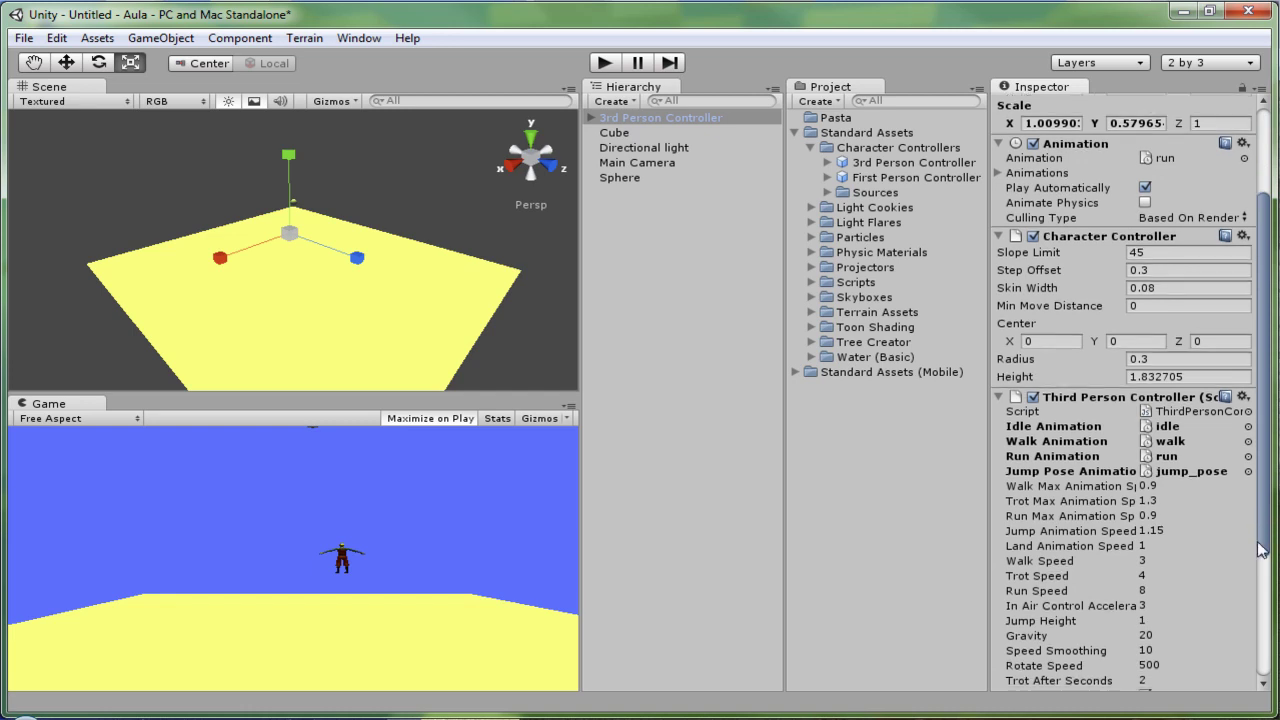
scroll(1256, 608, up, 1)
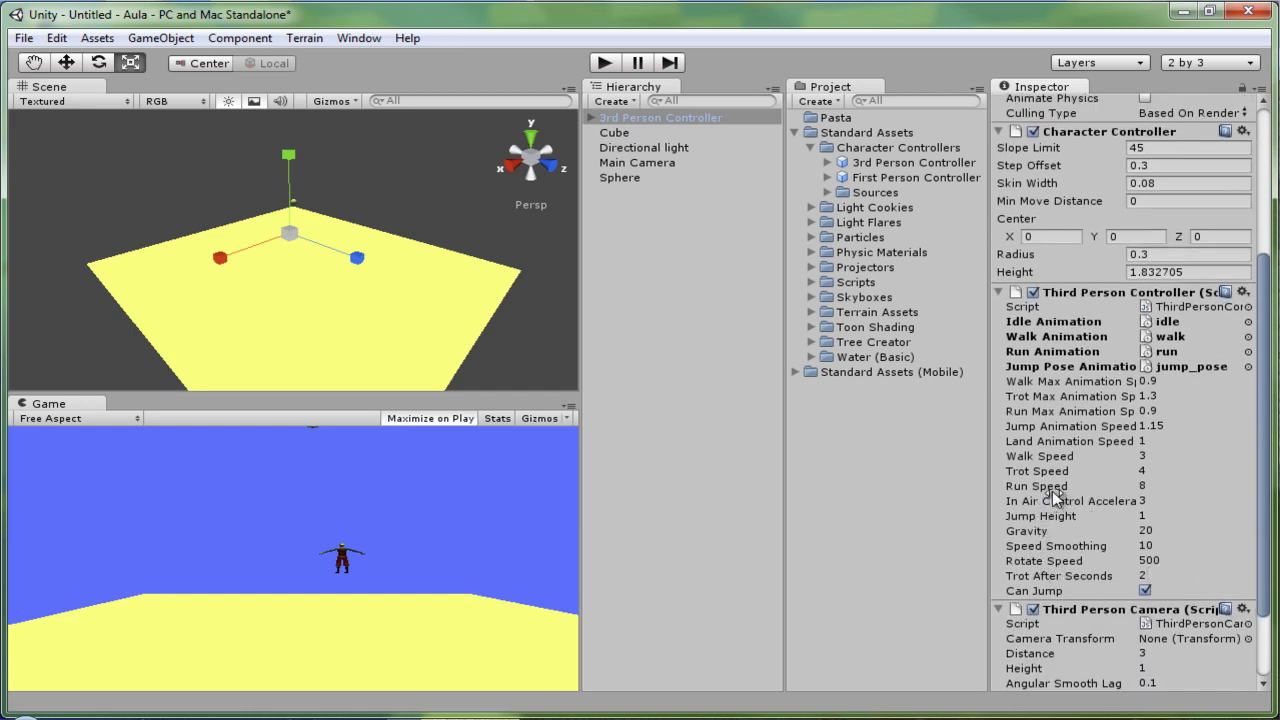
click(1146, 485)
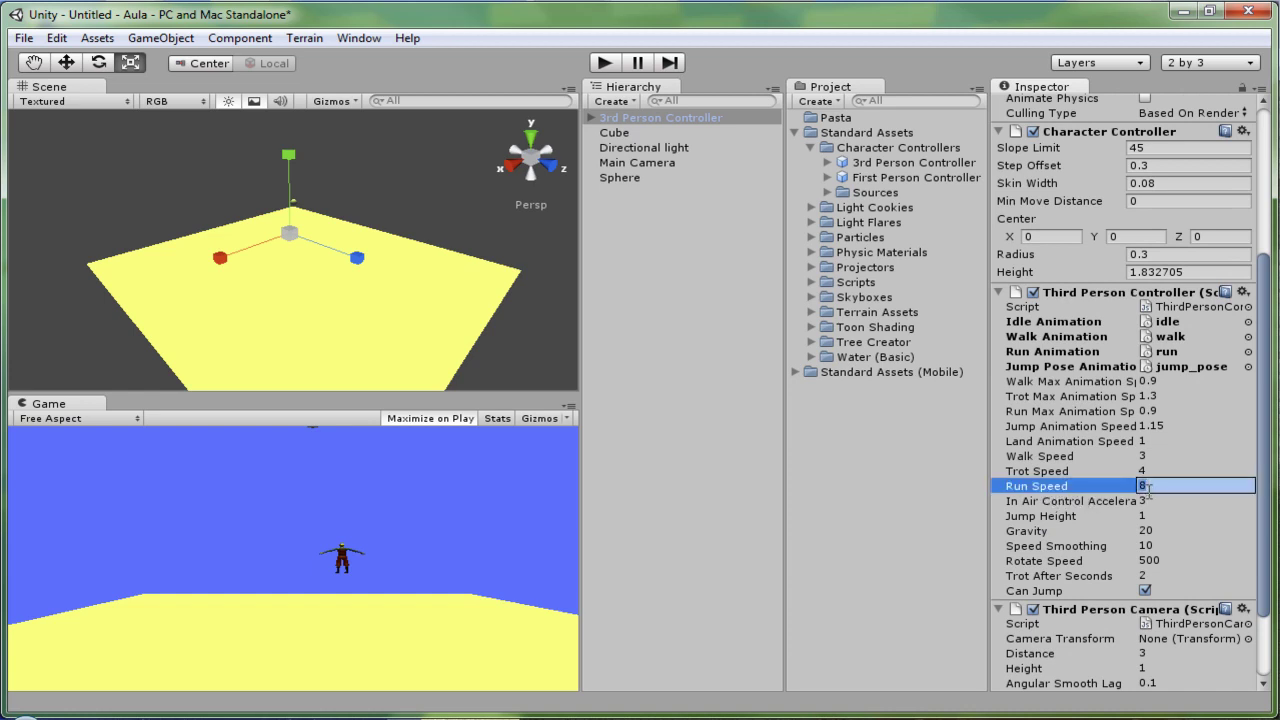
text(30)
click(606, 64)
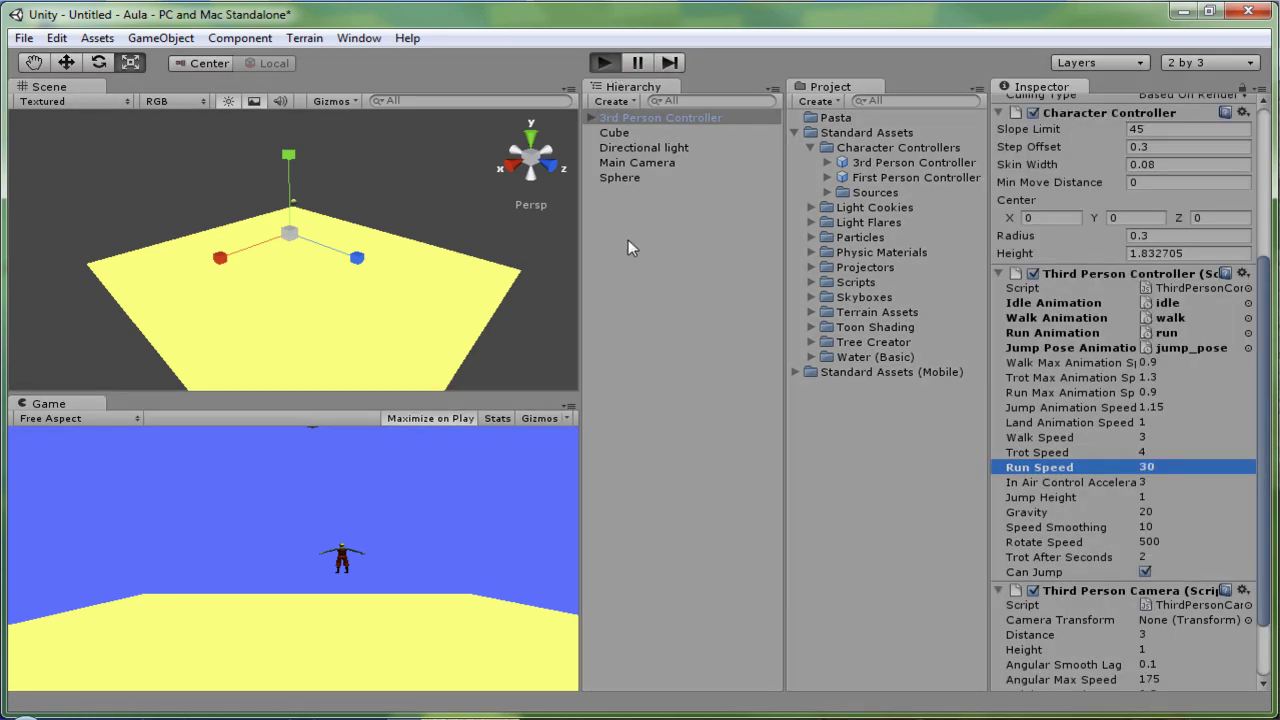
key(w)
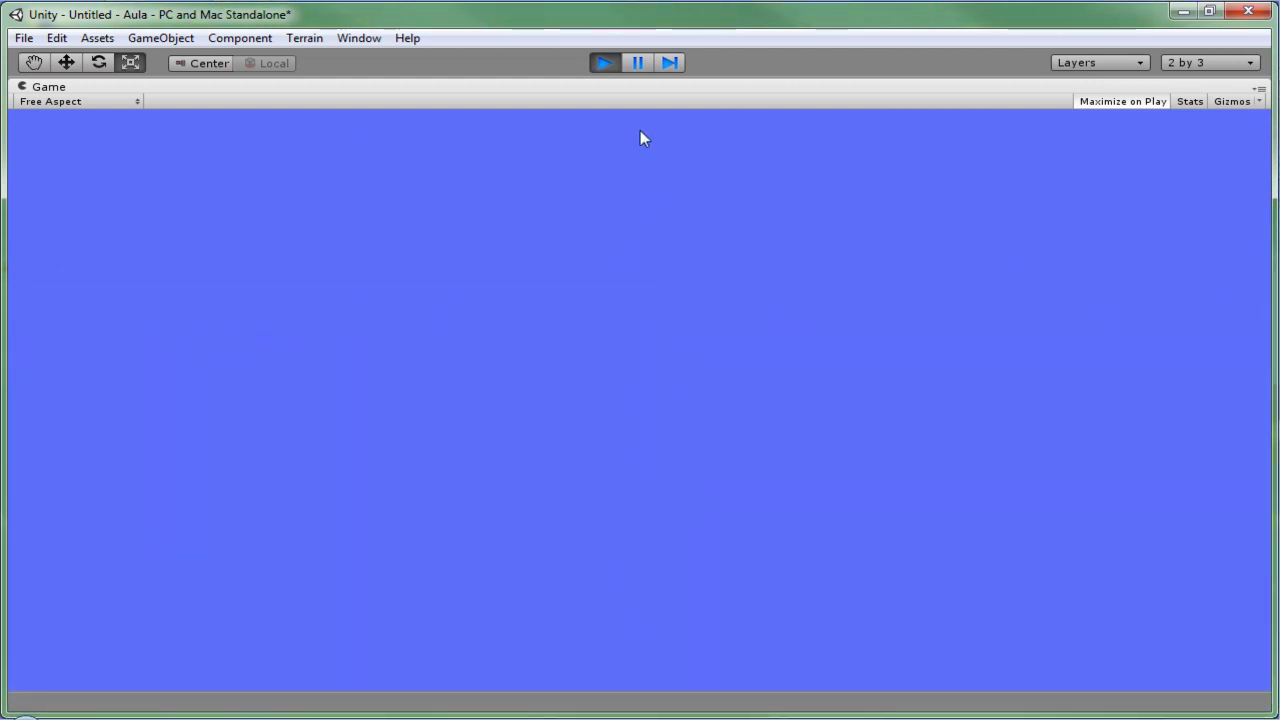
Exit Play mode after the Run Speed 30 test
click(606, 63)
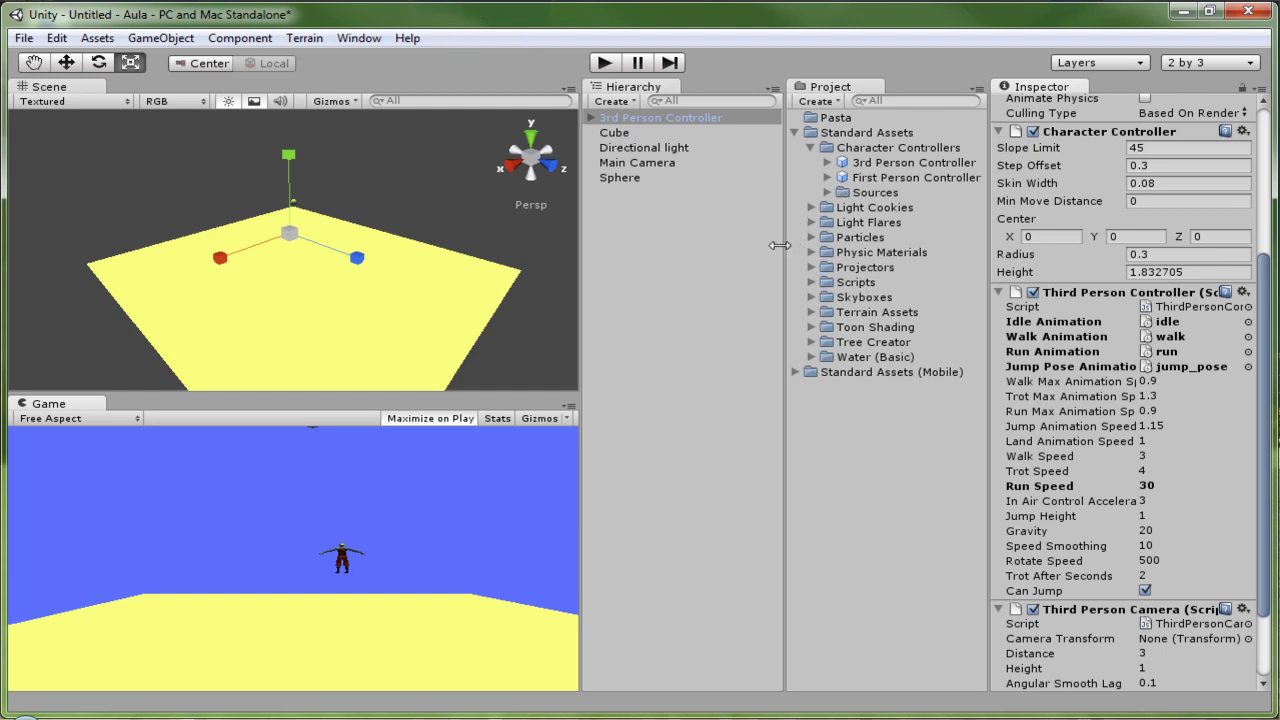
Create a Point Light and move it up just above the floor
click(212, 280)
click(160, 38)
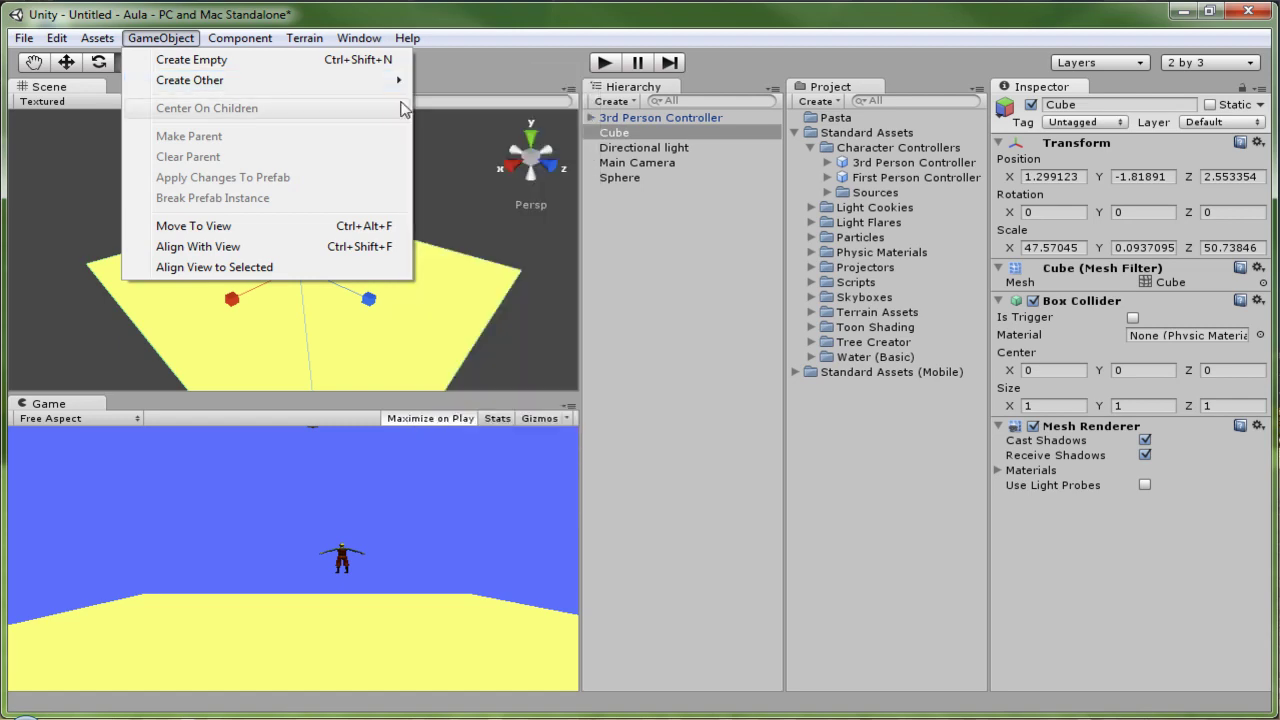
mouse_move(361, 89)
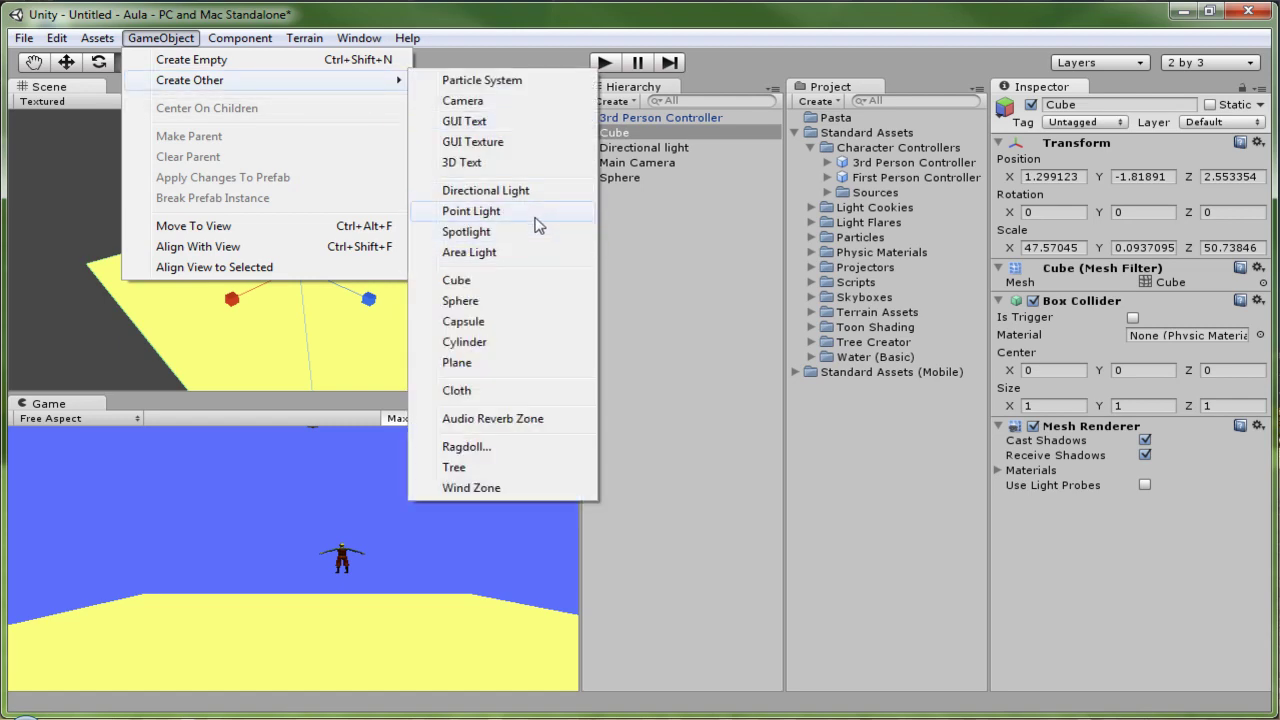
click(537, 213)
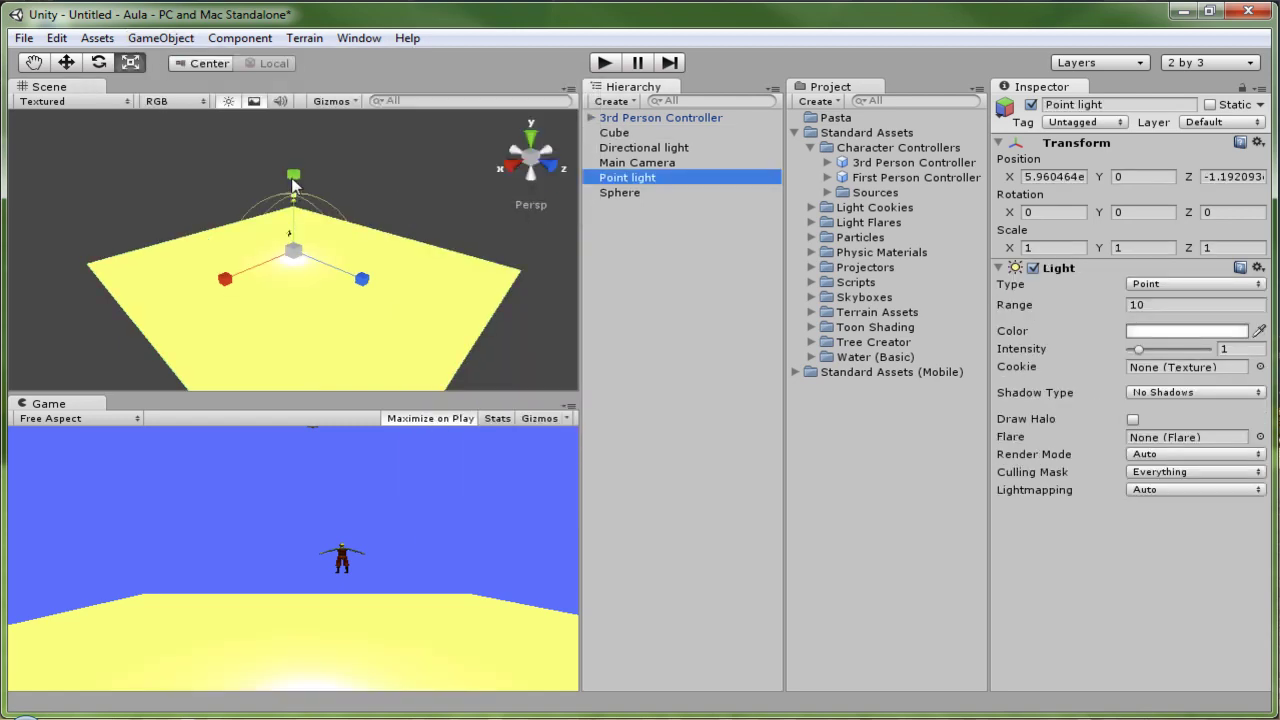
click(66, 62)
drag(294, 180, 300, 177)
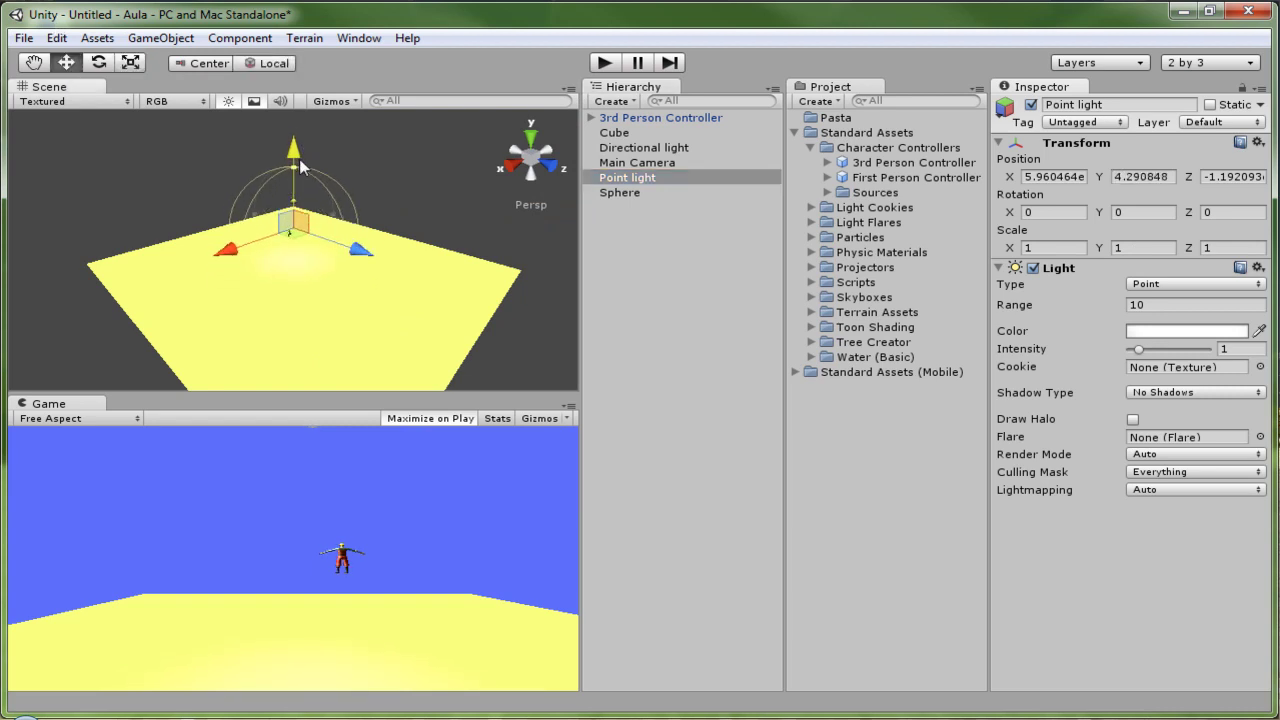
Set the point light's colour to red and start the game
click(1210, 334)
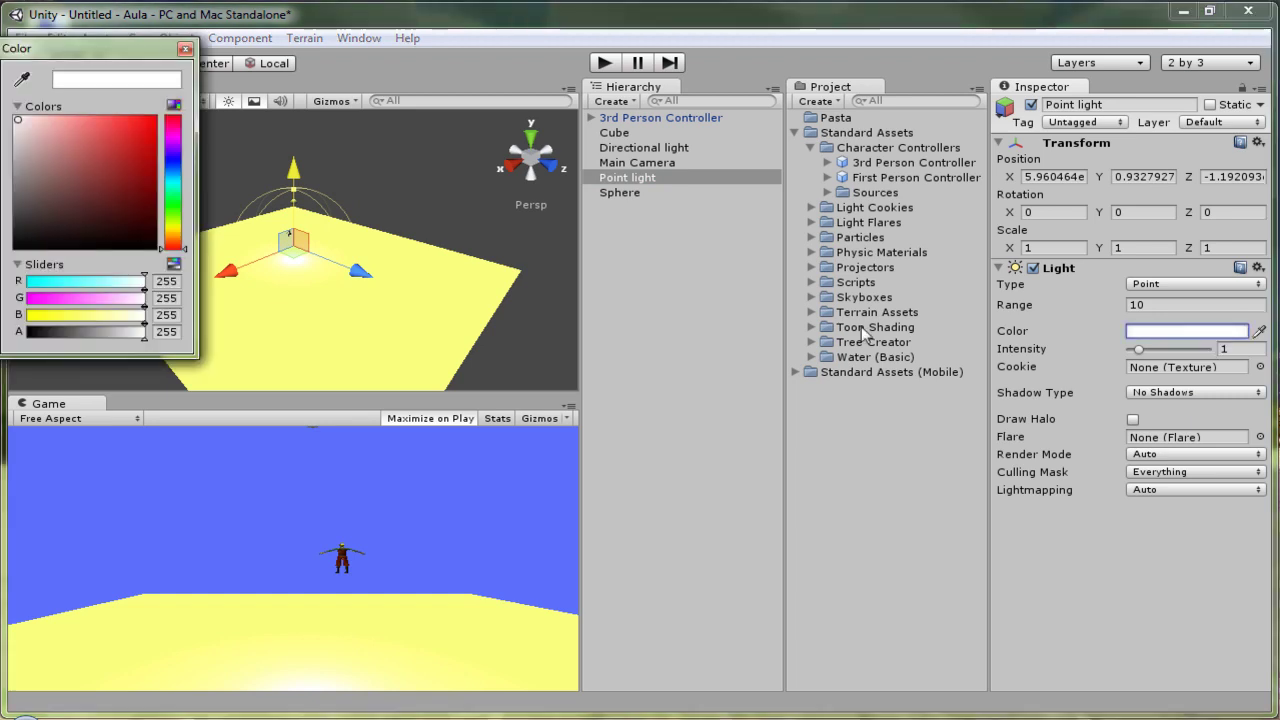
click(149, 124)
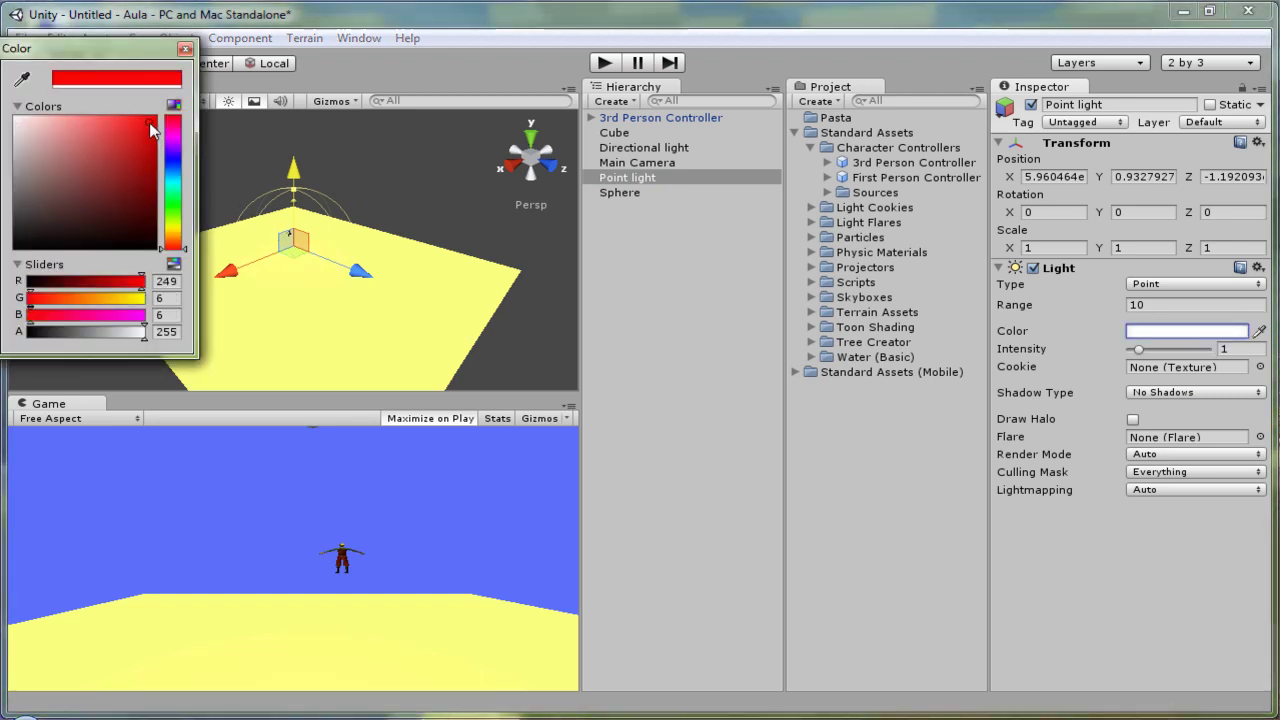
click(604, 64)
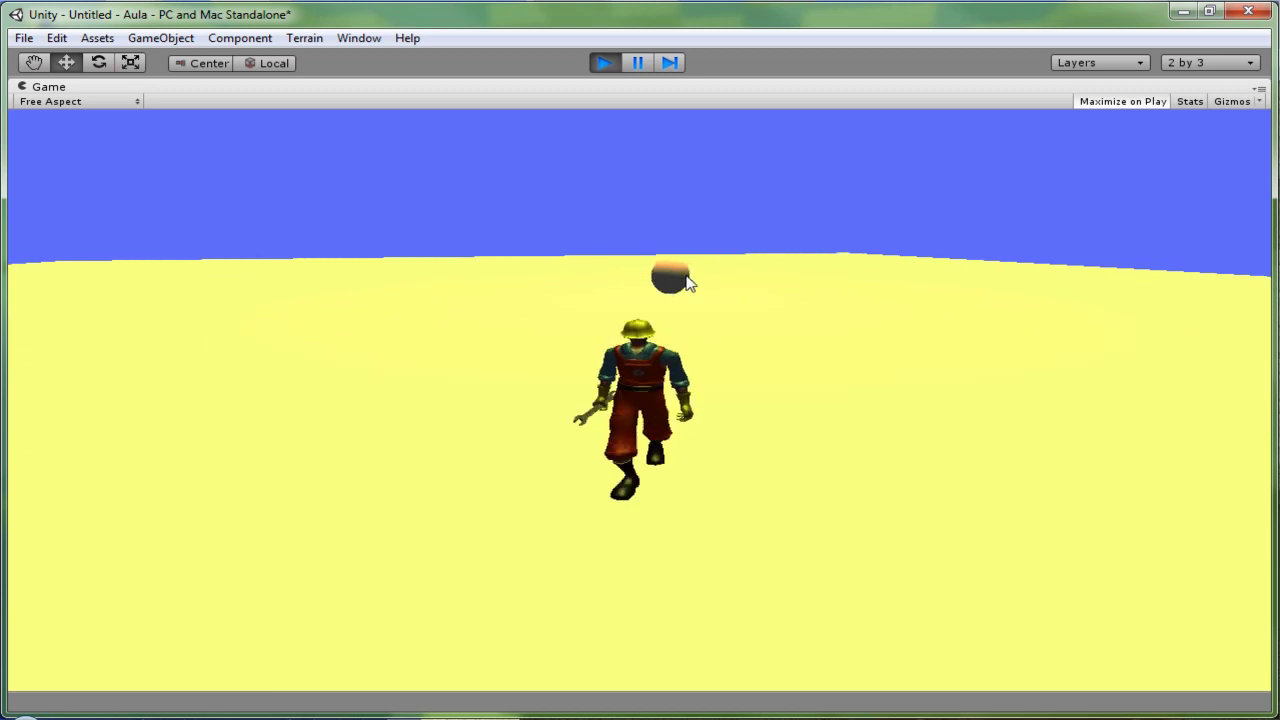
Stop the play test after viewing the red point light
click(605, 63)
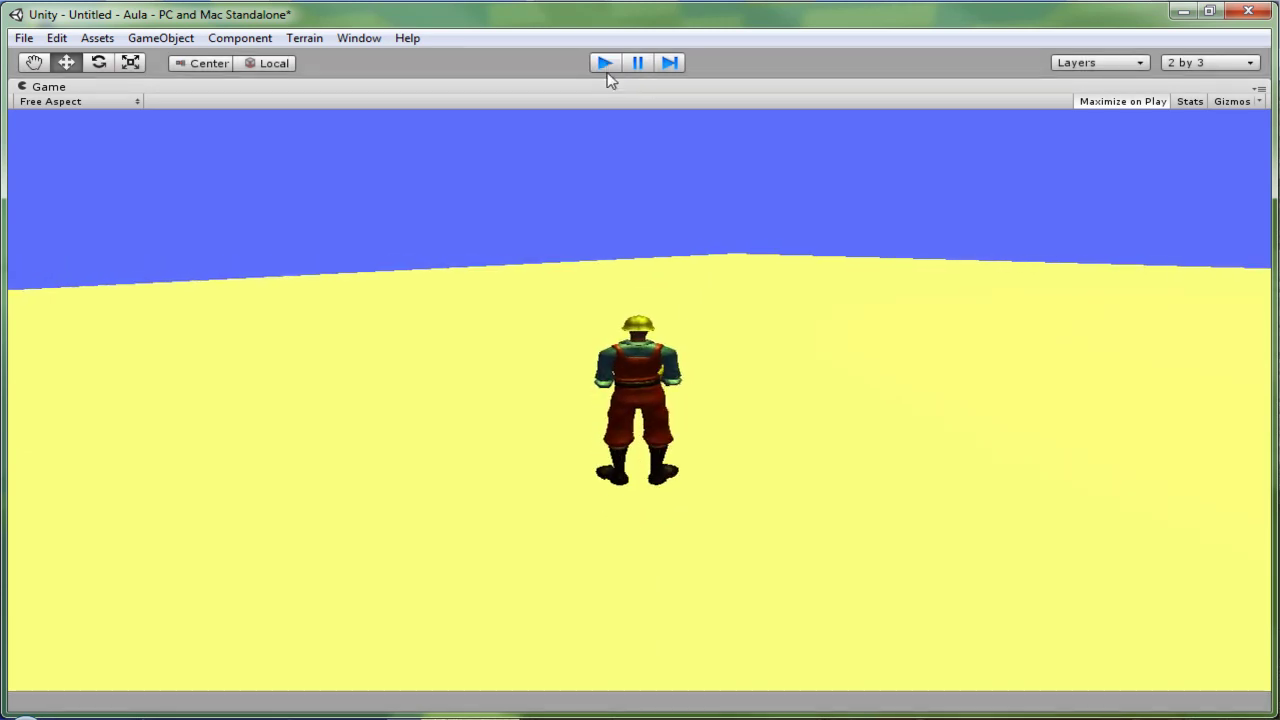
Add a Cylinder, lower it to Y -0.93 so it sinks into the floor, and play
click(161, 38)
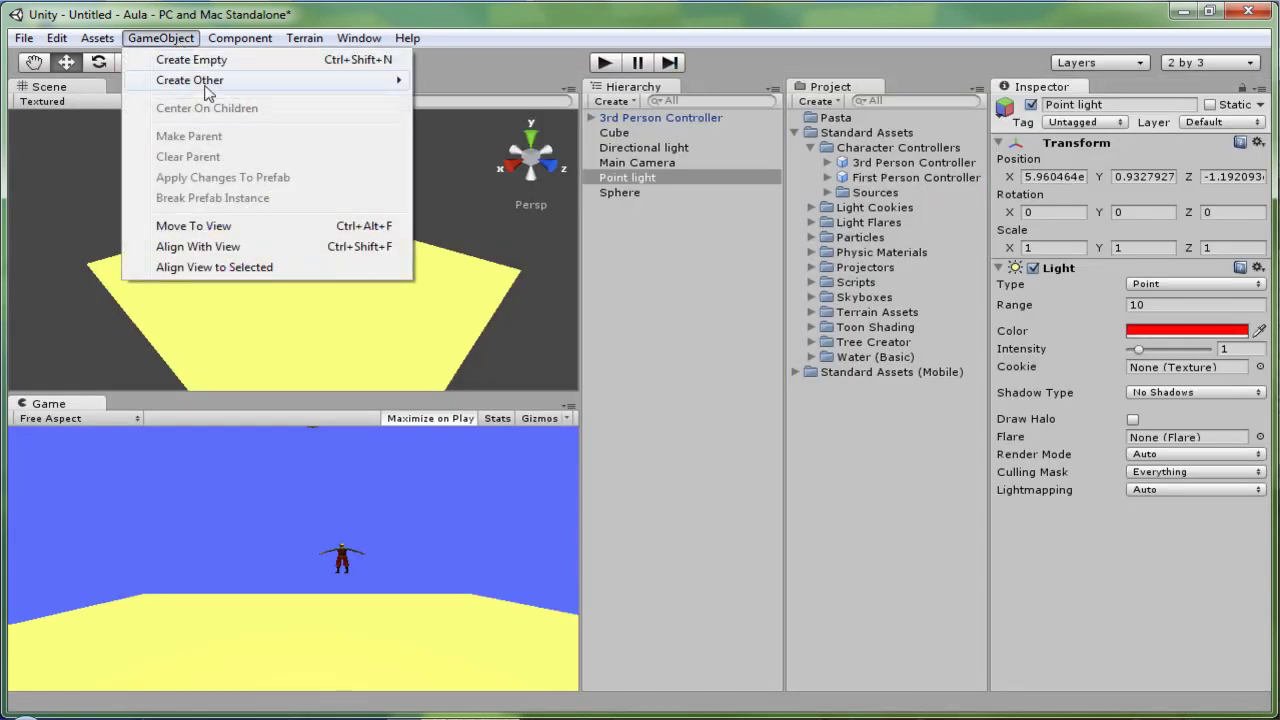
mouse_move(350, 80)
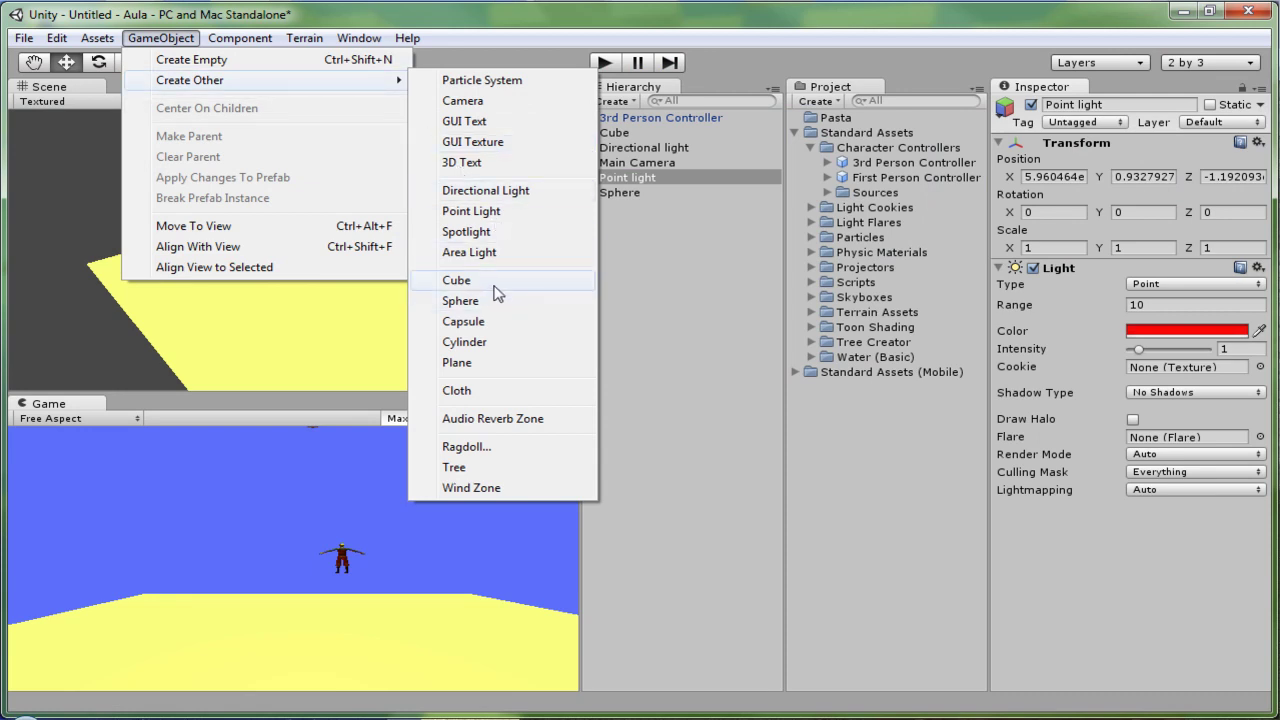
click(480, 344)
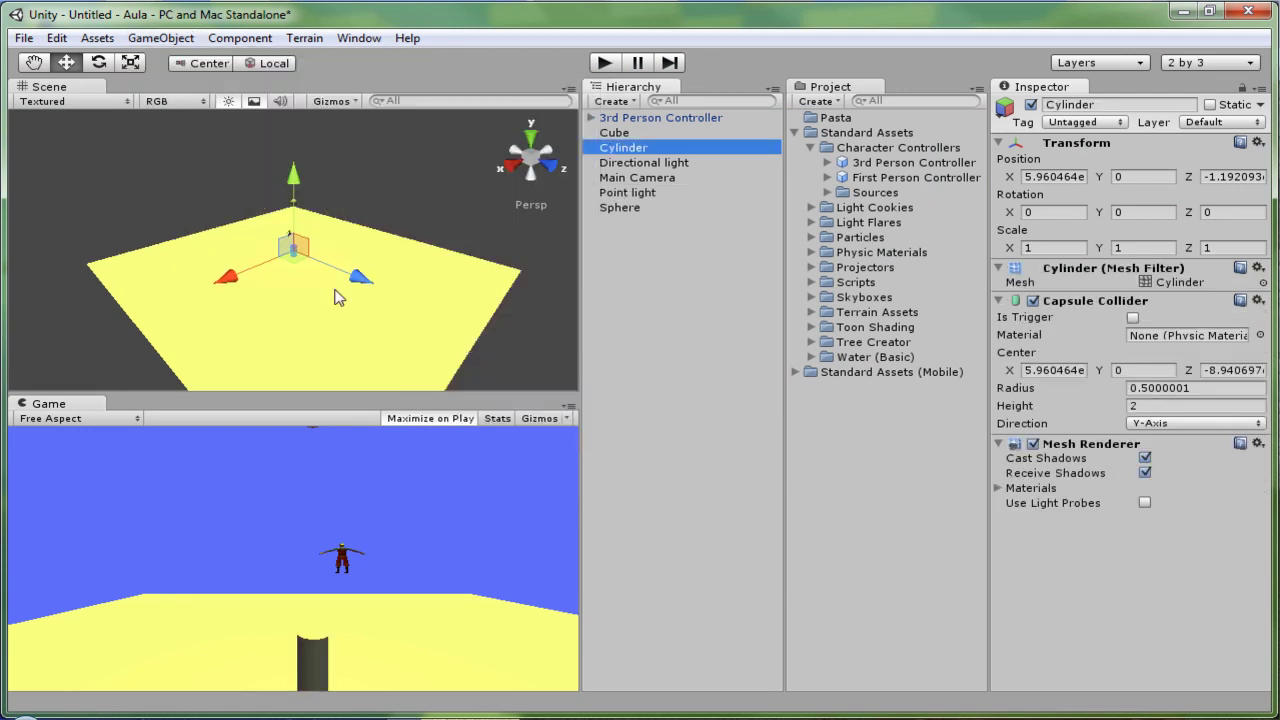
drag(295, 155, 293, 188)
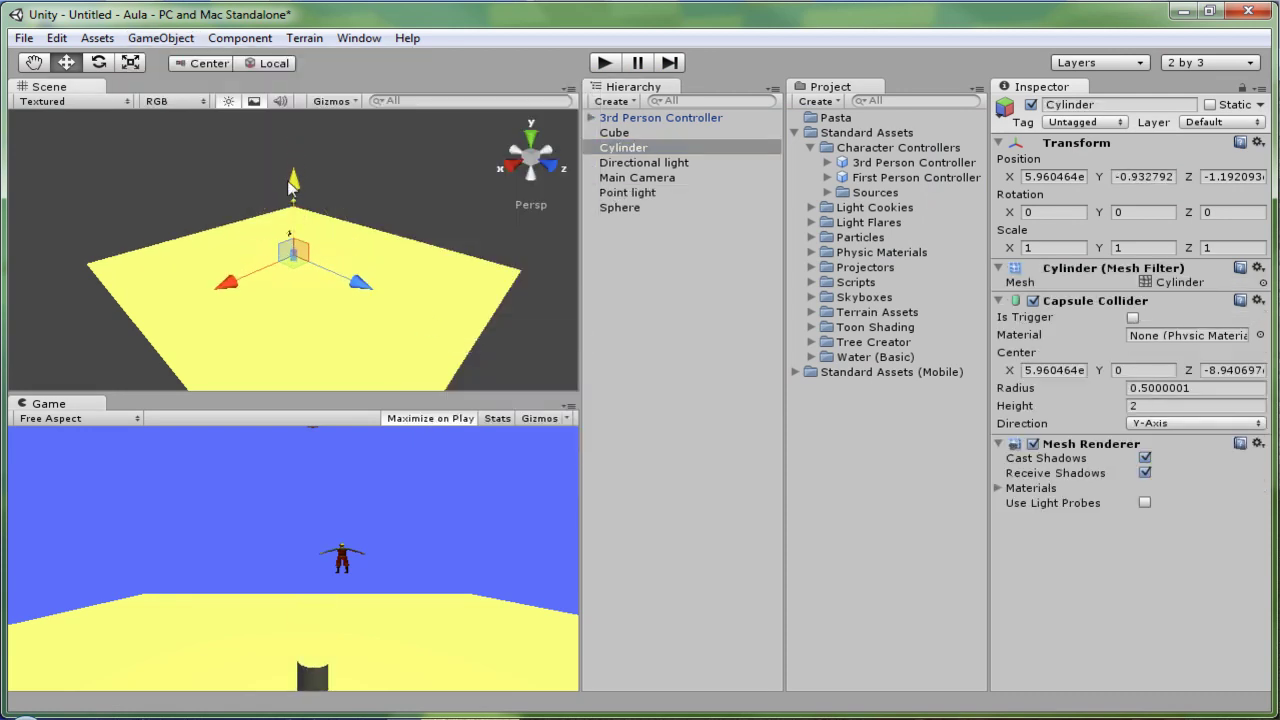
click(599, 64)
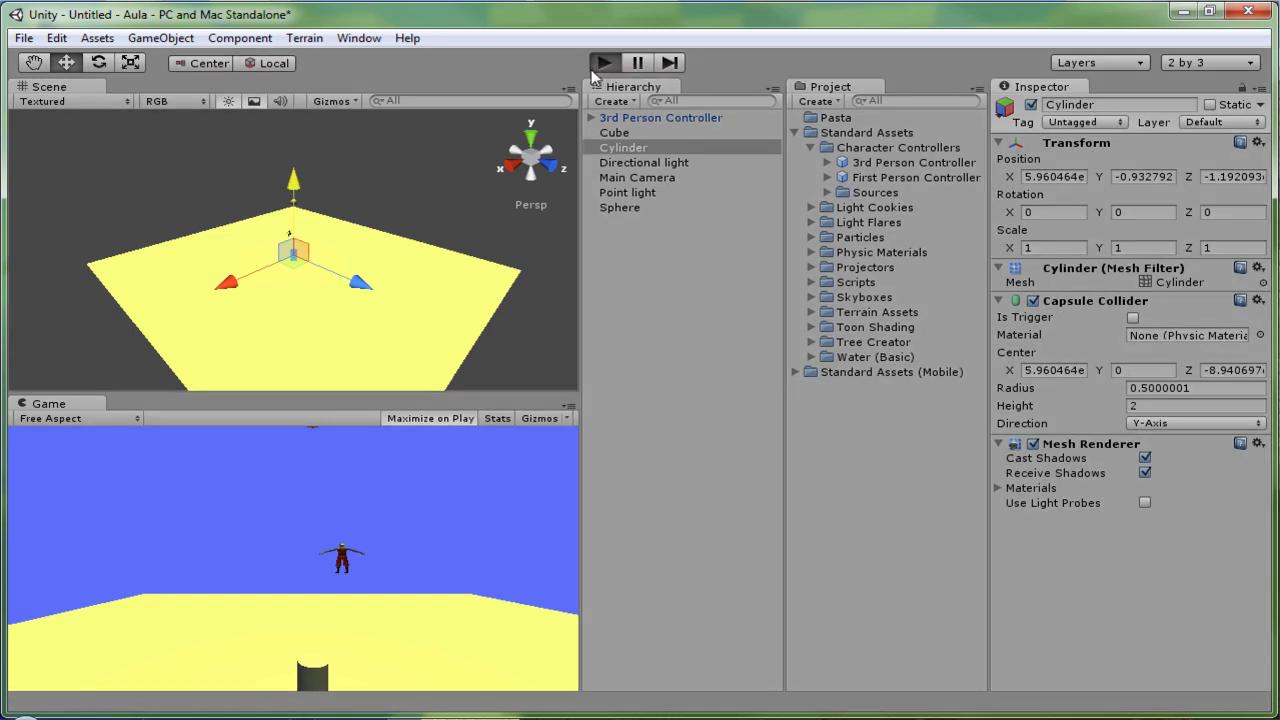
Walk the character toward and around the cylinder, jump once, then stop the game
key(Up)
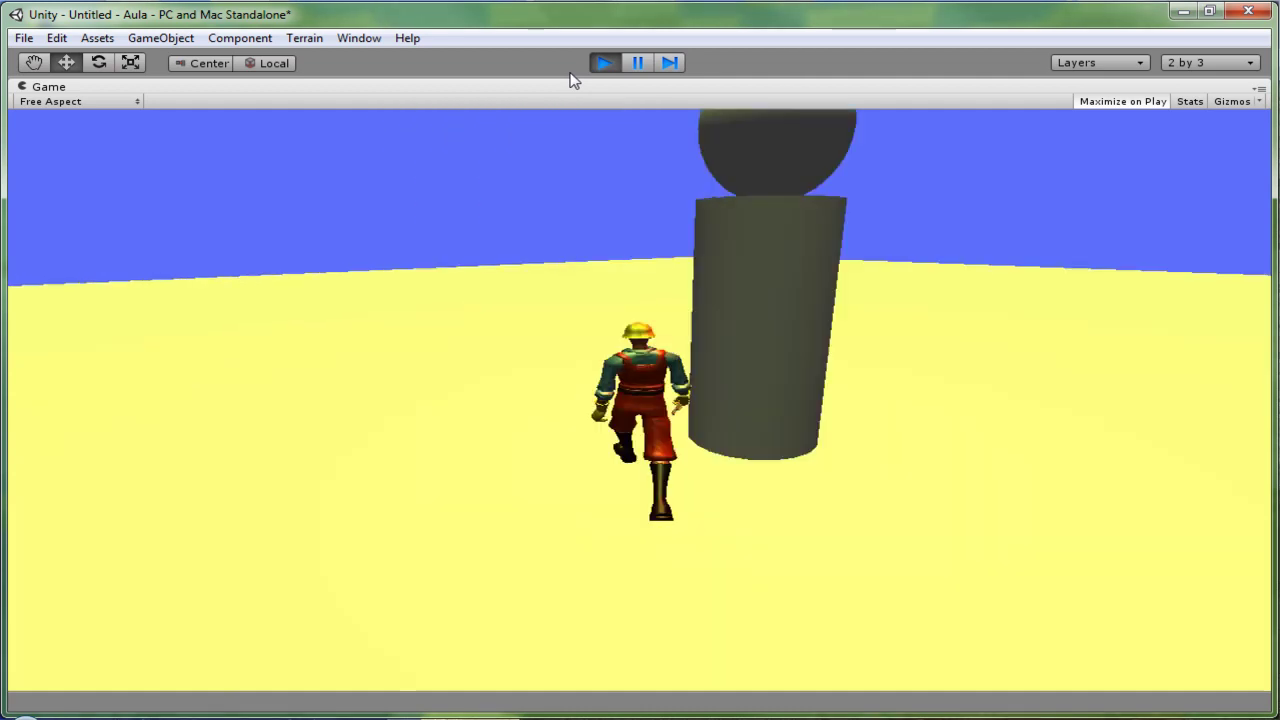
key(space)
key(Down)
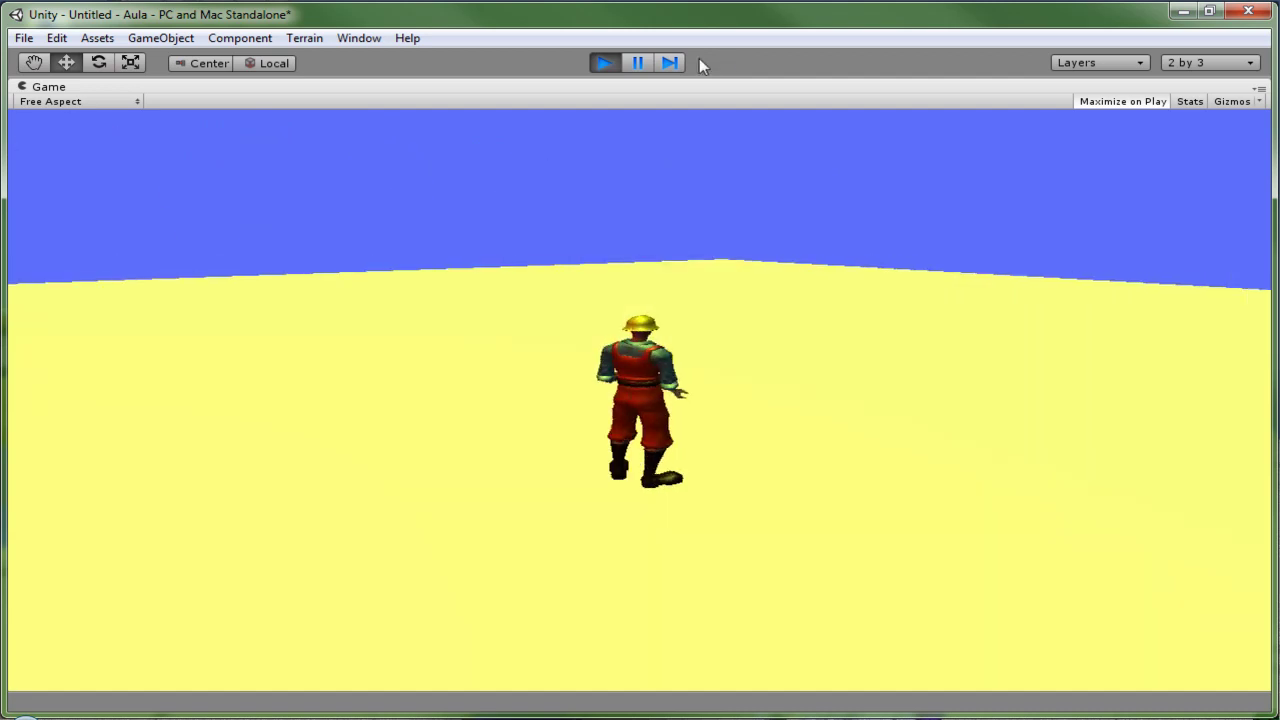
key(Down)
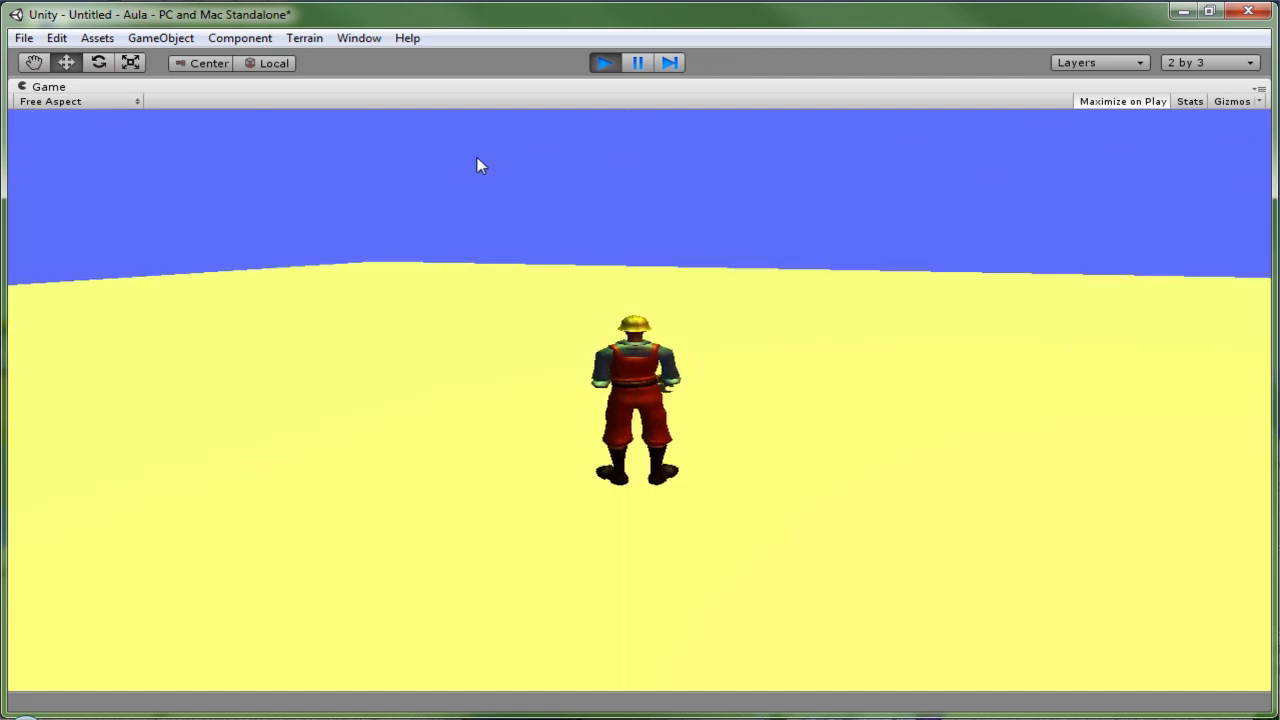
click(604, 63)
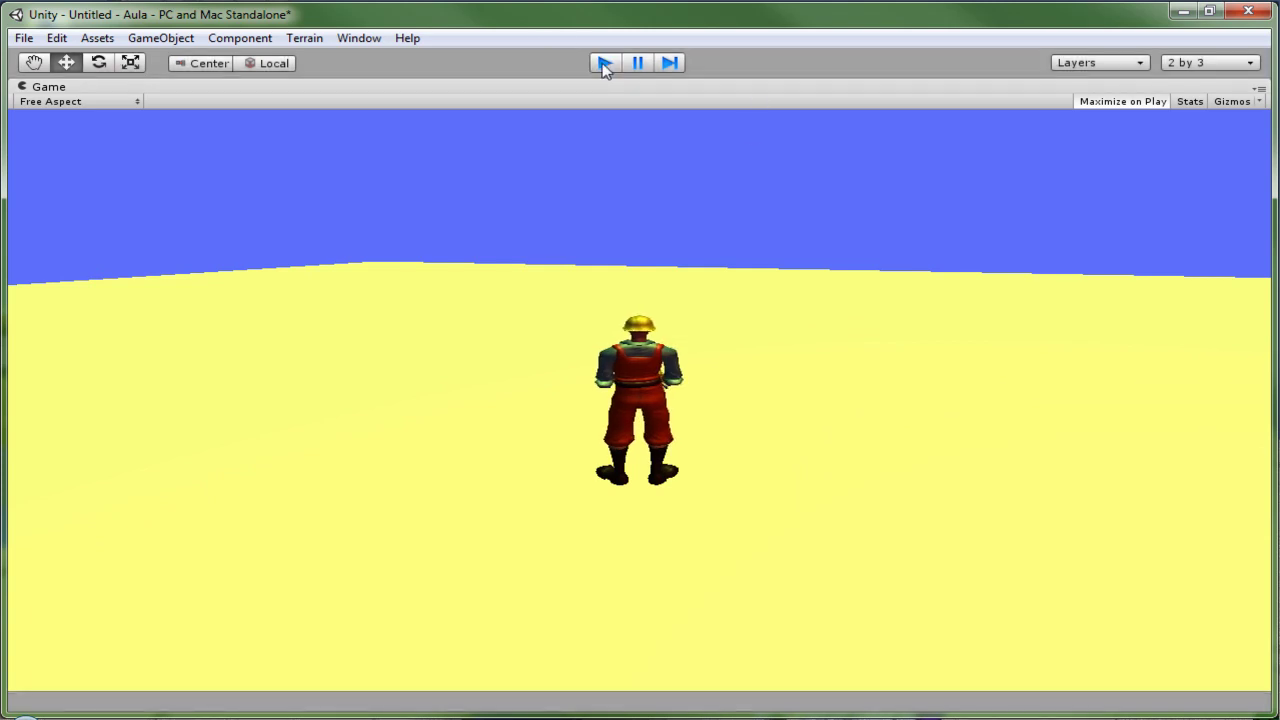
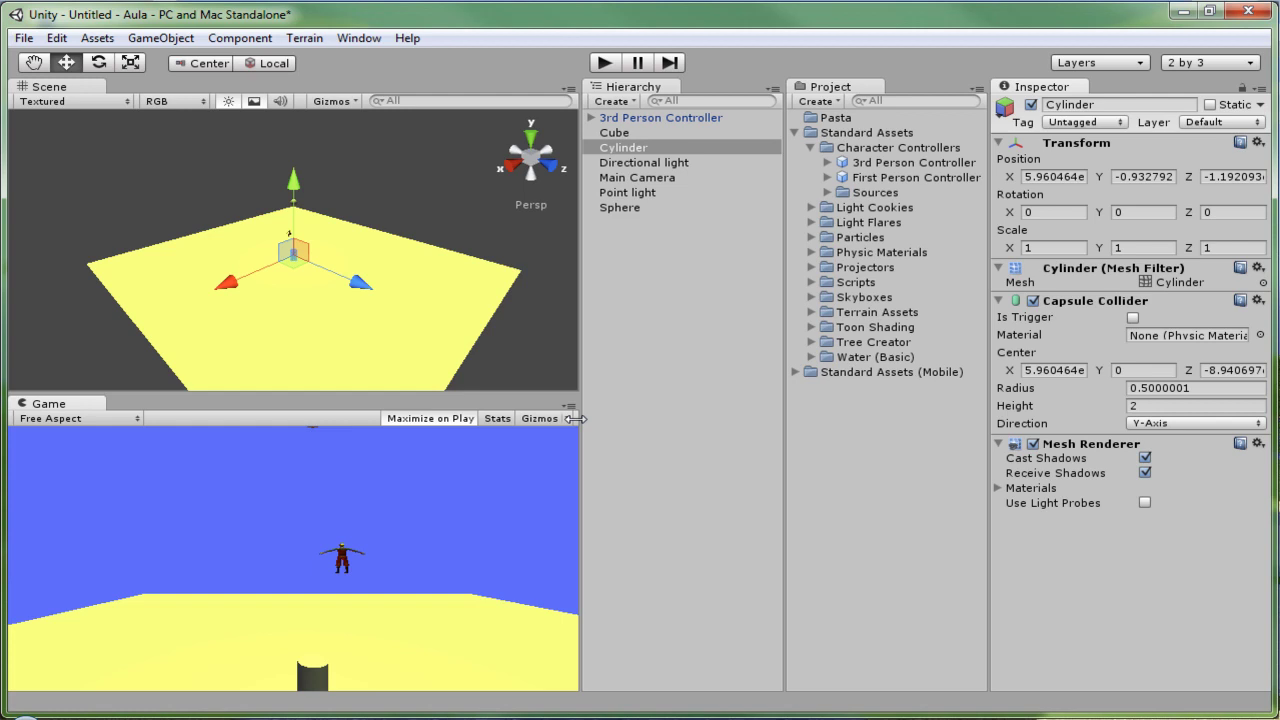
Place Fire1 and Flame from Standard Assets > Particles > Fire in the scene, raising Fire1 above the ground
click(796, 133)
click(796, 134)
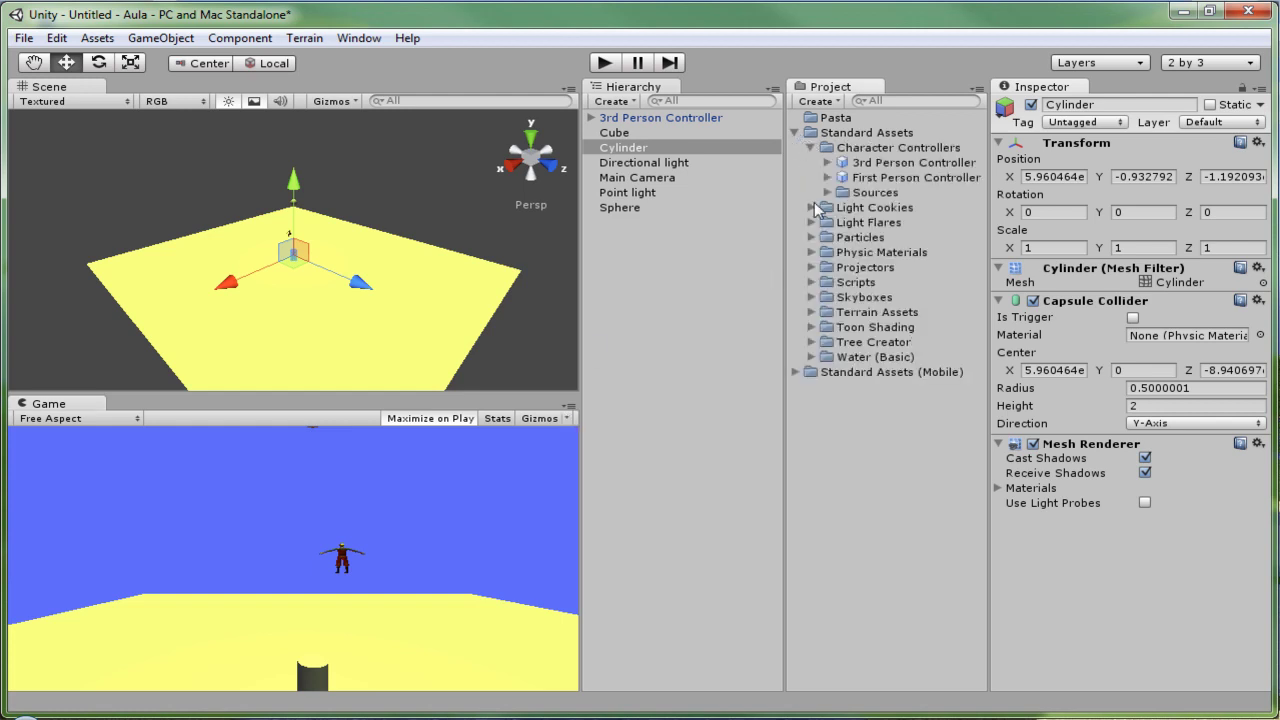
click(812, 238)
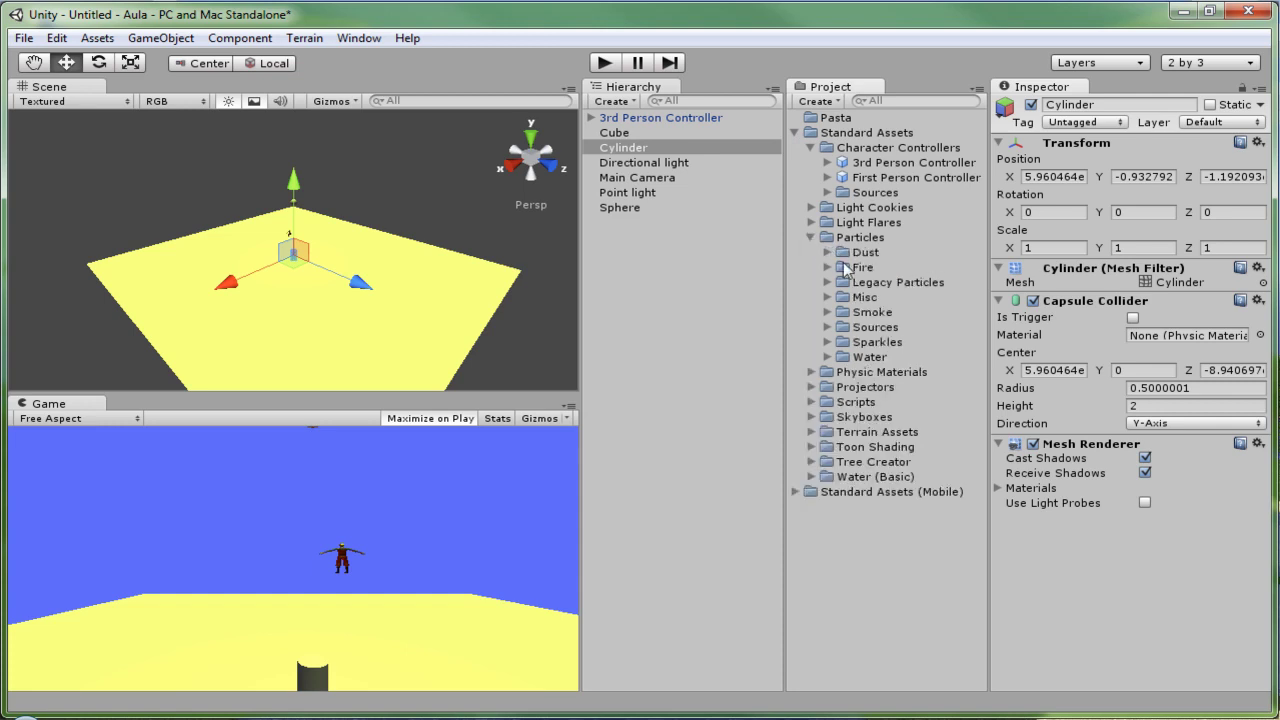
click(827, 267)
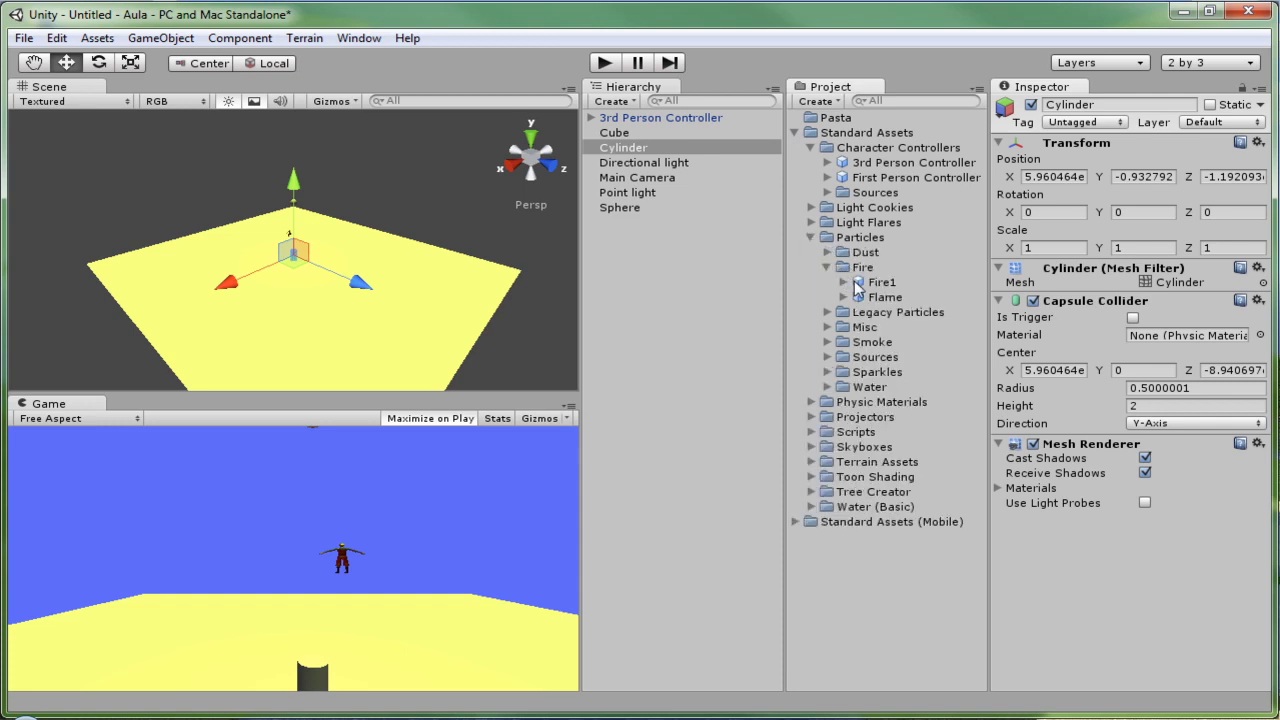
drag(868, 282, 343, 288)
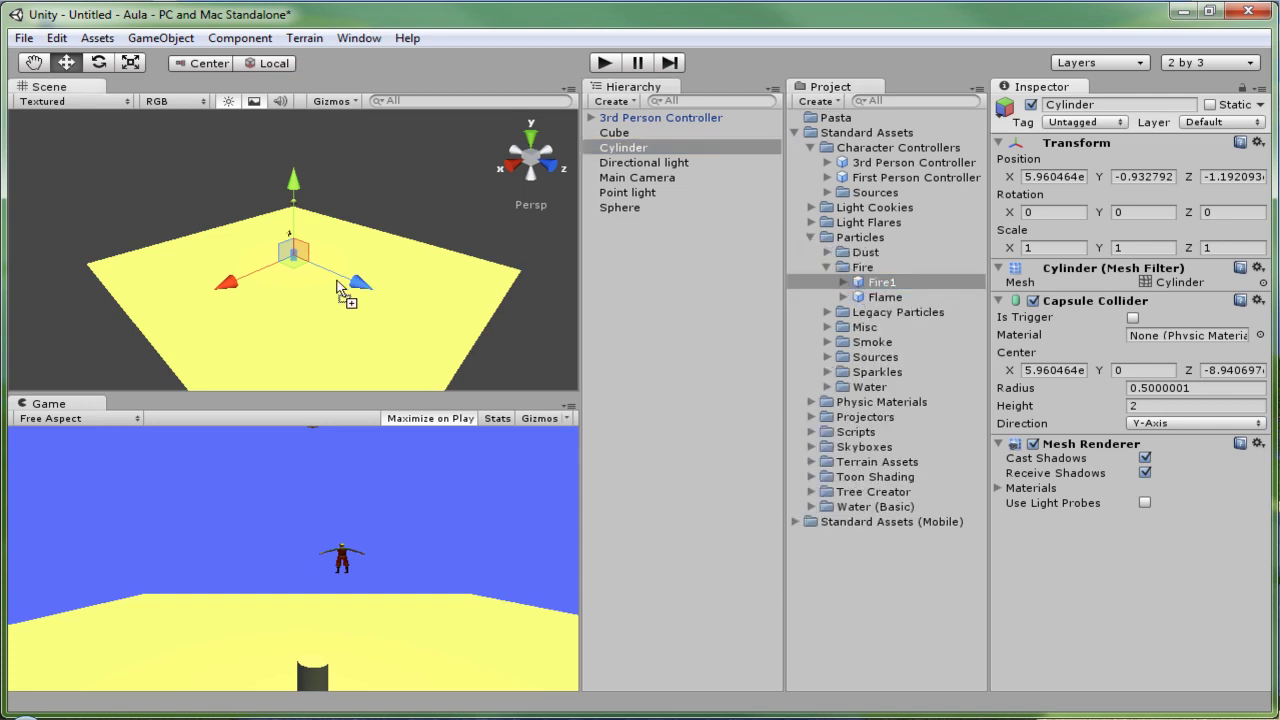
drag(347, 211, 350, 197)
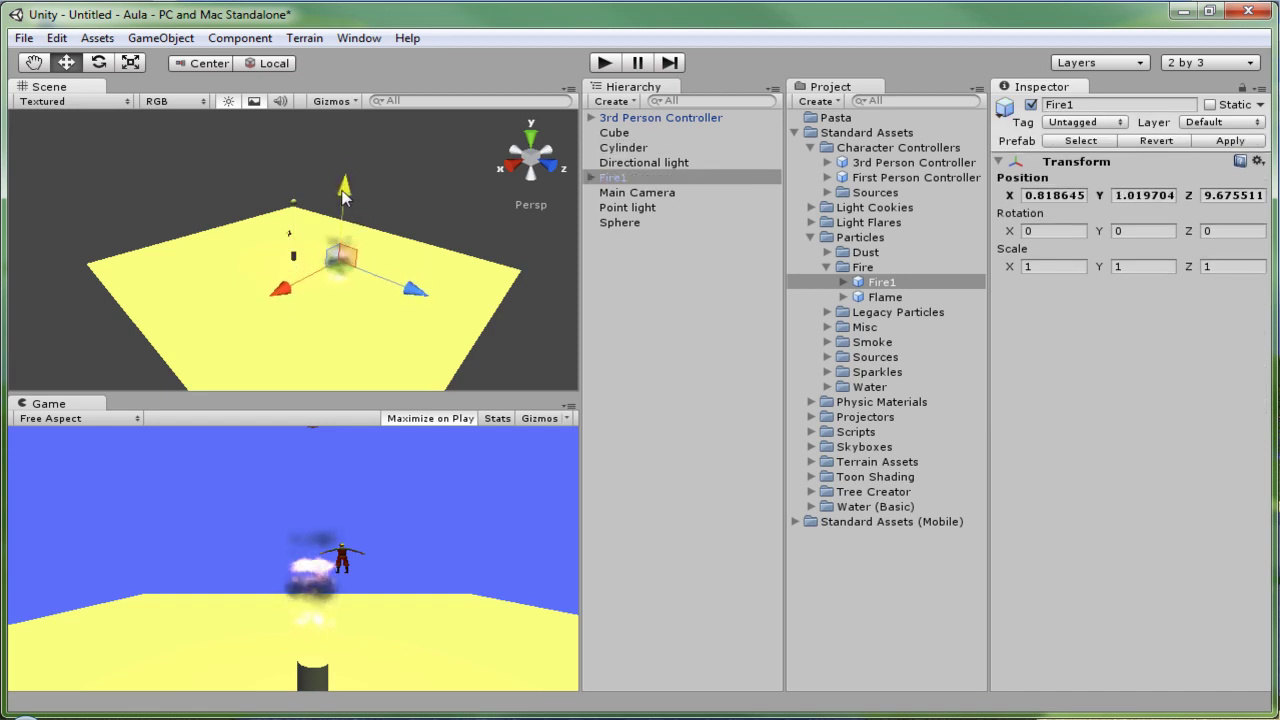
click(868, 299)
mouse_move(868, 299)
mouse_down()
mouse_move(288, 304)
mouse_move(250, 228)
mouse_up()
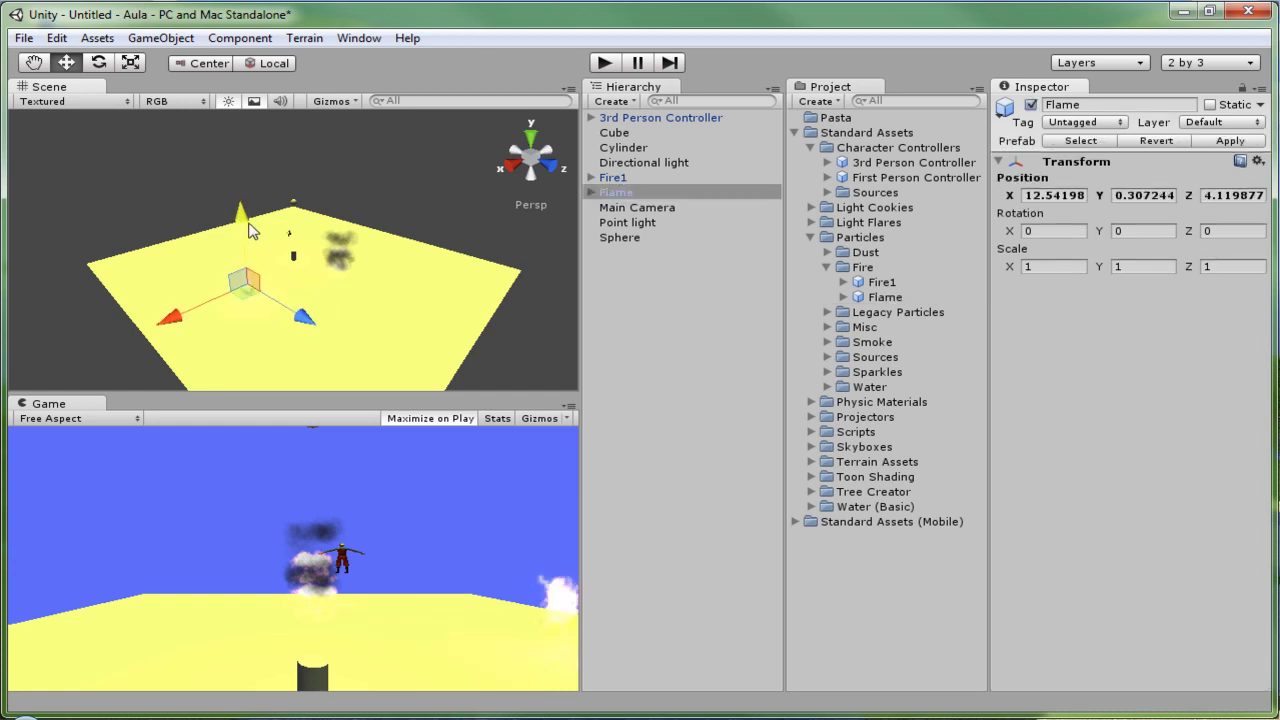
click(609, 63)
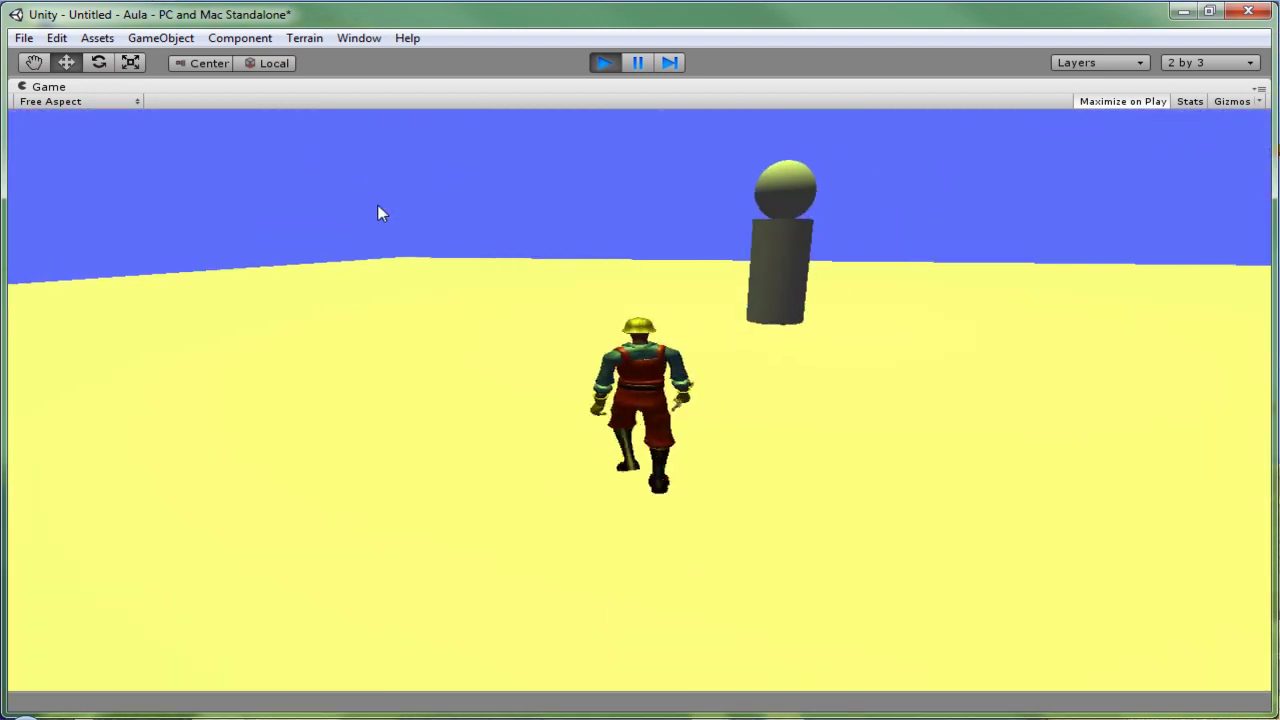
click(610, 62)
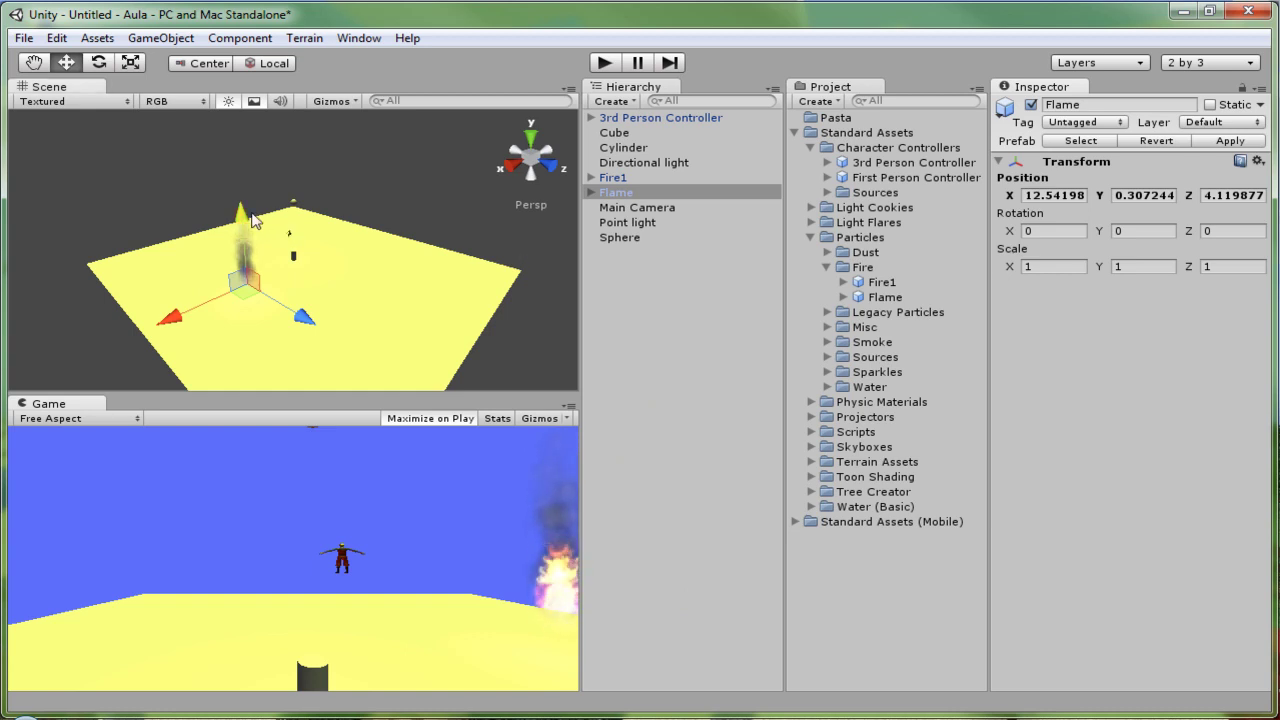
Lower the Flame effect partly below the yellow ground to Y about -1.78
drag(252, 214, 248, 231)
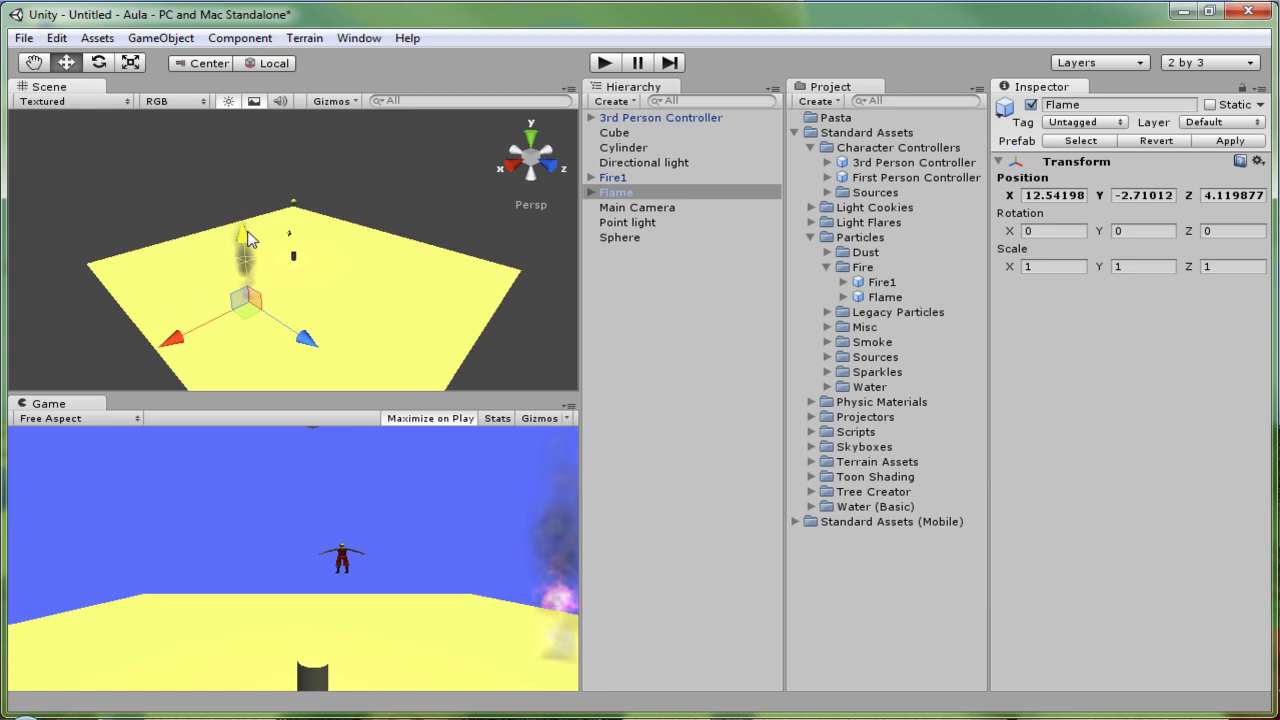
drag(248, 231, 247, 226)
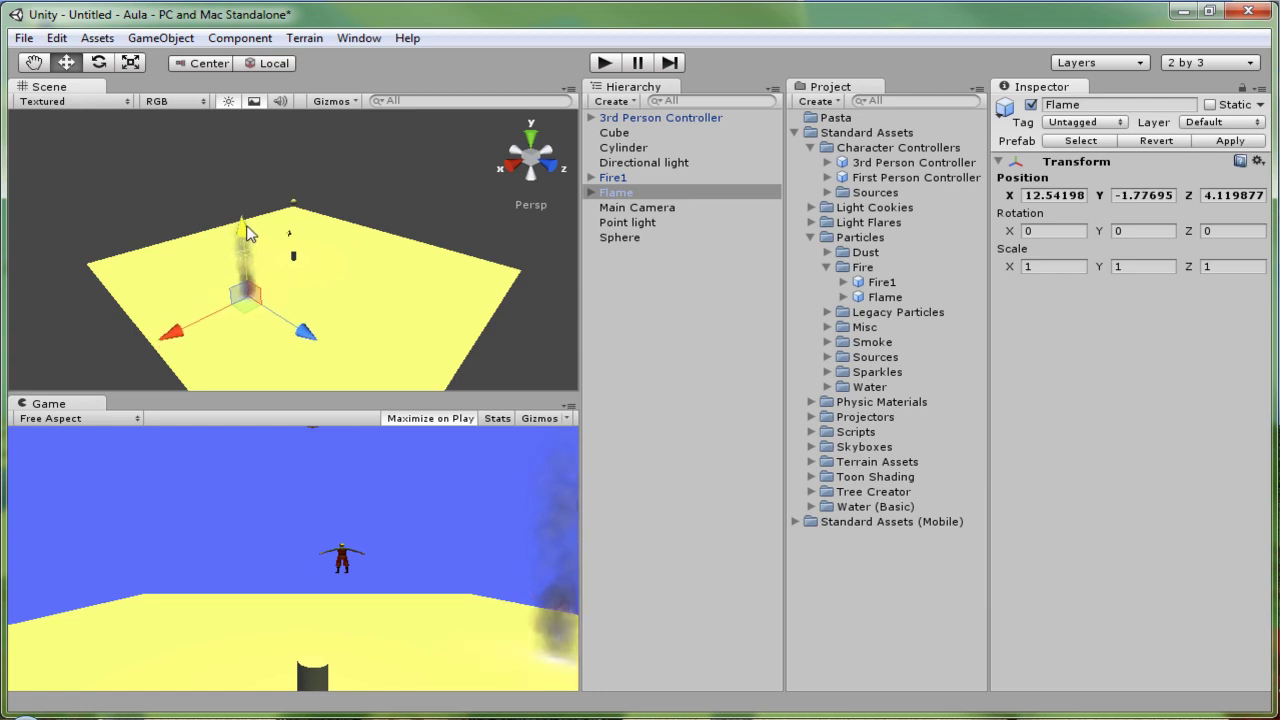